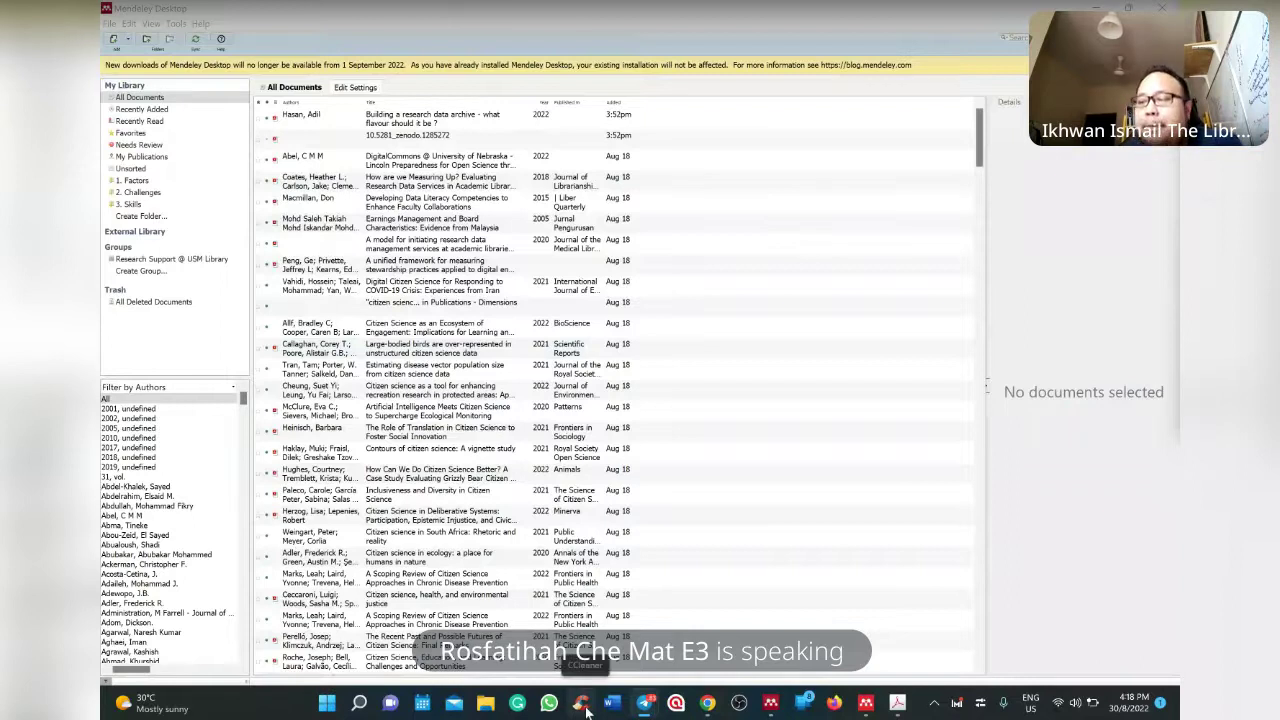
{"action": "mouse_move", "coordinate": [710, 706]}
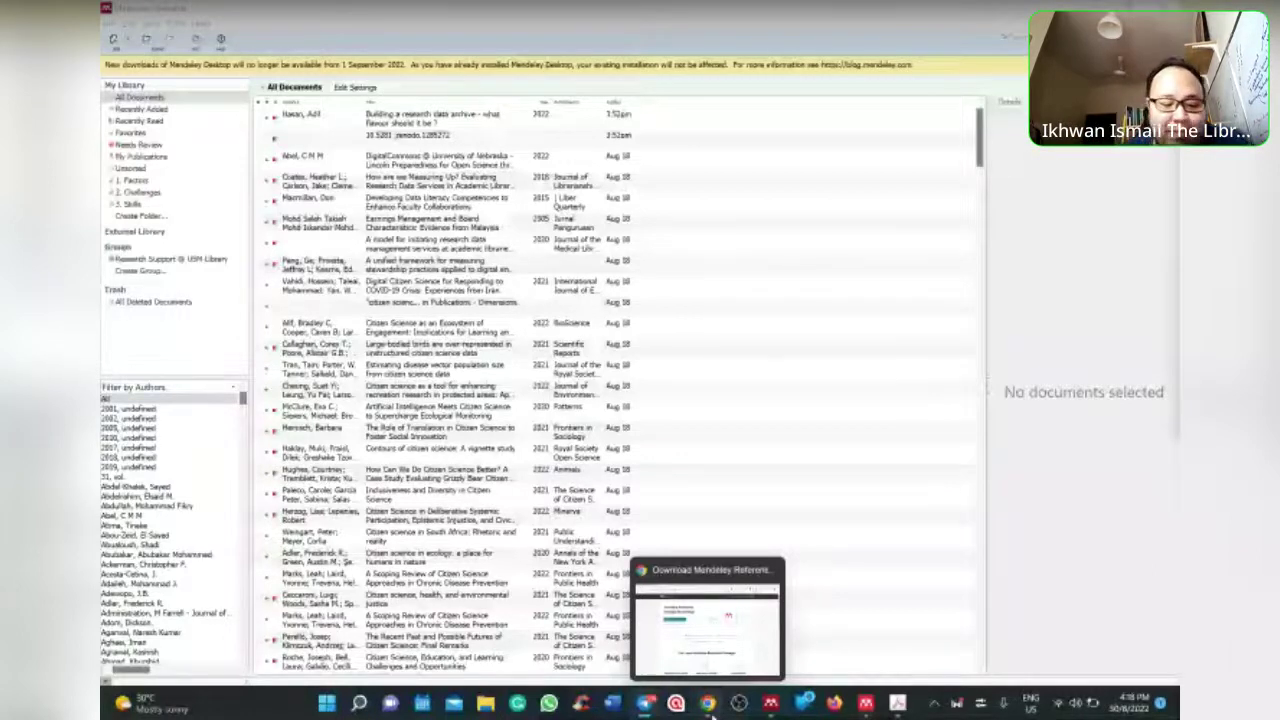
{"action": "mouse_move", "coordinate": [385, 180]}
{"action": "left_mouse_down"}
{"action": "mouse_move", "coordinate": [440, 205]}
{"action": "mouse_move", "coordinate": [560, 125]}
{"action": "mouse_move", "coordinate": [632, 180]}
{"action": "left_mouse_up"}
{"action": "mouse_move", "coordinate": [340, 425]}
{"action": "left_mouse_down"}
{"action": "mouse_move", "coordinate": [382, 515]}
{"action": "mouse_move", "coordinate": [445, 495]}
{"action": "mouse_move", "coordinate": [520, 400]}
{"action": "left_mouse_up"}
{"action": "mouse_move", "coordinate": [662, 300]}
{"action": "left_mouse_down"}
{"action": "mouse_move", "coordinate": [742, 255]}
{"action": "mouse_move", "coordinate": [792, 270]}
{"action": "mouse_move", "coordinate": [925, 215]}
{"action": "left_mouse_up"}
{"action": "mouse_move", "coordinate": [630, 155]}
{"action": "left_mouse_down"}
{"action": "mouse_move", "coordinate": [390, 165]}
{"action": "mouse_move", "coordinate": [612, 190]}
{"action": "left_mouse_up"}
{"action": "mouse_move", "coordinate": [520, 385]}
{"action": "left_mouse_down"}
{"action": "mouse_move", "coordinate": [430, 578]}
{"action": "mouse_move", "coordinate": [560, 420]}
{"action": "left_mouse_up"}
{"action": "mouse_move", "coordinate": [340, 414]}
{"action": "left_mouse_down"}
{"action": "mouse_move", "coordinate": [318, 262]}
{"action": "mouse_move", "coordinate": [530, 155]}
{"action": "mouse_move", "coordinate": [848, 252]}
{"action": "mouse_move", "coordinate": [510, 525]}
{"action": "mouse_move", "coordinate": [430, 196]}
{"action": "mouse_move", "coordinate": [770, 444]}
{"action": "mouse_move", "coordinate": [680, 502]}
{"action": "left_mouse_up"}
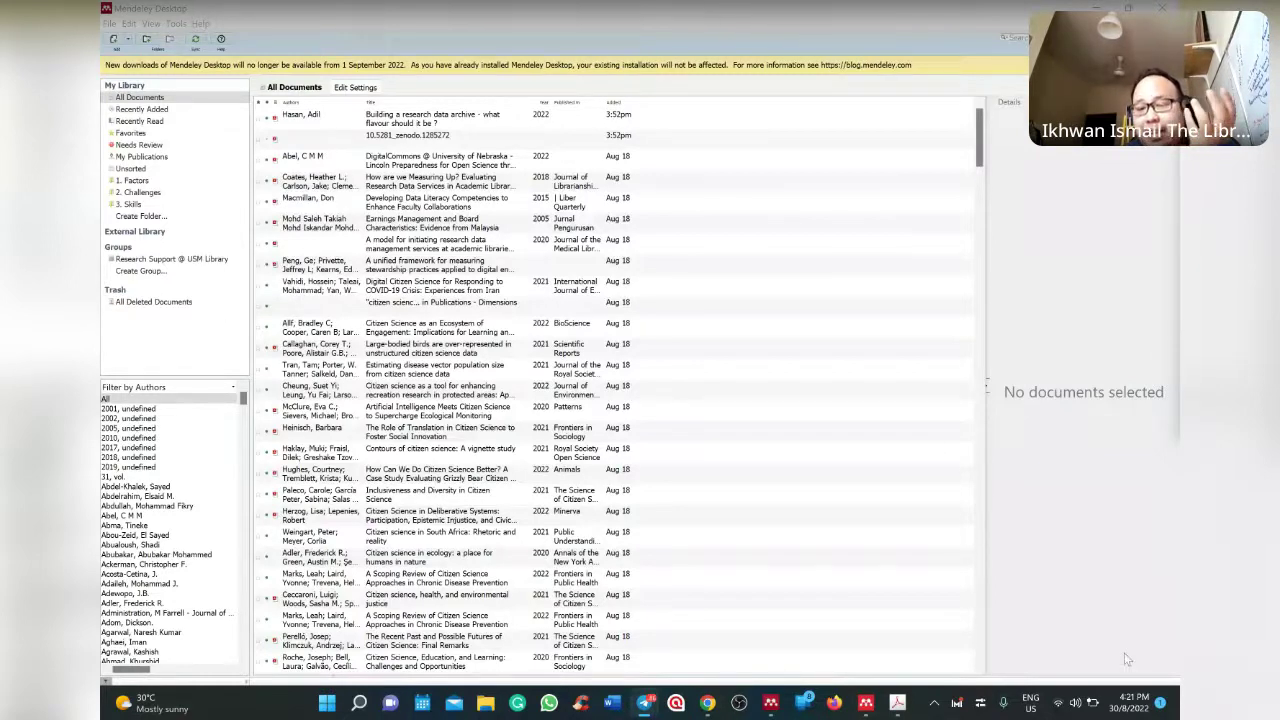
Switch to Adobe Acrobat to read the Mendeley Support Center chat transcript, then put the document away and dismiss the low-battery notice.
{"action": "left_click", "coordinate": [897, 705]}
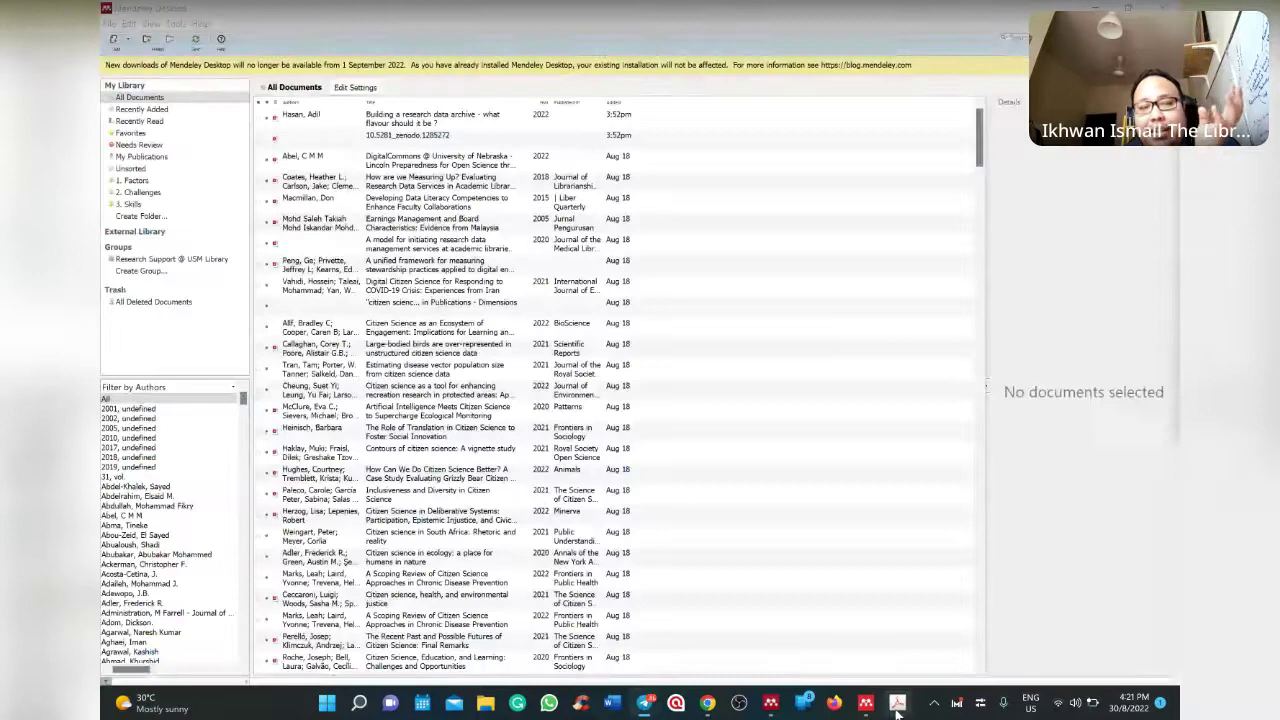
{"action": "scroll", "coordinate": [435, 321], "scroll_direction": "down", "scroll_amount": 2}
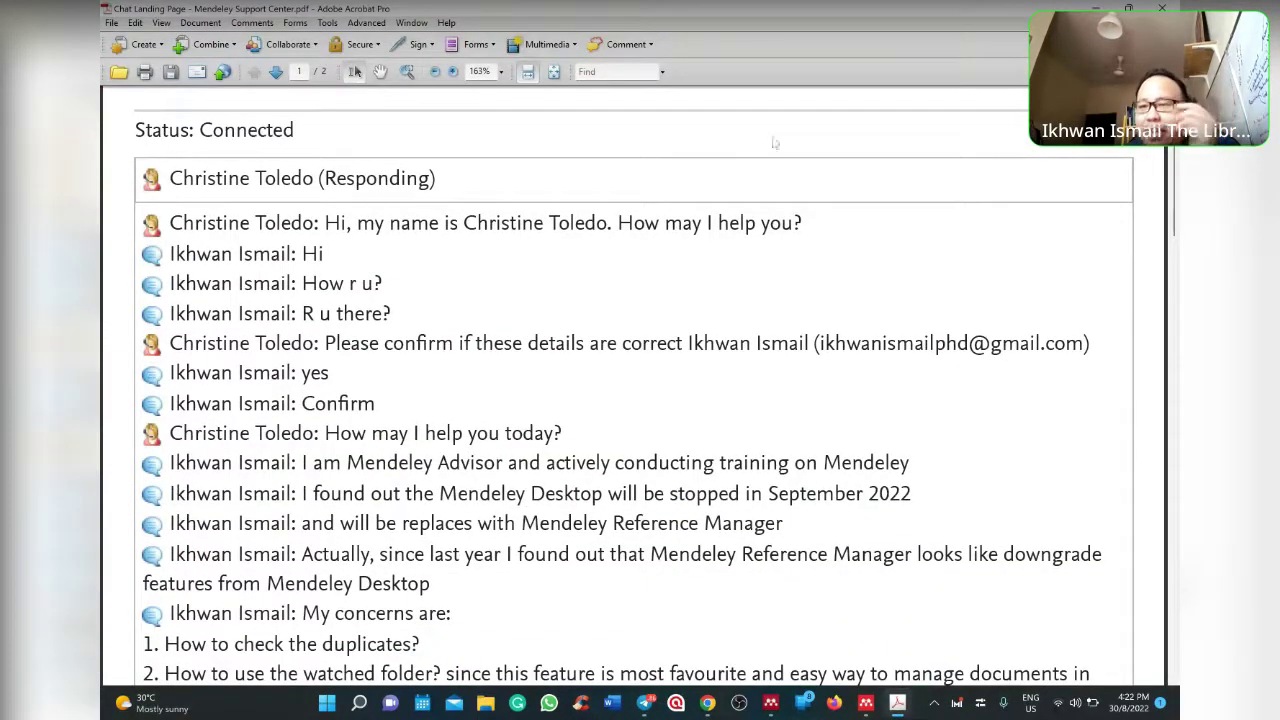
{"action": "key", "text": "super+Down"}
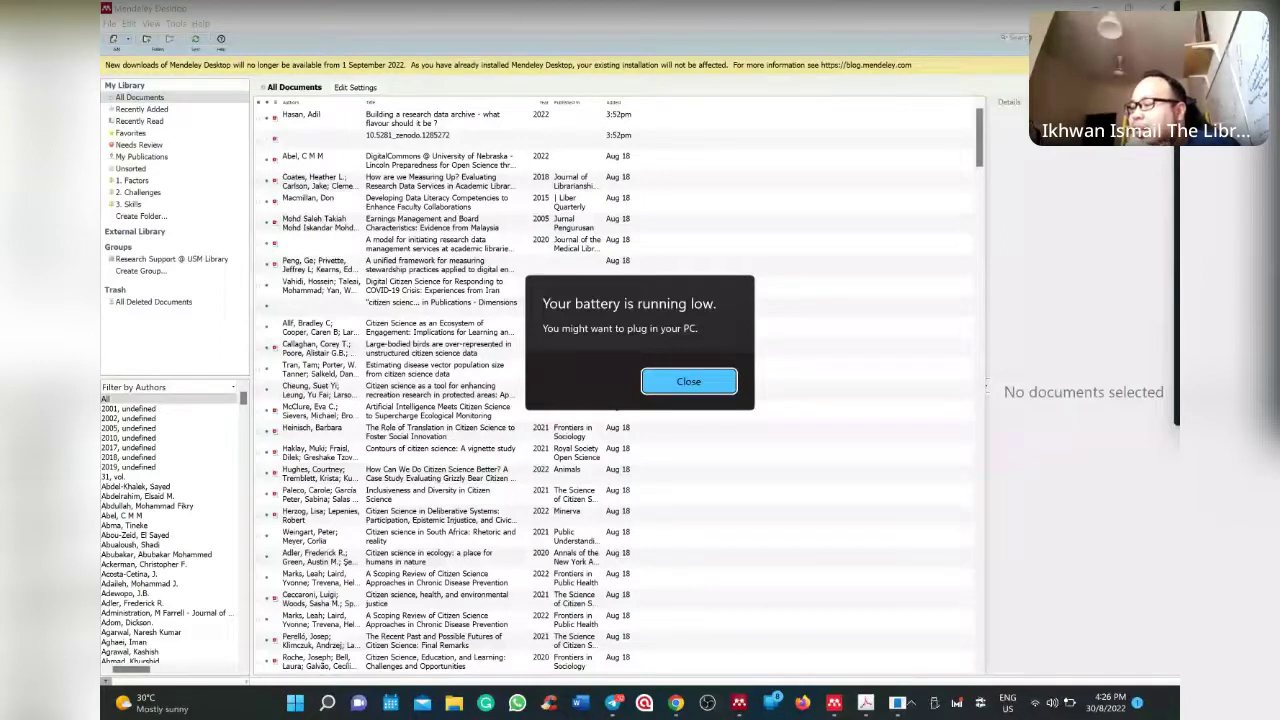
{"action": "left_click", "coordinate": [688, 381]}
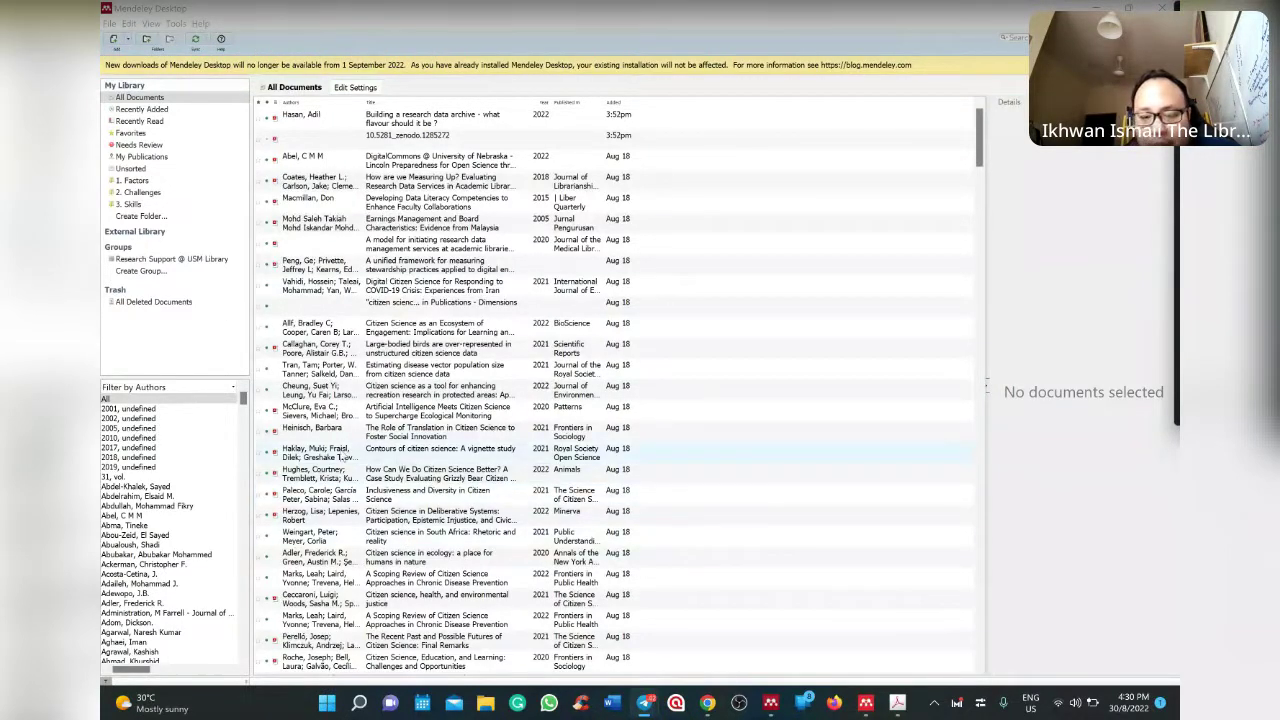
View the details of "Contours of citizen science: A vignette study" and "Citizen science as a tool for enhancing recreation research in protected areas".
{"action": "left_click", "coordinate": [450, 455]}
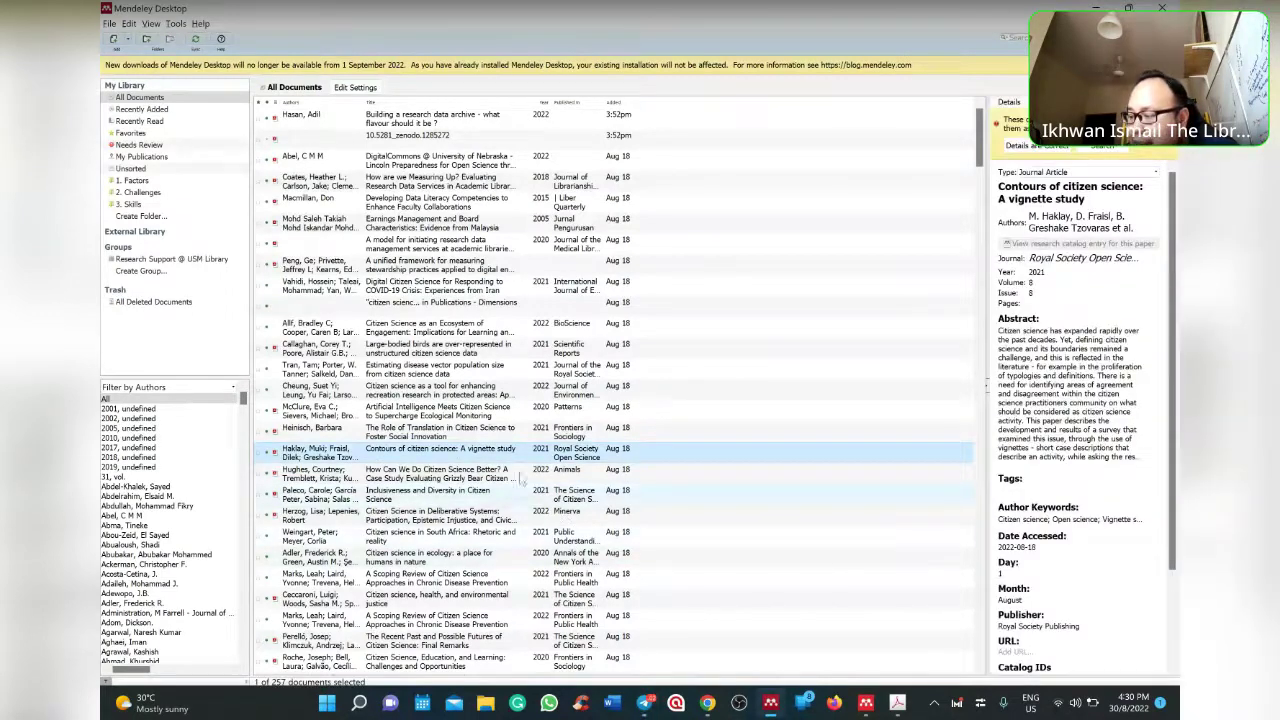
{"action": "left_click", "coordinate": [478, 396]}
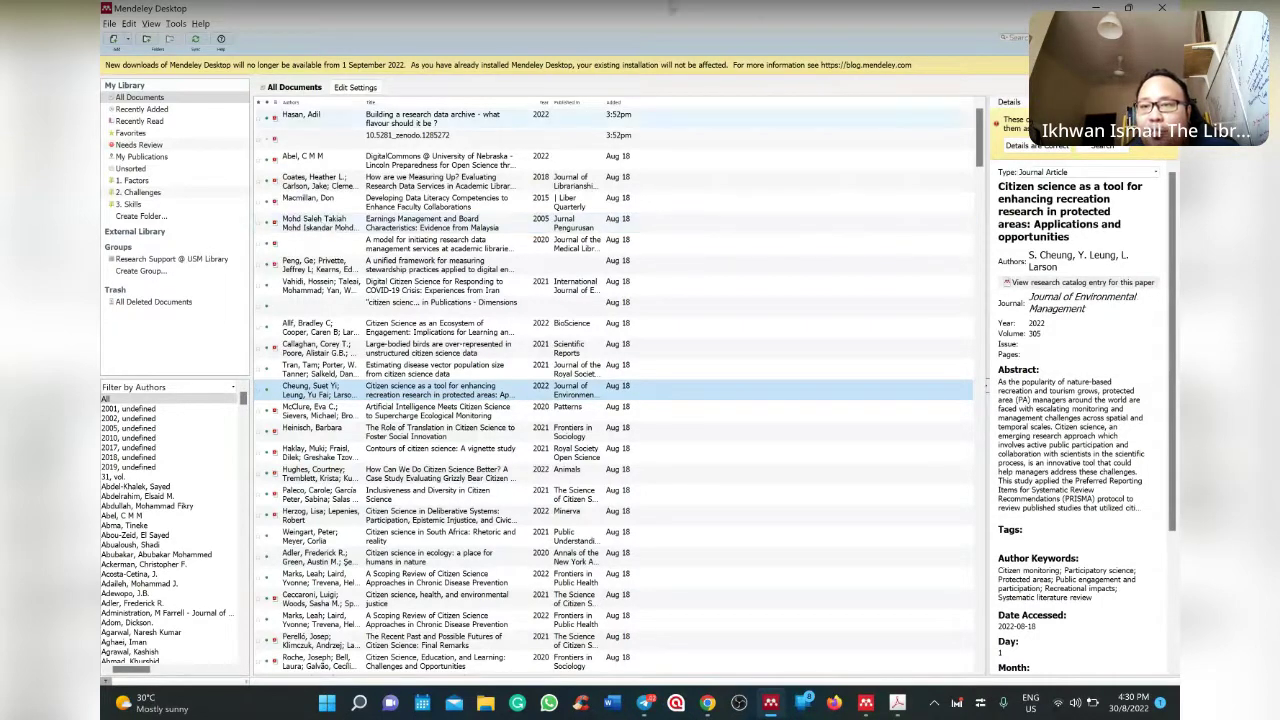
{"action": "left_click", "coordinate": [1101, 5]}
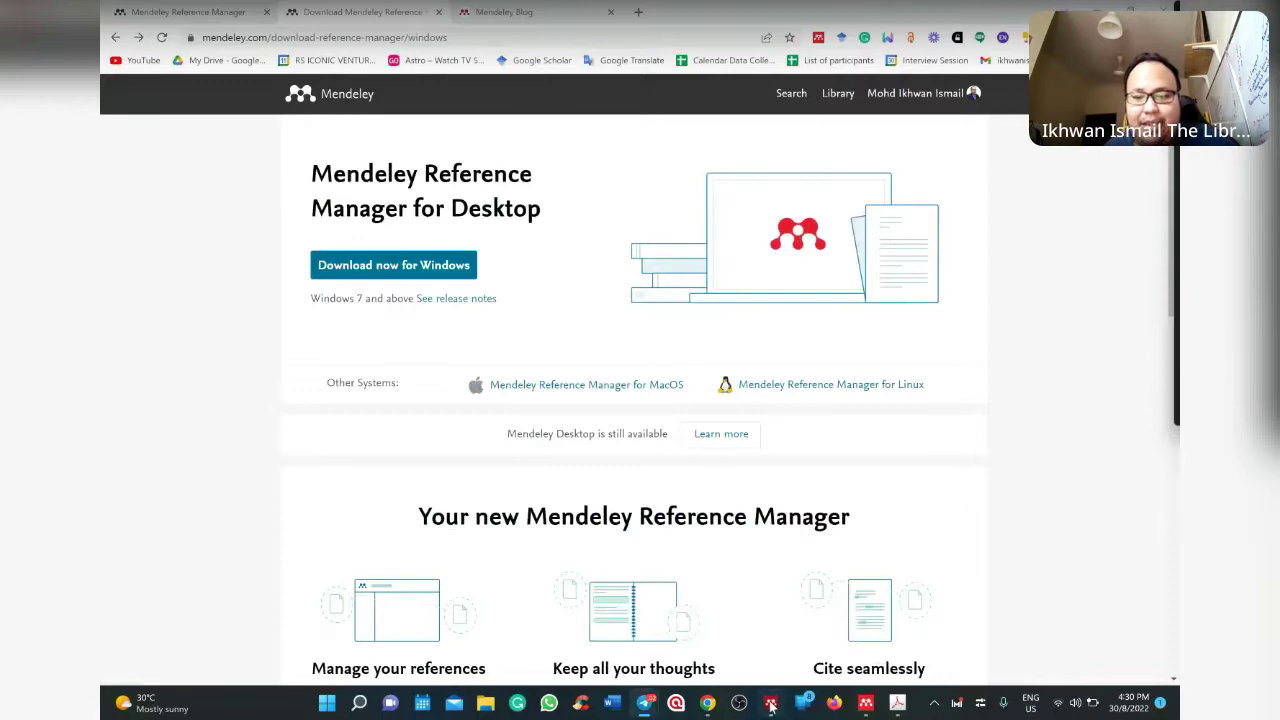
{"action": "left_click", "coordinate": [770, 703]}
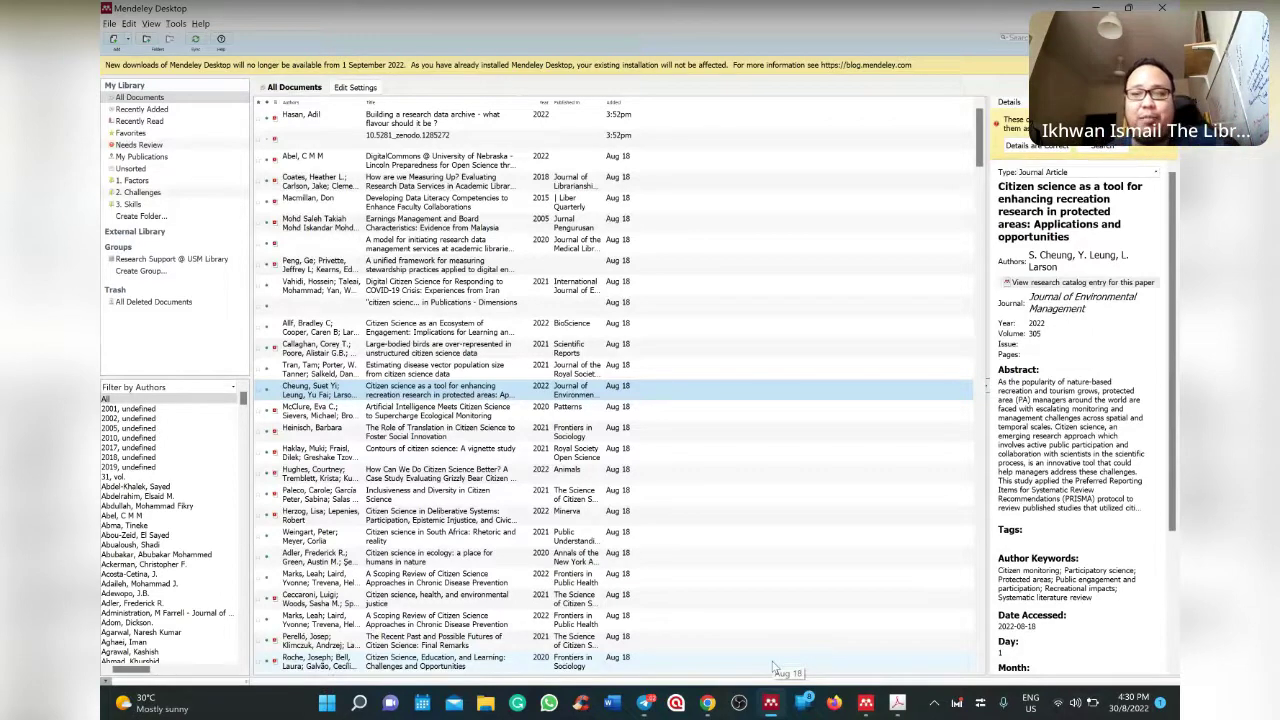
Select the "citizen scienc... in Publications - Dimensions" entry and handwrite "MD" in red over the reference list.
{"action": "left_click", "coordinate": [710, 305]}
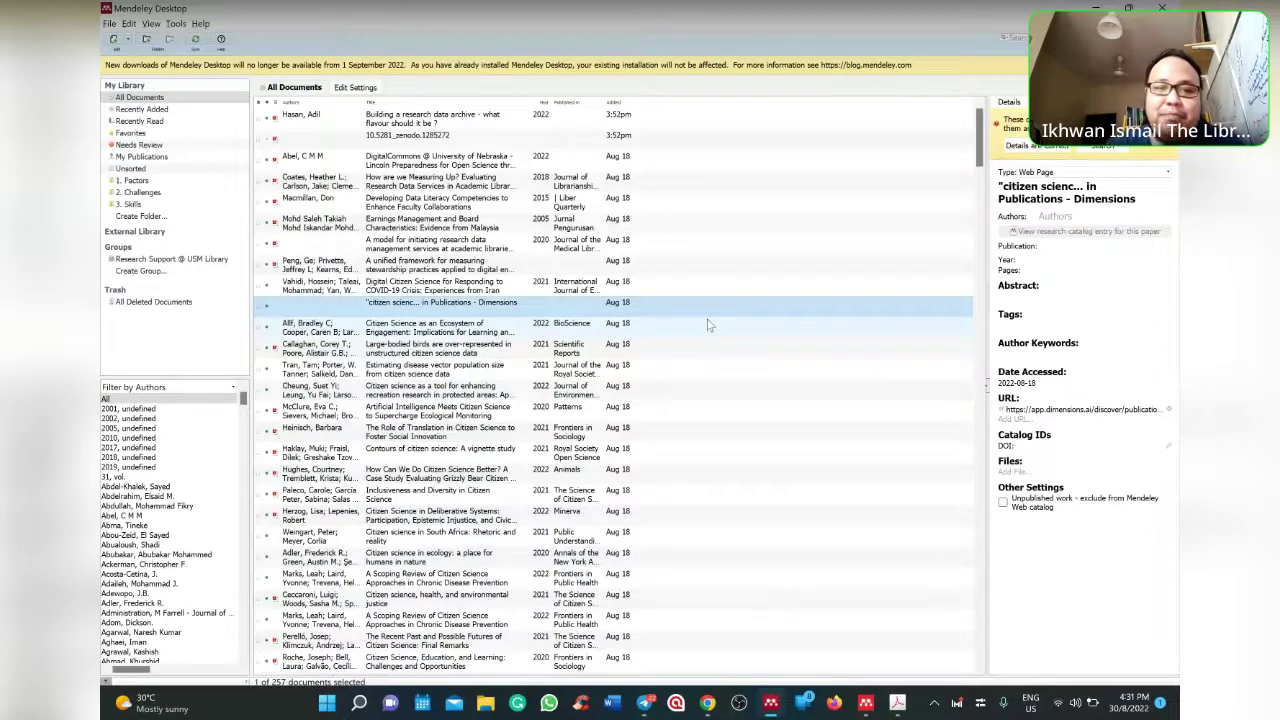
{"action": "mouse_move", "coordinate": [418, 298]}
{"action": "left_mouse_down"}
{"action": "mouse_move", "coordinate": [468, 448]}
{"action": "mouse_move", "coordinate": [566, 262]}
{"action": "mouse_move", "coordinate": [604, 330]}
{"action": "mouse_move", "coordinate": [658, 376]}
{"action": "left_mouse_up"}
{"action": "left_click_drag", "start_coordinate": [604, 330], "coordinate": [652, 374]}
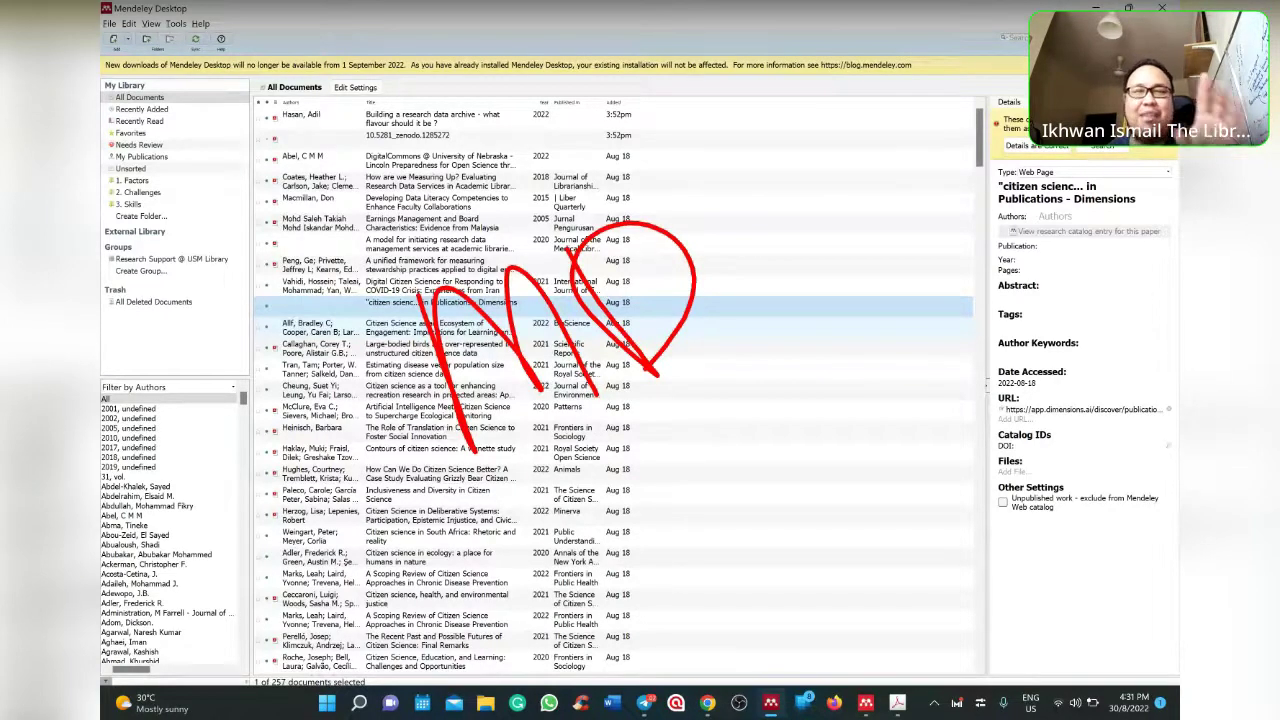
Switch to Word and open the Templates and Add-ins settings for managing Word Add-ins.
{"action": "left_click", "coordinate": [612, 703]}
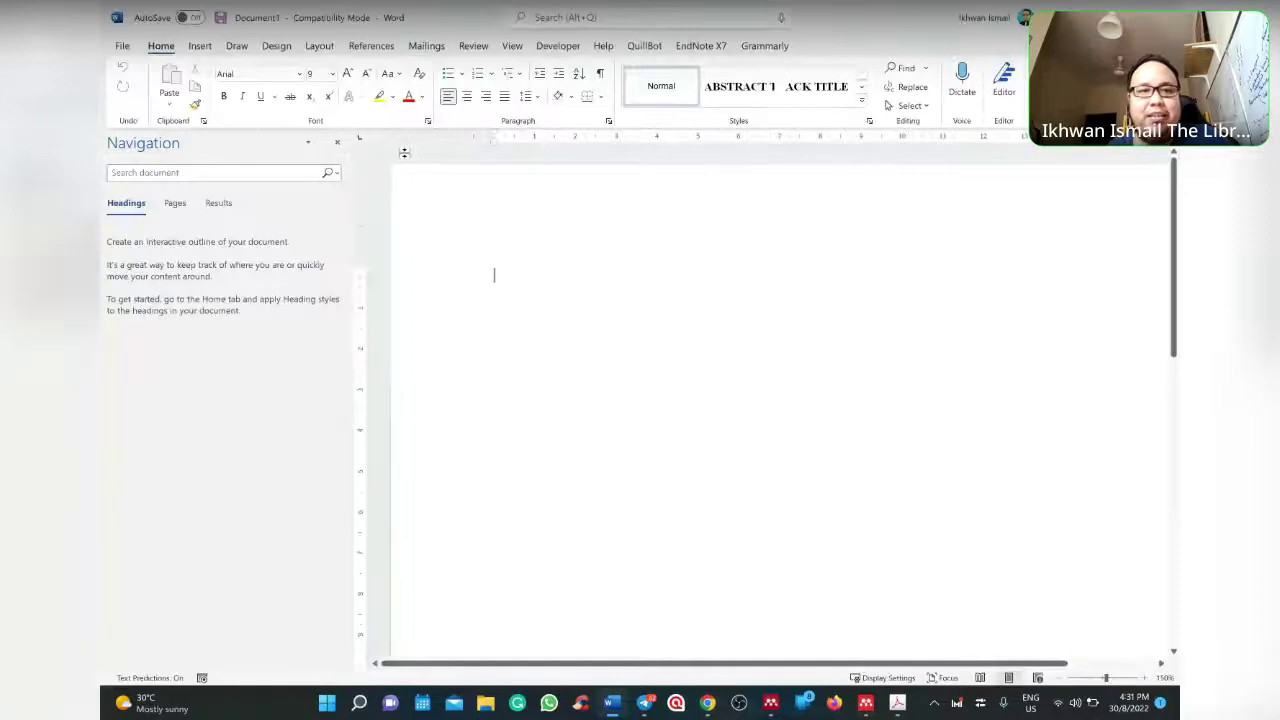
{"action": "left_click", "coordinate": [370, 47]}
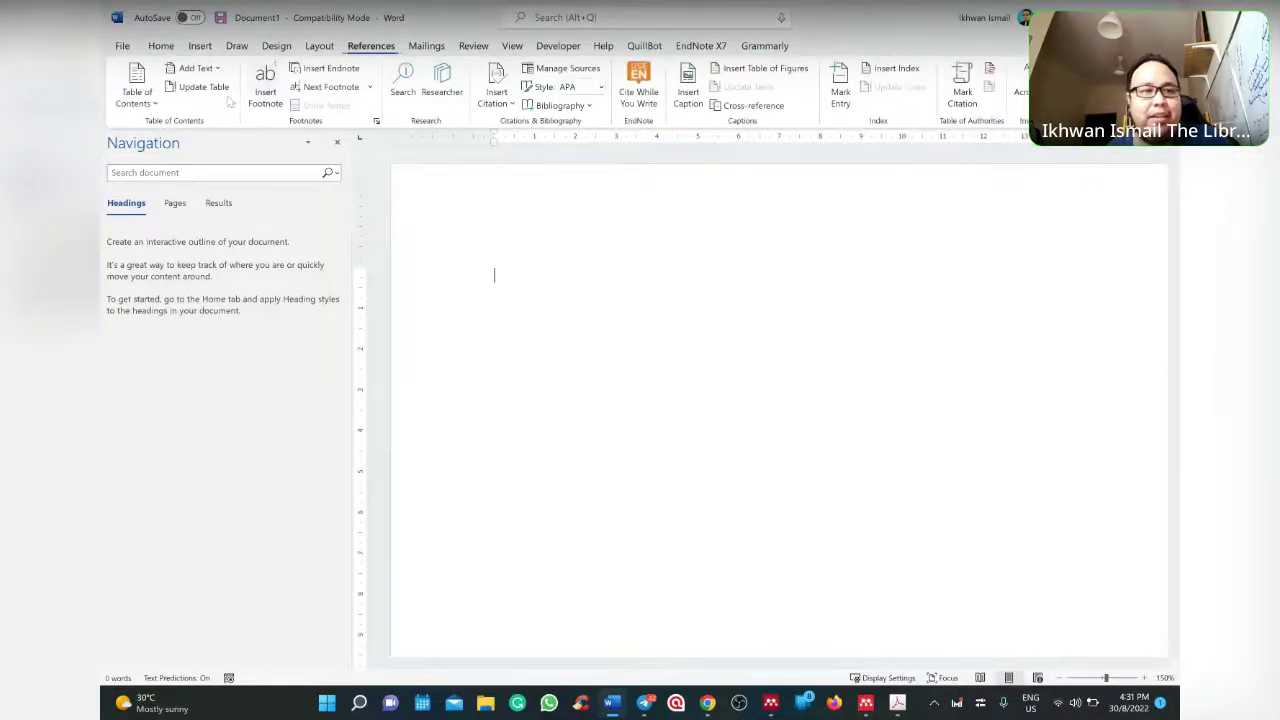
{"action": "left_click", "coordinate": [124, 50]}
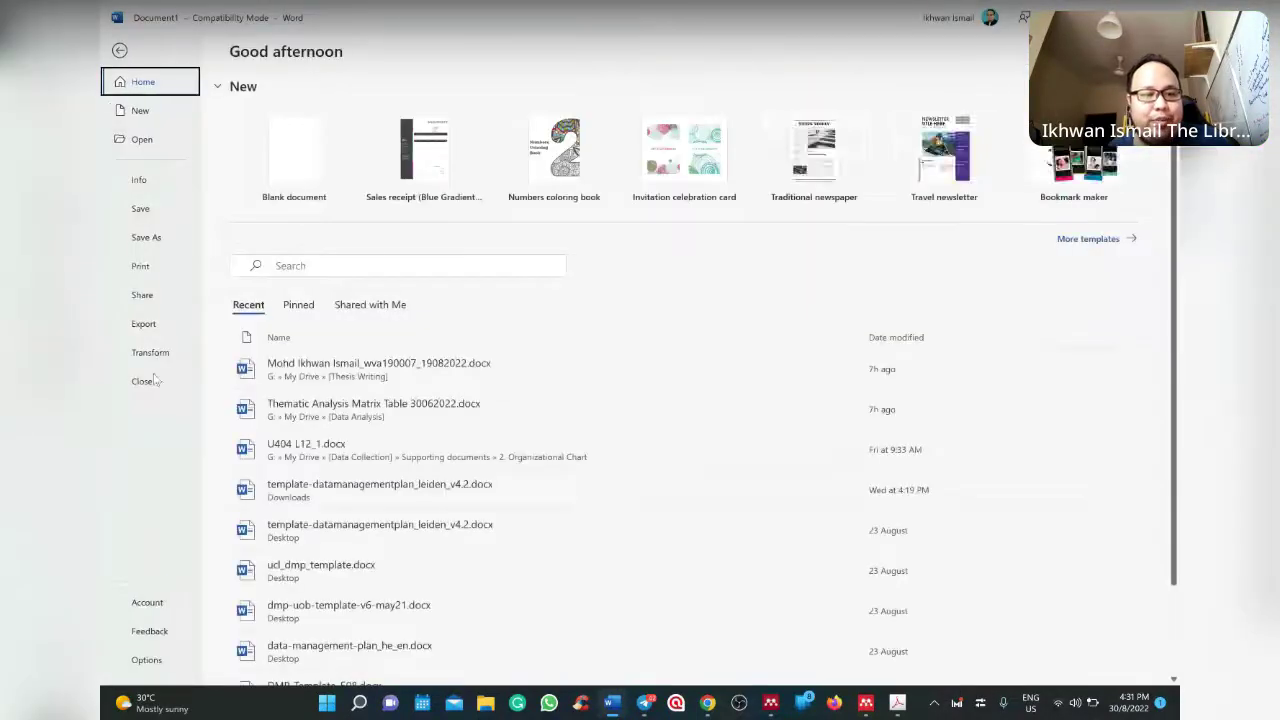
{"action": "left_click", "coordinate": [147, 661]}
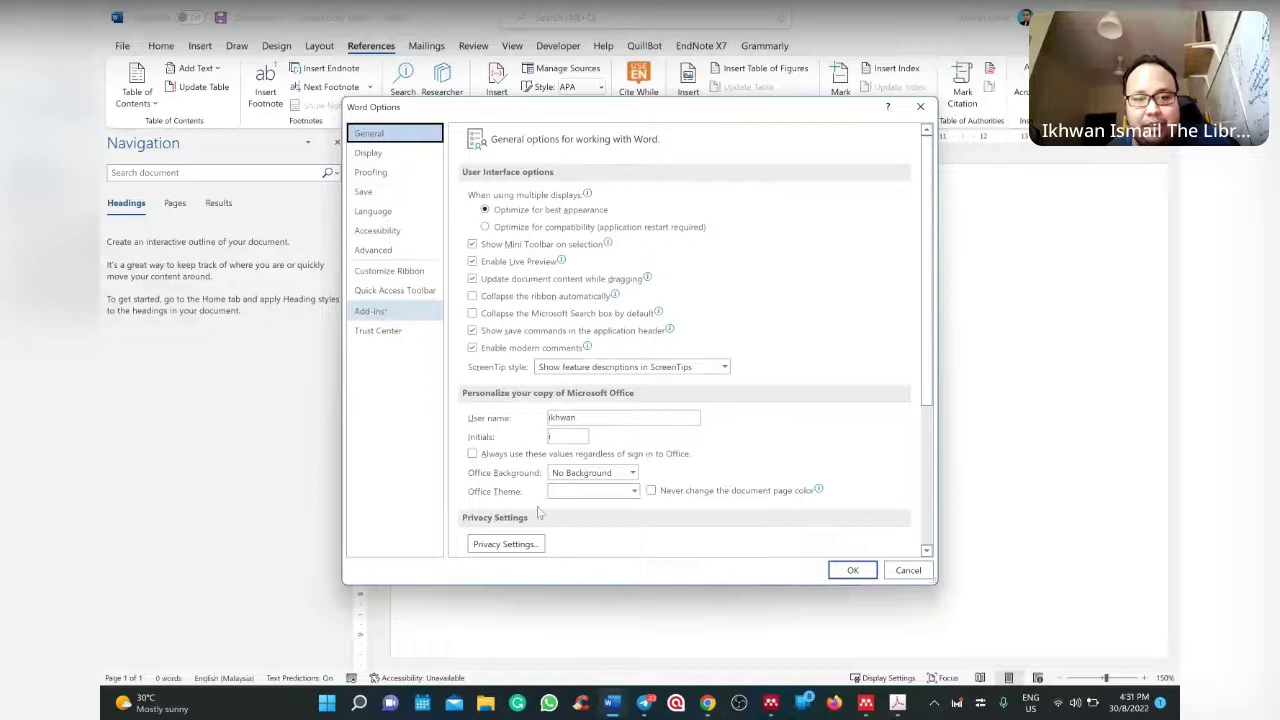
{"action": "left_click", "coordinate": [400, 313]}
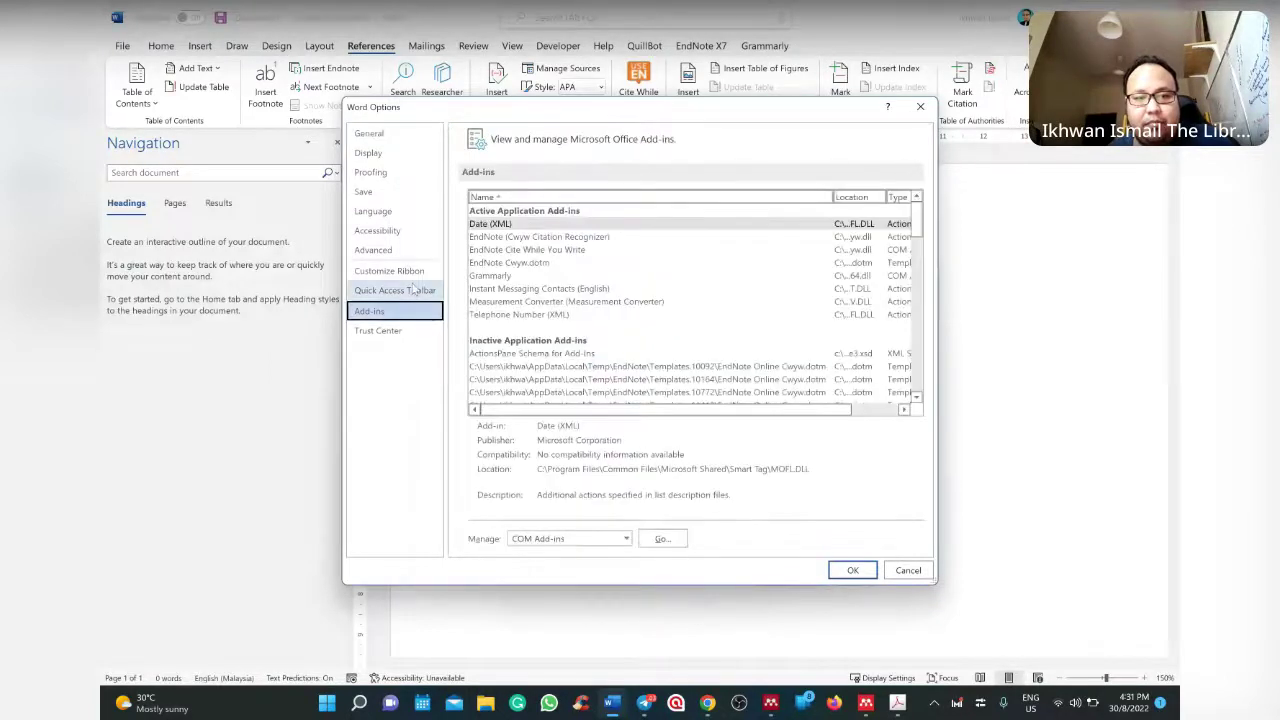
{"action": "left_click", "coordinate": [580, 538]}
{"action": "left_click", "coordinate": [538, 583]}
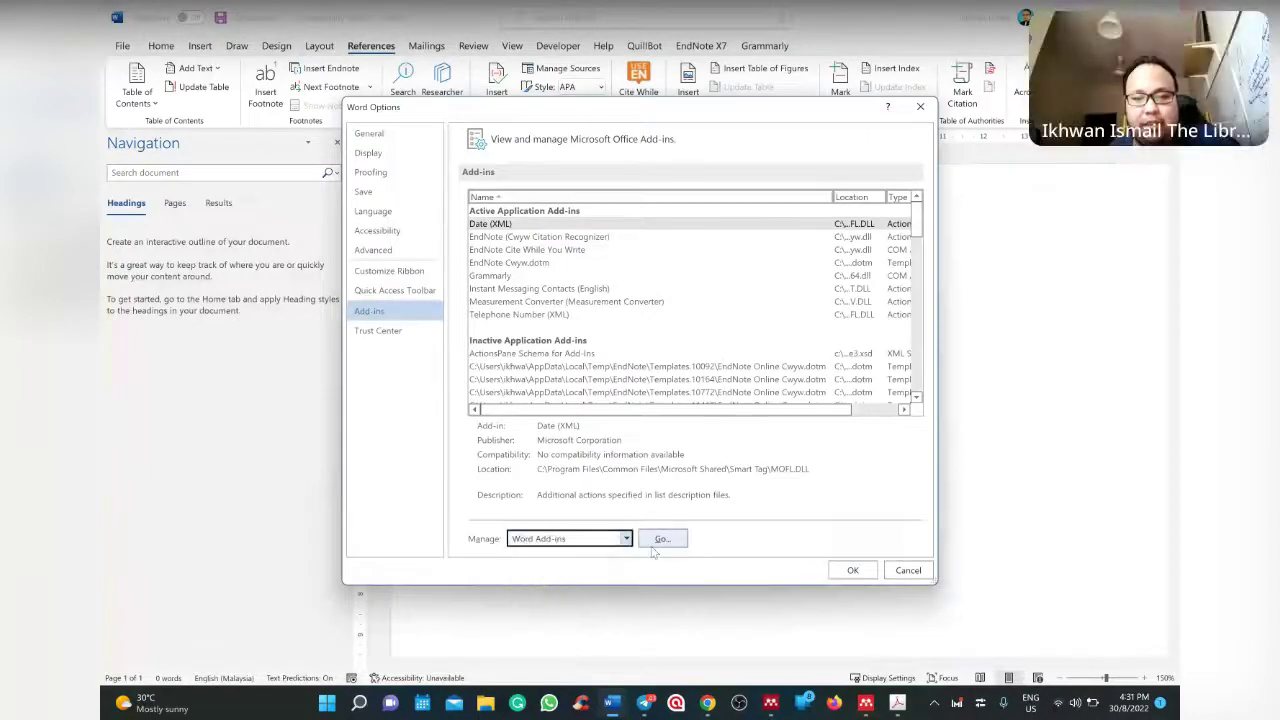
{"action": "left_click", "coordinate": [662, 538]}
Load the global template Mendeley-1.19.8.dotm located in the Mendeley Desktop wordPlugin folder.
{"action": "scroll", "coordinate": [530, 335], "scroll_direction": "up", "scroll_amount": 3}
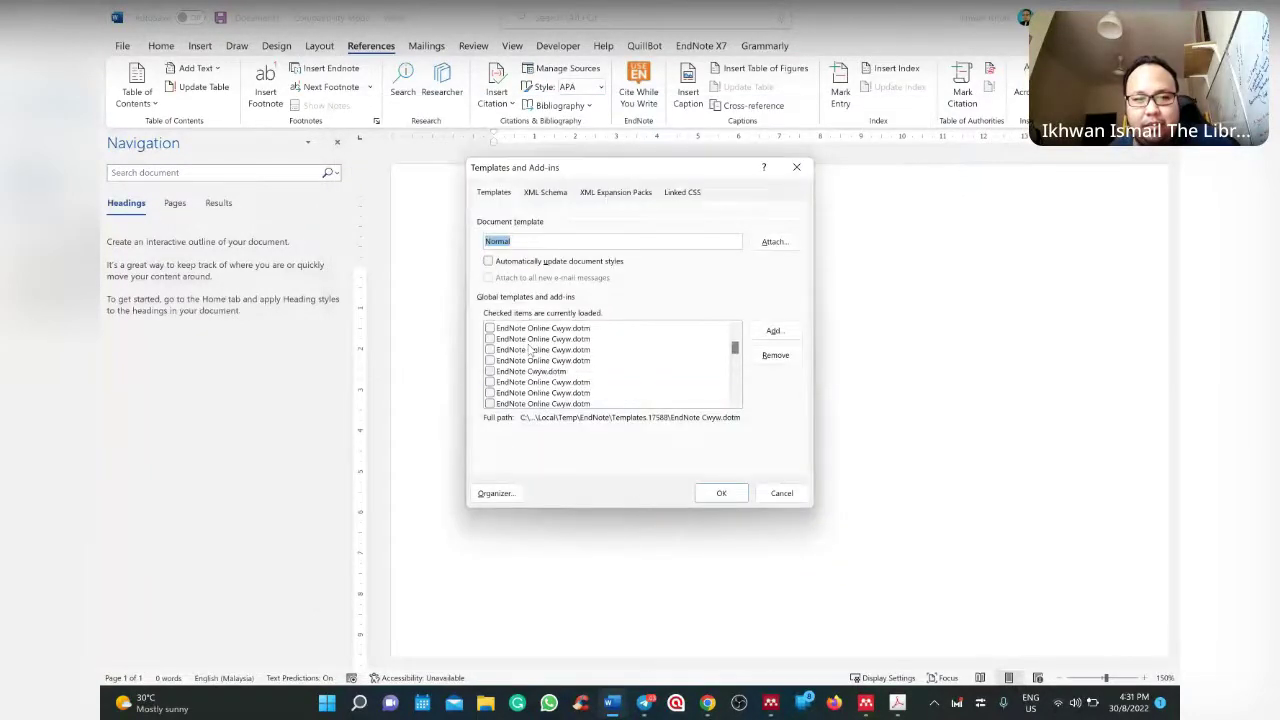
{"action": "left_click", "coordinate": [526, 339]}
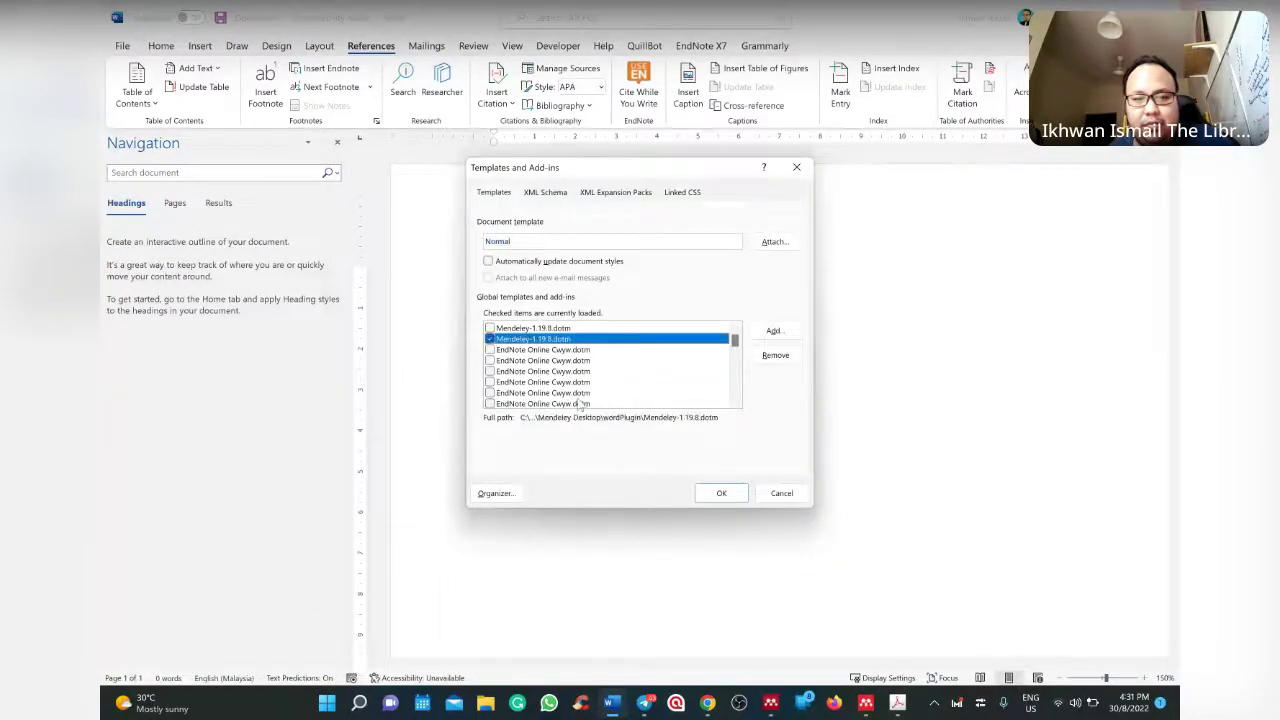
{"action": "left_click", "coordinate": [721, 493]}
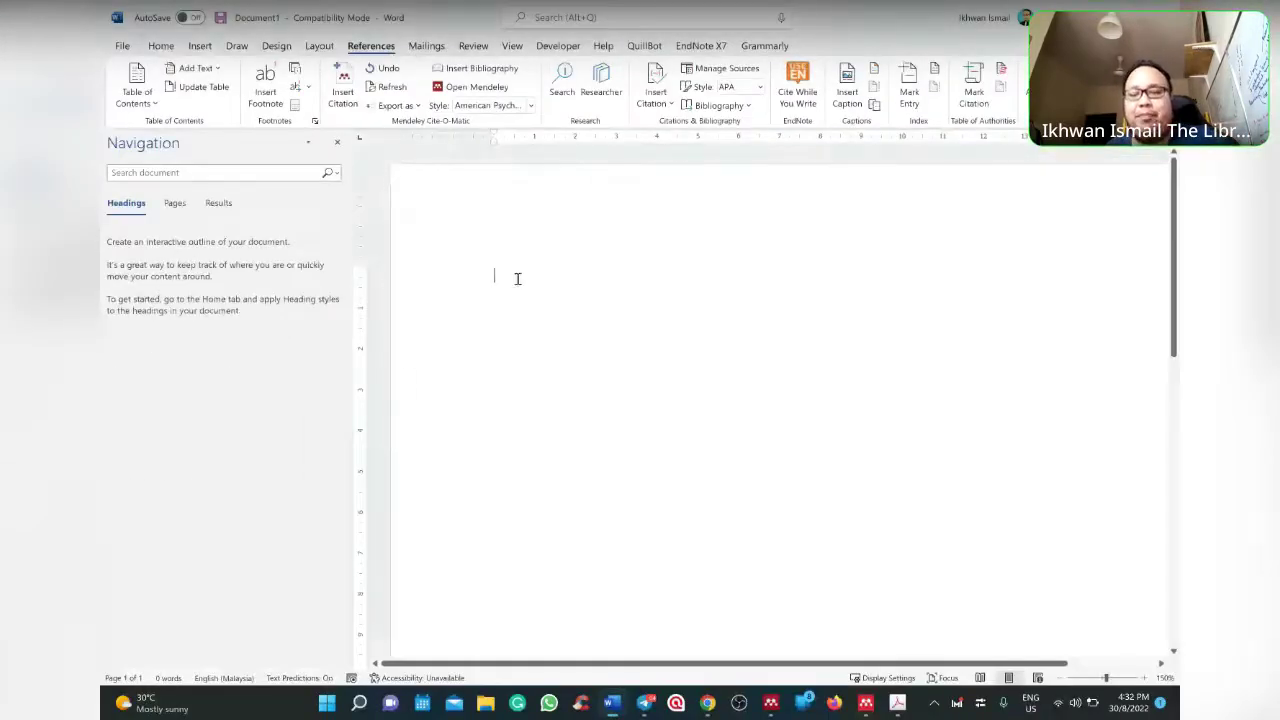
Switch to Mendeley Reference Manager, mark its name with a red arrow and a circled "MRM", and clear the drawing.
{"action": "left_click", "coordinate": [862, 705]}
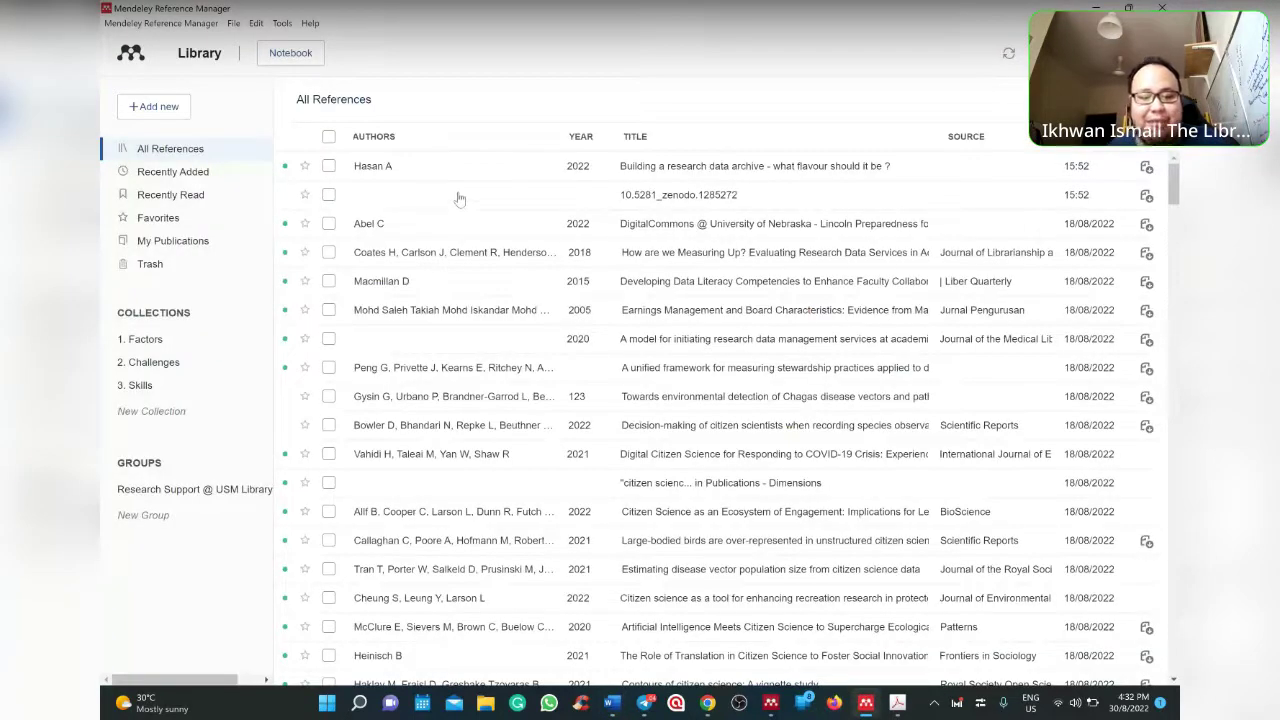
{"action": "left_click_drag", "start_coordinate": [255, 255], "coordinate": [212, 56]}
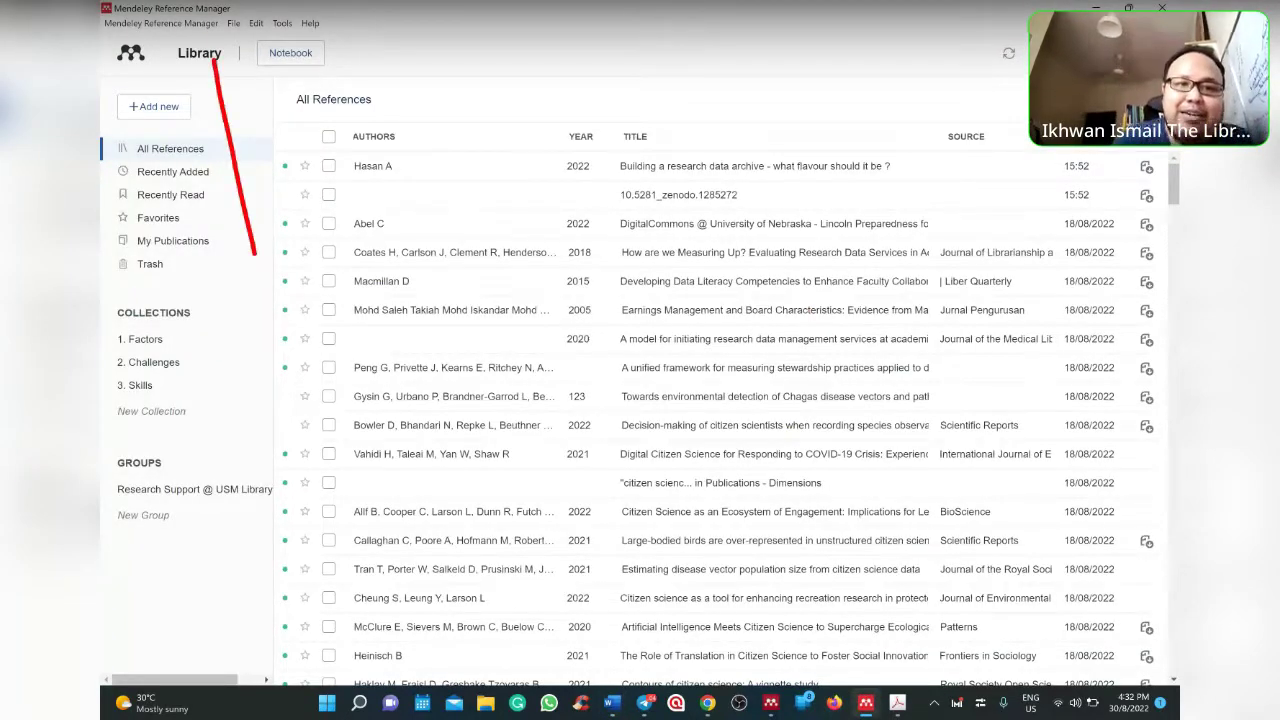
{"action": "left_click_drag", "start_coordinate": [193, 142], "coordinate": [270, 92]}
{"action": "mouse_move", "coordinate": [372, 290]}
{"action": "left_mouse_down"}
{"action": "mouse_move", "coordinate": [408, 376]}
{"action": "mouse_move", "coordinate": [490, 300]}
{"action": "mouse_move", "coordinate": [505, 415]}
{"action": "mouse_move", "coordinate": [600, 250]}
{"action": "mouse_move", "coordinate": [655, 400]}
{"action": "left_mouse_up"}
{"action": "mouse_move", "coordinate": [650, 270]}
{"action": "left_mouse_down"}
{"action": "mouse_move", "coordinate": [765, 250]}
{"action": "mouse_move", "coordinate": [800, 195]}
{"action": "mouse_move", "coordinate": [870, 305]}
{"action": "left_mouse_up"}
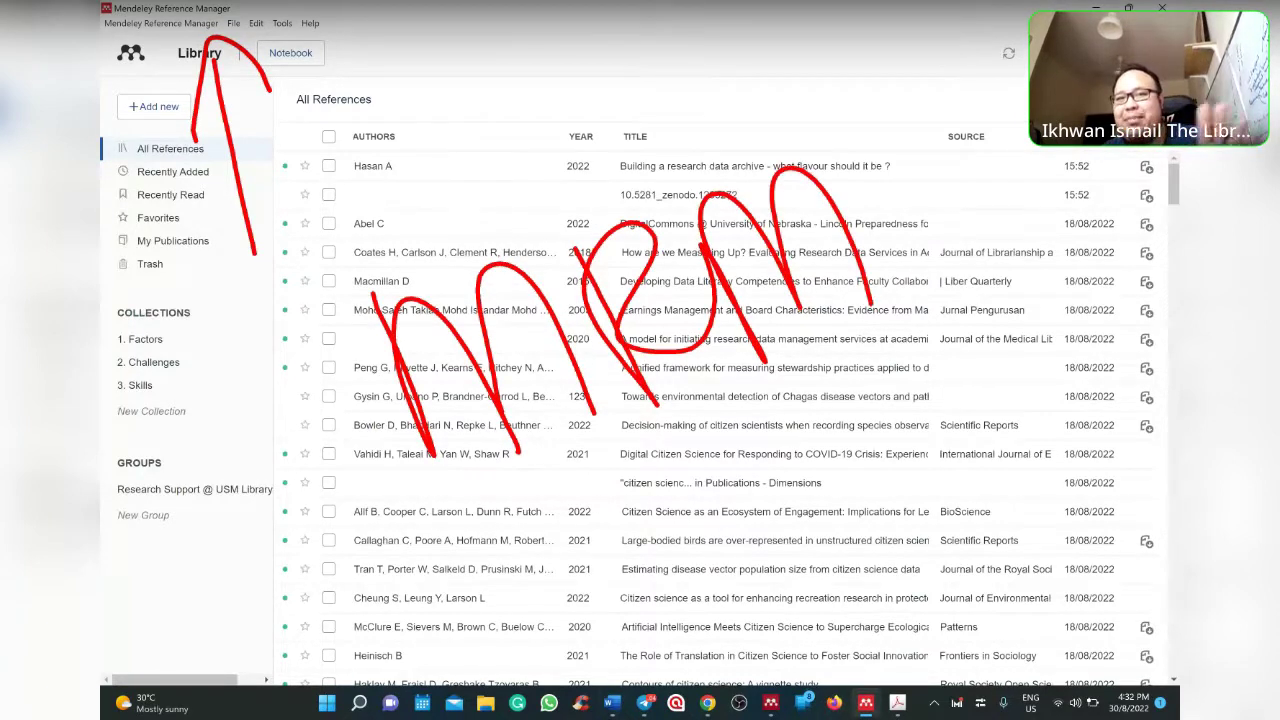
{"action": "mouse_move", "coordinate": [722, 478]}
{"action": "left_mouse_down"}
{"action": "mouse_move", "coordinate": [826, 434]}
{"action": "mouse_move", "coordinate": [432, 204]}
{"action": "mouse_move", "coordinate": [748, 476]}
{"action": "left_mouse_up"}
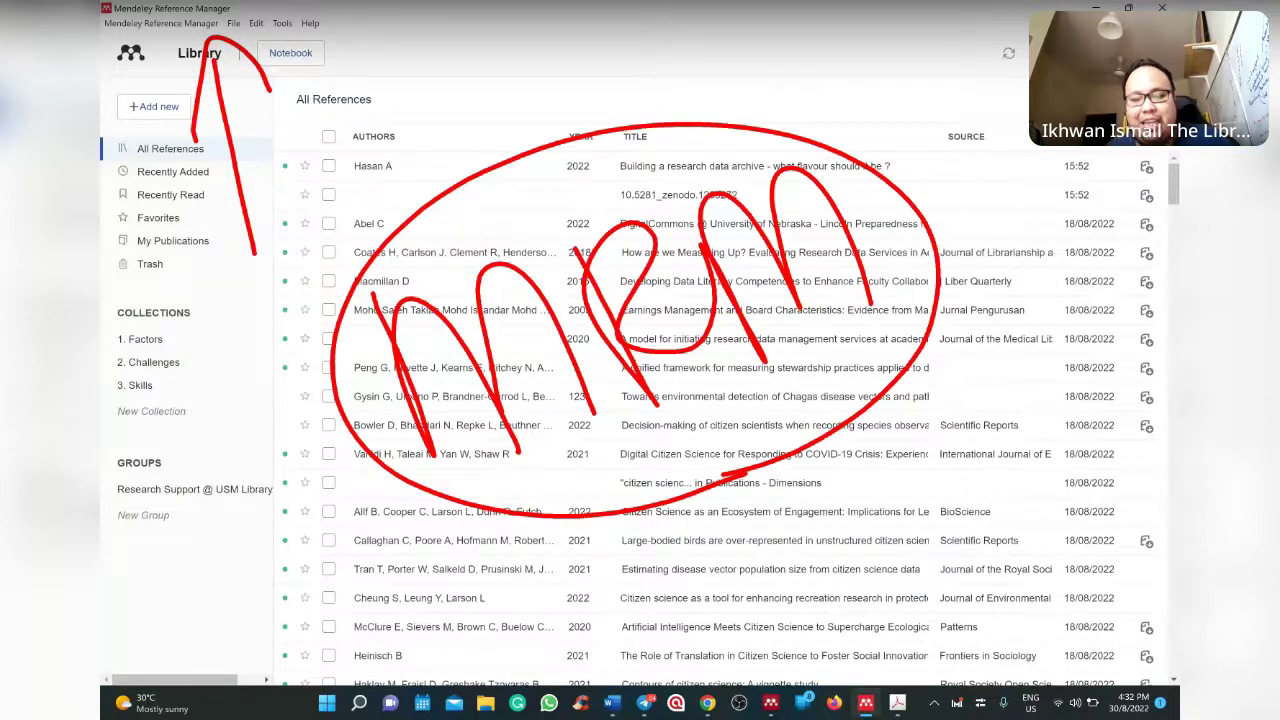
{"action": "key", "text": "Escape"}
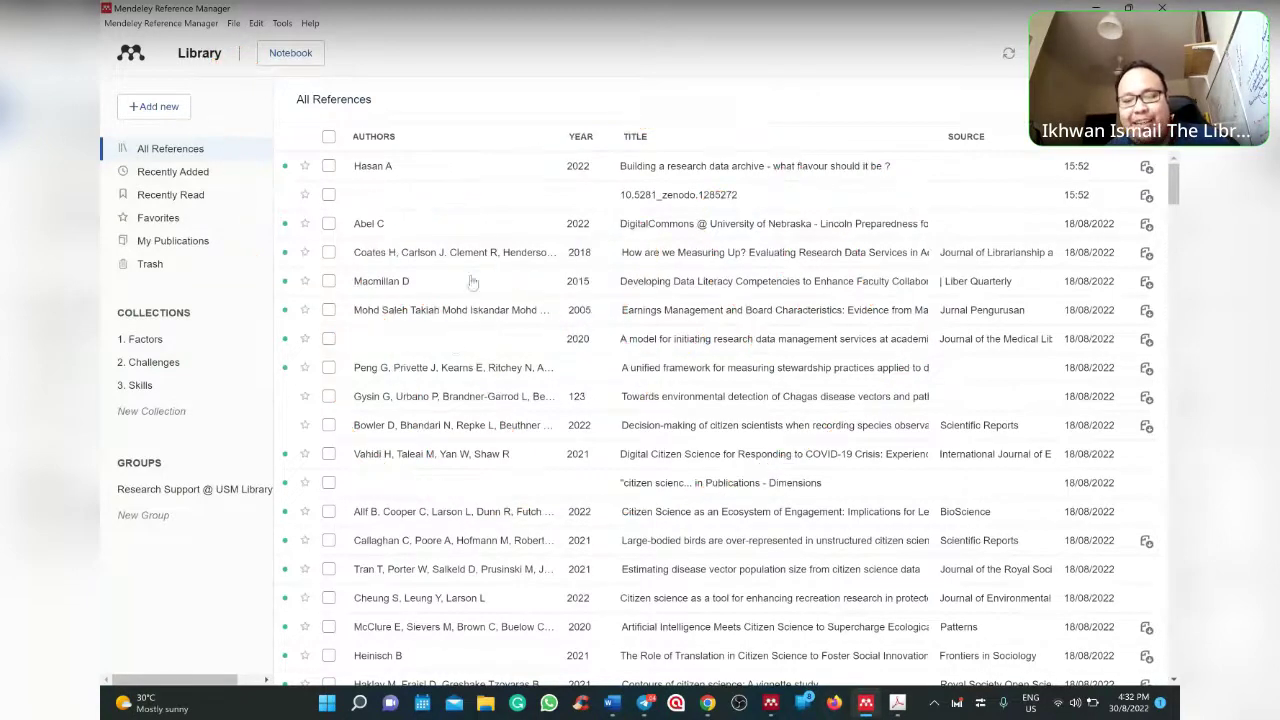
Switch to Word, circle and cross out the Mendeley Cite-O-Matic commands in red, add a red arrow, and clear the drawing.
{"action": "left_click", "coordinate": [613, 706]}
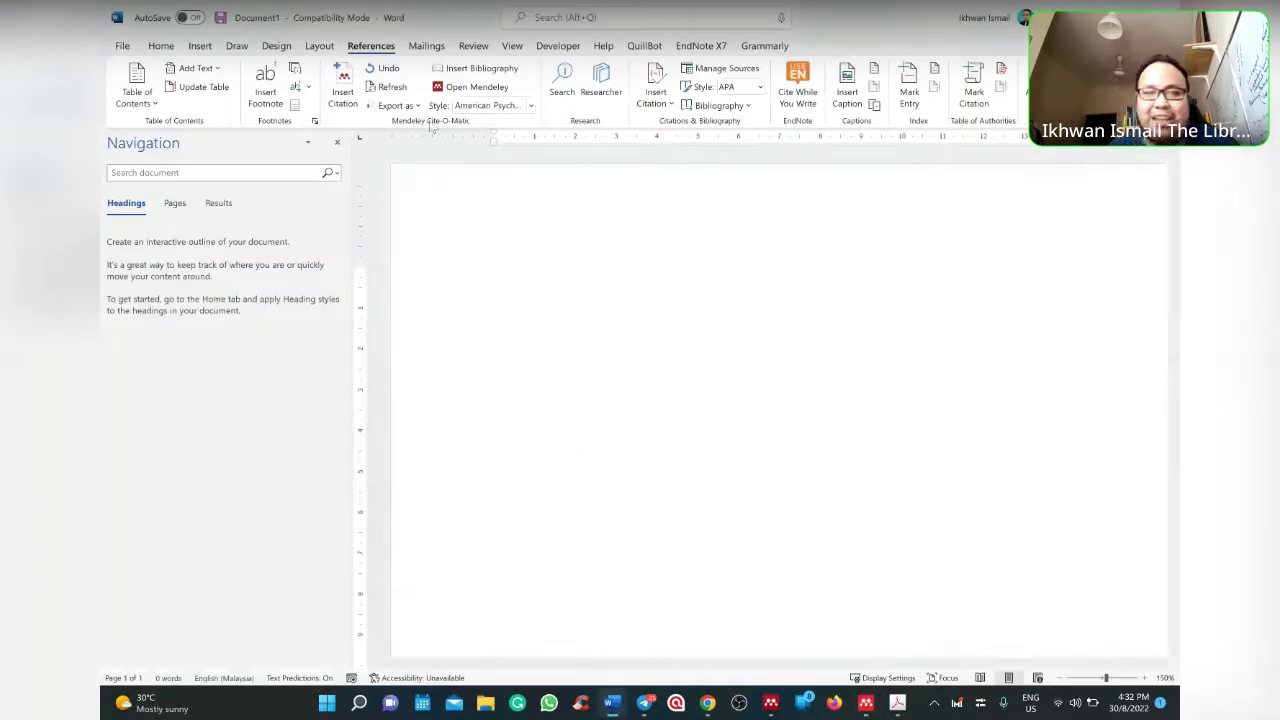
{"action": "mouse_move", "coordinate": [470, 34]}
{"action": "left_mouse_down"}
{"action": "mouse_move", "coordinate": [537, 120]}
{"action": "mouse_move", "coordinate": [450, 32]}
{"action": "left_mouse_up"}
{"action": "left_click_drag", "start_coordinate": [350, 48], "coordinate": [488, 162]}
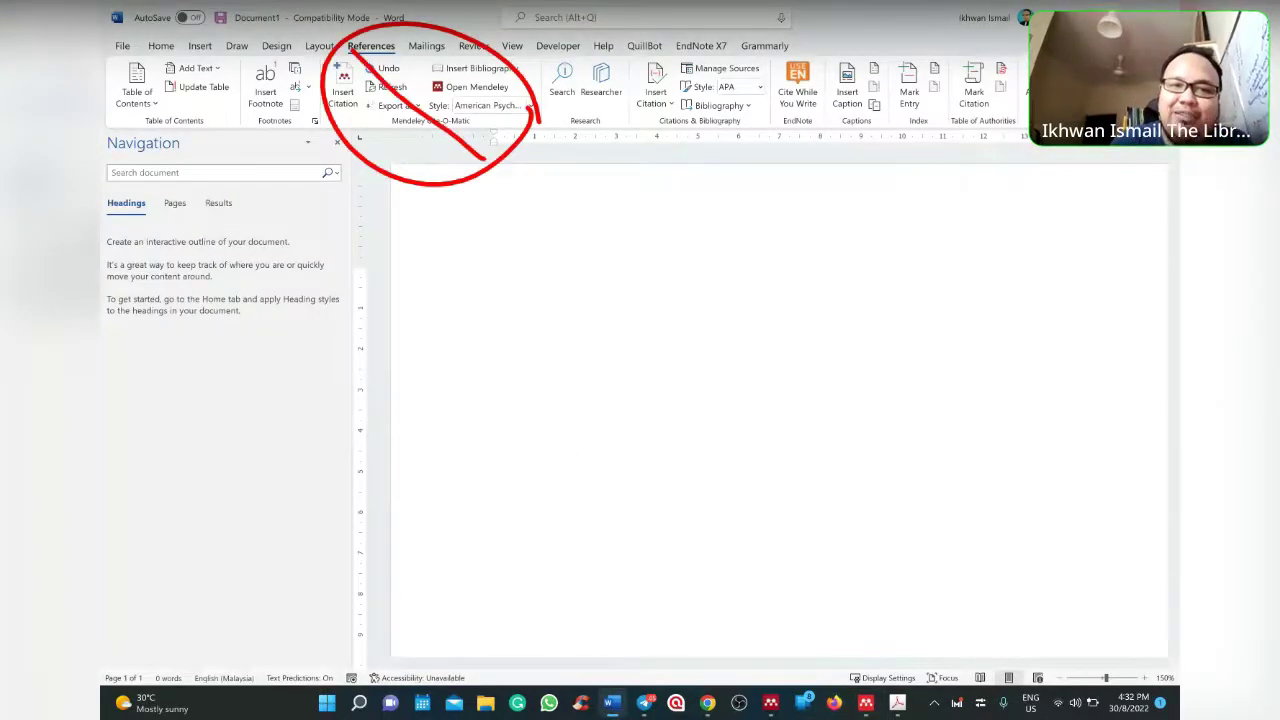
{"action": "left_click_drag", "start_coordinate": [480, 40], "coordinate": [378, 160]}
{"action": "mouse_move", "coordinate": [938, 284]}
{"action": "left_mouse_down"}
{"action": "mouse_move", "coordinate": [1006, 243]}
{"action": "mouse_move", "coordinate": [1076, 150]}
{"action": "left_mouse_up"}
{"action": "left_click_drag", "start_coordinate": [1018, 172], "coordinate": [1078, 190]}
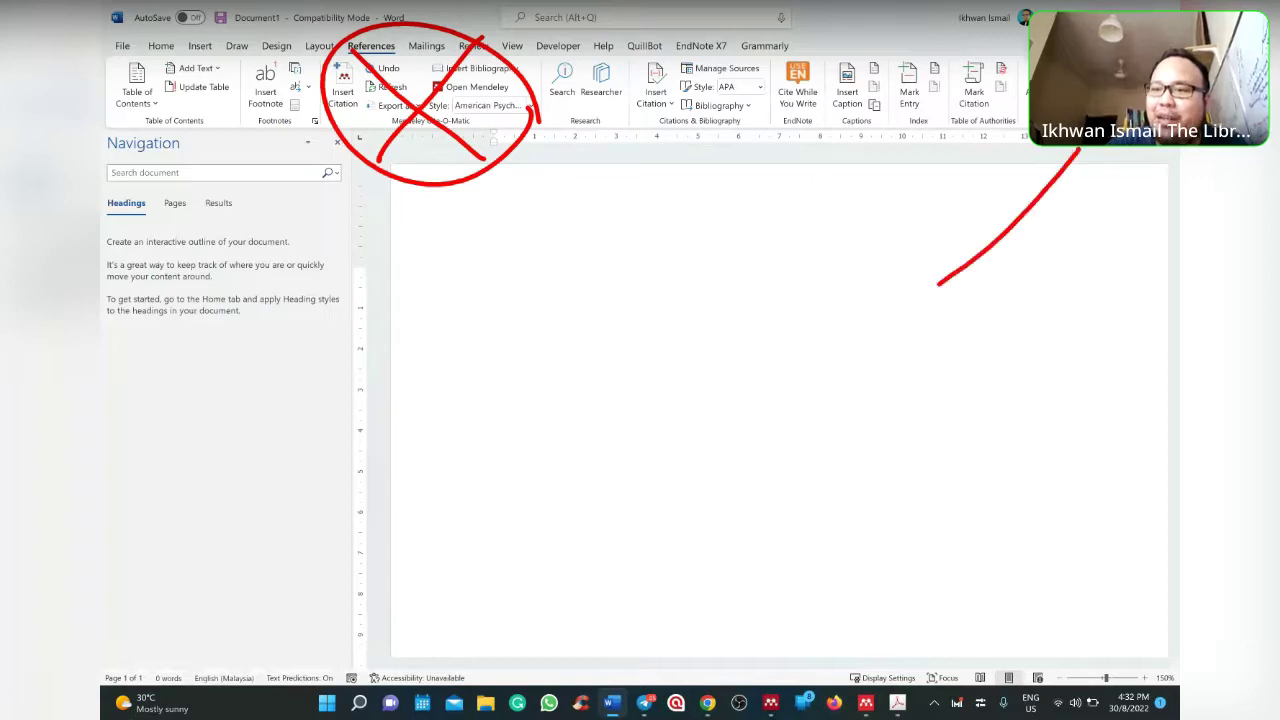
{"action": "mouse_move", "coordinate": [1035, 75]}
{"action": "left_mouse_down"}
{"action": "mouse_move", "coordinate": [1030, 160]}
{"action": "mouse_move", "coordinate": [1170, 160]}
{"action": "mouse_move", "coordinate": [1060, 140]}
{"action": "left_mouse_up"}
{"action": "key", "text": "Escape"}
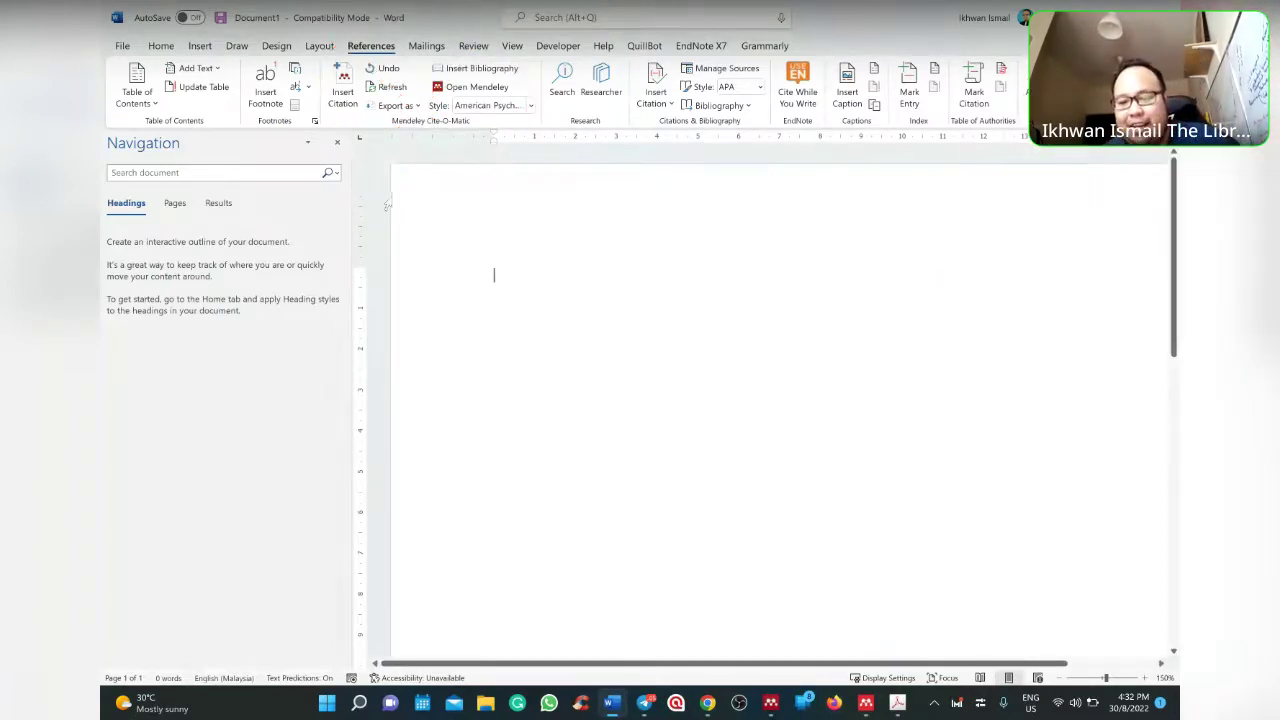
Install Mendeley Cite for Microsoft Word from Mendeley Reference Manager, and close the Navigation pane in Word.
{"action": "left_click", "coordinate": [866, 704]}
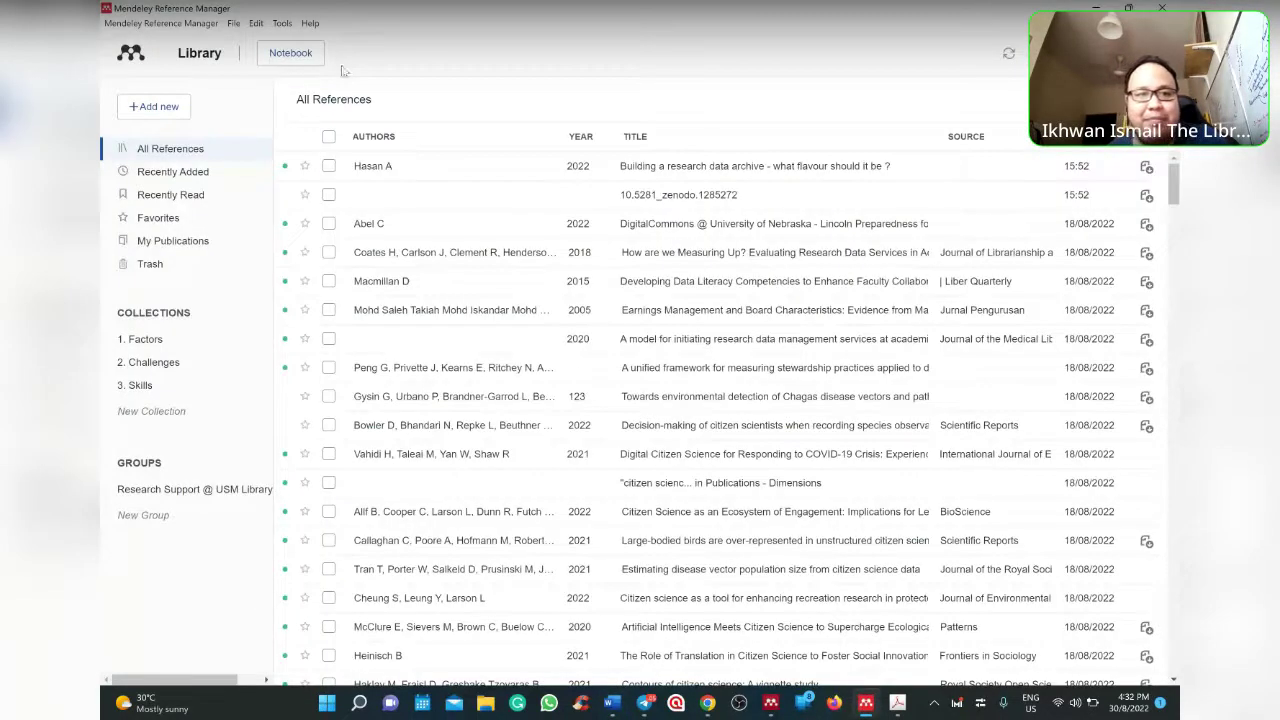
{"action": "left_click", "coordinate": [281, 25]}
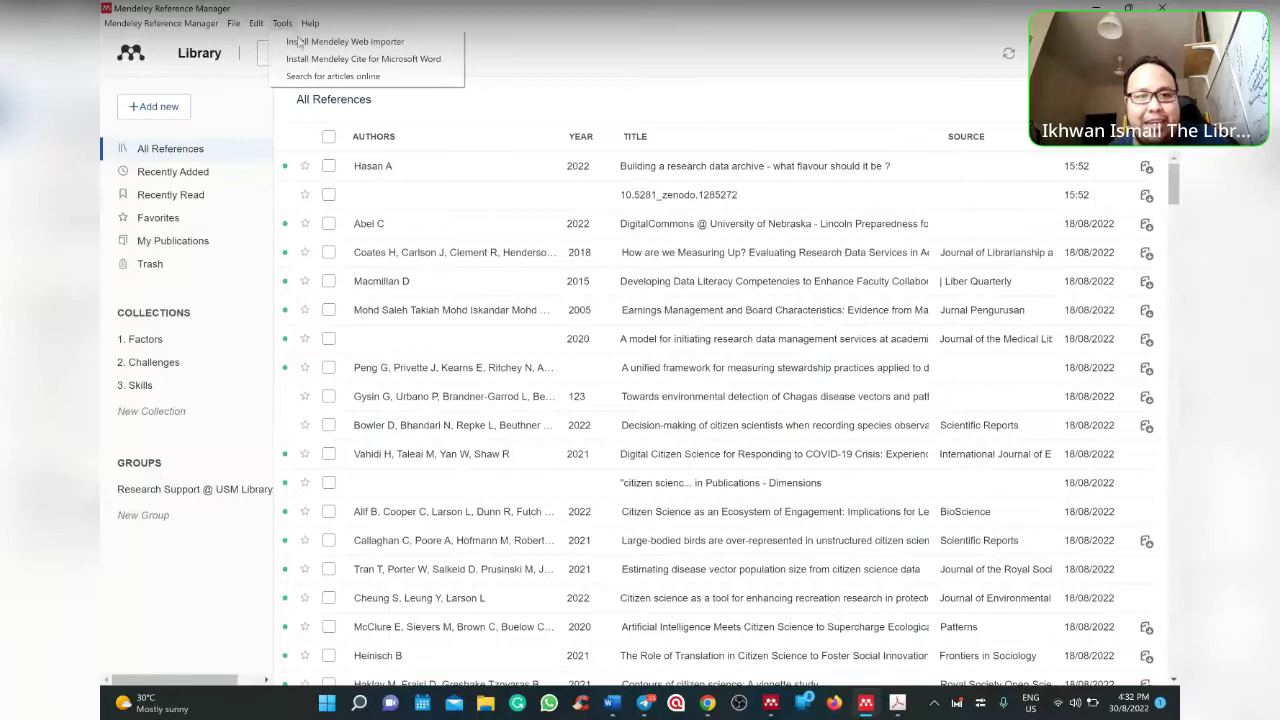
{"action": "left_click", "coordinate": [310, 60]}
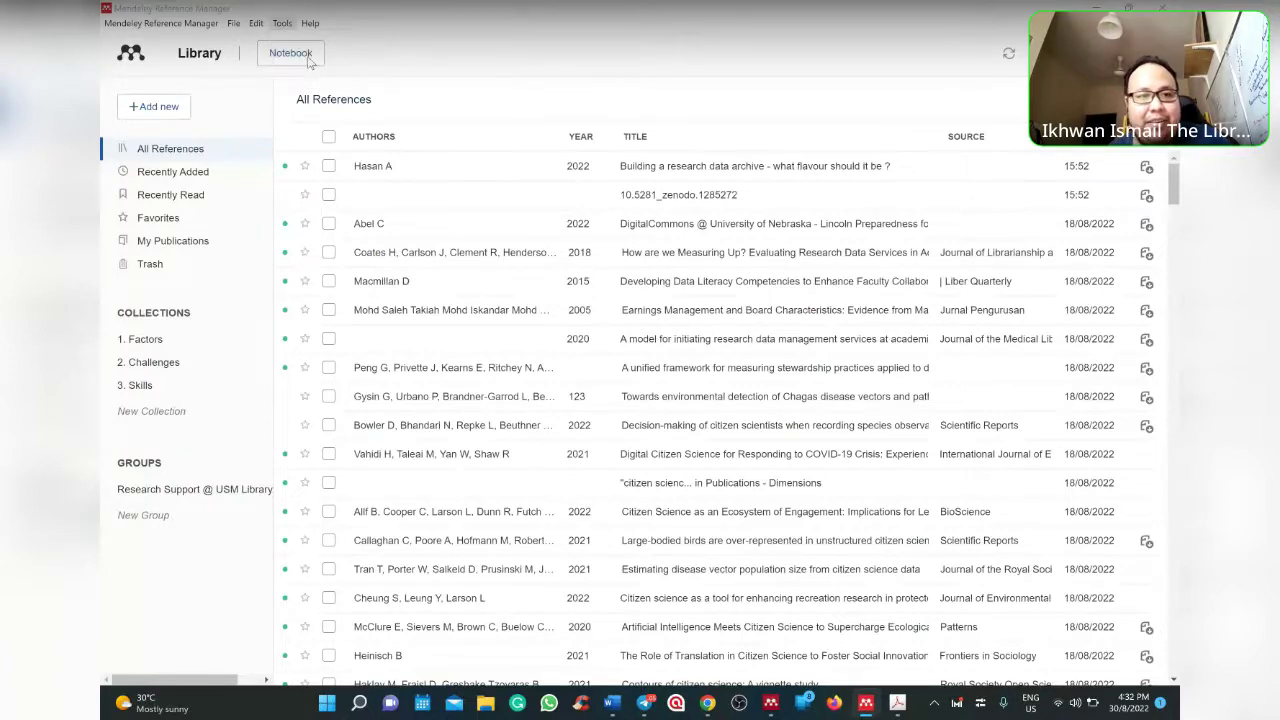
{"action": "left_click", "coordinate": [281, 23]}
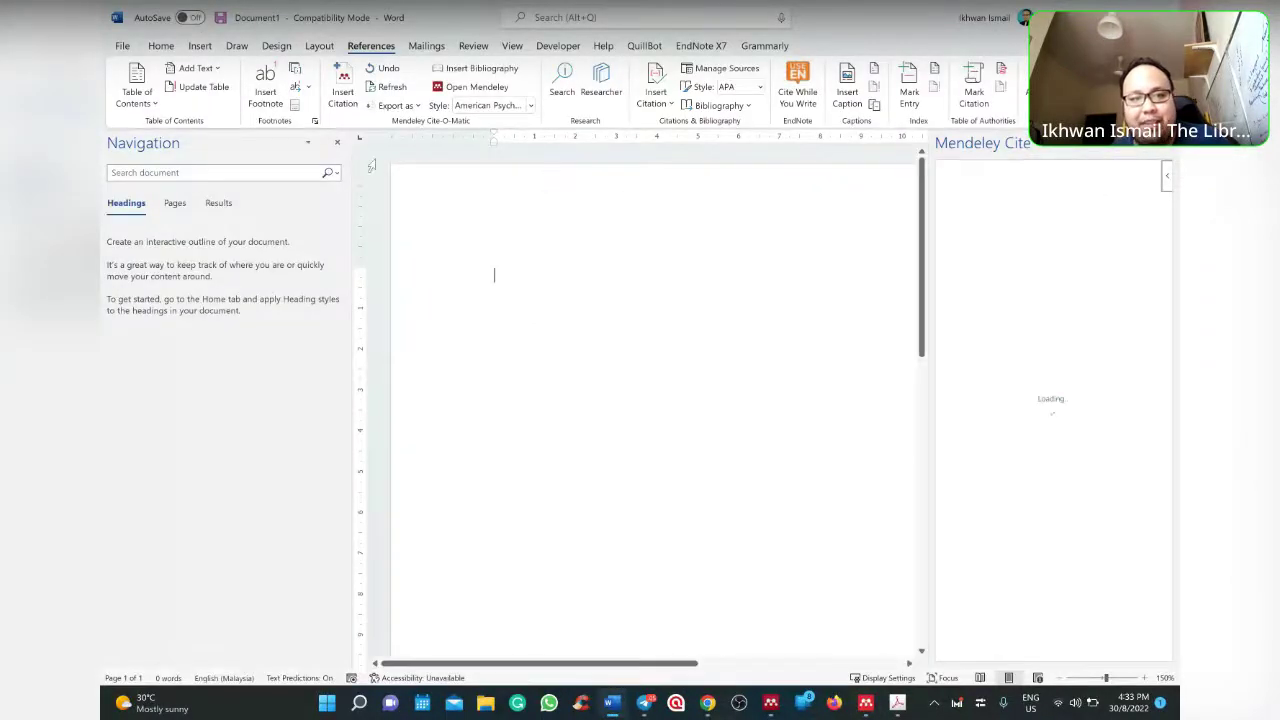
{"action": "left_click", "coordinate": [338, 144]}
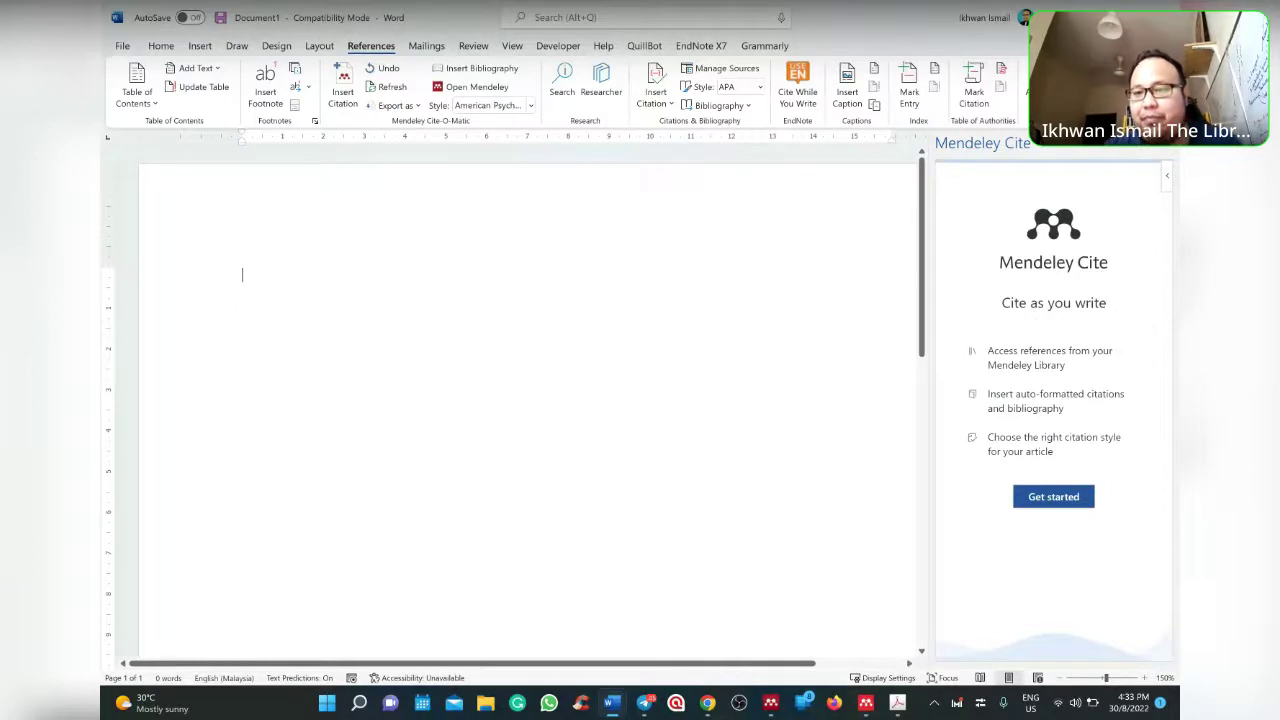
Mark the Mendeley Cite pane with a red arrow and further red drawing, and clear the drawing.
{"action": "left_click_drag", "start_coordinate": [724, 301], "coordinate": [945, 350]}
{"action": "left_click_drag", "start_coordinate": [893, 265], "coordinate": [847, 387]}
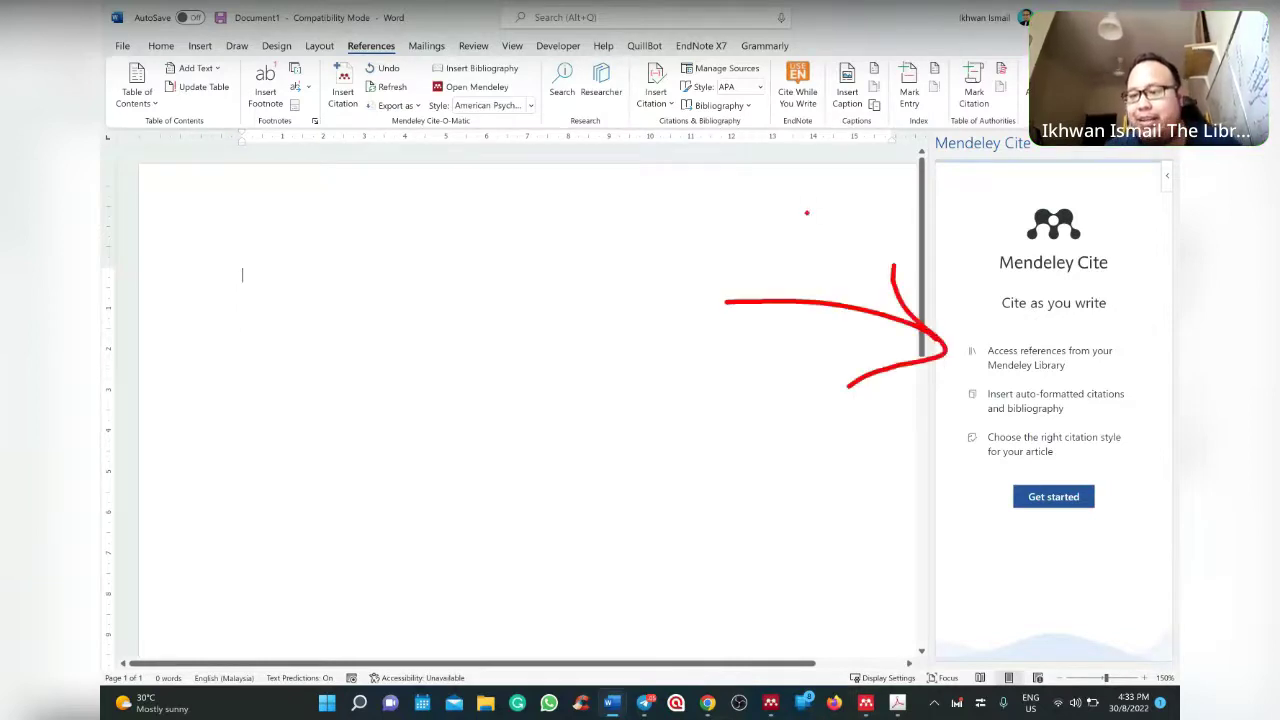
{"action": "left_click_drag", "start_coordinate": [1115, 432], "coordinate": [1125, 470]}
{"action": "key", "text": "Escape"}
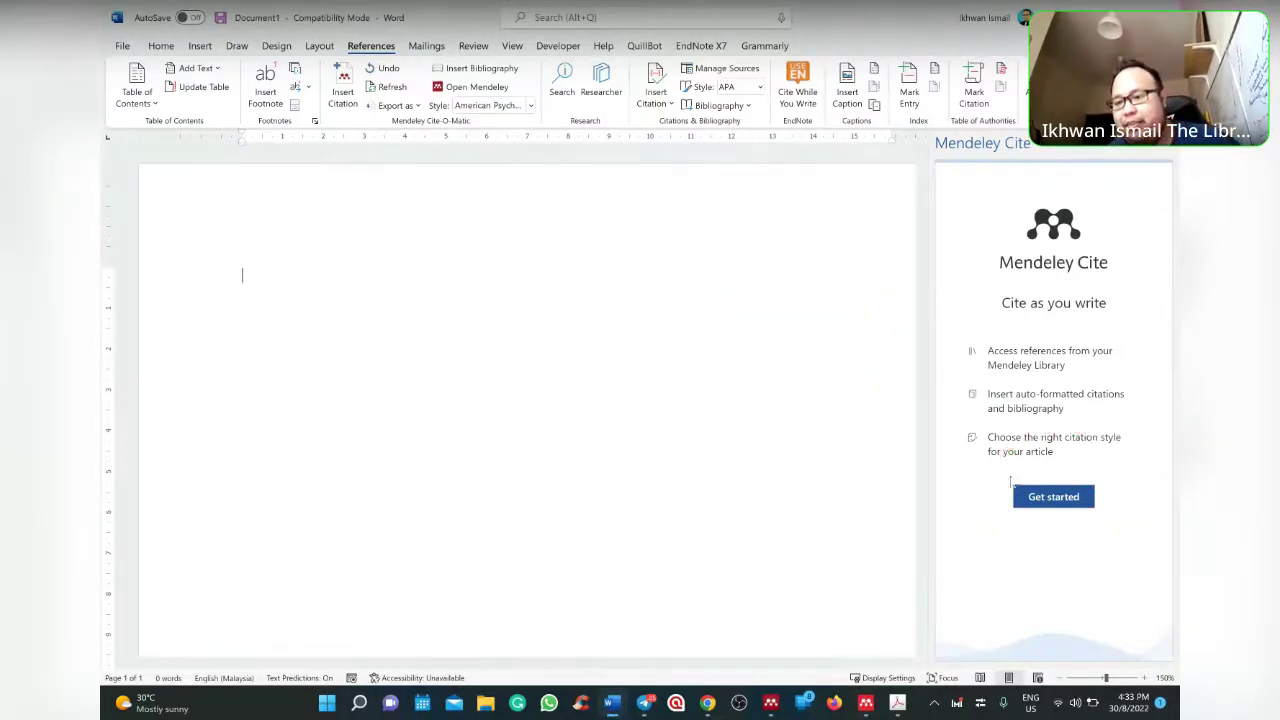
Start Mendeley Cite and sign in with the saved university Elsevier account by entering the account password.
{"action": "left_click", "coordinate": [1056, 500]}
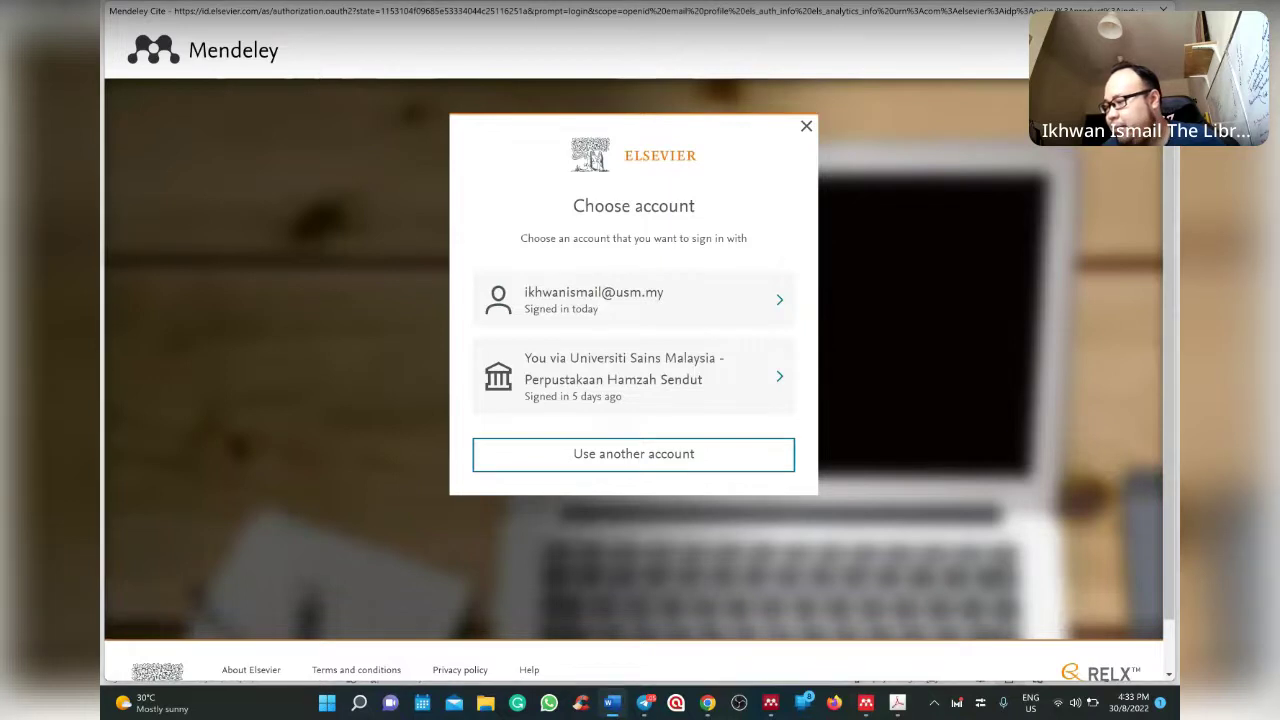
{"action": "left_click", "coordinate": [641, 305]}
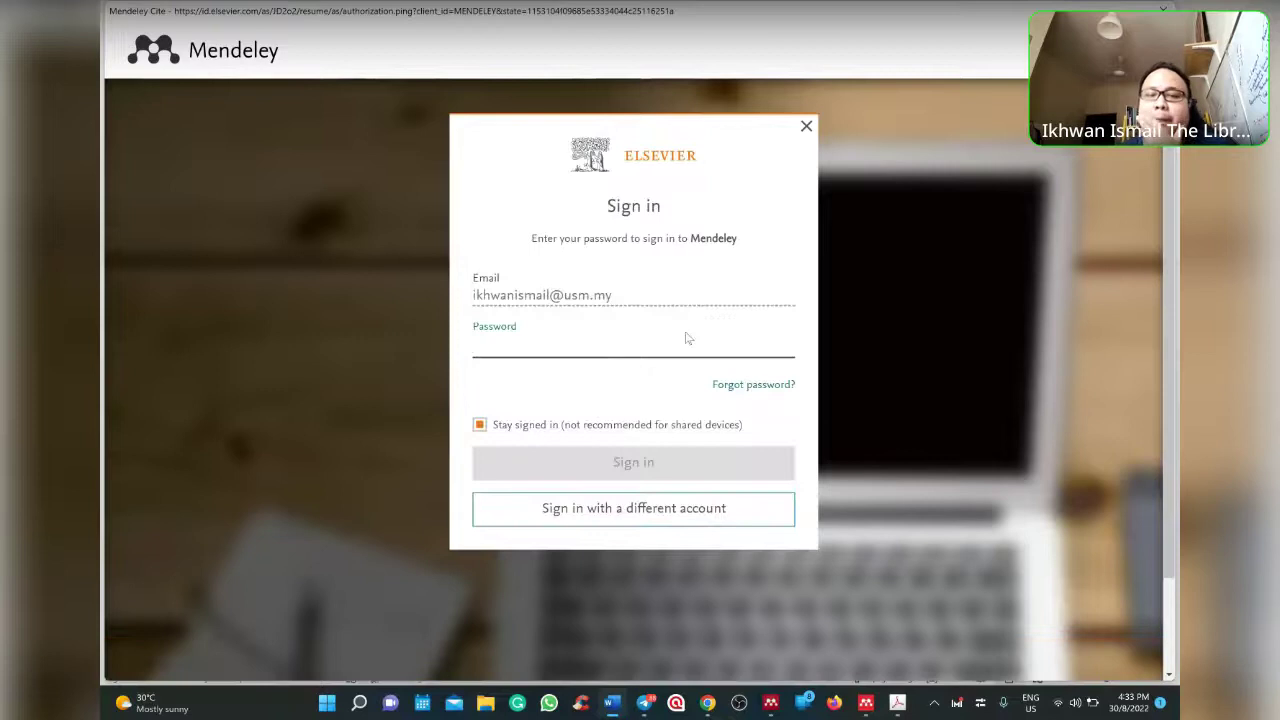
{"action": "type", "text": "••••"}
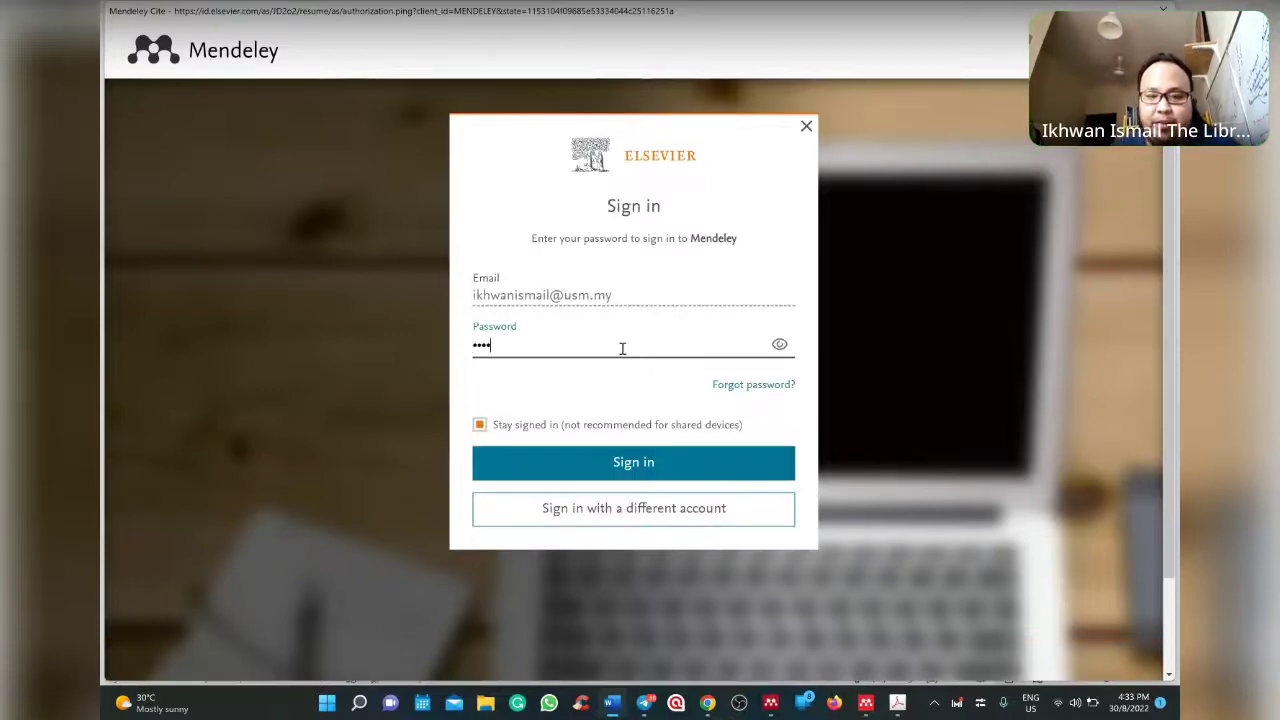
{"action": "type", "text": "••••"}
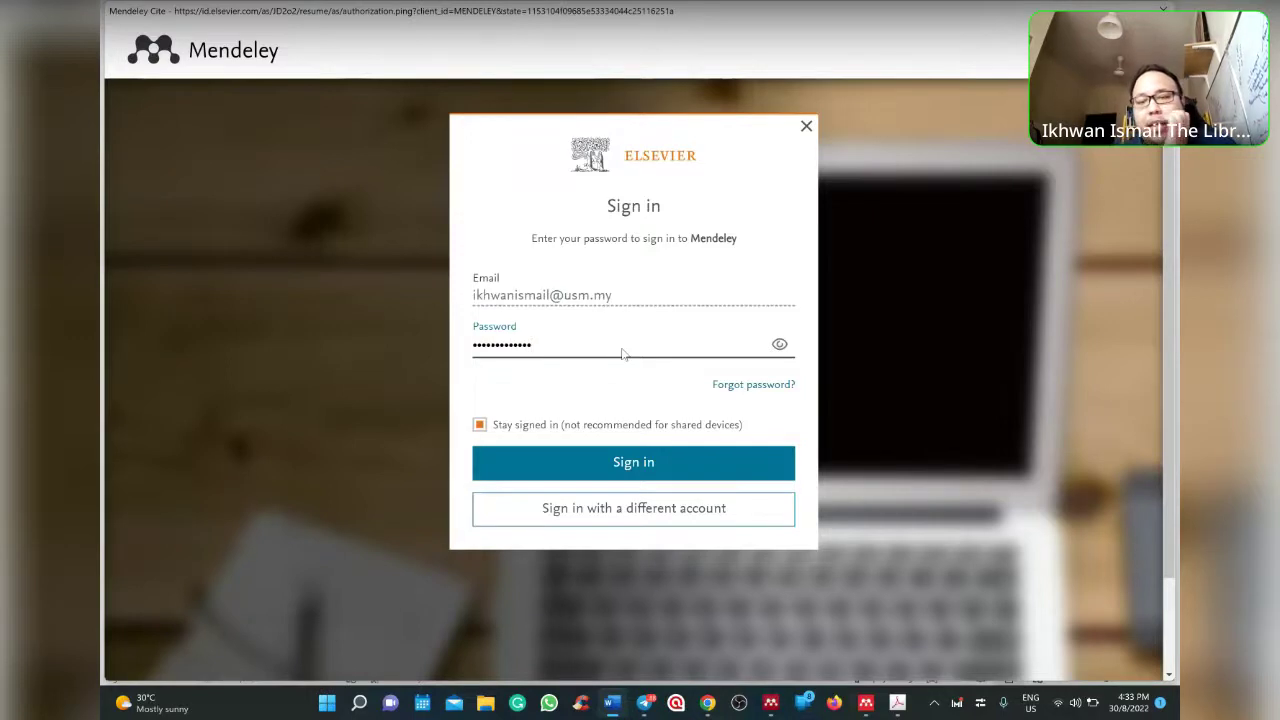
{"action": "key", "text": "Return"}
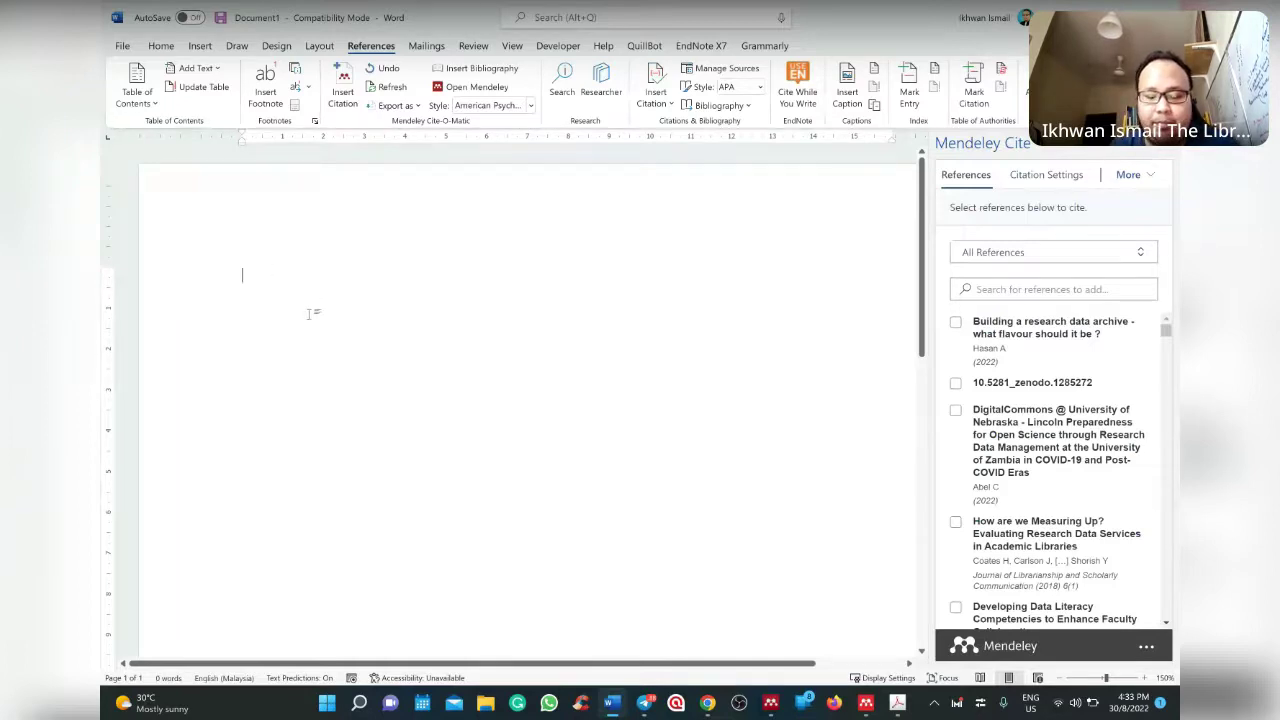
Enter the sample text "Hdgdlfhgldhsfksdhgkjsd;gkjs" in the document and browse the references listed in Mendeley Cite.
{"action": "type", "text": "hdgdlfhgldhsfksdhgkjsd;gkjs"}
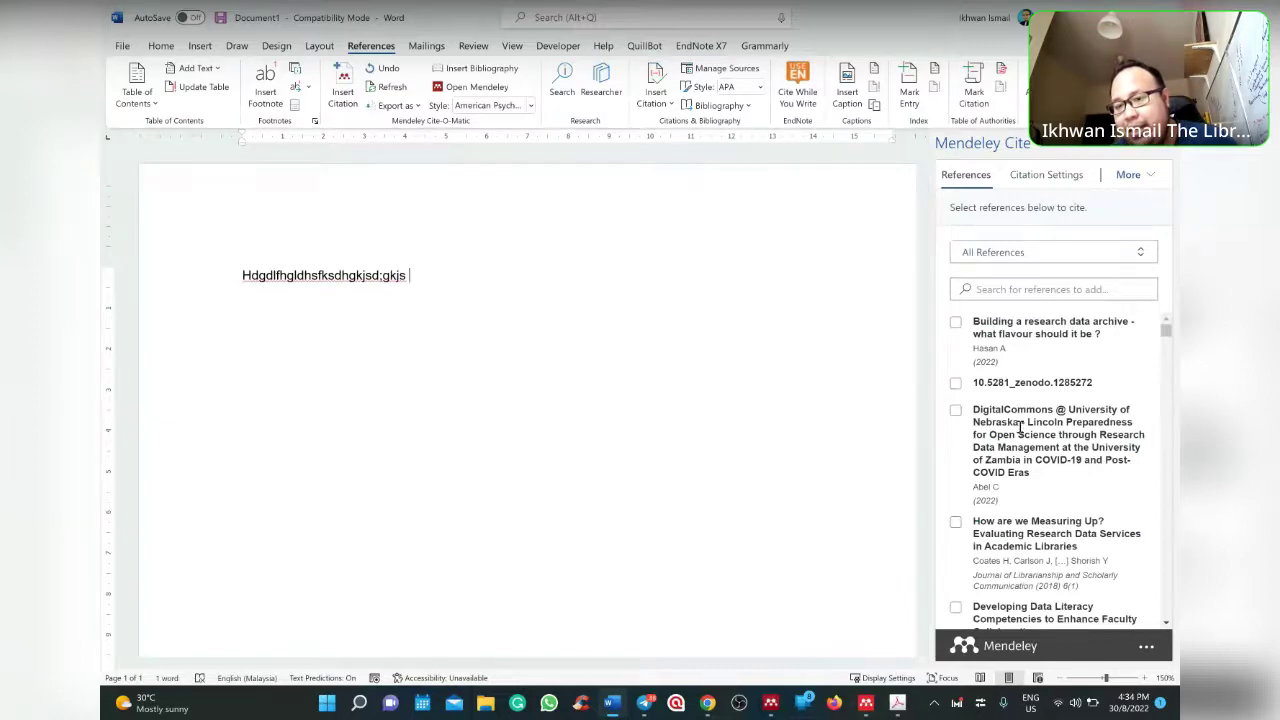
{"action": "scroll", "coordinate": [1020, 408], "scroll_direction": "down", "scroll_amount": 10}
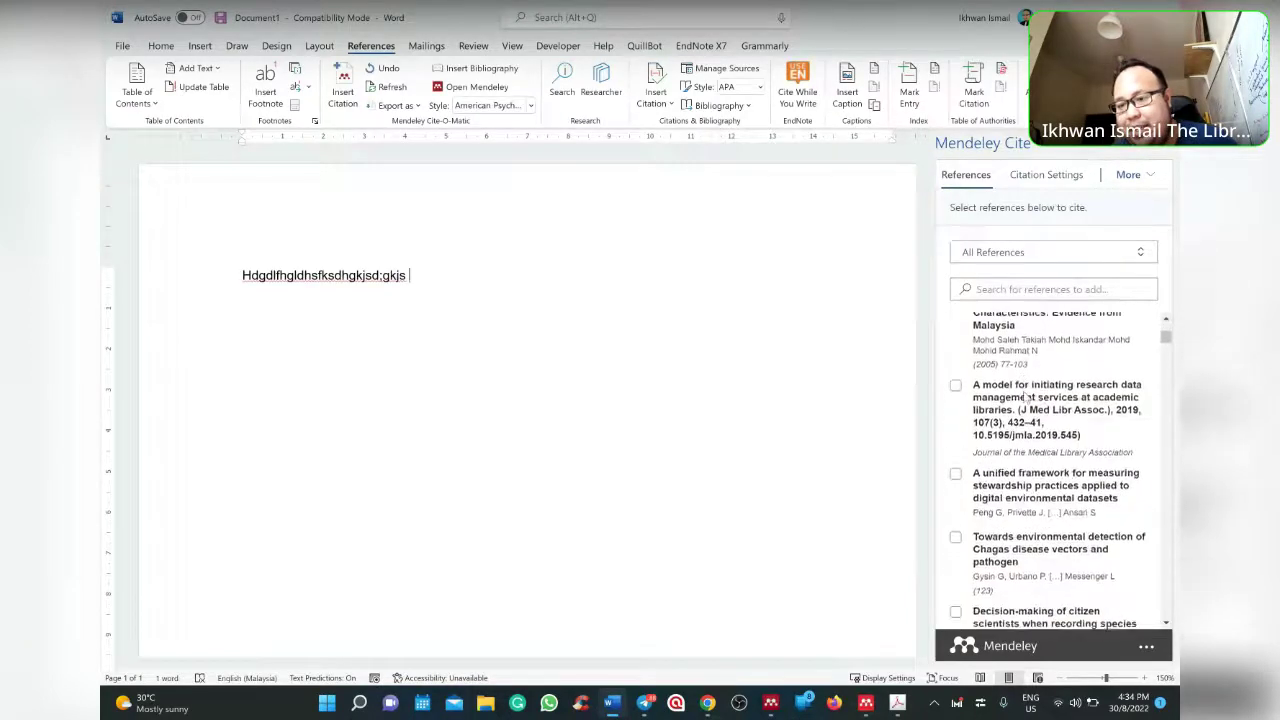
{"action": "scroll", "coordinate": [1026, 396], "scroll_direction": "down", "scroll_amount": 10}
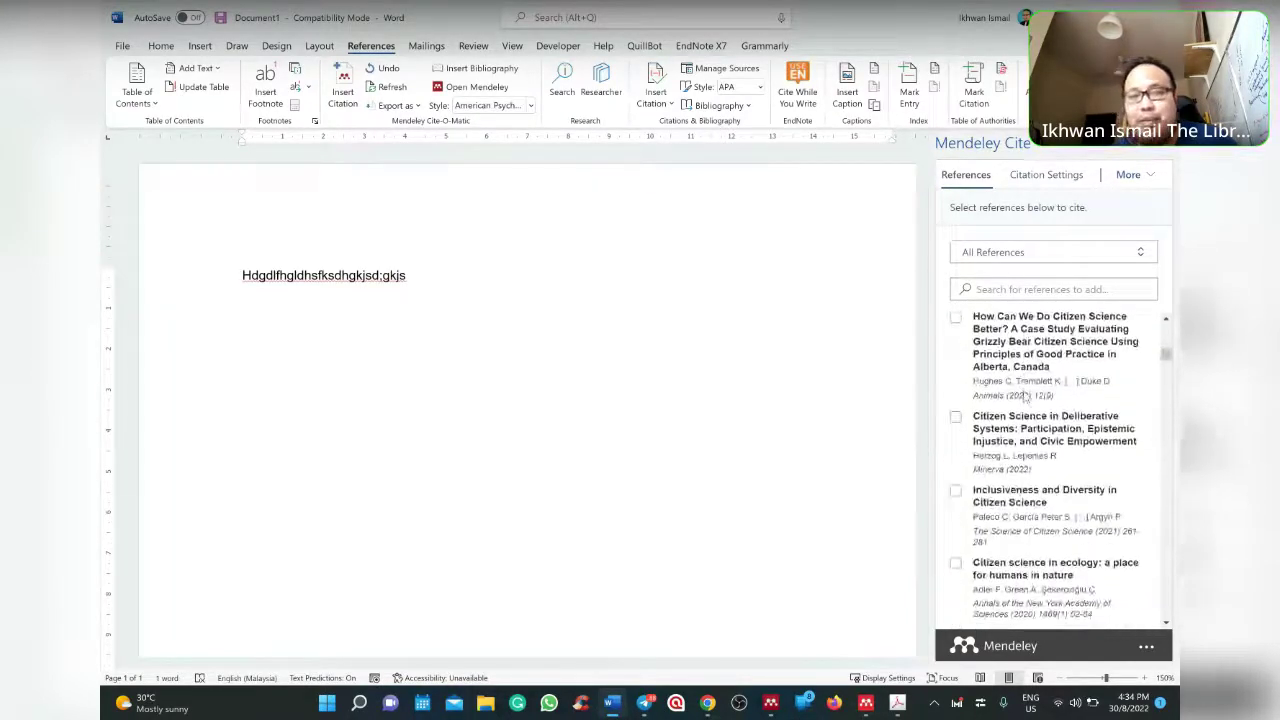
Open the Cite-O-Matic citation search, circle Insert Citation and Go To Mendeley in red, clear the drawing, and cancel the search.
{"action": "left_click", "coordinate": [340, 110]}
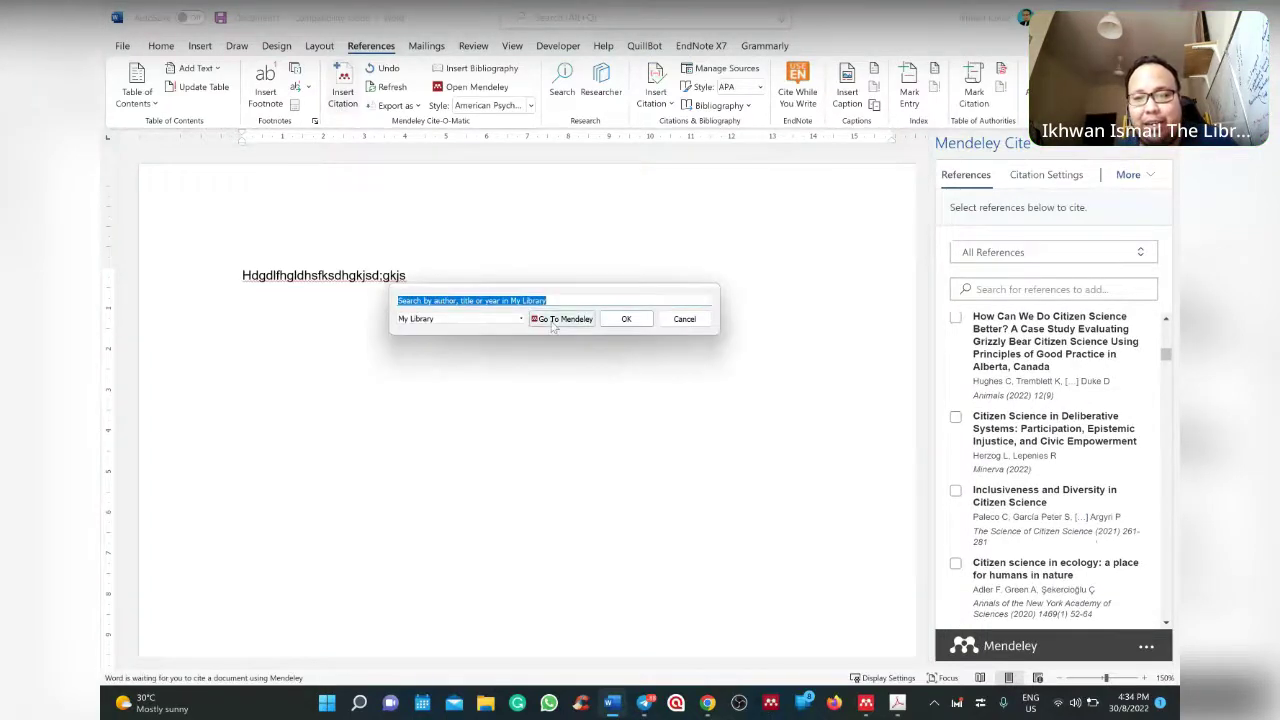
{"action": "key", "text": "Escape"}
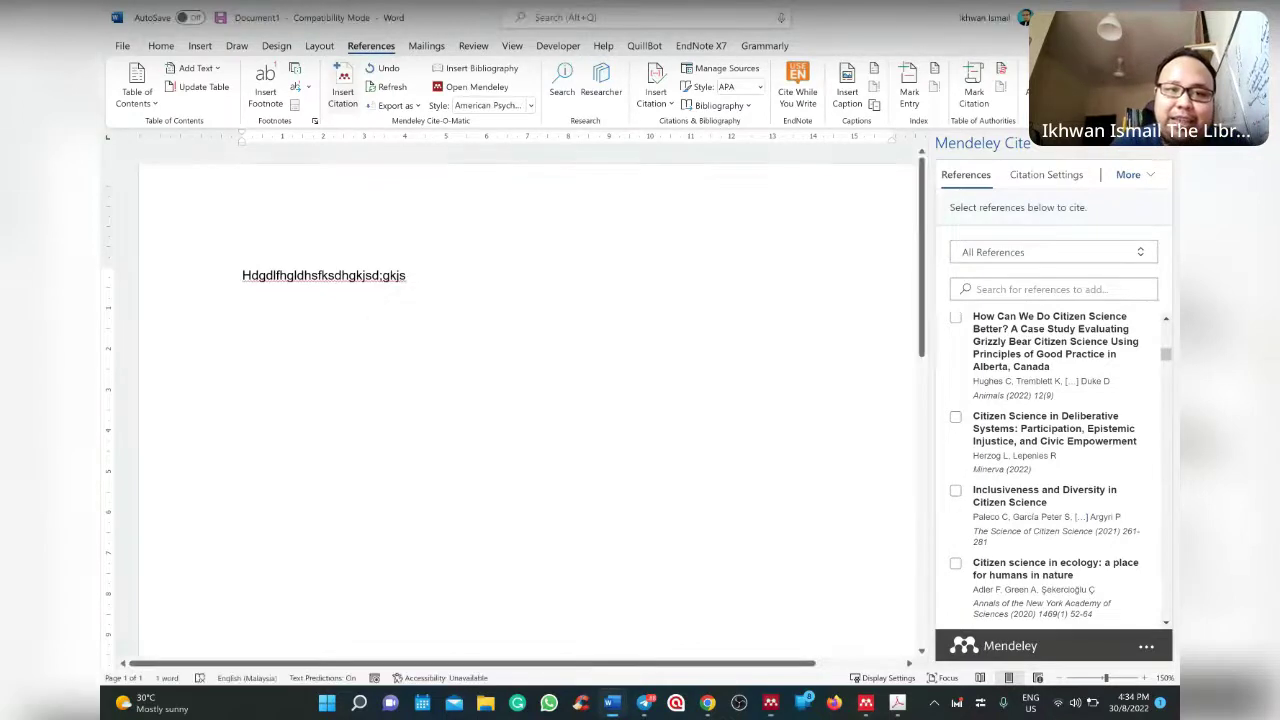
{"action": "left_click", "coordinate": [343, 95]}
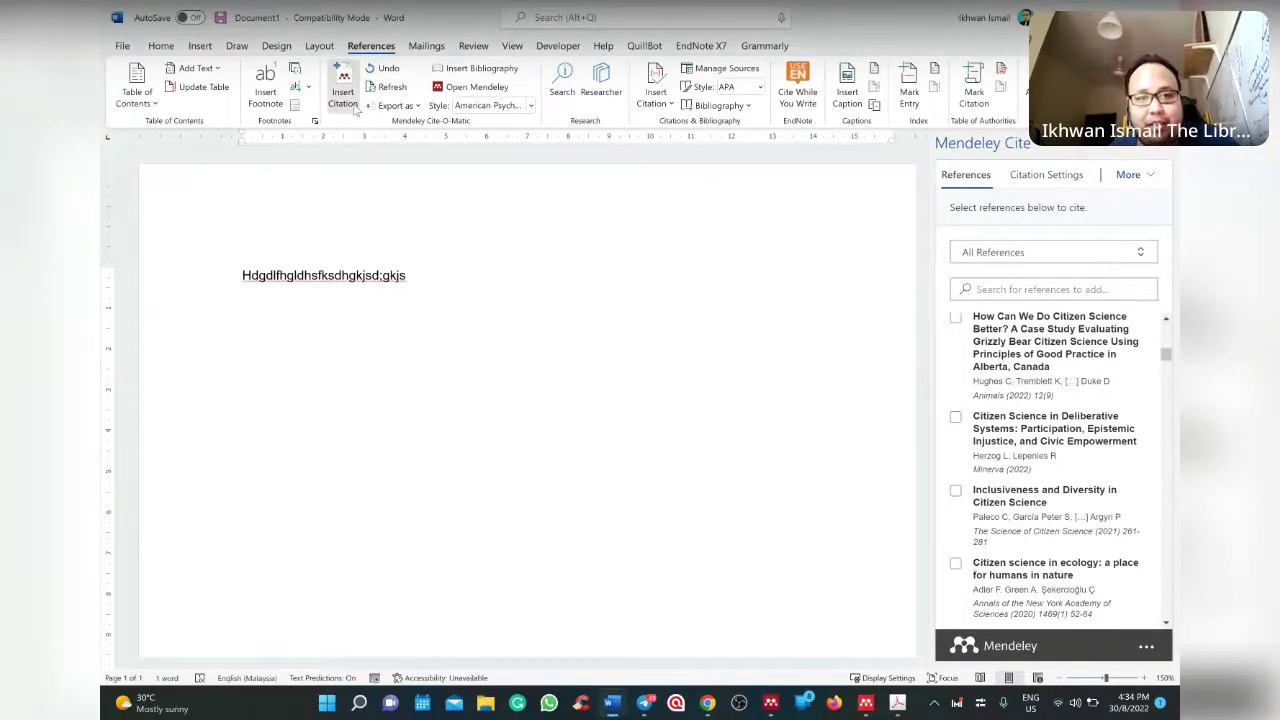
{"action": "mouse_move", "coordinate": [392, 68]}
{"action": "left_mouse_down"}
{"action": "mouse_move", "coordinate": [330, 48]}
{"action": "mouse_move", "coordinate": [297, 100]}
{"action": "mouse_move", "coordinate": [365, 145]}
{"action": "left_mouse_up"}
{"action": "mouse_move", "coordinate": [602, 343]}
{"action": "left_mouse_down"}
{"action": "mouse_move", "coordinate": [485, 368]}
{"action": "mouse_move", "coordinate": [602, 335]}
{"action": "left_mouse_up"}
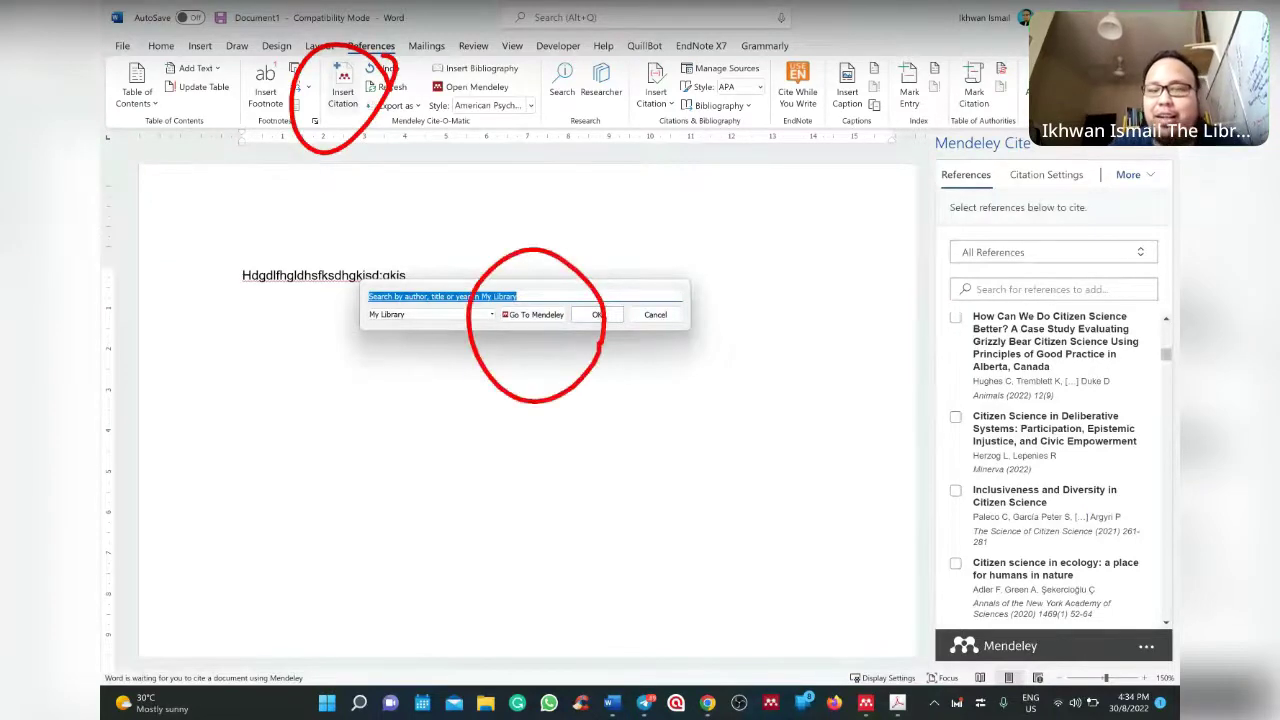
{"action": "mouse_move", "coordinate": [293, 325]}
{"action": "left_mouse_down"}
{"action": "mouse_move", "coordinate": [385, 305]}
{"action": "mouse_move", "coordinate": [359, 360]}
{"action": "left_mouse_up"}
{"action": "key", "text": "Escape"}
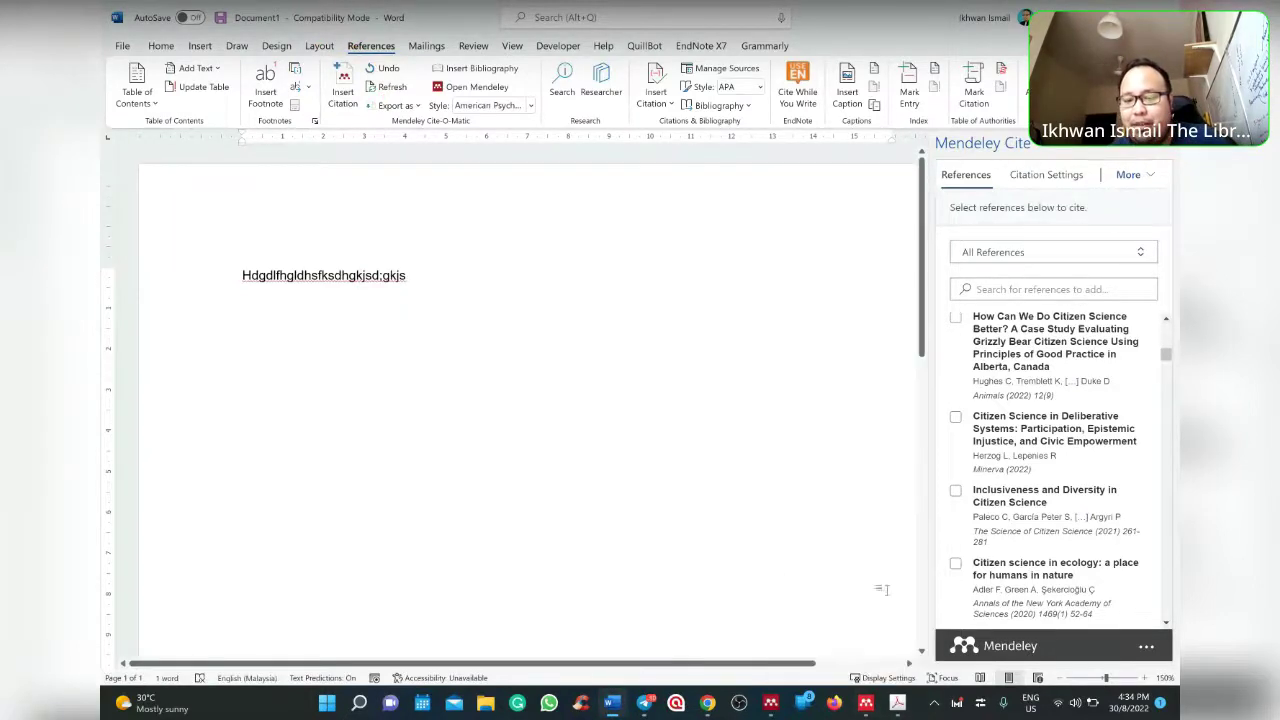
View the library in Mendeley Reference Manager and return to the Mendeley Cite reference search in Word.
{"action": "left_click", "coordinate": [870, 706]}
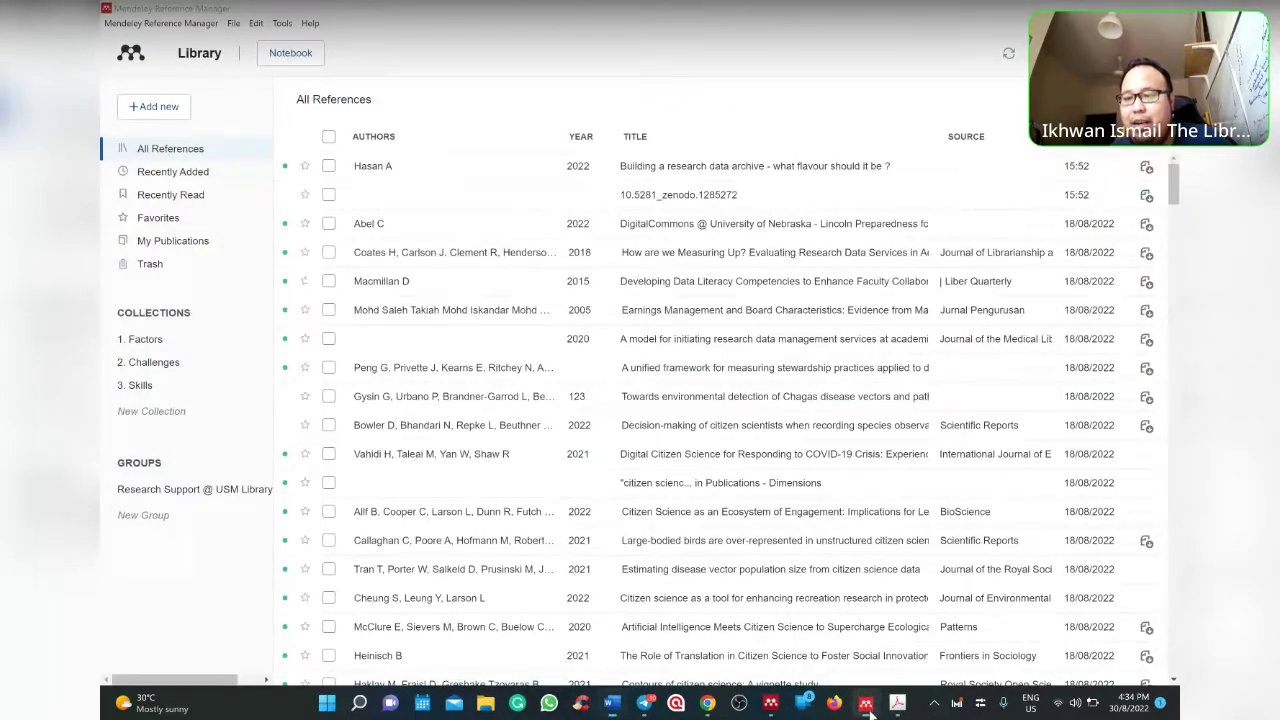
{"action": "left_click", "coordinate": [868, 706]}
{"action": "left_click", "coordinate": [997, 291]}
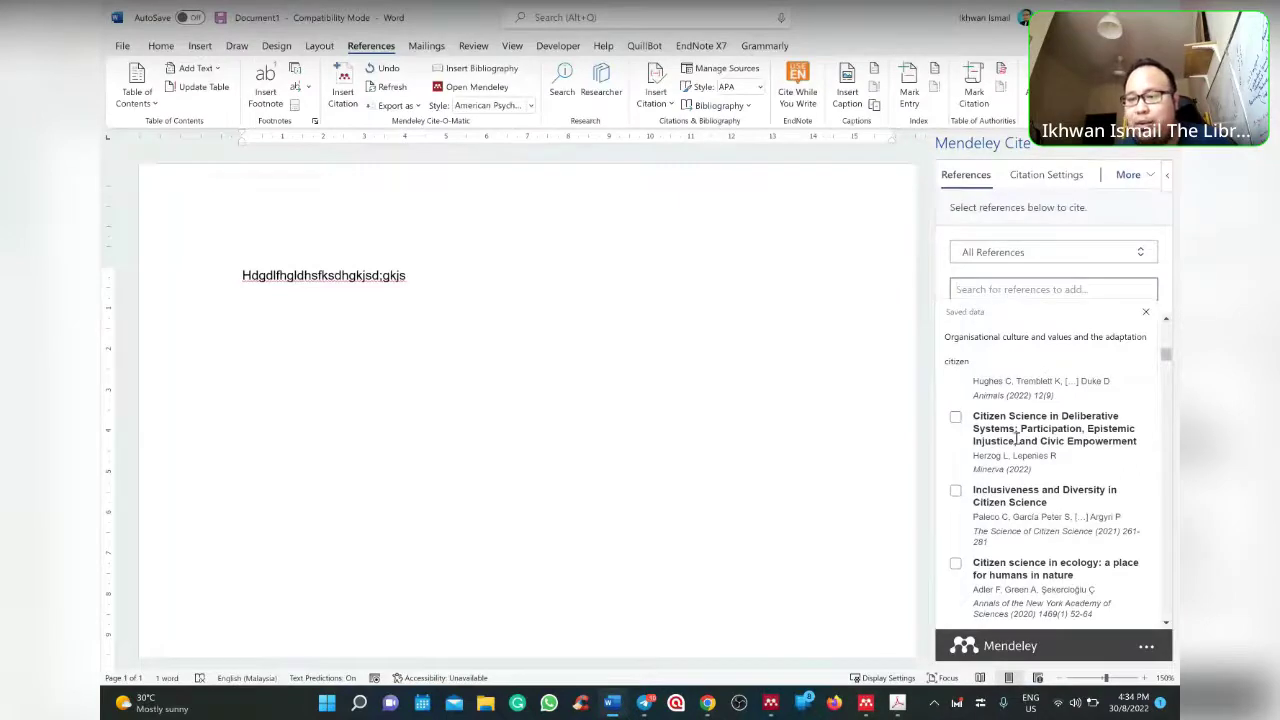
Insert a Mendeley Cite citation for "A novel knowledge graph development for industry design" after the sample text.
{"action": "scroll", "coordinate": [1016, 437], "scroll_direction": "down", "scroll_amount": 5}
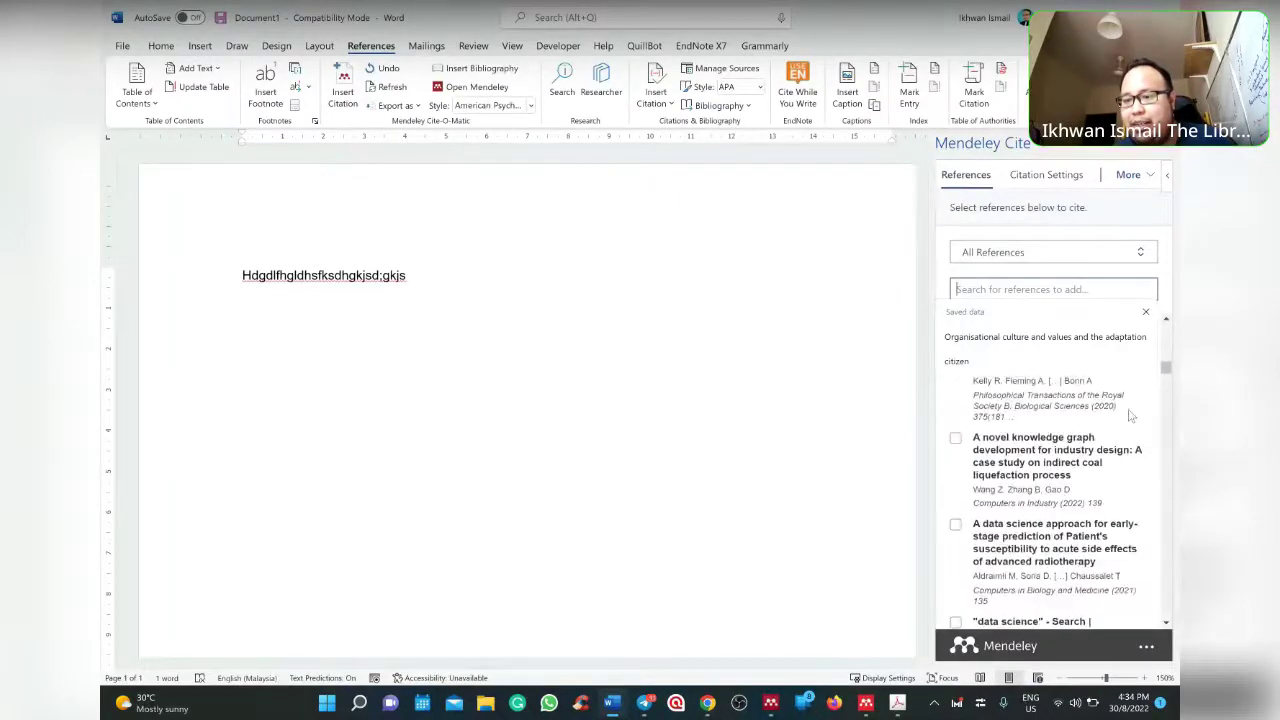
{"action": "left_click", "coordinate": [955, 439]}
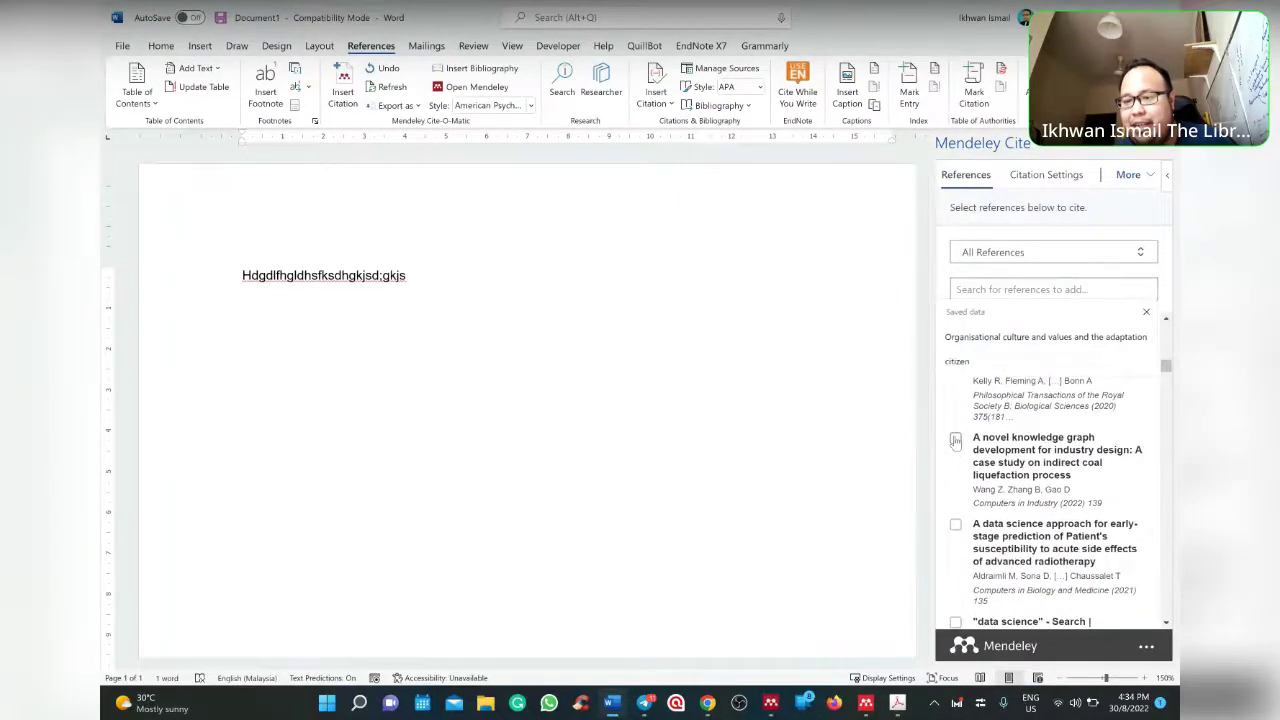
{"action": "left_click", "coordinate": [955, 445]}
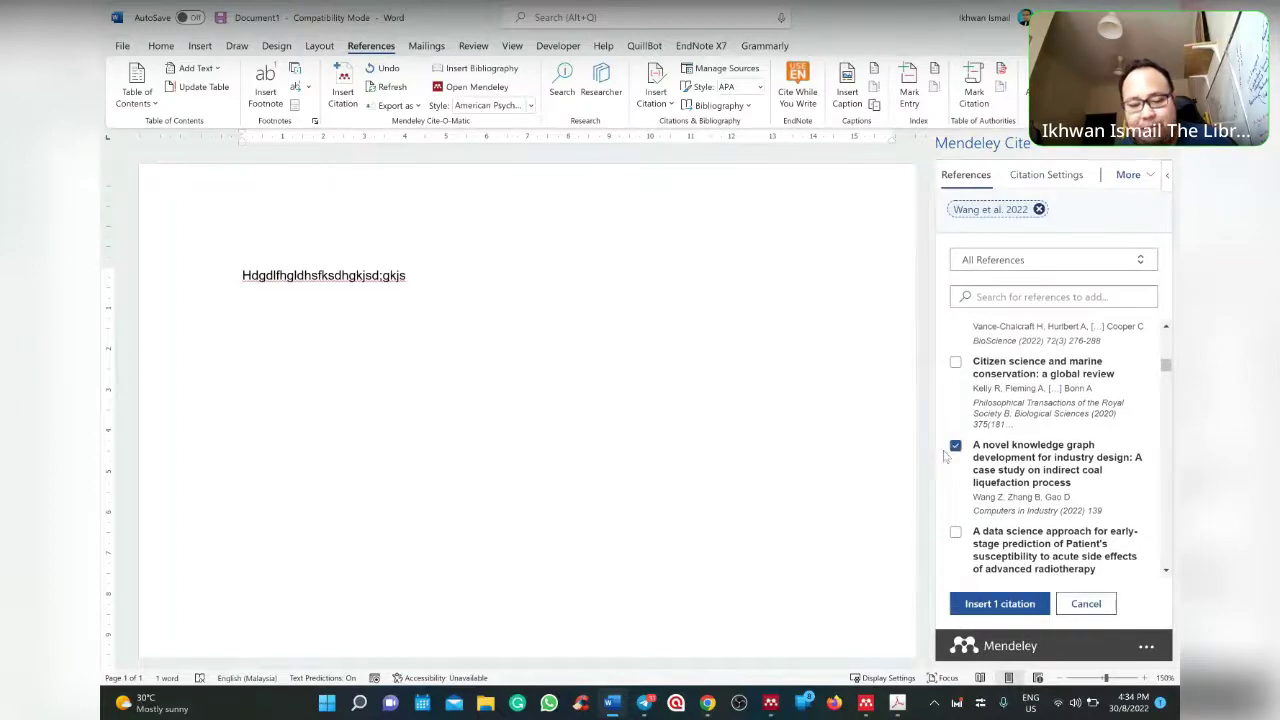
{"action": "mouse_move", "coordinate": [1000, 420]}
{"action": "left_mouse_down"}
{"action": "mouse_move", "coordinate": [980, 485]}
{"action": "mouse_move", "coordinate": [1018, 554]}
{"action": "mouse_move", "coordinate": [1000, 578]}
{"action": "left_mouse_up"}
{"action": "mouse_move", "coordinate": [486, 230]}
{"action": "left_mouse_down"}
{"action": "mouse_move", "coordinate": [520, 275]}
{"action": "mouse_move", "coordinate": [510, 232]}
{"action": "left_mouse_up"}
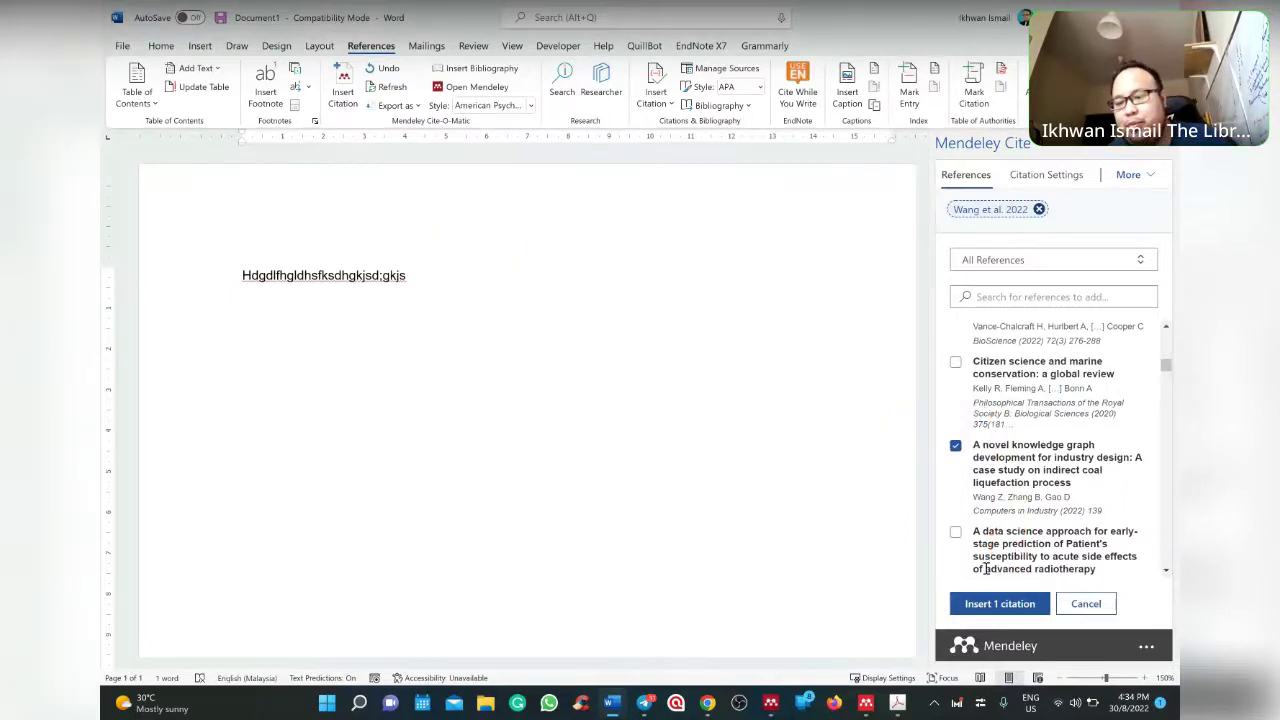
{"action": "left_click", "coordinate": [1000, 604]}
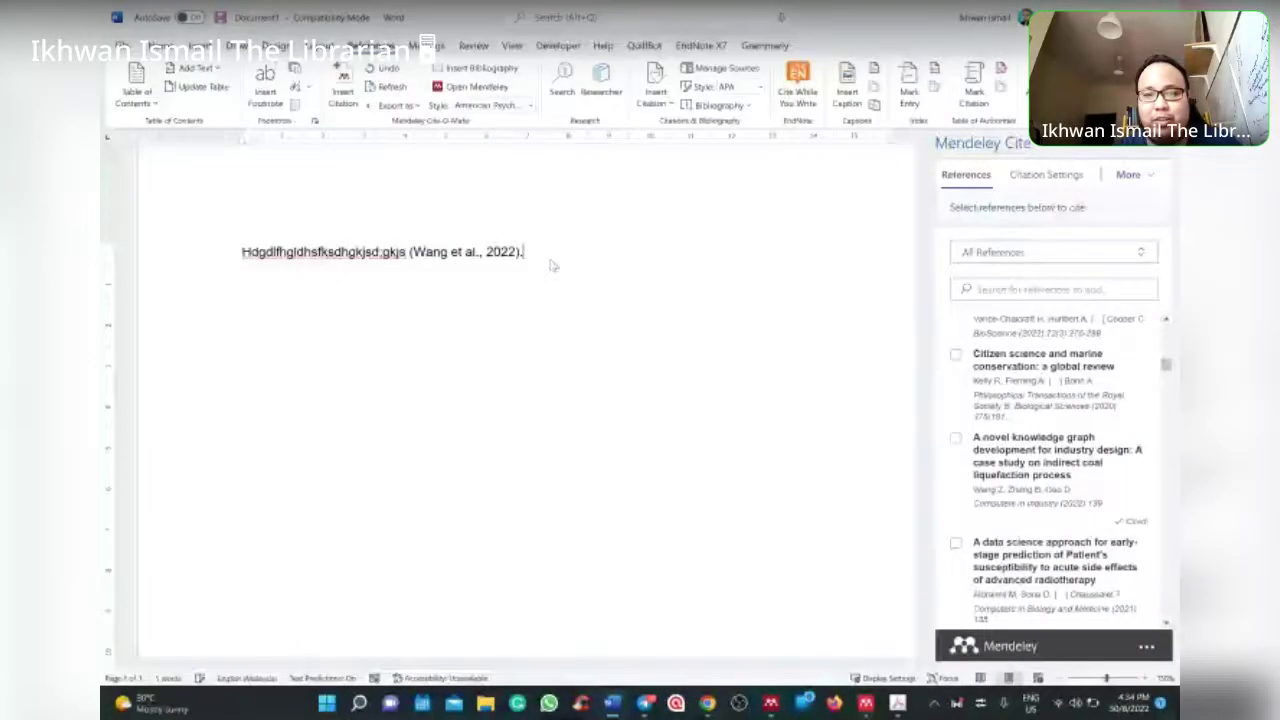
Write "According to" as the start of a new sentence after the first citation.
{"action": "type", "text": "Accorid"}
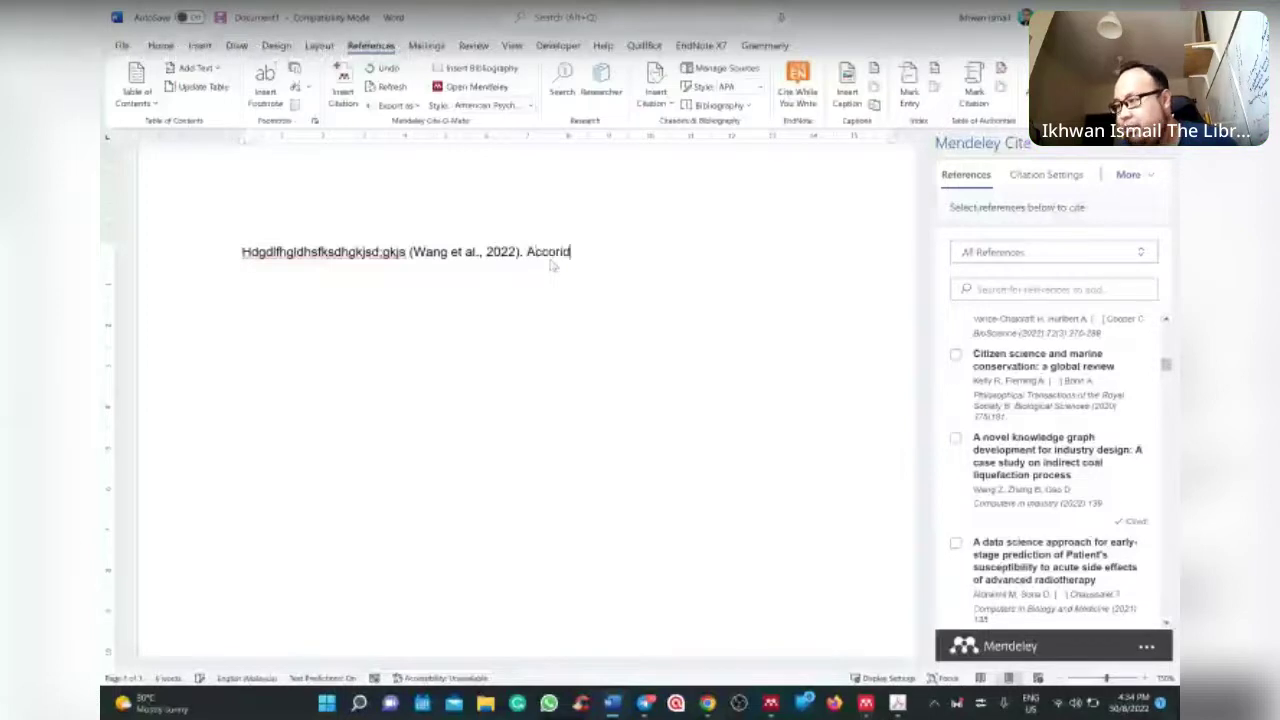
{"action": "key", "text": "BackSpace"}
{"action": "key", "text": "BackSpace"}
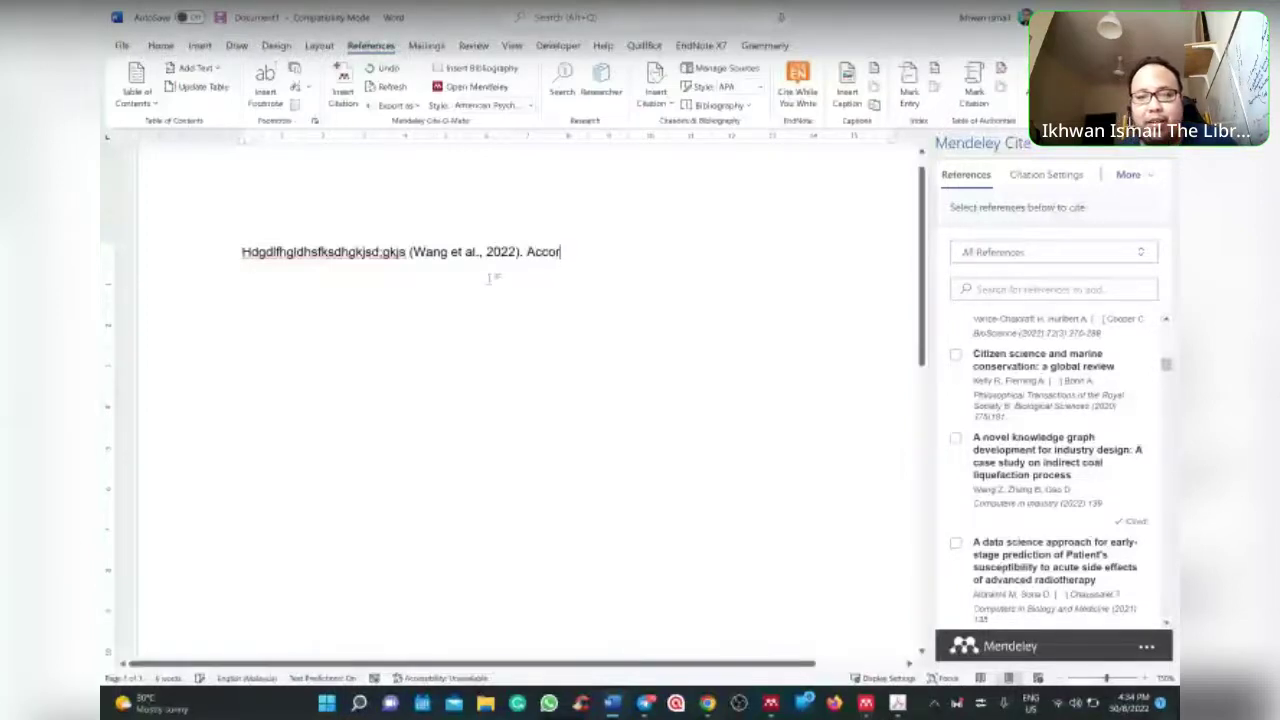
{"action": "type", "text": "ding"}
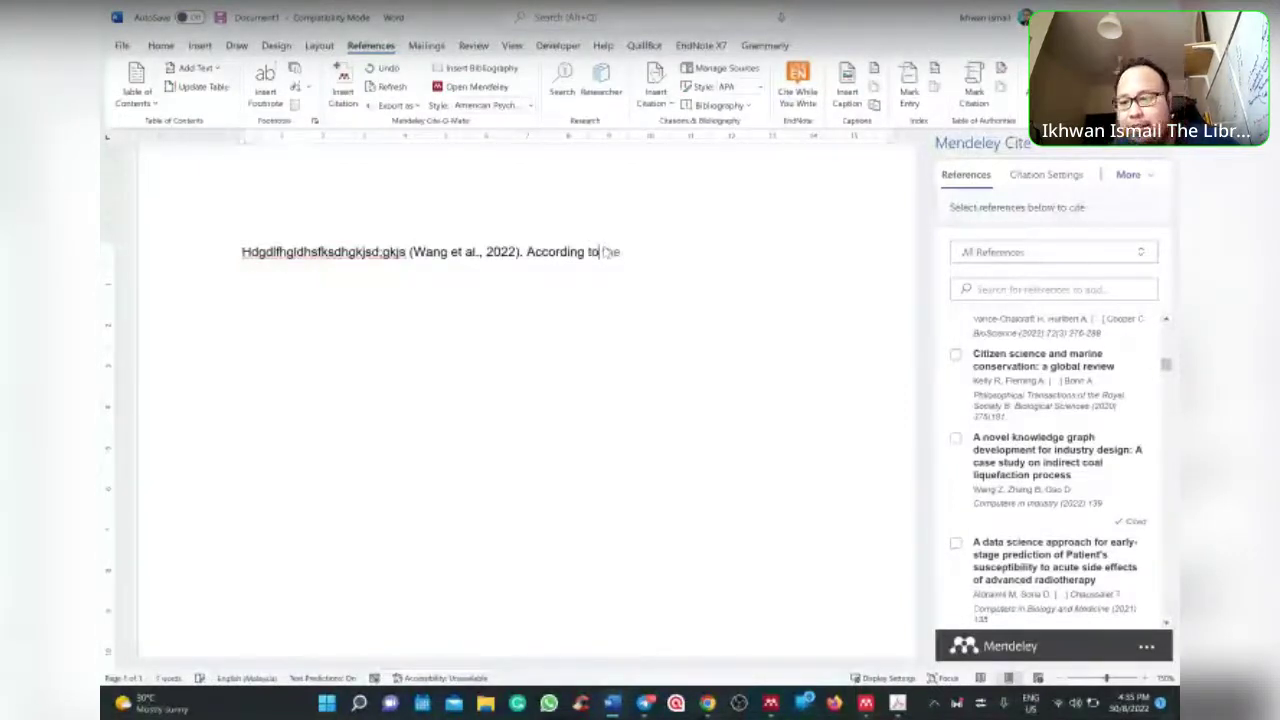
{"action": "type", "text": " to"}
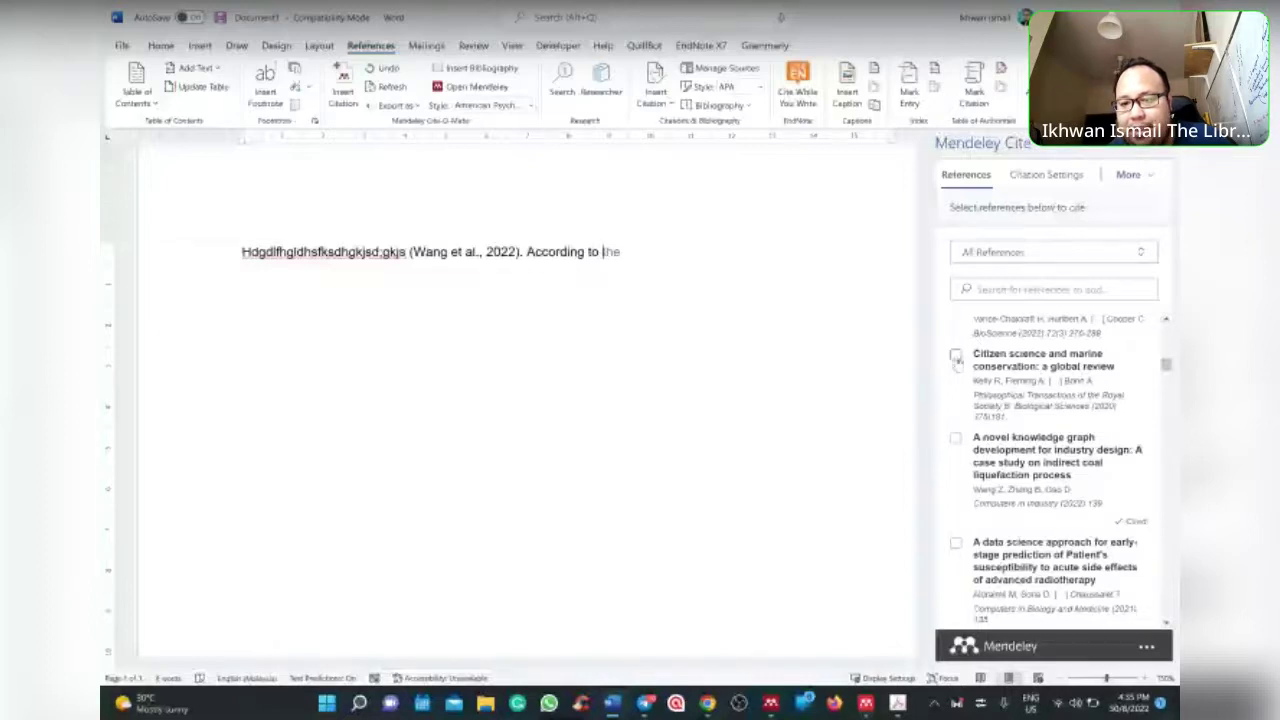
Cite "Citizen science and marine conservation: a global review" after "According to", and reformat the citation with only the year 2020 in parentheses.
{"action": "left_click", "coordinate": [956, 357]}
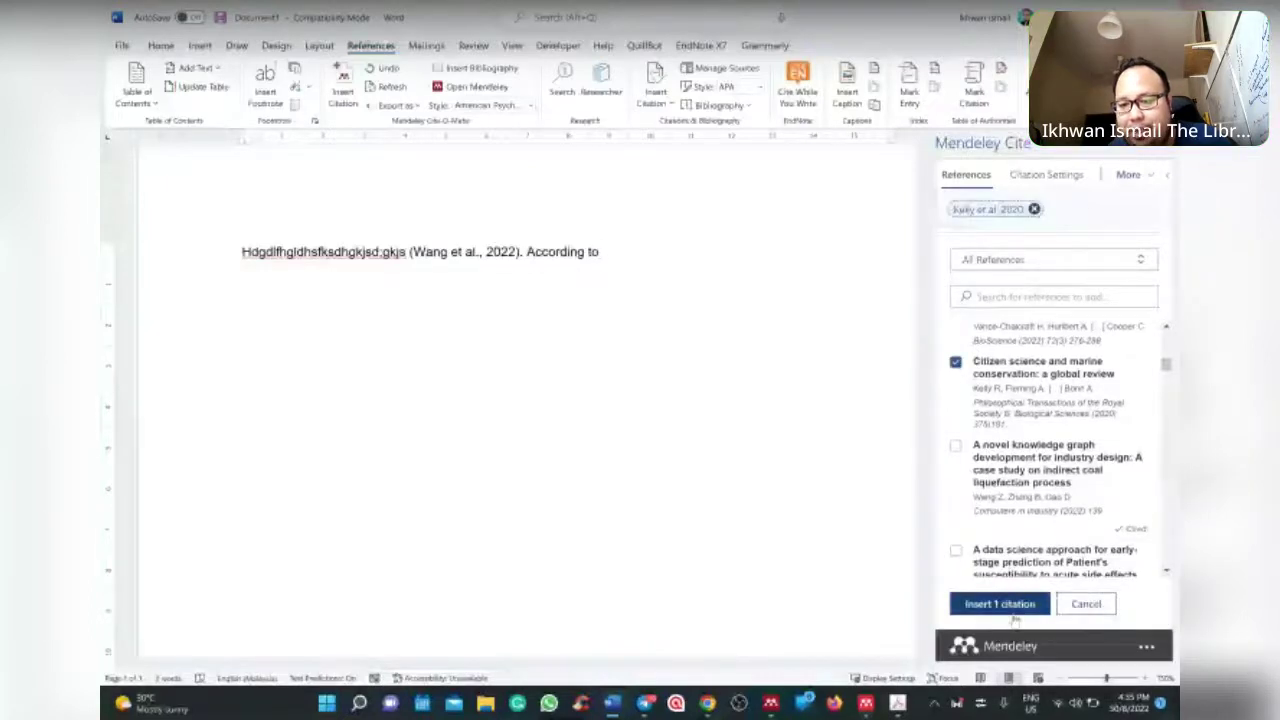
{"action": "left_click", "coordinate": [1013, 613]}
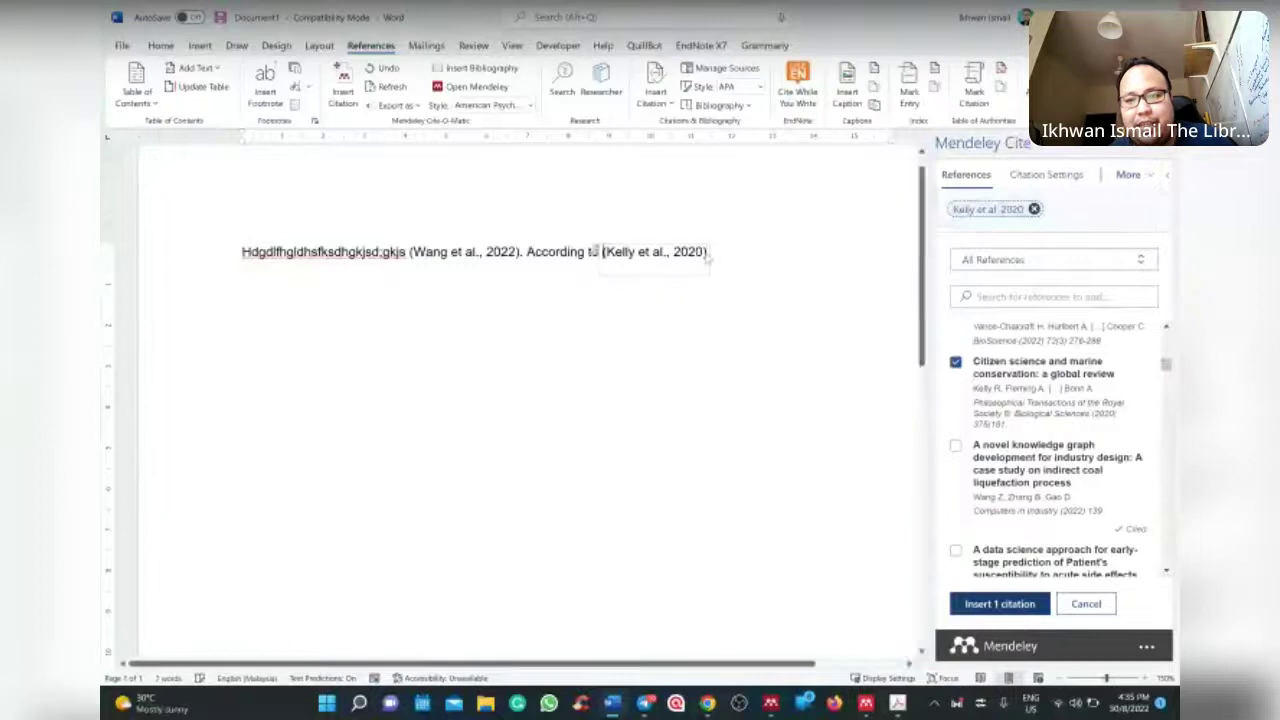
{"action": "left_click", "coordinate": [720, 256]}
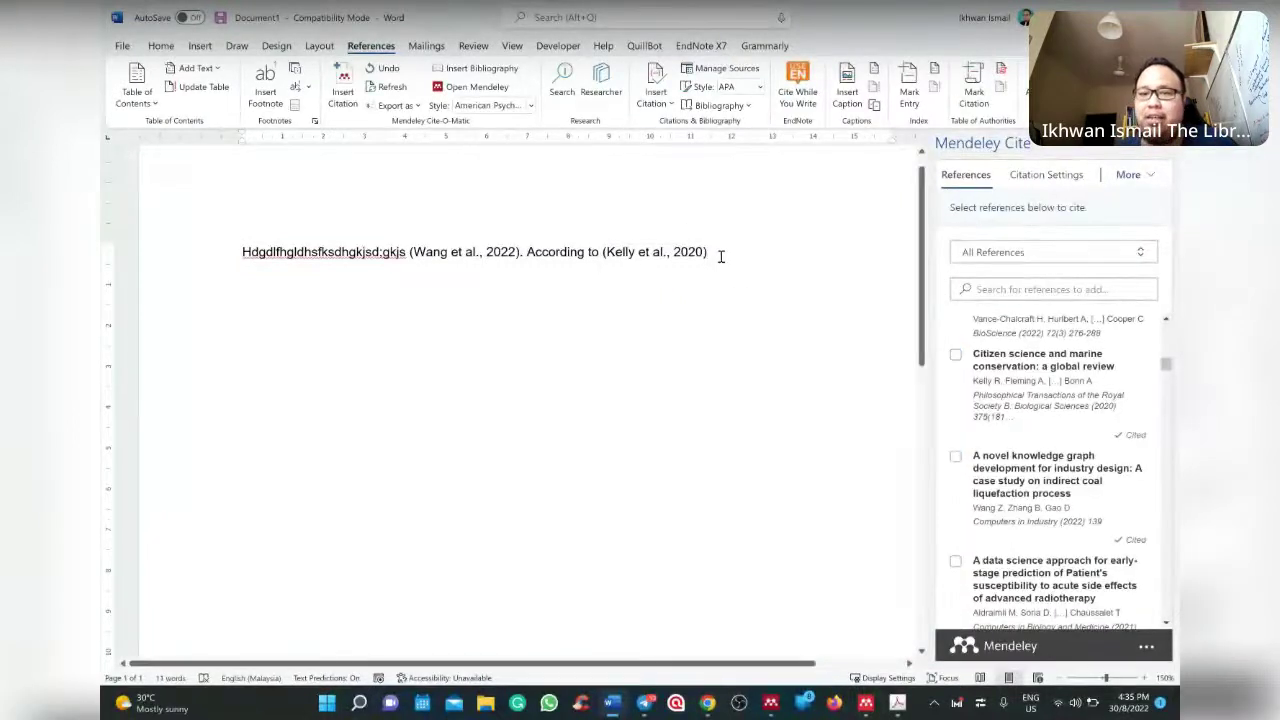
{"action": "left_click", "coordinate": [614, 254]}
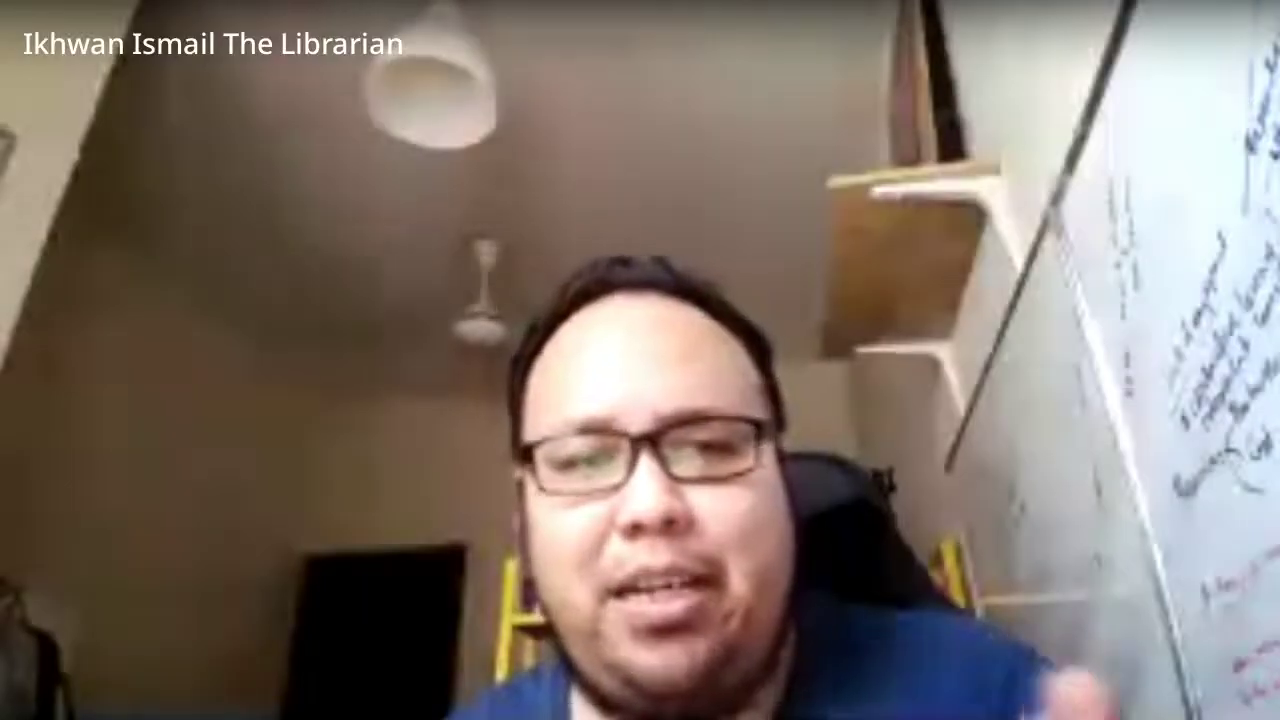
Select the first citation, mark it and the Edit Citation area in red, clear the drawing, and browse the references below.
{"action": "left_click", "coordinate": [495, 256]}
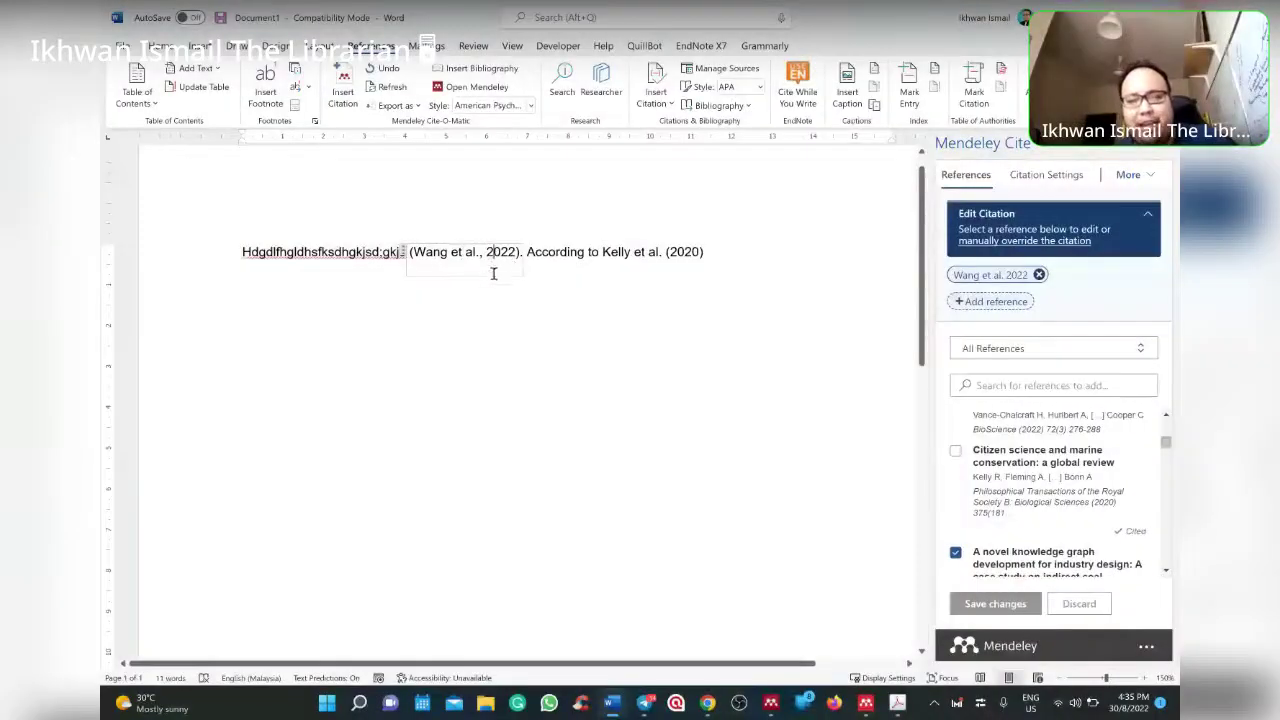
{"action": "mouse_move", "coordinate": [489, 254]}
{"action": "left_mouse_down"}
{"action": "mouse_move", "coordinate": [430, 352]}
{"action": "mouse_move", "coordinate": [366, 280]}
{"action": "mouse_move", "coordinate": [482, 231]}
{"action": "left_mouse_up"}
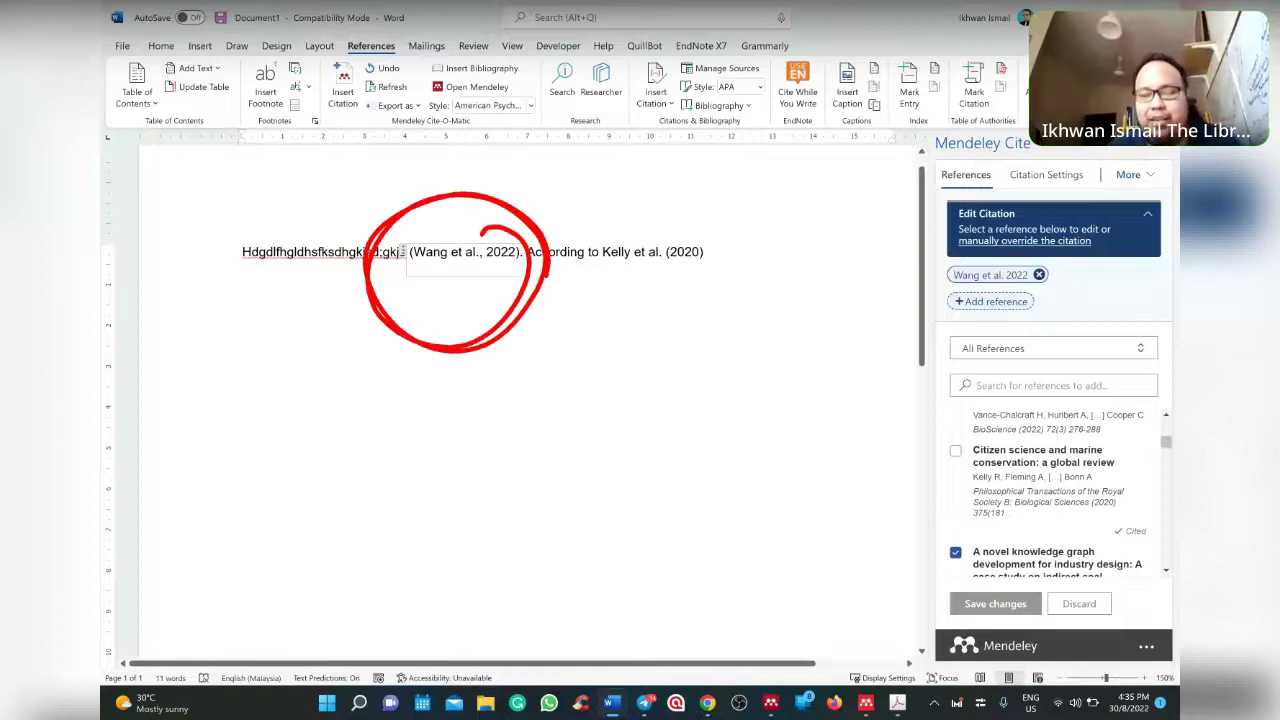
{"action": "mouse_move", "coordinate": [495, 305]}
{"action": "left_mouse_down"}
{"action": "mouse_move", "coordinate": [600, 265]}
{"action": "mouse_move", "coordinate": [928, 306]}
{"action": "left_mouse_up"}
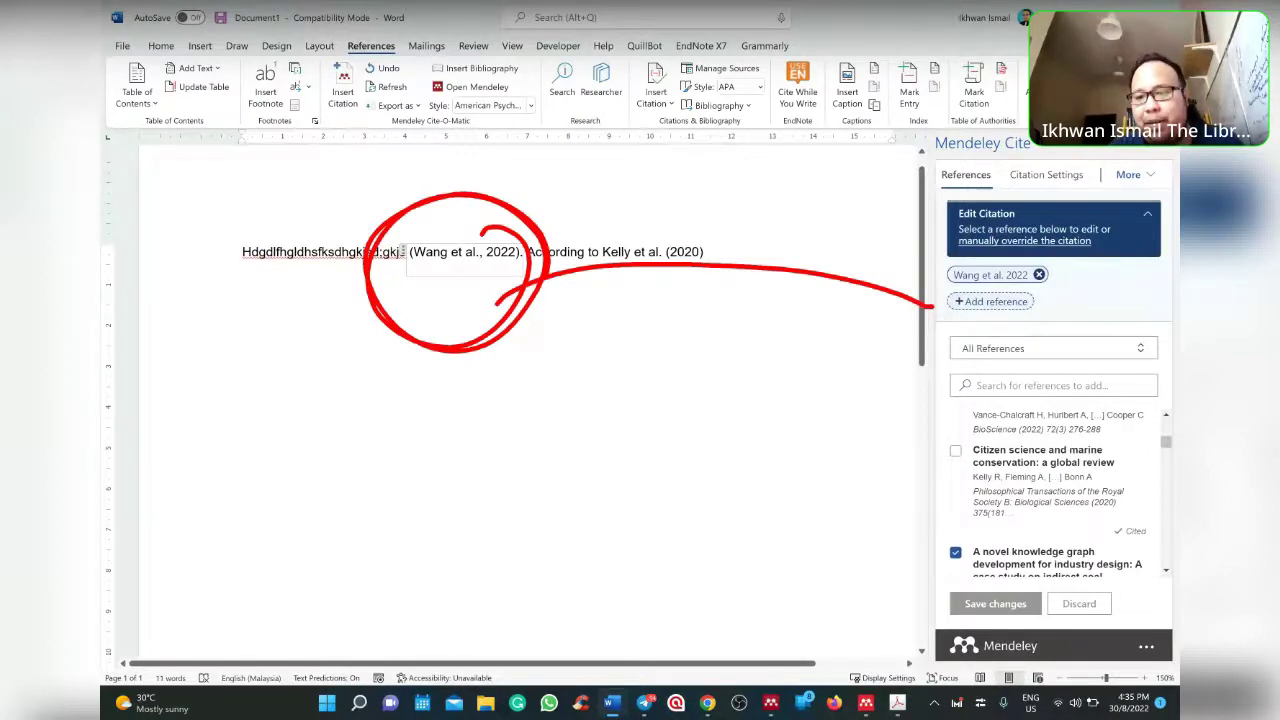
{"action": "mouse_move", "coordinate": [1065, 282]}
{"action": "left_mouse_down"}
{"action": "mouse_move", "coordinate": [1050, 316]}
{"action": "mouse_move", "coordinate": [930, 255]}
{"action": "mouse_move", "coordinate": [1030, 238]}
{"action": "left_mouse_up"}
{"action": "left_click_drag", "start_coordinate": [810, 414], "coordinate": [944, 488]}
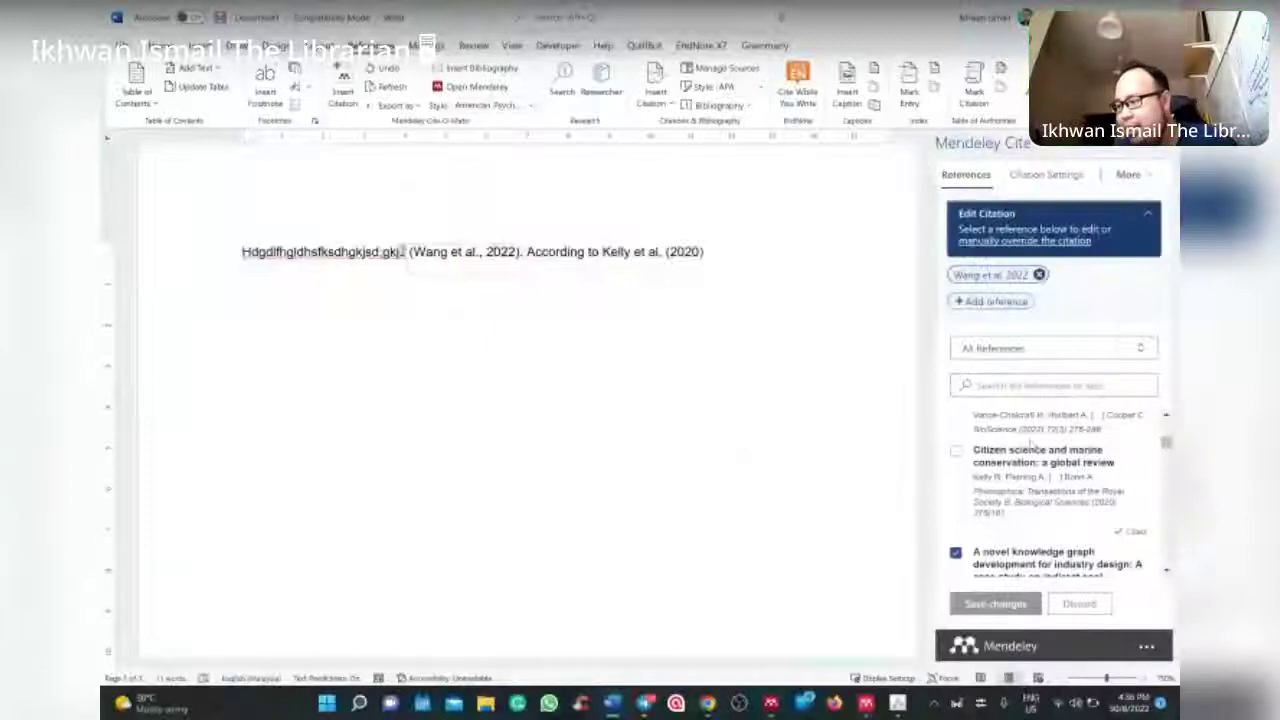
{"action": "scroll", "coordinate": [1013, 443], "scroll_direction": "down", "scroll_amount": 1}
{"action": "scroll", "coordinate": [1013, 443], "scroll_direction": "down", "scroll_amount": 6}
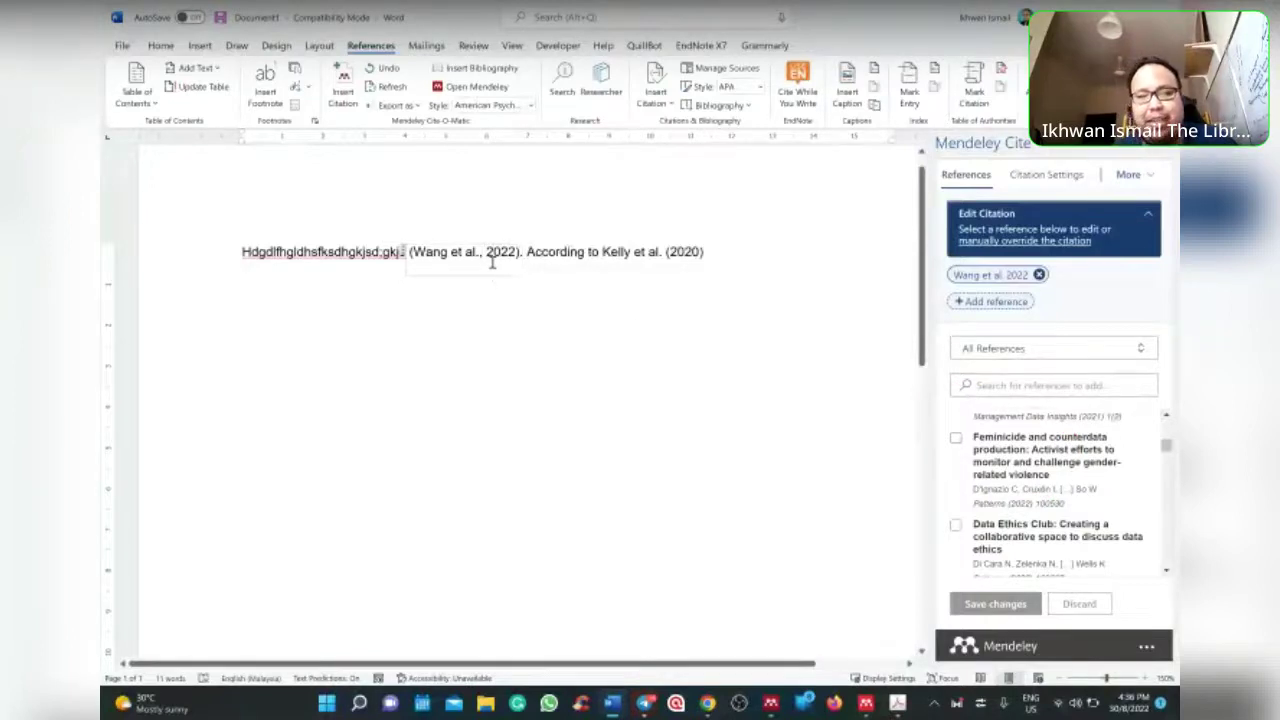
Add "Feminicide and counterdata production: Activist efforts to monitor and challenge gender-related violence" to the first citation and save the changes.
{"action": "mouse_move", "coordinate": [480, 190]}
{"action": "left_mouse_down"}
{"action": "mouse_move", "coordinate": [470, 345]}
{"action": "mouse_move", "coordinate": [555, 240]}
{"action": "mouse_move", "coordinate": [525, 205]}
{"action": "left_mouse_up"}
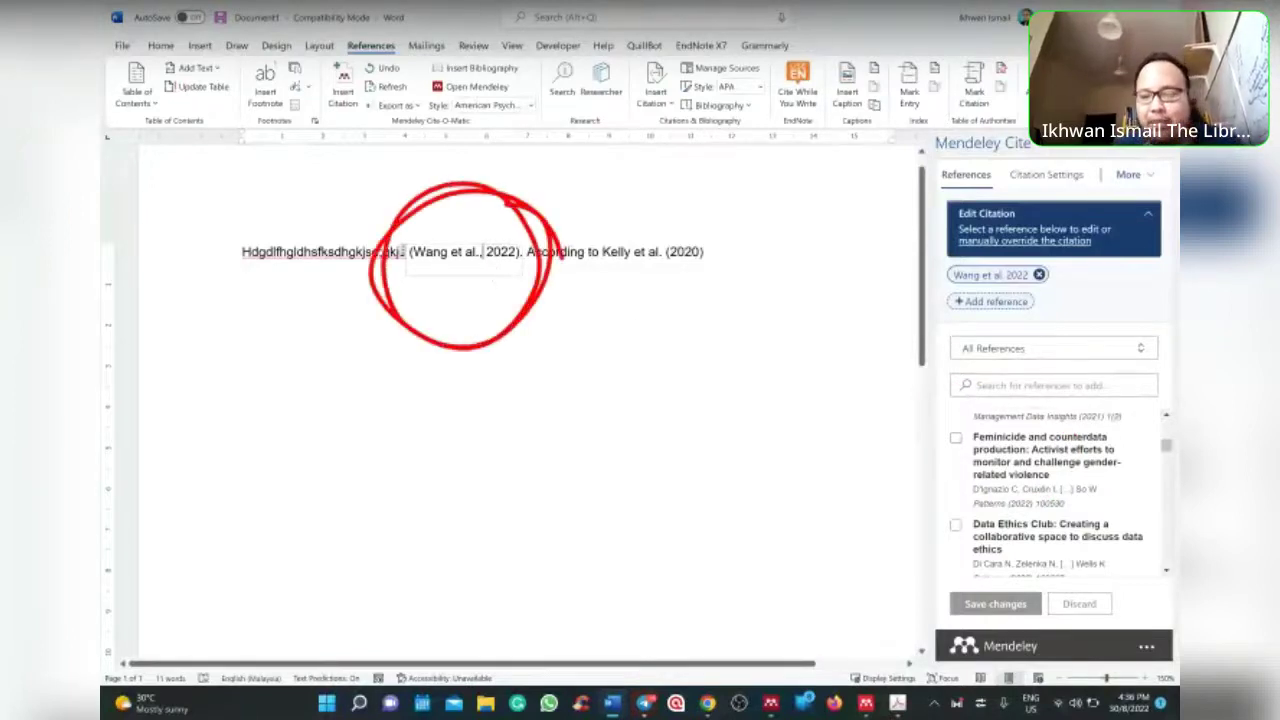
{"action": "left_click", "coordinate": [956, 439]}
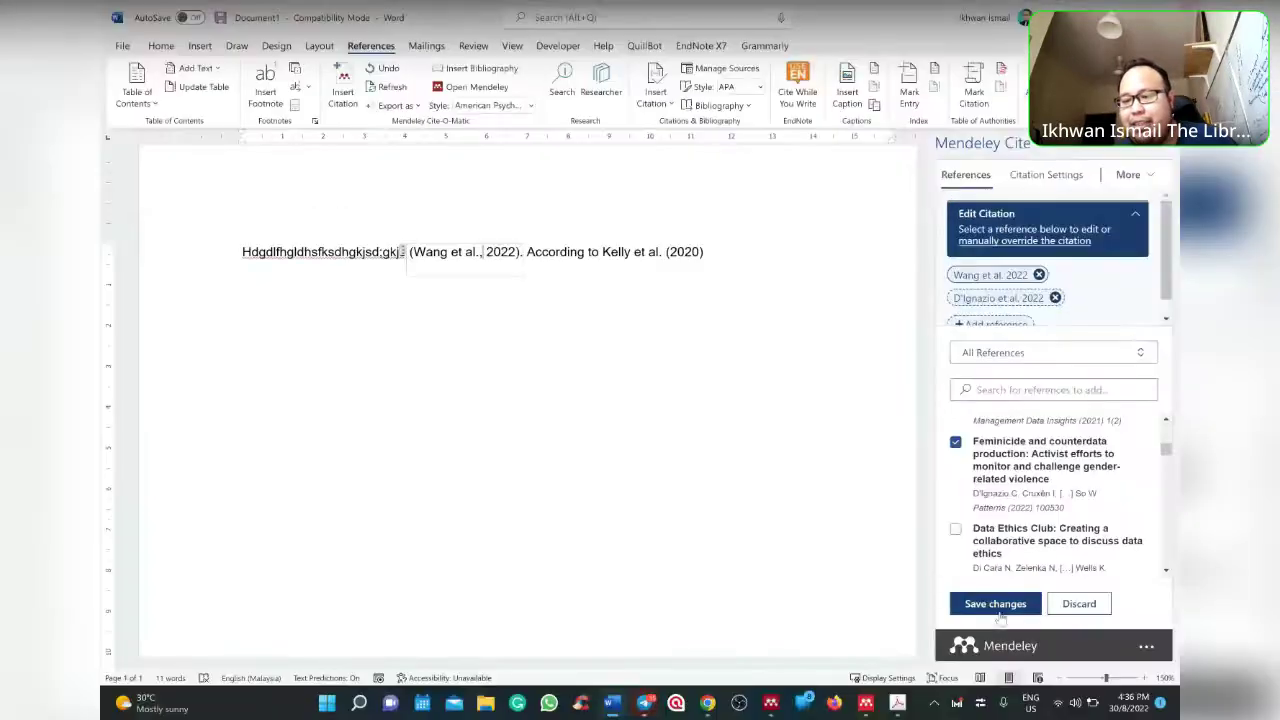
{"action": "left_click", "coordinate": [998, 606]}
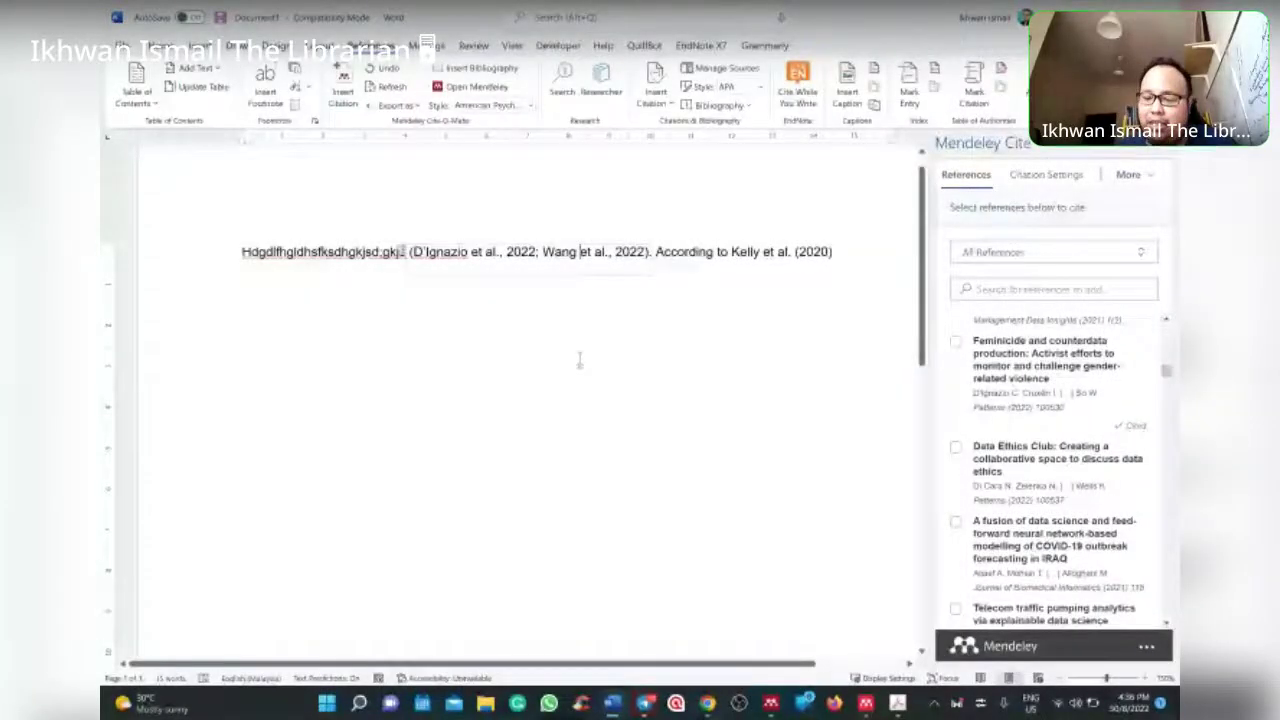
Insert the Mendeley Cite bibliography after the end of the text and return to the empty line above the reference list.
{"action": "left_click", "coordinate": [844, 252]}
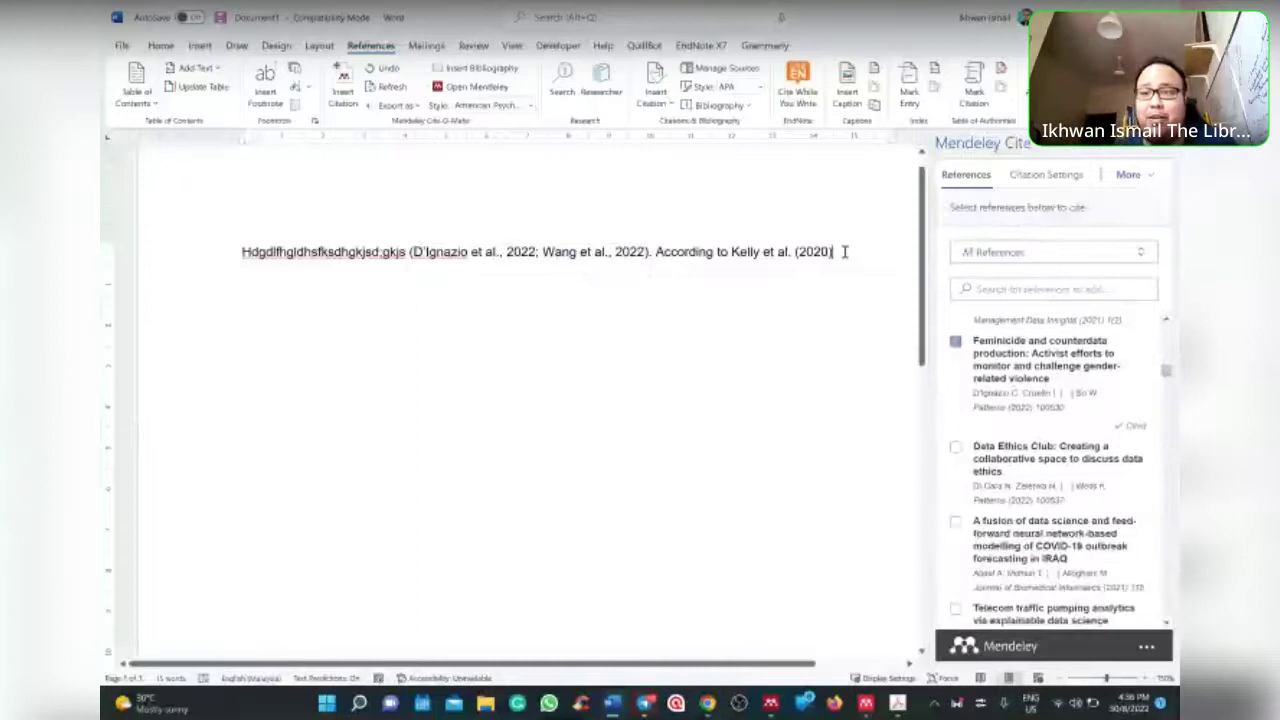
{"action": "left_click", "coordinate": [1127, 175]}
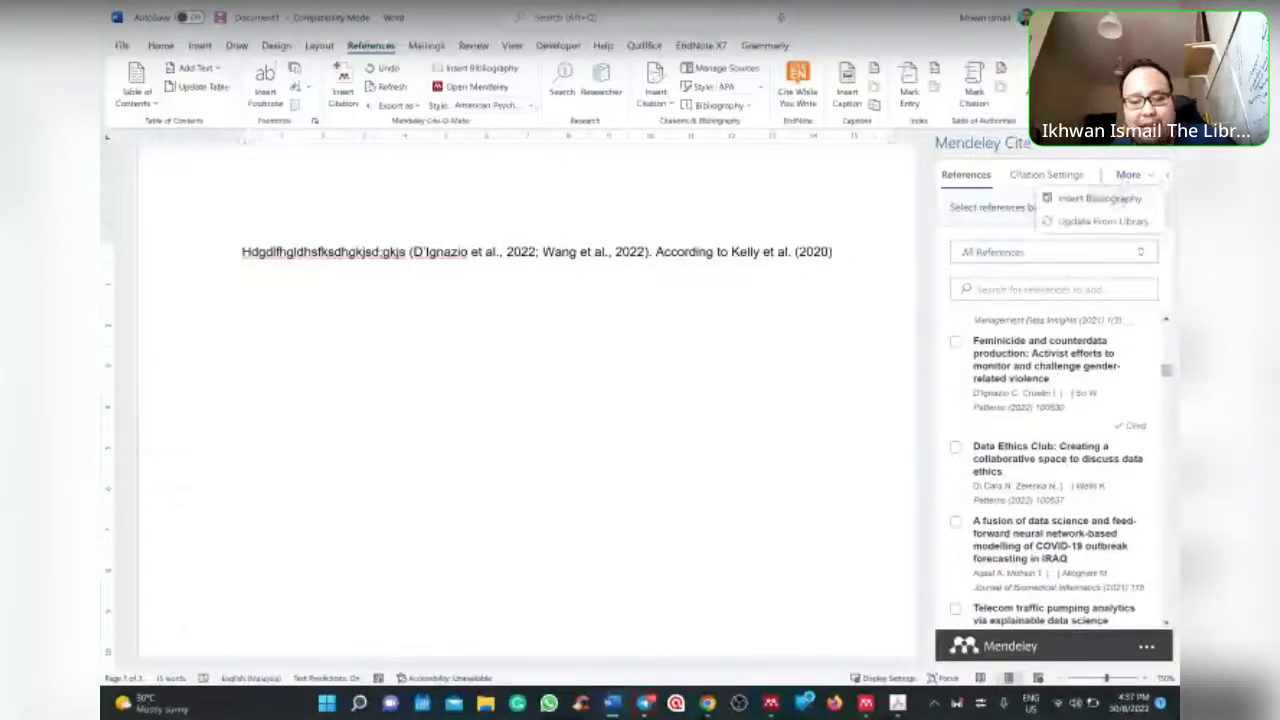
{"action": "mouse_move", "coordinate": [1150, 152]}
{"action": "left_mouse_down"}
{"action": "mouse_move", "coordinate": [1165, 205]}
{"action": "mouse_move", "coordinate": [1140, 156]}
{"action": "left_mouse_up"}
{"action": "mouse_move", "coordinate": [842, 290]}
{"action": "left_mouse_down"}
{"action": "mouse_move", "coordinate": [1030, 208]}
{"action": "mouse_move", "coordinate": [990, 250]}
{"action": "left_mouse_up"}
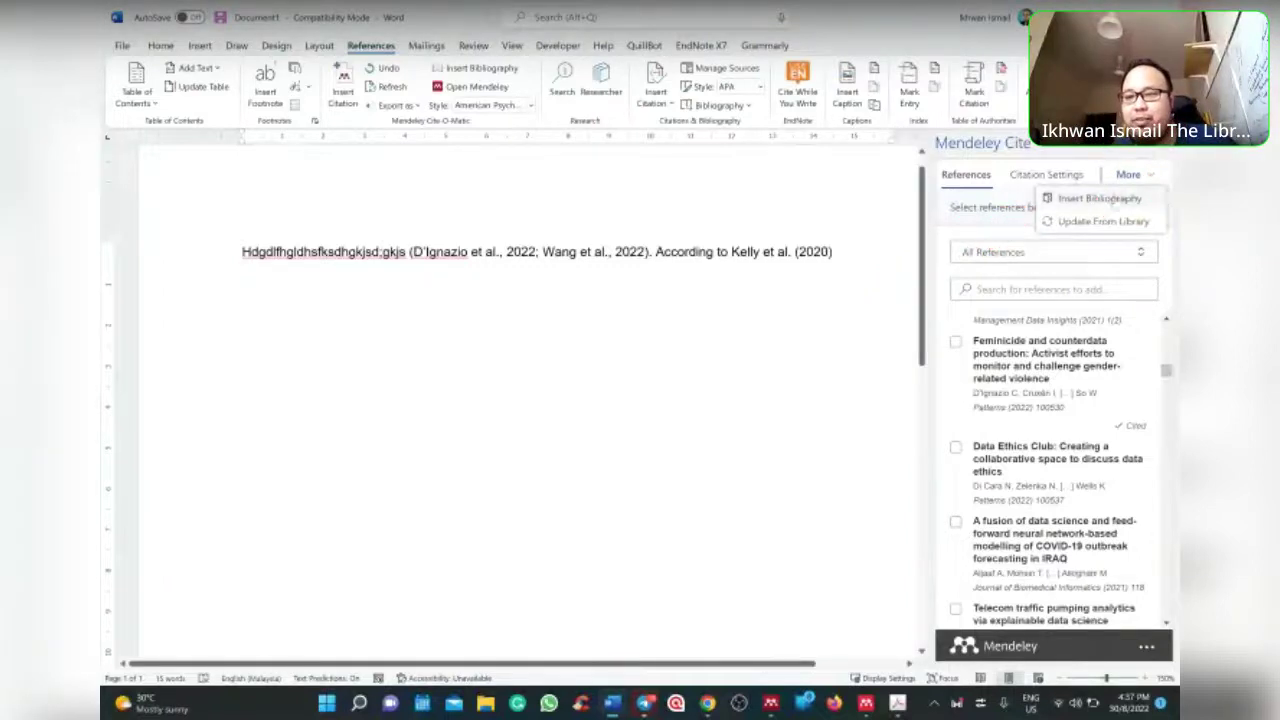
{"action": "left_click", "coordinate": [1098, 198]}
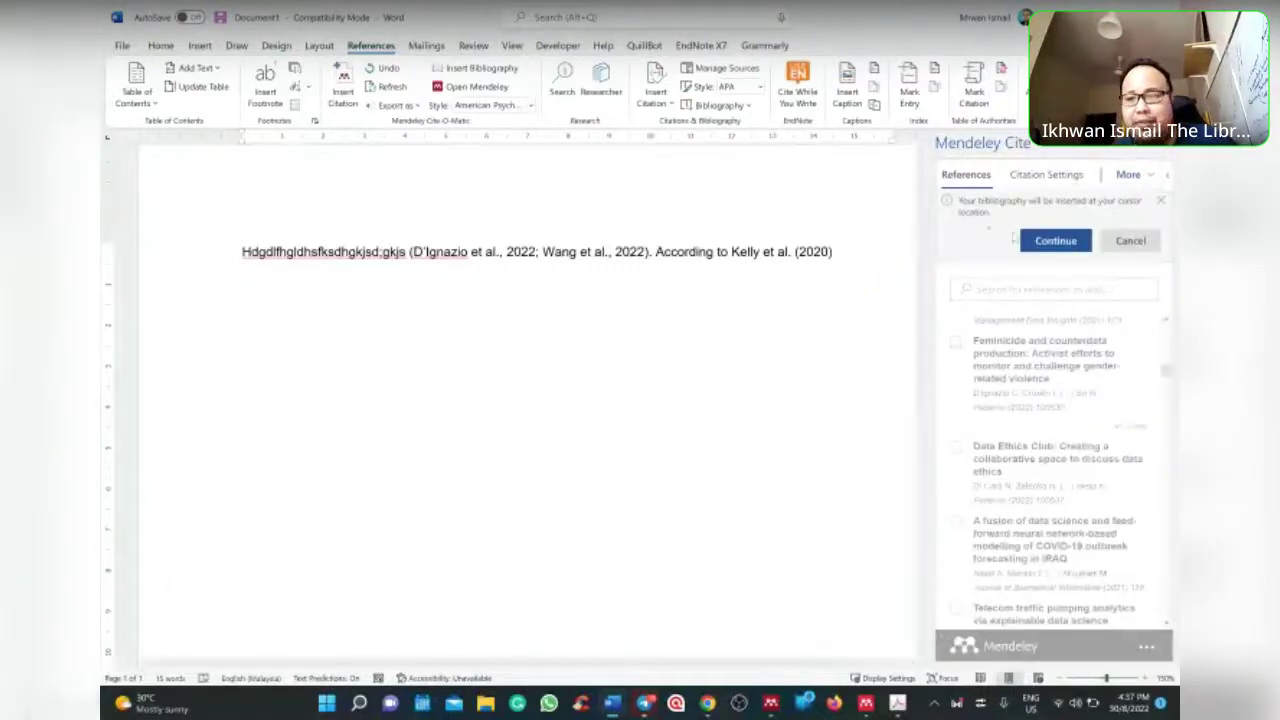
{"action": "left_click", "coordinate": [1055, 241]}
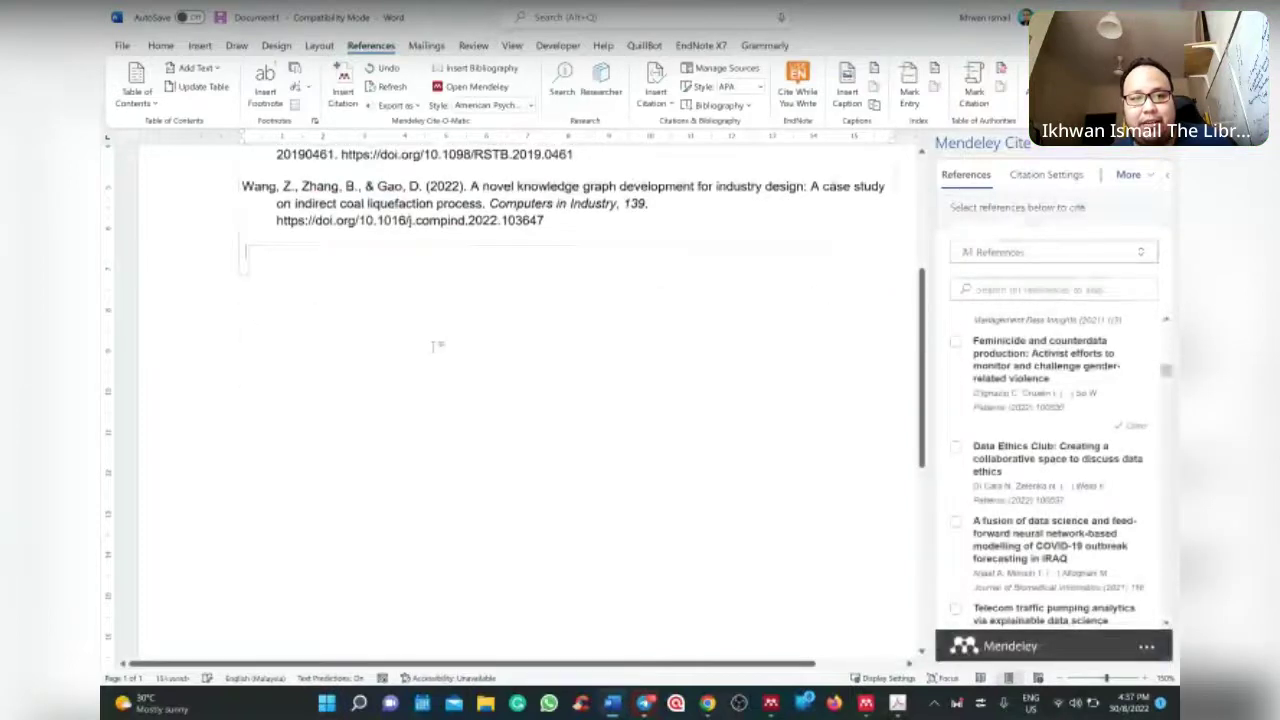
{"action": "scroll", "coordinate": [434, 350], "scroll_direction": "up", "scroll_amount": 5}
{"action": "left_click", "coordinate": [316, 312]}
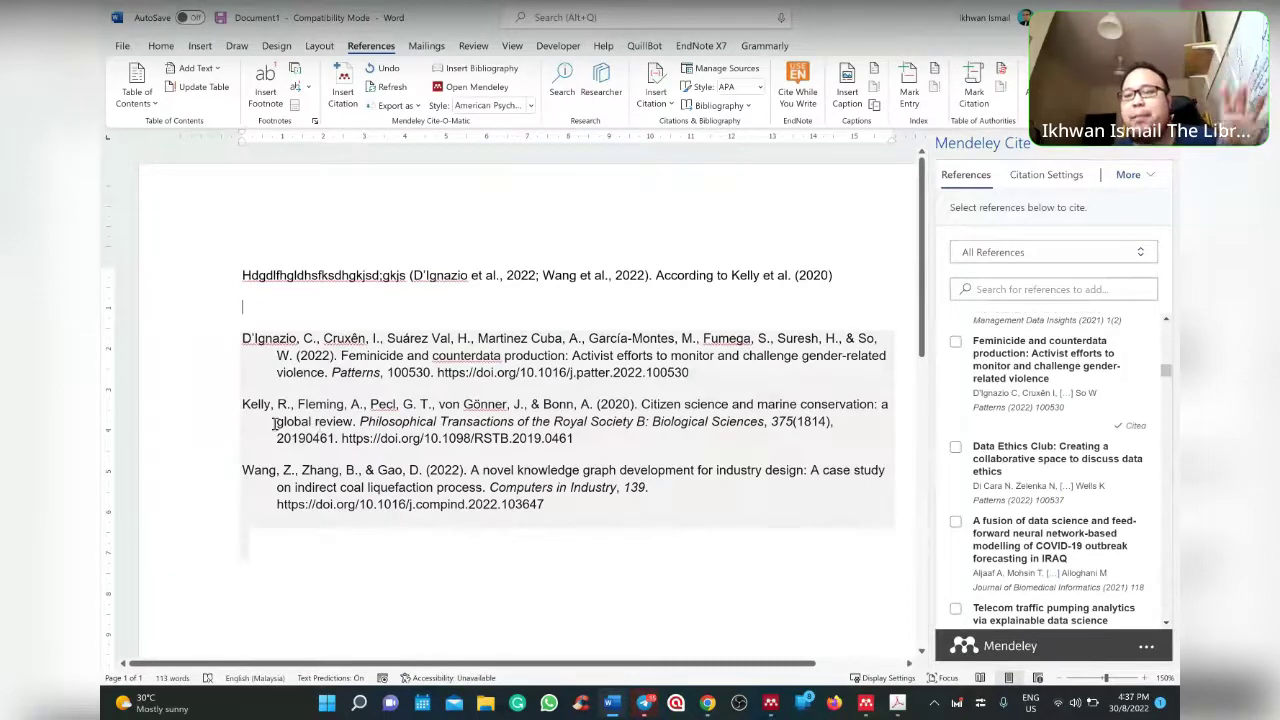
Change the Mendeley Cite citation style to Universiti Kebangsaan Malaysia (Malay).
{"action": "left_click", "coordinate": [1030, 177]}
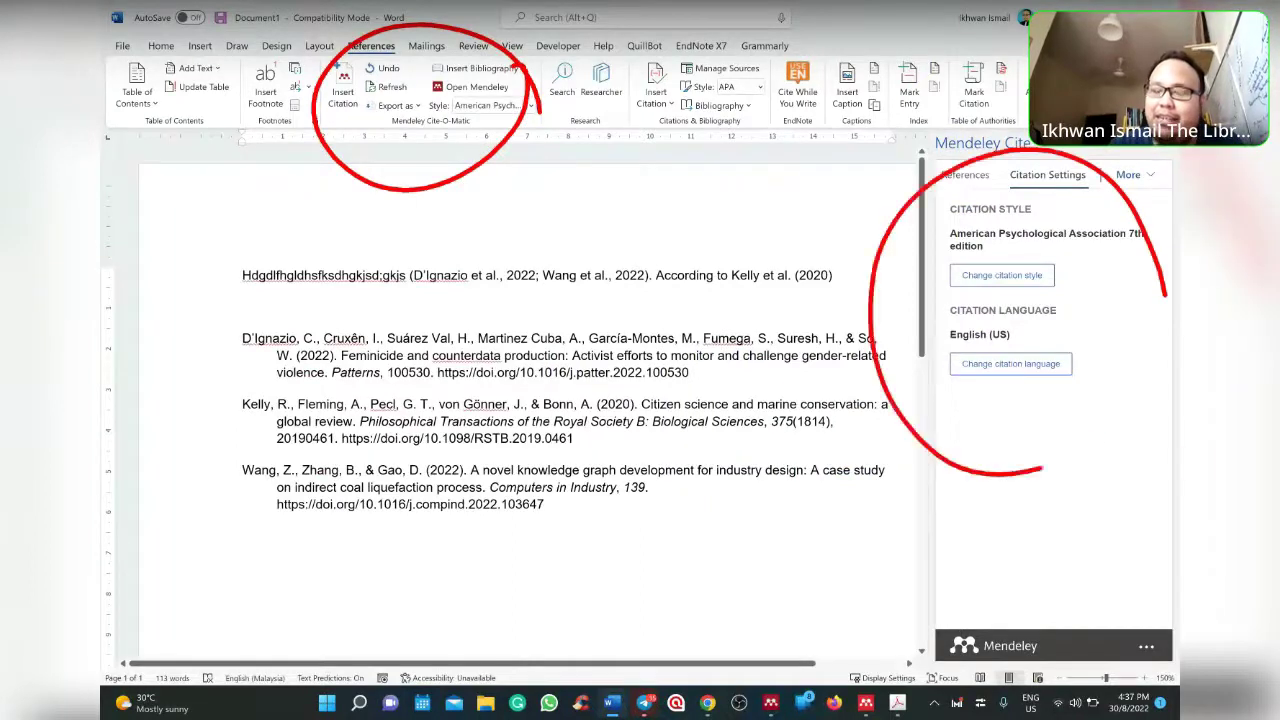
{"action": "left_click", "coordinate": [1025, 280]}
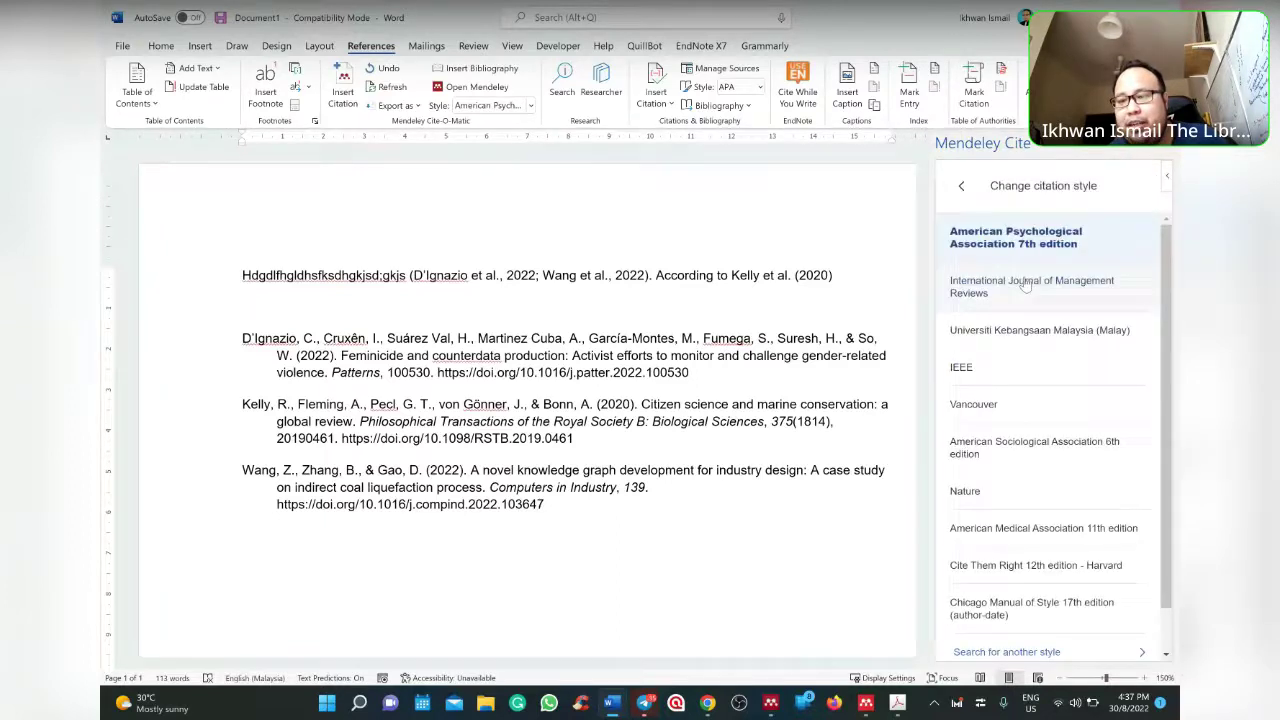
{"action": "left_click", "coordinate": [1025, 340]}
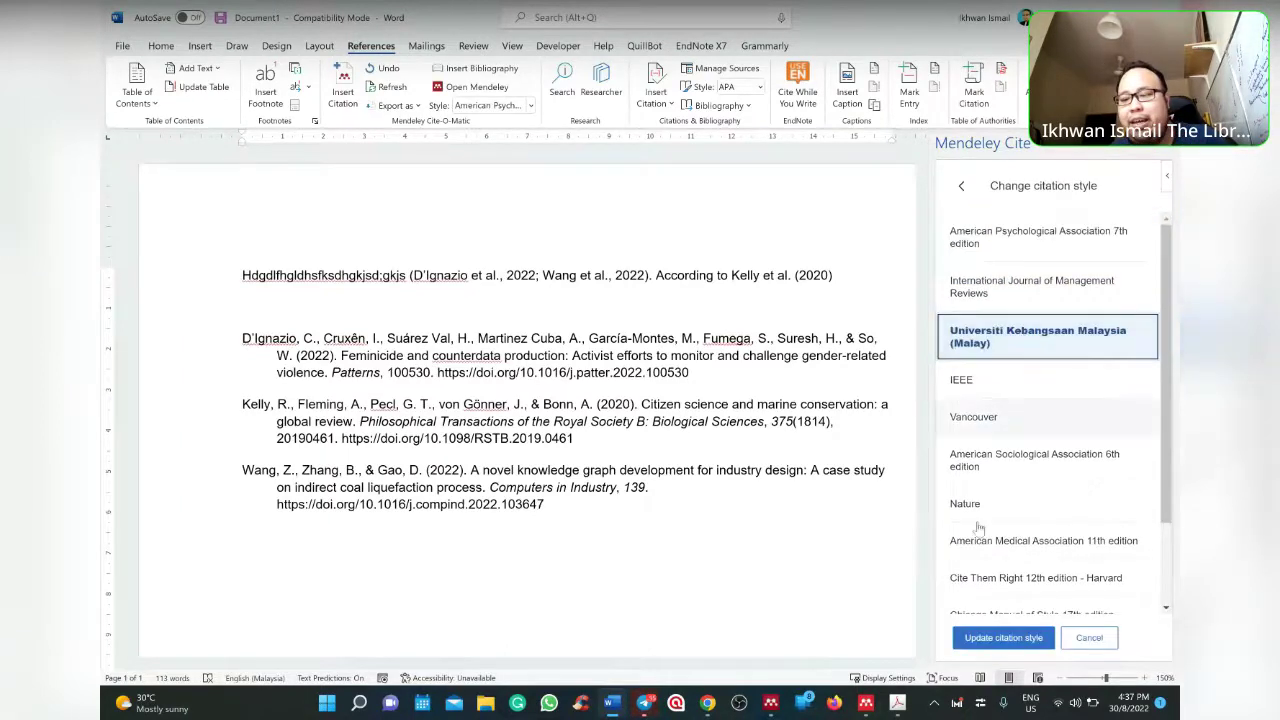
{"action": "scroll", "coordinate": [979, 527], "scroll_direction": "down", "scroll_amount": 1}
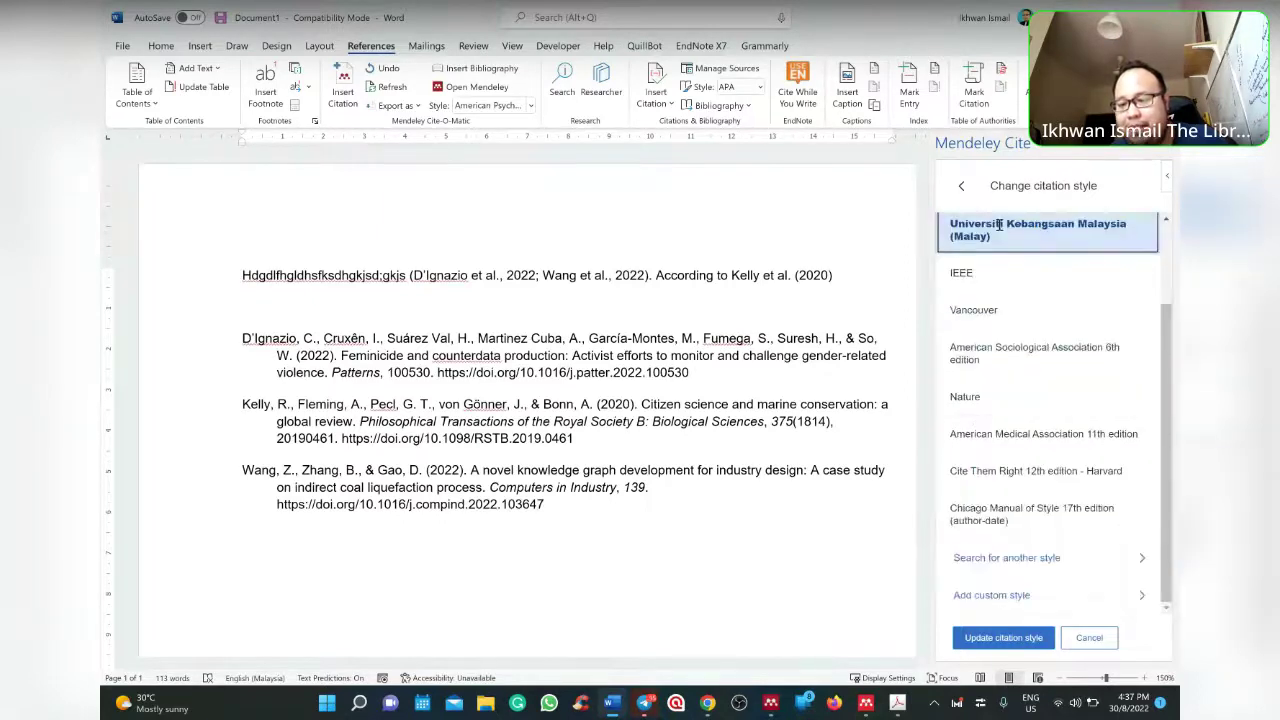
{"action": "left_click", "coordinate": [1003, 638]}
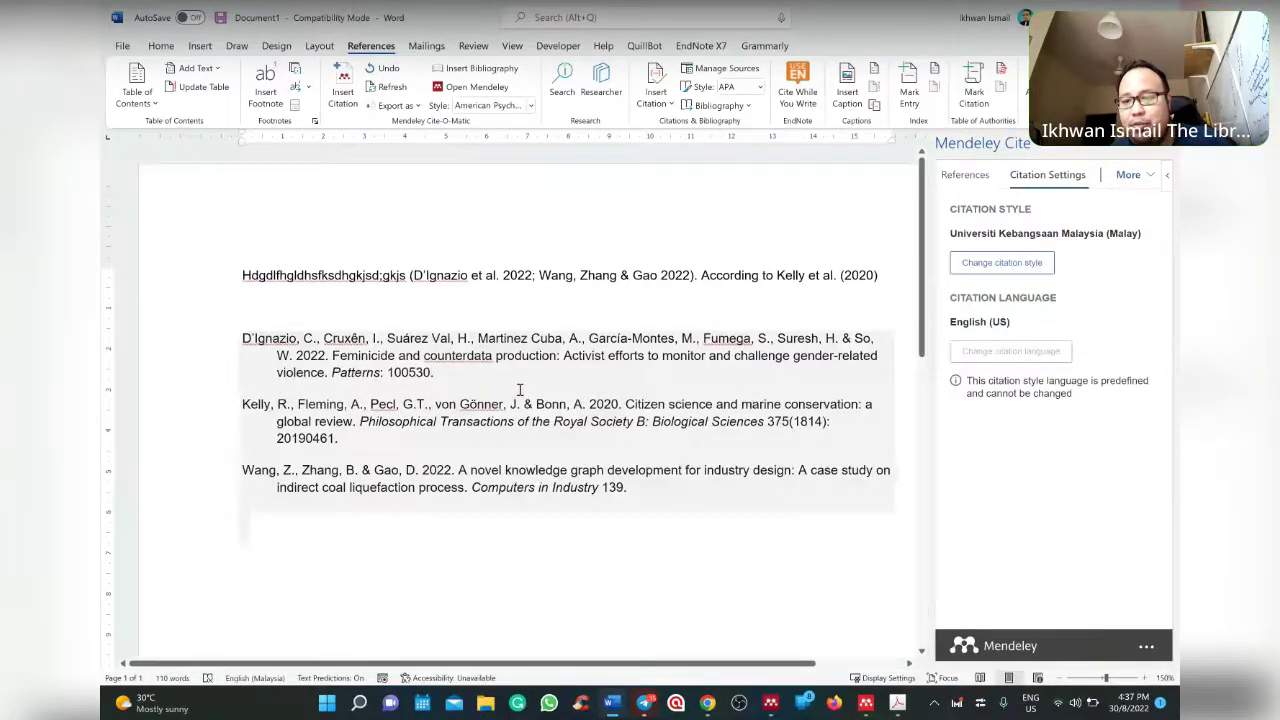
Search the online citation styles for "journal of knowledge".
{"action": "left_click", "coordinate": [999, 266]}
{"action": "scroll", "coordinate": [1035, 380], "scroll_direction": "down", "scroll_amount": 1}
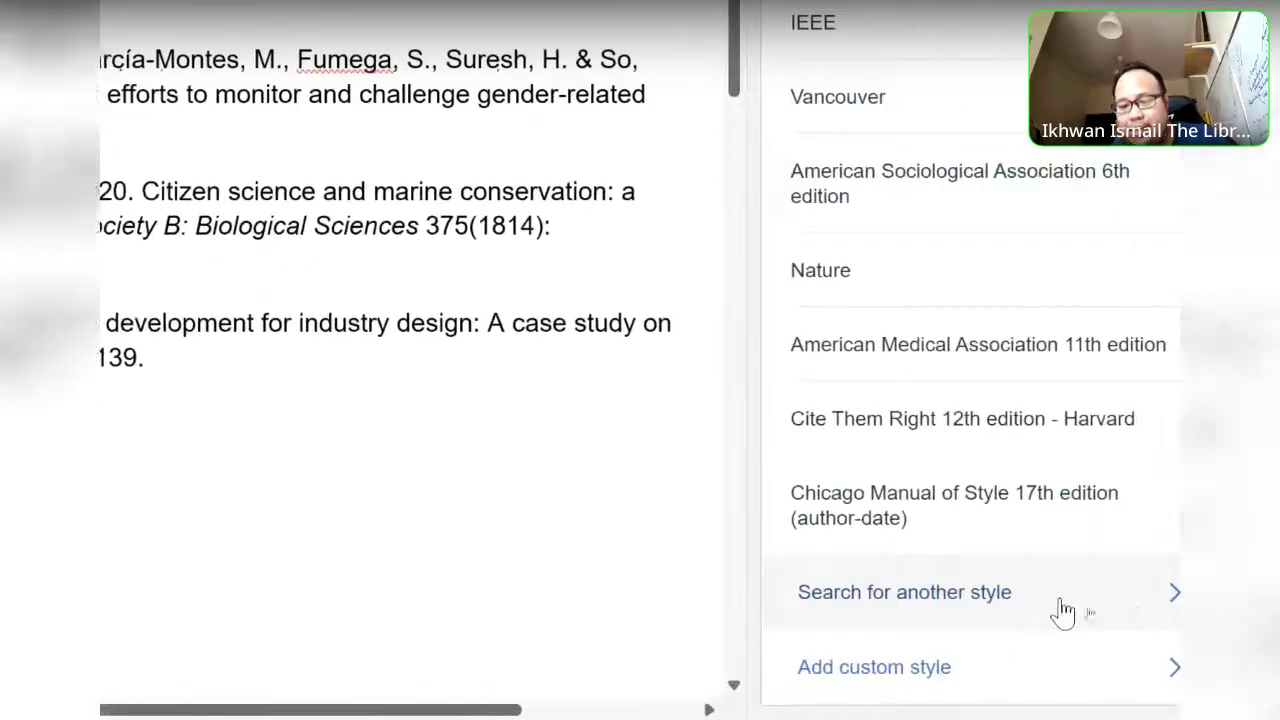
{"action": "left_click", "coordinate": [1045, 606]}
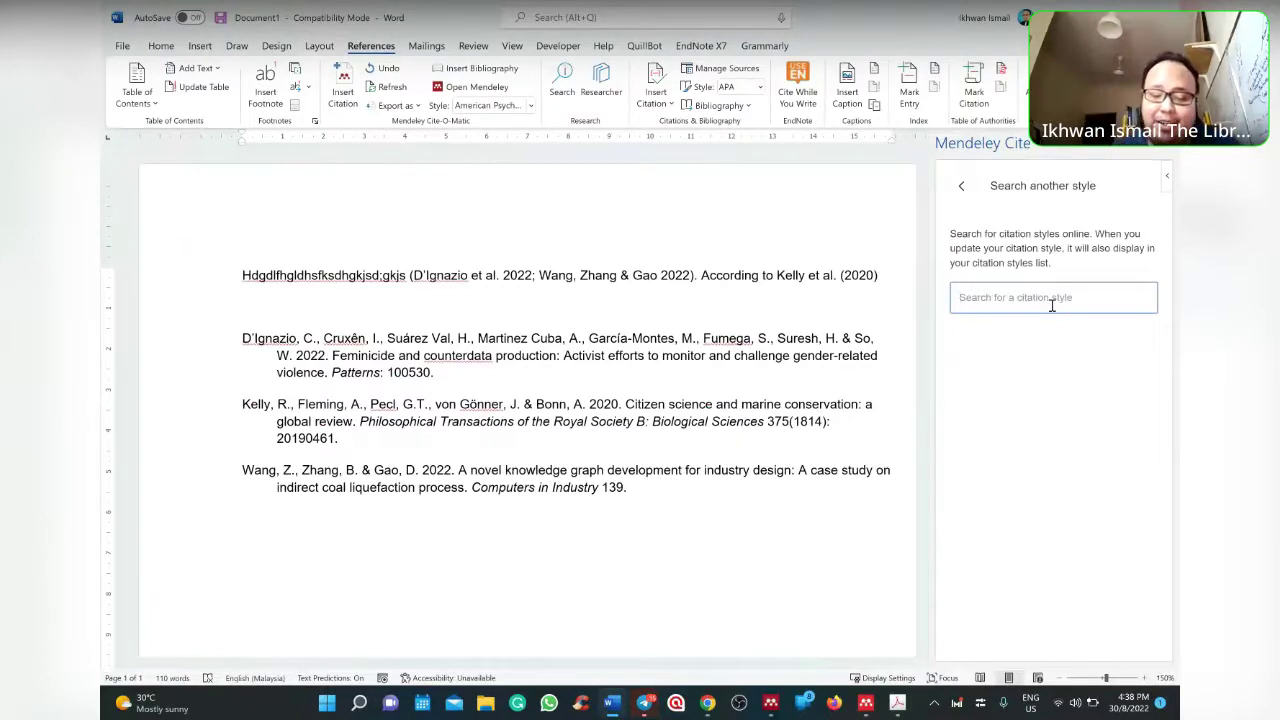
{"action": "type", "text": "journal o"}
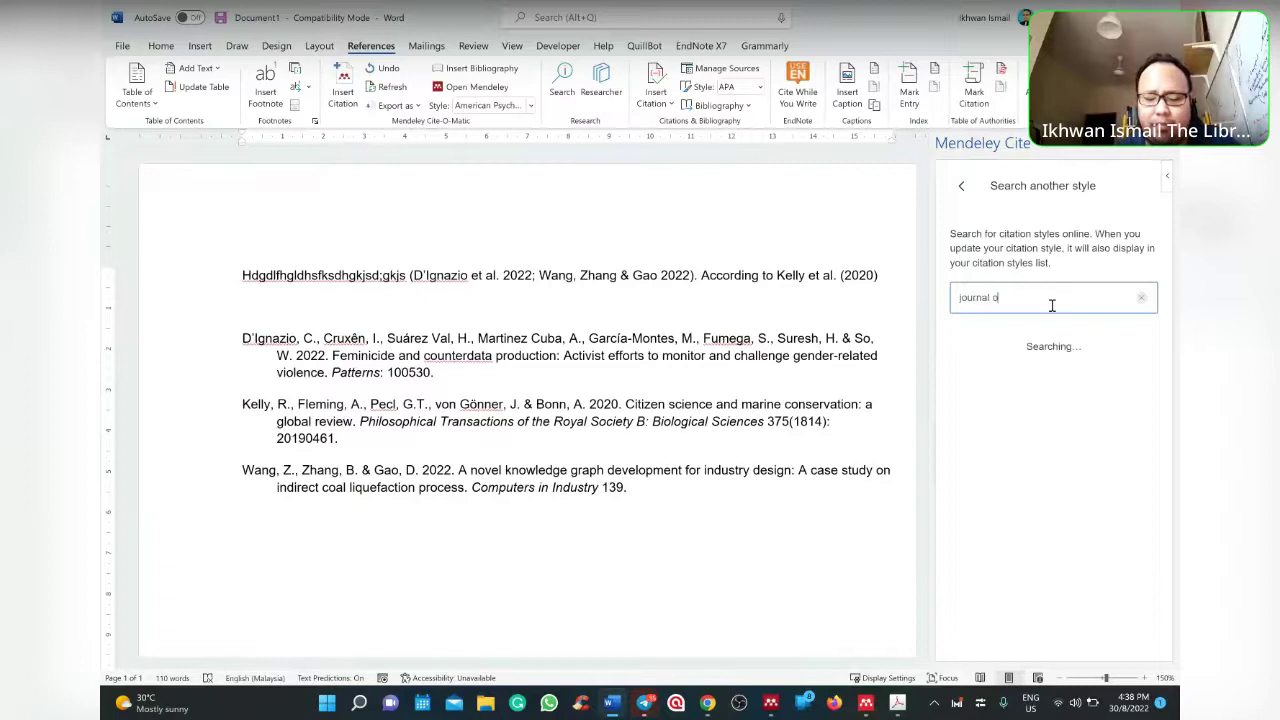
{"action": "type", "text": "f knowle"}
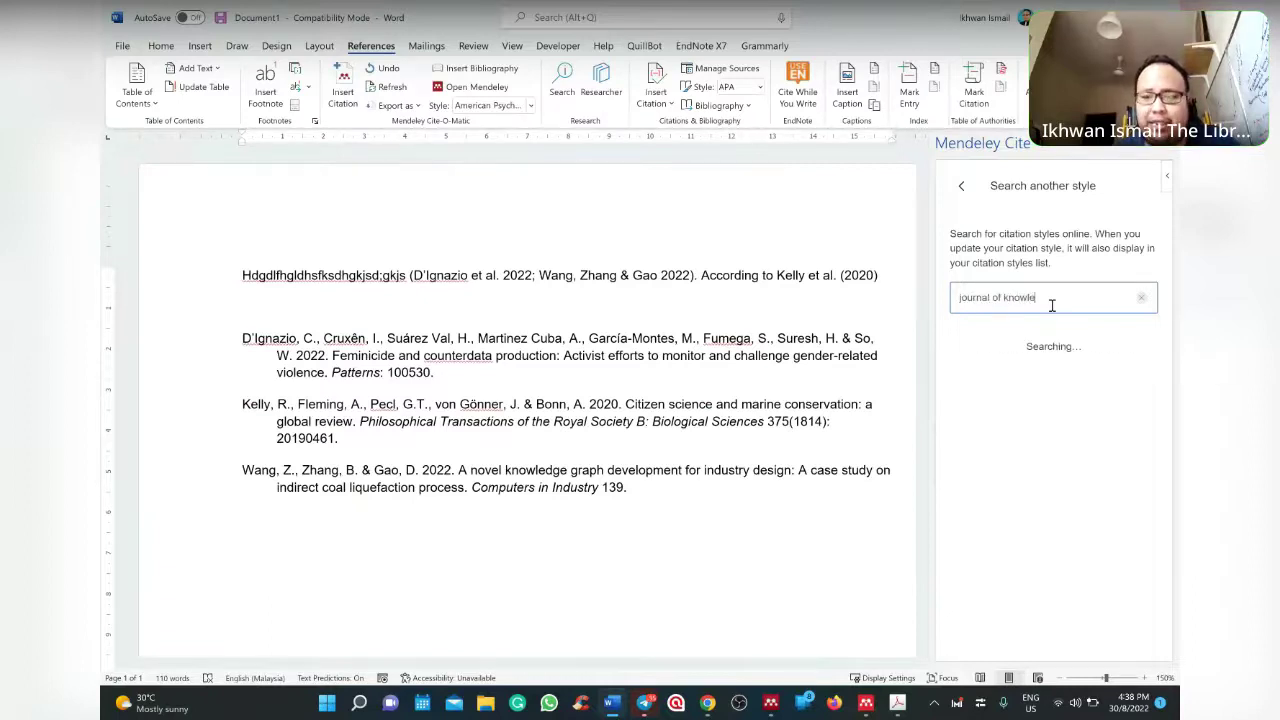
{"action": "type", "text": "dge"}
{"action": "key", "text": "BackSpace"}
{"action": "key", "text": "BackSpace"}
{"action": "key", "text": "BackSpace"}
{"action": "key", "text": "BackSpace"}
{"action": "key", "text": "BackSpace"}
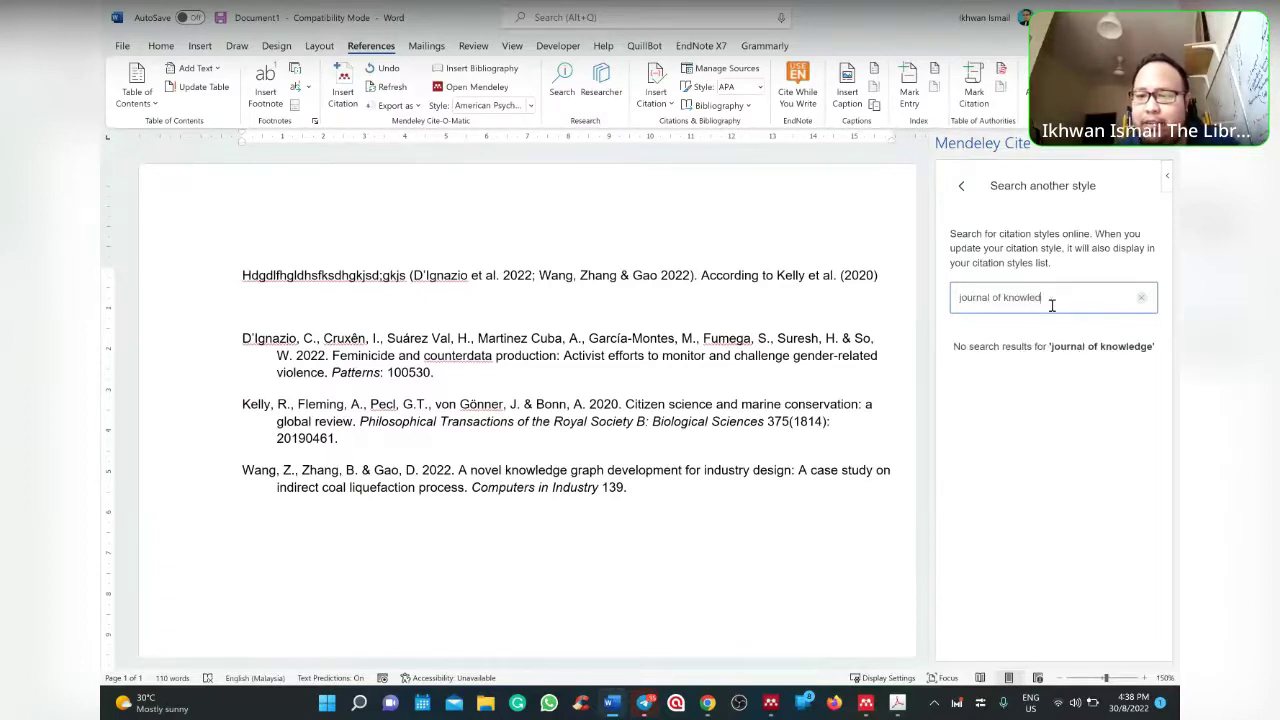
Search for "scientome" instead and apply the Scientometrics citation style to the document.
{"action": "key", "text": "ctrl+a"}
{"action": "type", "text": "scie"}
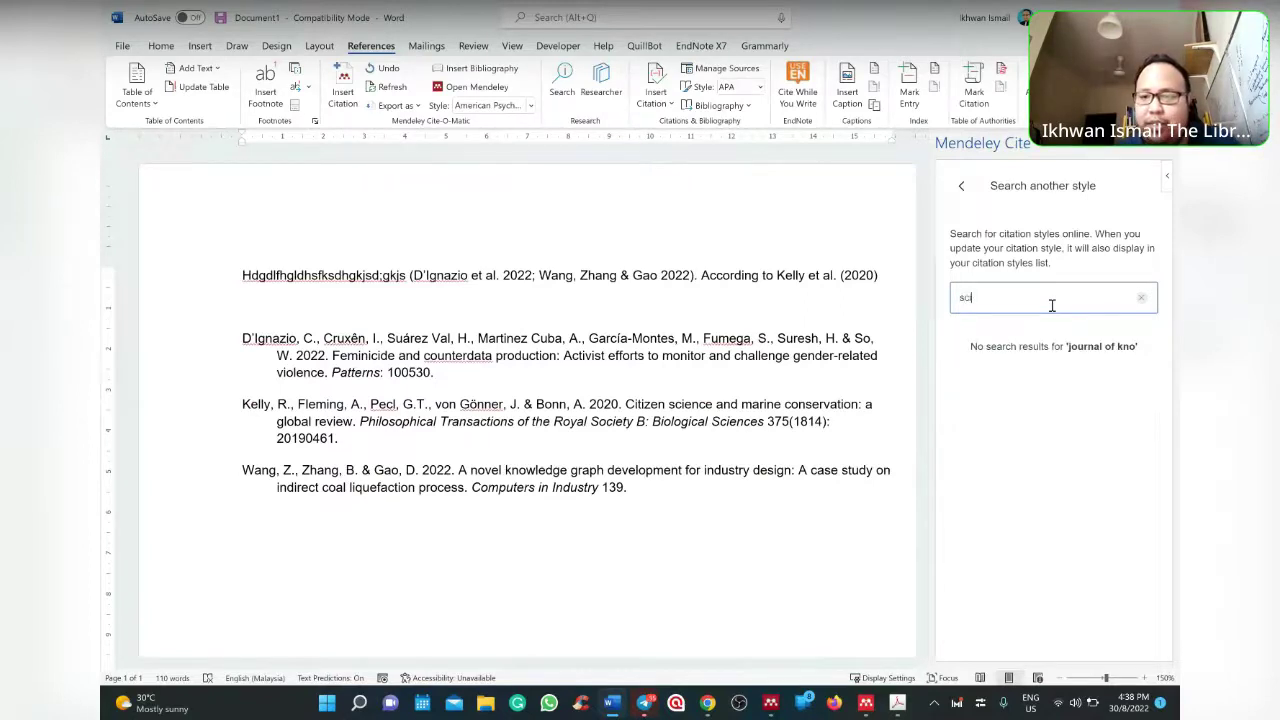
{"action": "type", "text": "ntome"}
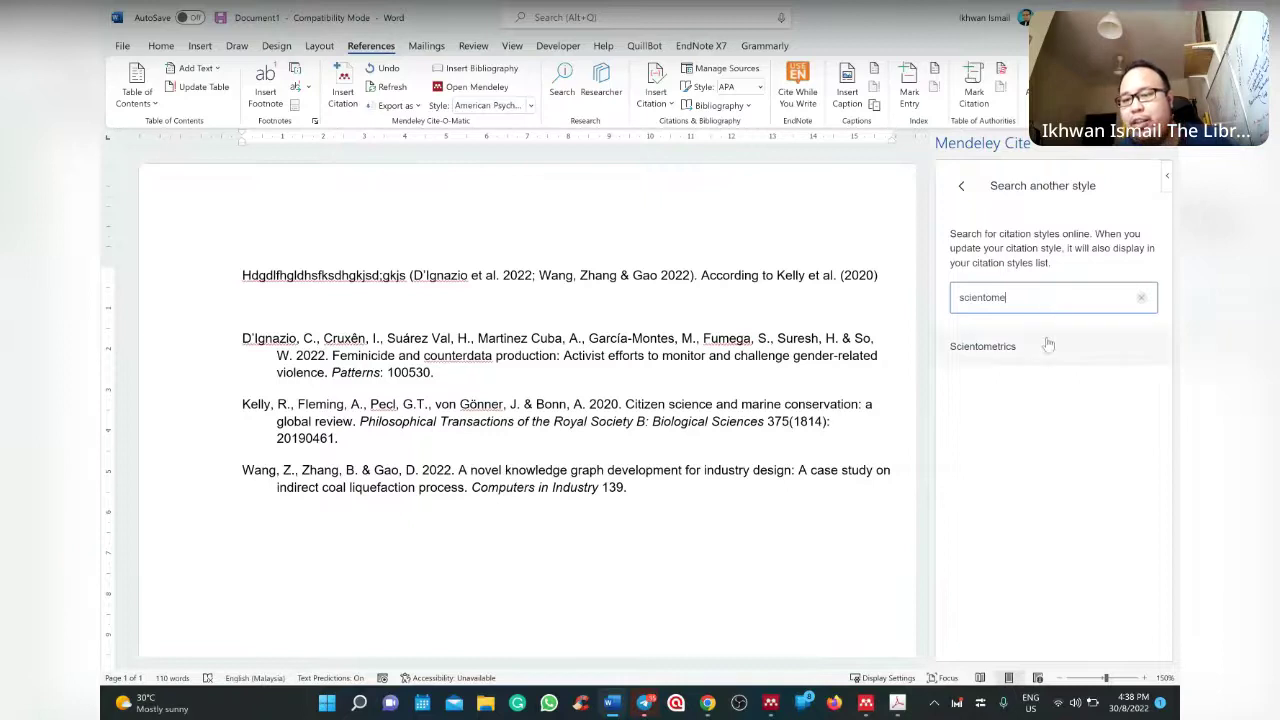
{"action": "left_click", "coordinate": [1036, 352]}
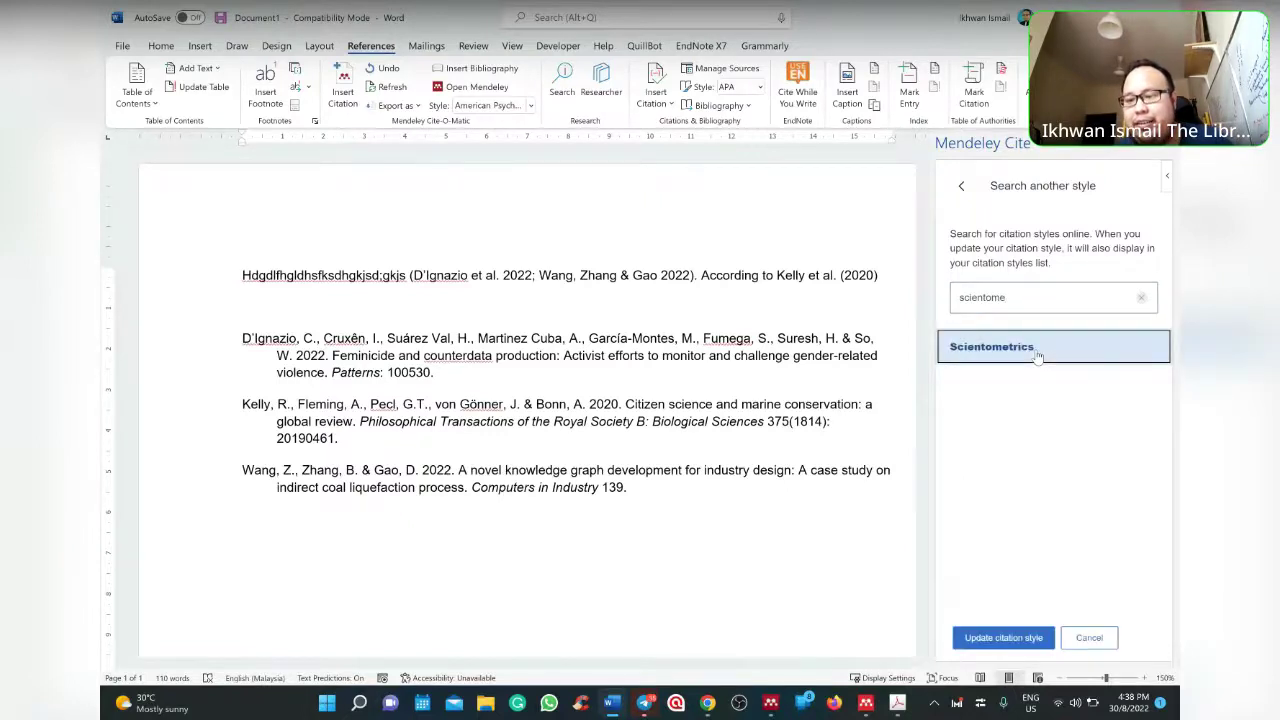
{"action": "left_click", "coordinate": [1025, 638]}
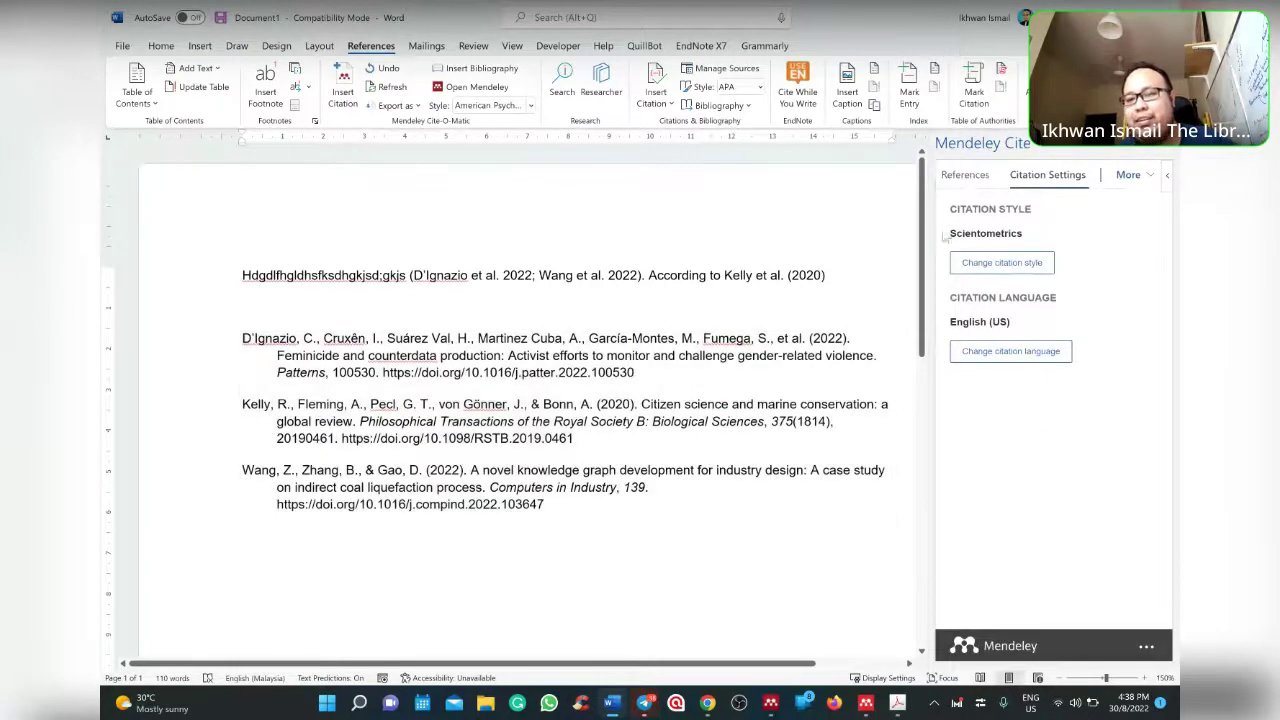
Set the citation style back to American Psychological Association 7th edition.
{"action": "left_click", "coordinate": [972, 265]}
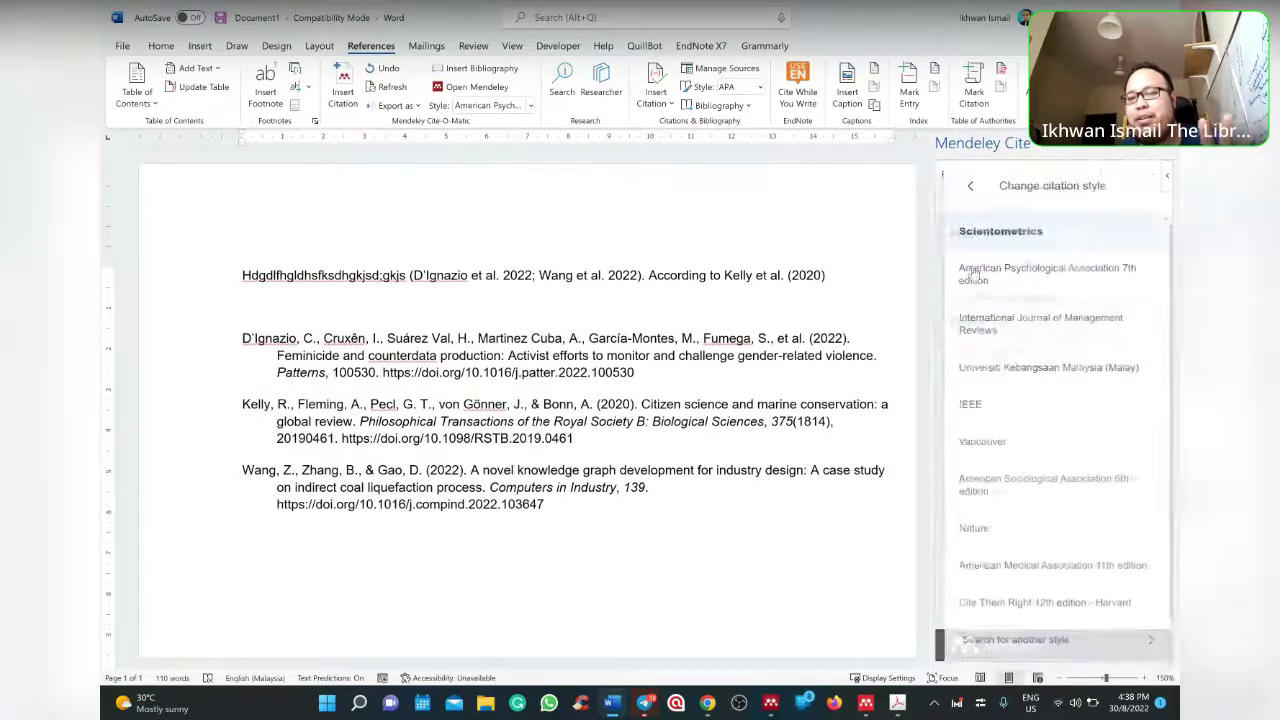
{"action": "left_click", "coordinate": [1022, 280]}
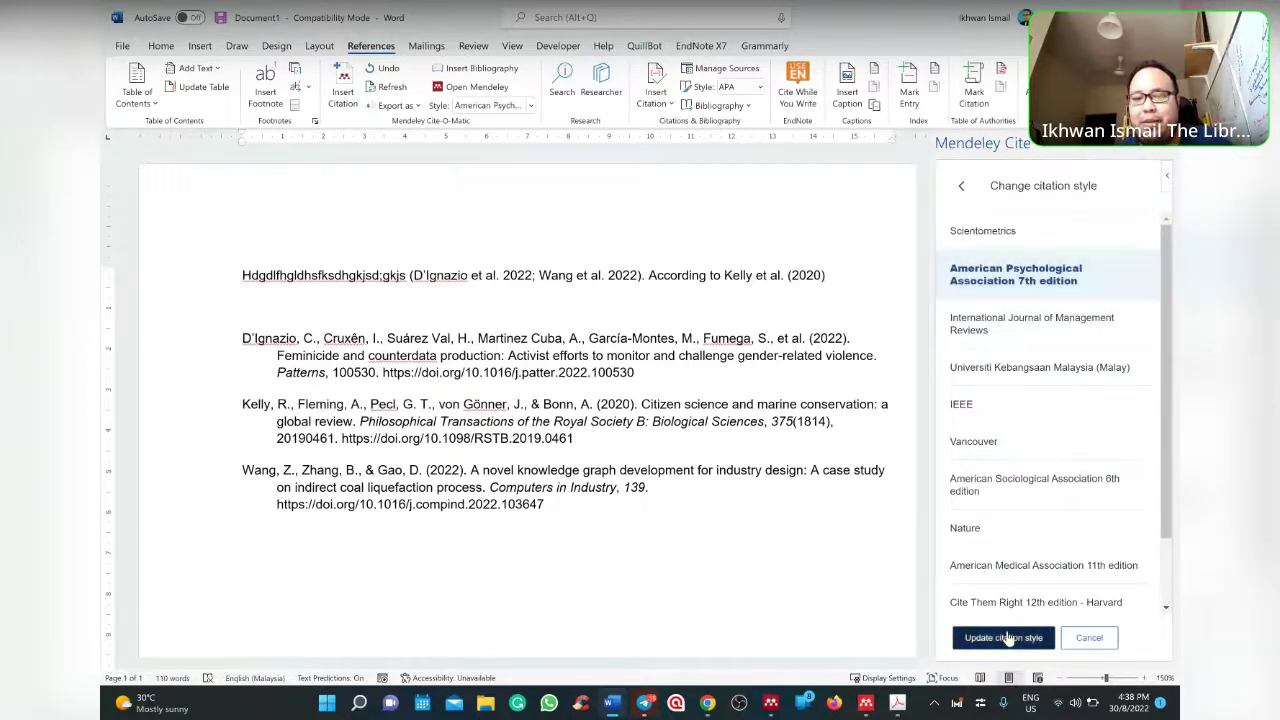
{"action": "left_click", "coordinate": [1045, 637]}
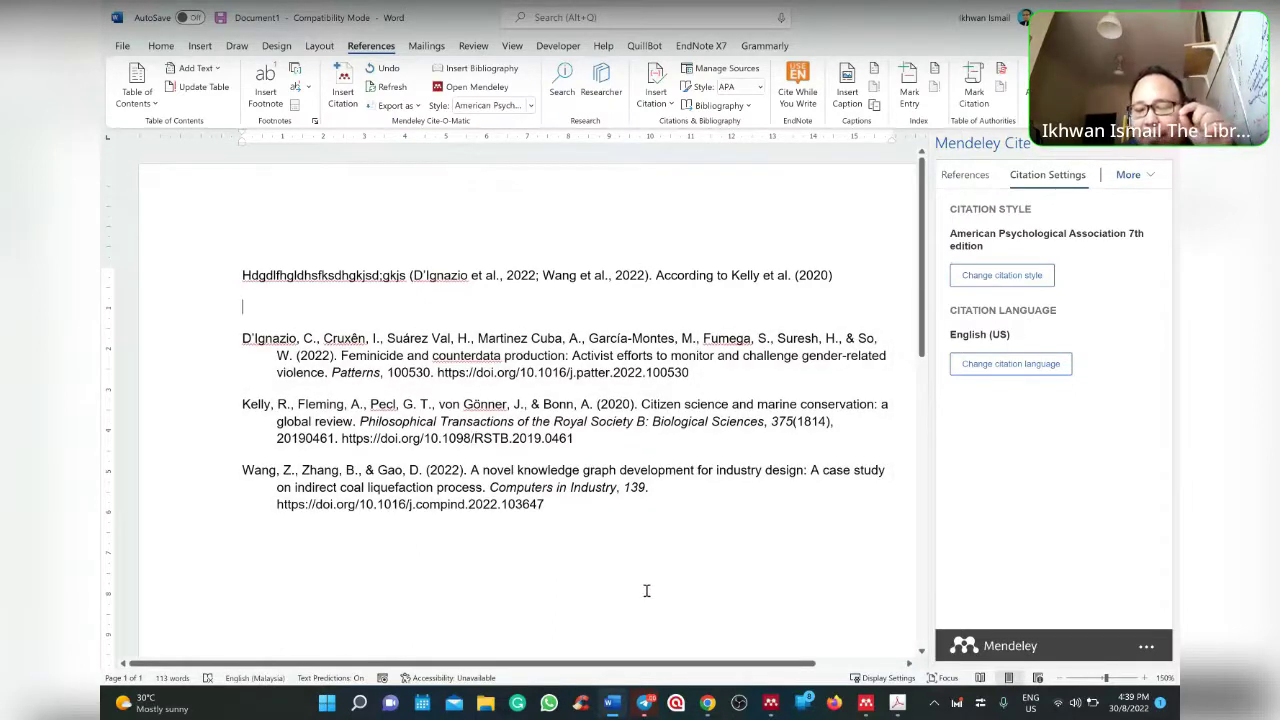
Switch to Mendeley Desktop and to Mendeley Reference Manager to compare their libraries and menus, and view one reference's details.
{"action": "left_click", "coordinate": [770, 704]}
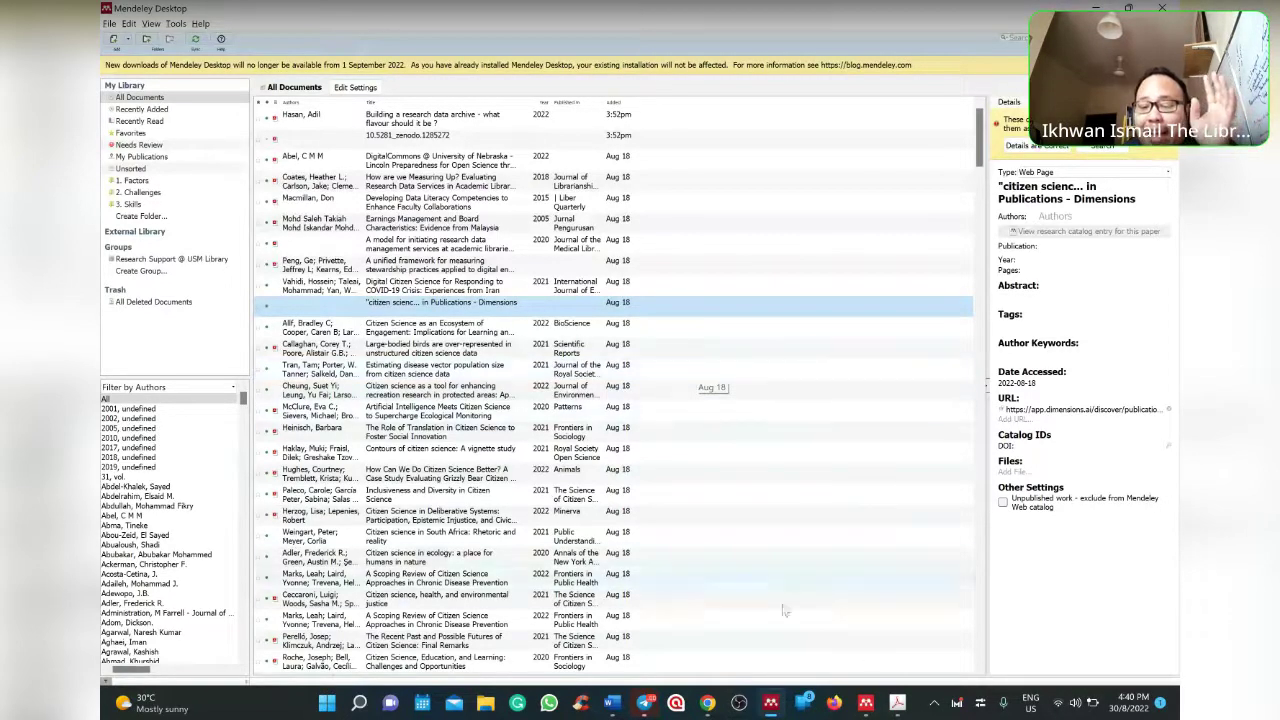
{"action": "left_click", "coordinate": [866, 704]}
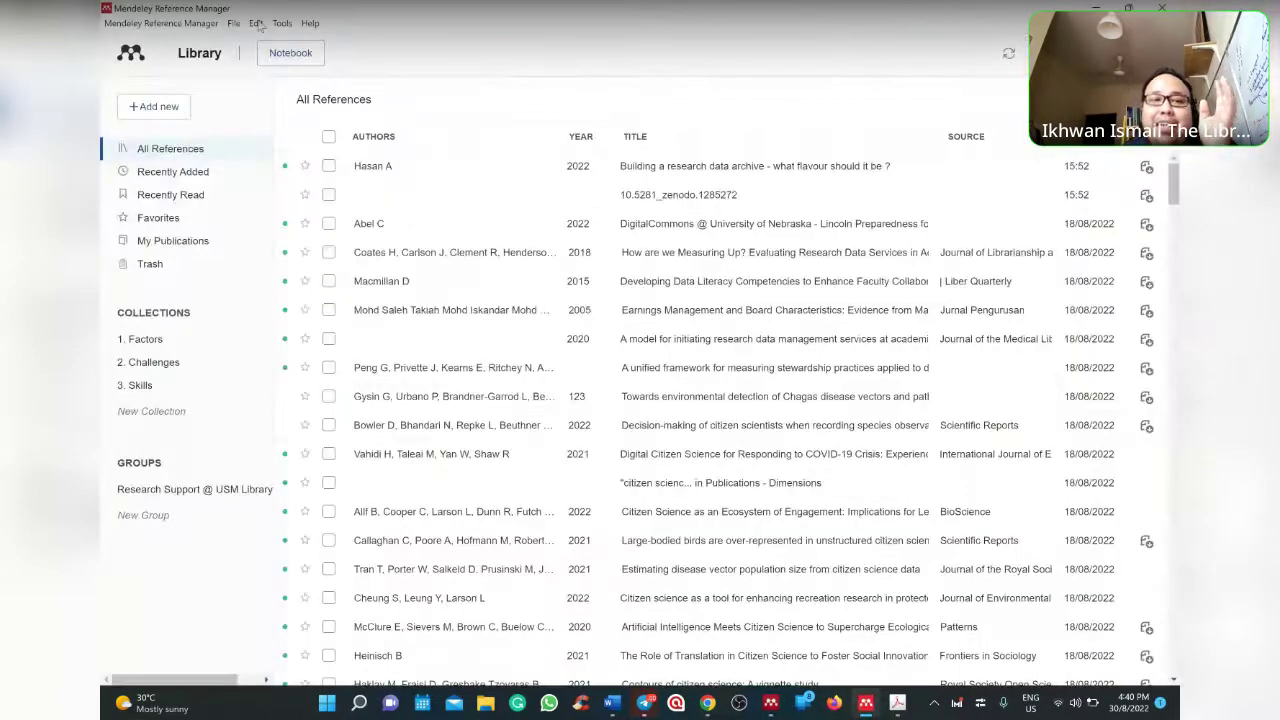
{"action": "left_click", "coordinate": [256, 23]}
{"action": "mouse_move", "coordinate": [281, 23]}
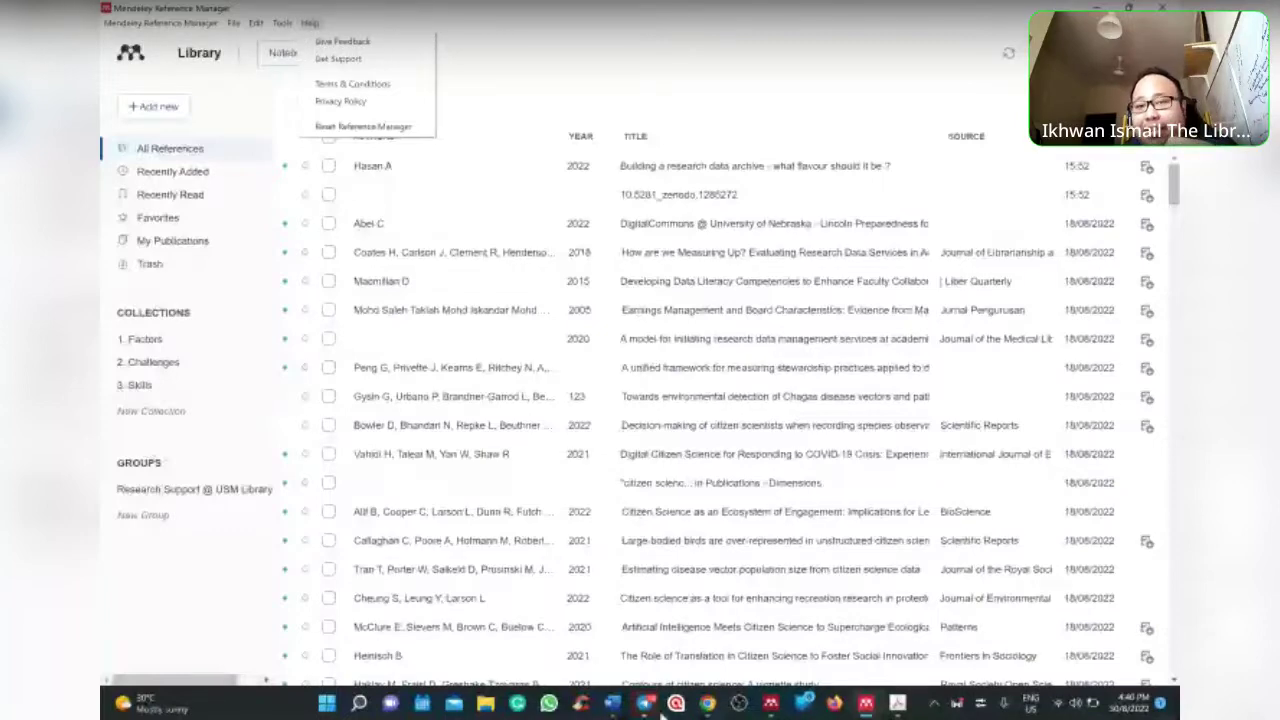
{"action": "left_click", "coordinate": [769, 704]}
{"action": "left_click", "coordinate": [769, 704]}
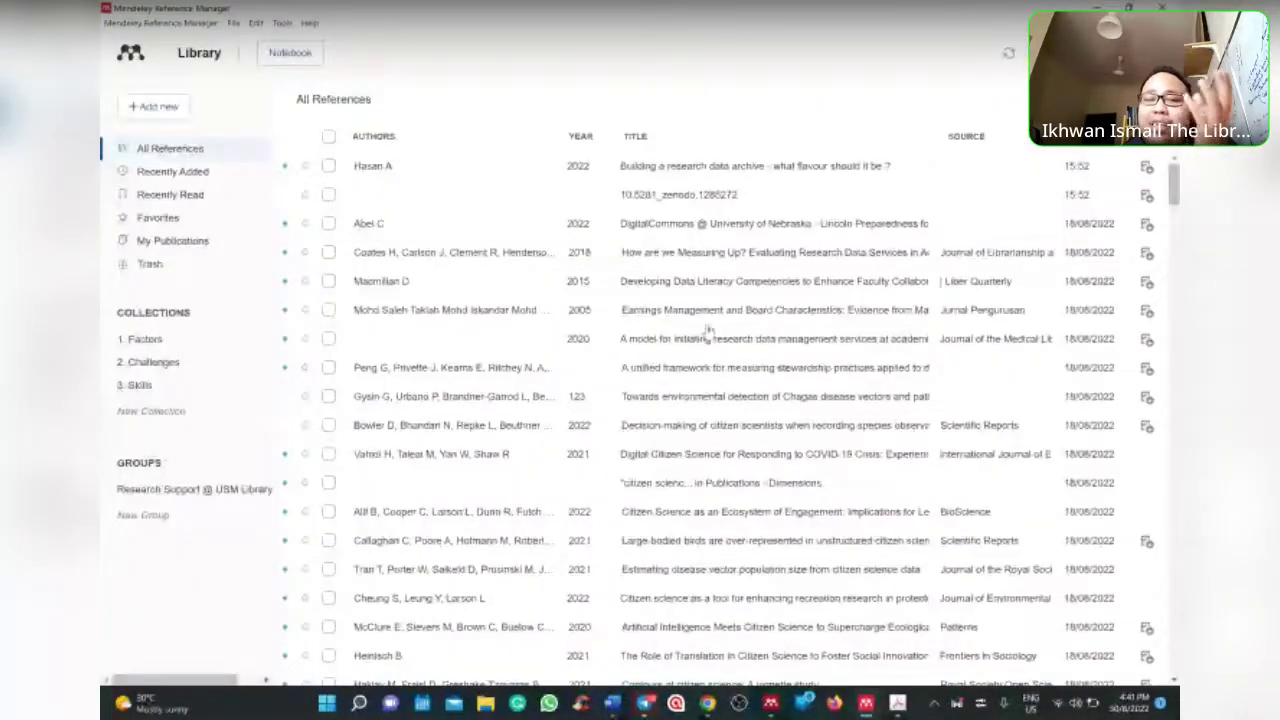
{"action": "left_click", "coordinate": [706, 322]}
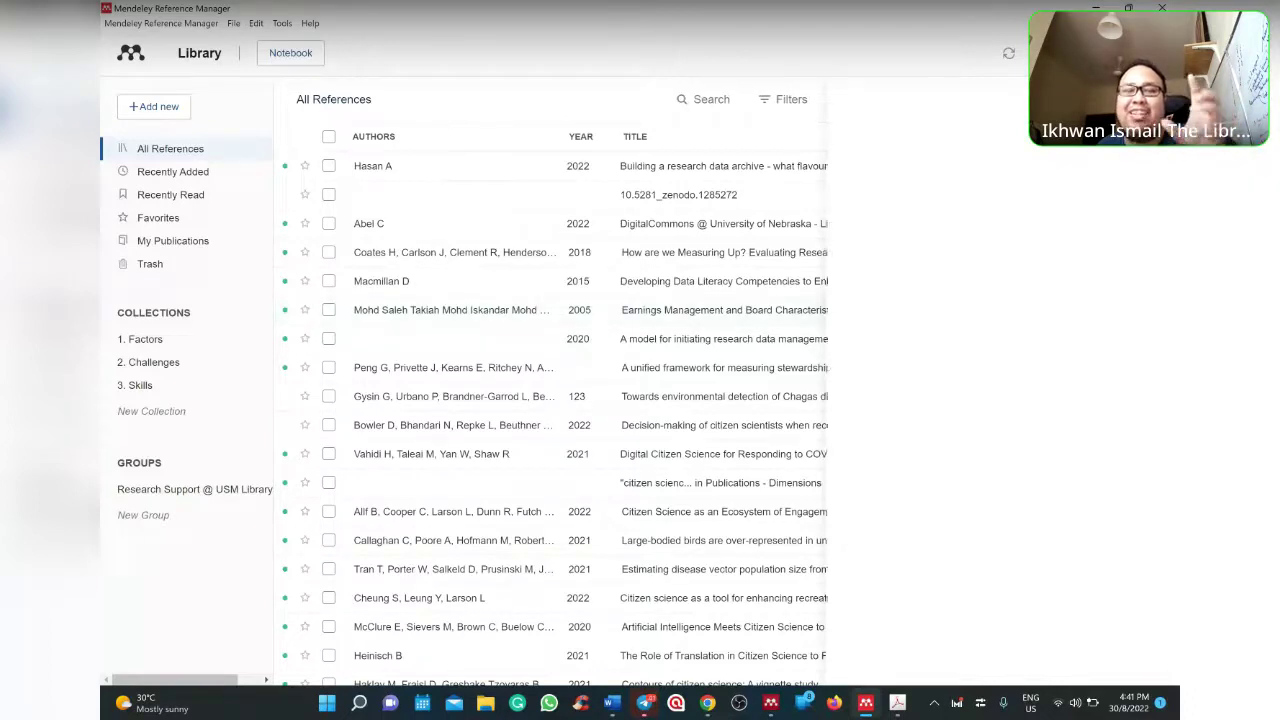
{"action": "key", "text": "Escape"}
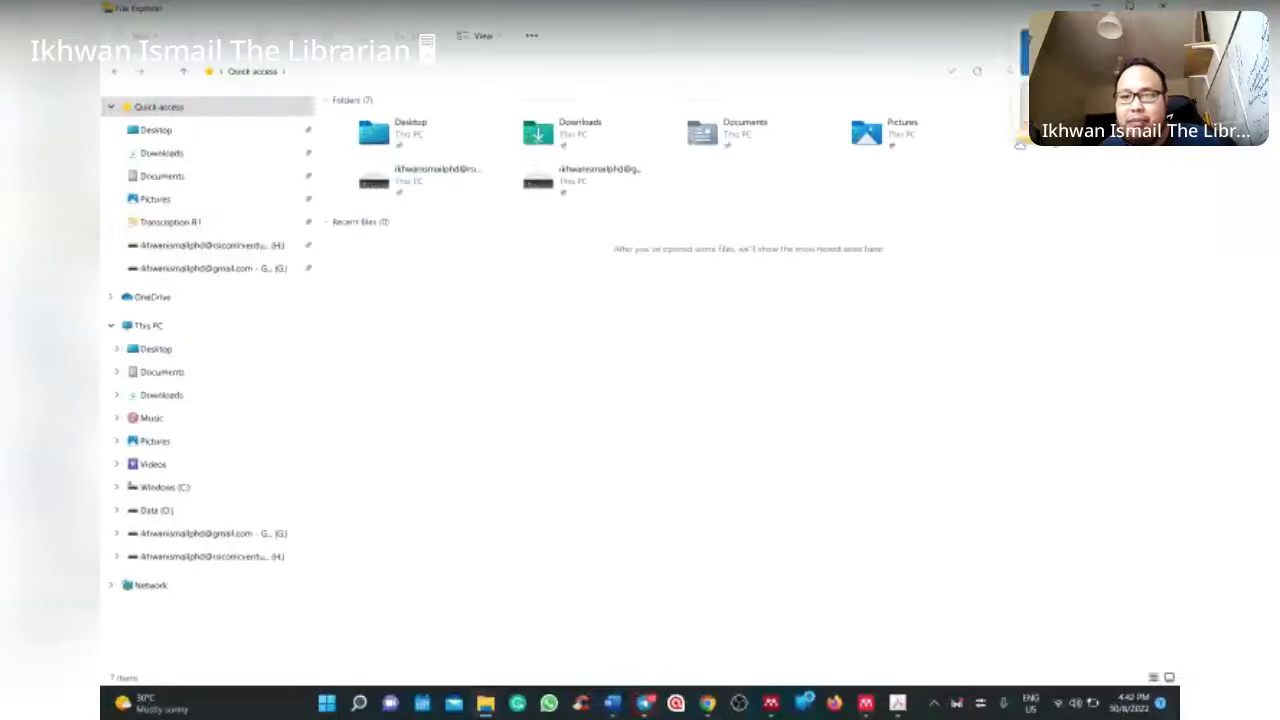
Arrange File Explorer and Mendeley Reference Manager side by side, and open the "pdf test" folder inside "PDF Test" on the Desktop.
{"action": "key", "text": "super+Left"}
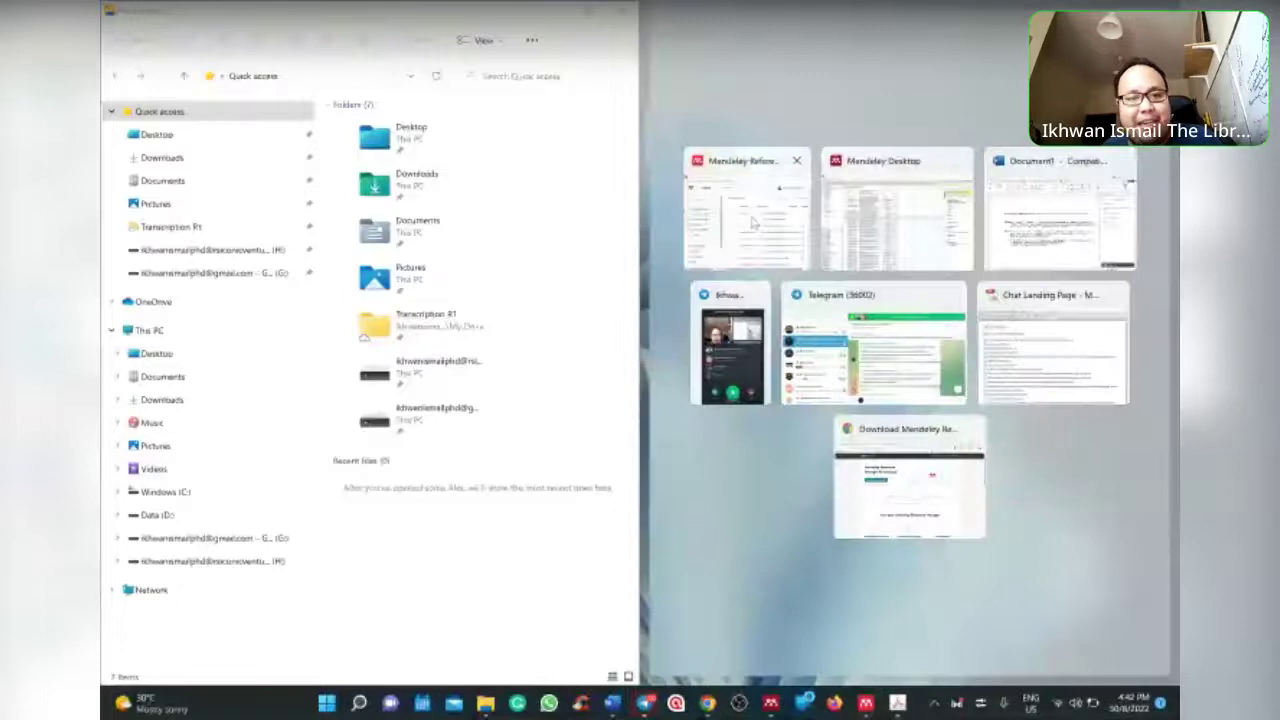
{"action": "left_click", "coordinate": [753, 222]}
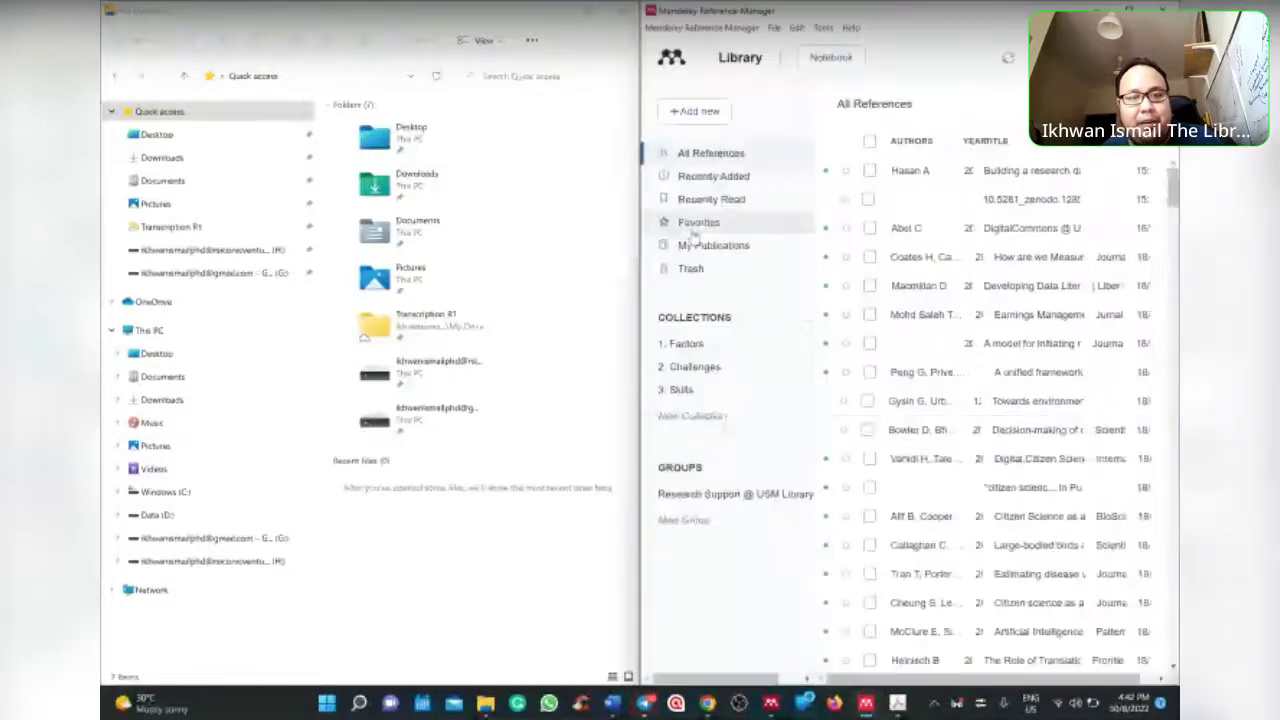
{"action": "left_click", "coordinate": [156, 353]}
{"action": "scroll", "coordinate": [470, 238], "scroll_direction": "down", "scroll_amount": 10}
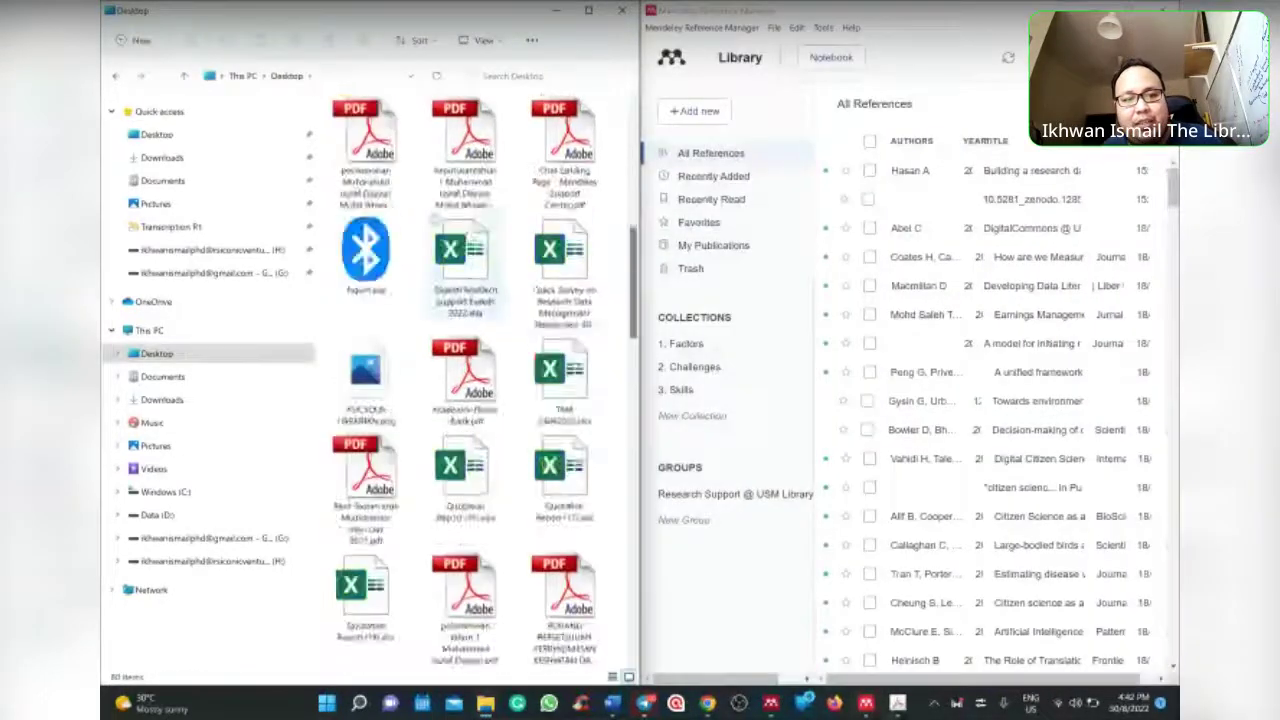
{"action": "scroll", "coordinate": [468, 200], "scroll_direction": "up", "scroll_amount": 10}
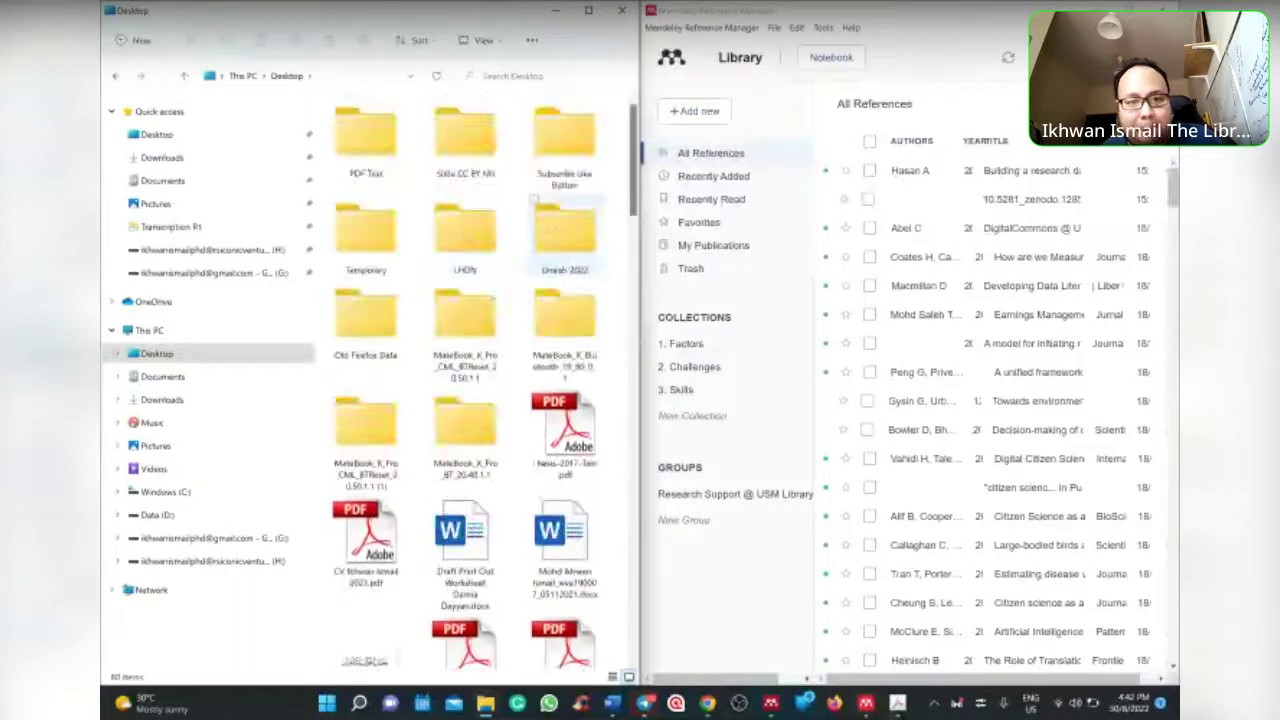
{"action": "double_click", "coordinate": [357, 140]}
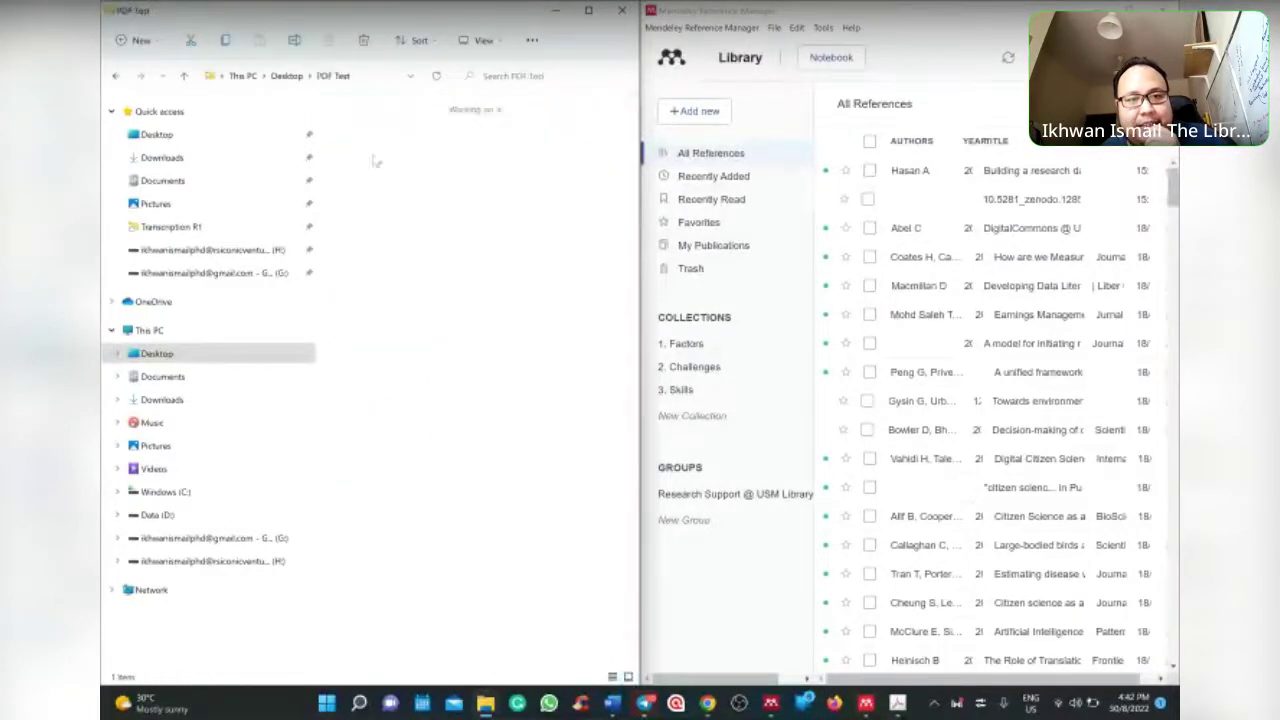
{"action": "double_click", "coordinate": [356, 140]}
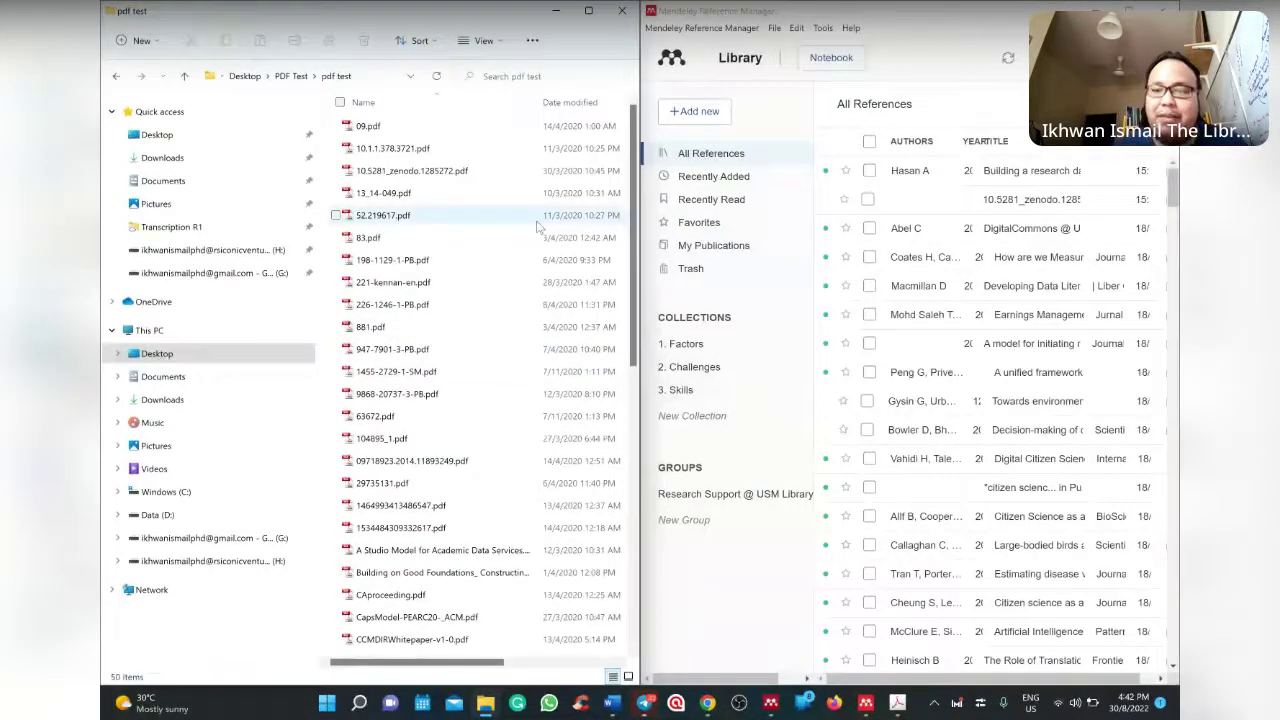
Draw "MRM" over the reference library, "PDF" over the file list and an arrow from the files to the library, and clear the drawing.
{"action": "mouse_move", "coordinate": [816, 300]}
{"action": "left_mouse_down"}
{"action": "mouse_move", "coordinate": [838, 455]}
{"action": "mouse_move", "coordinate": [905, 420]}
{"action": "mouse_move", "coordinate": [962, 435]}
{"action": "mouse_move", "coordinate": [975, 350]}
{"action": "mouse_move", "coordinate": [1062, 330]}
{"action": "mouse_move", "coordinate": [1125, 355]}
{"action": "left_mouse_up"}
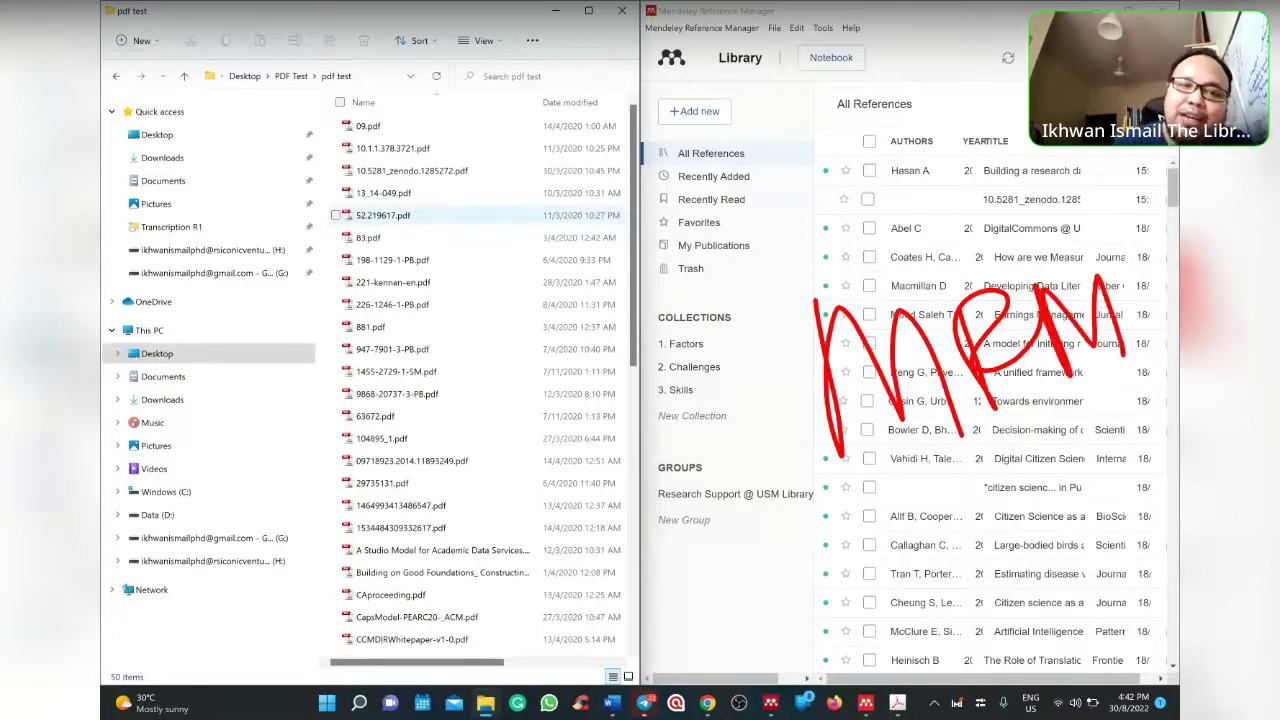
{"action": "mouse_move", "coordinate": [300, 368]}
{"action": "left_mouse_down"}
{"action": "mouse_move", "coordinate": [310, 410]}
{"action": "mouse_move", "coordinate": [335, 345]}
{"action": "mouse_move", "coordinate": [372, 330]}
{"action": "mouse_move", "coordinate": [420, 395]}
{"action": "left_mouse_up"}
{"action": "mouse_move", "coordinate": [432, 296]}
{"action": "left_mouse_down"}
{"action": "mouse_move", "coordinate": [492, 374]}
{"action": "mouse_move", "coordinate": [487, 266]}
{"action": "left_mouse_up"}
{"action": "left_click_drag", "start_coordinate": [438, 345], "coordinate": [496, 310]}
{"action": "left_click_drag", "start_coordinate": [418, 480], "coordinate": [752, 484]}
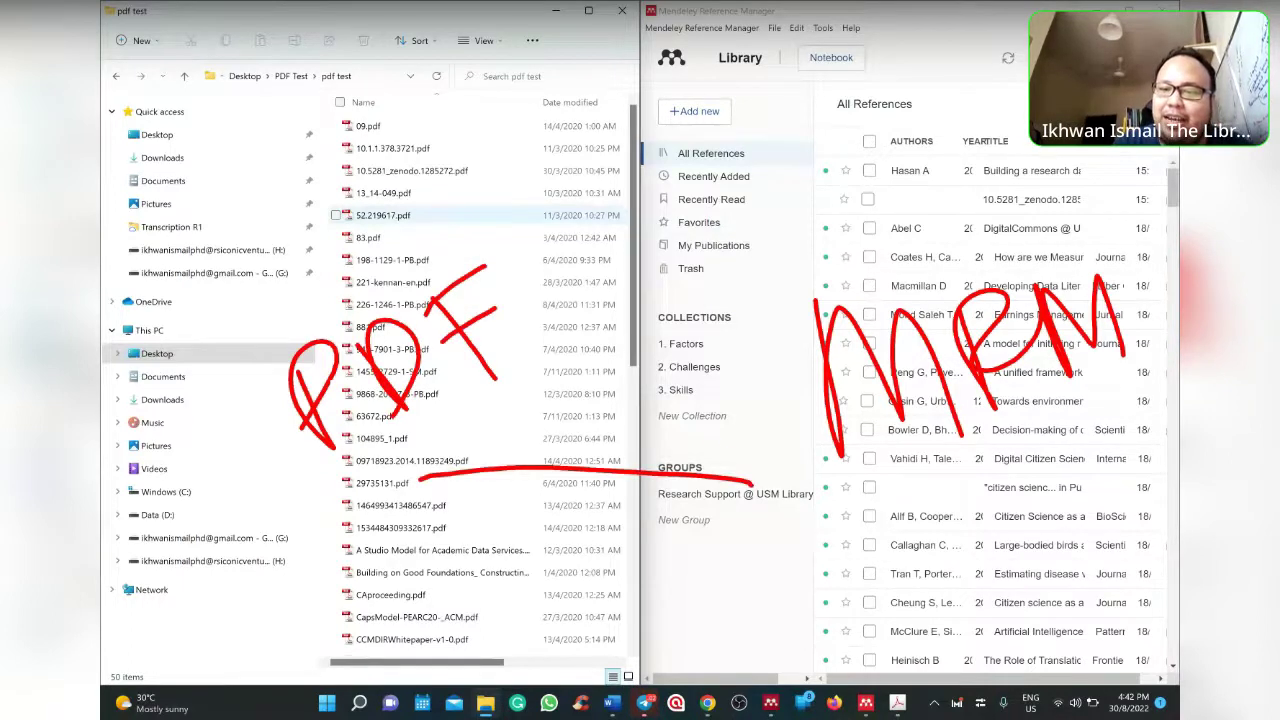
{"action": "left_click_drag", "start_coordinate": [712, 446], "coordinate": [810, 493]}
{"action": "left_click_drag", "start_coordinate": [810, 493], "coordinate": [718, 530]}
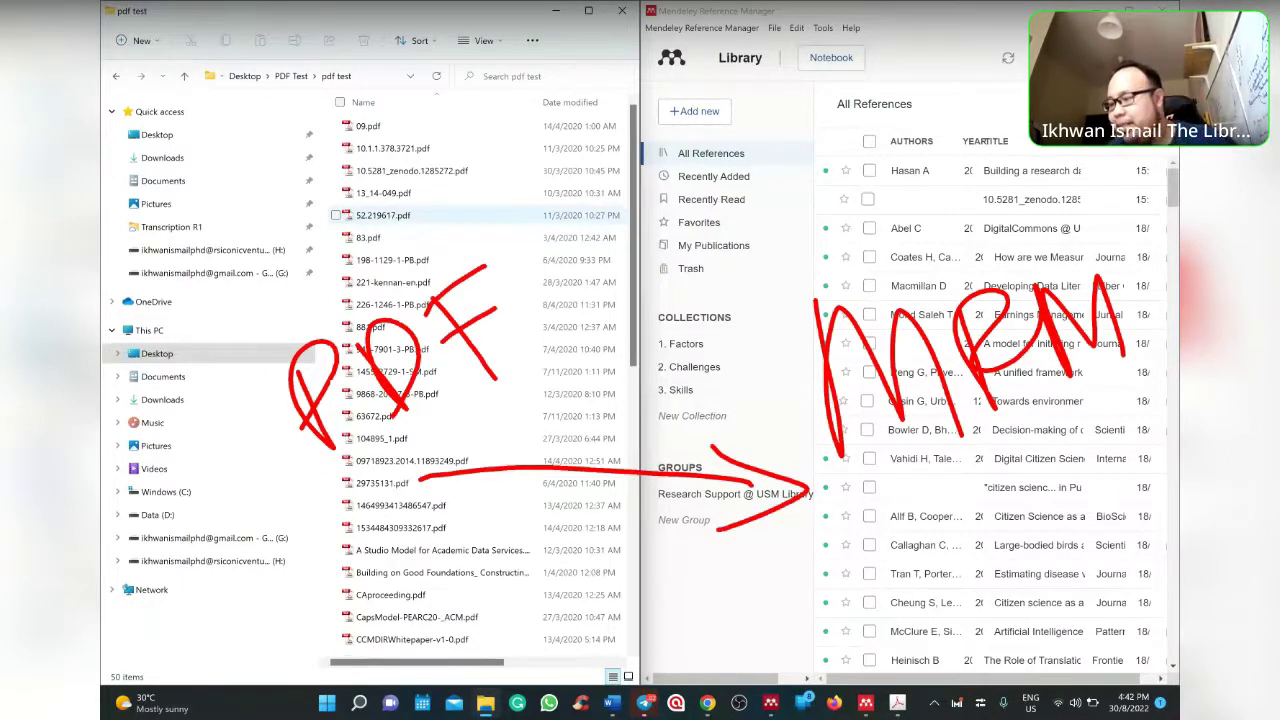
{"action": "key", "text": "Escape"}
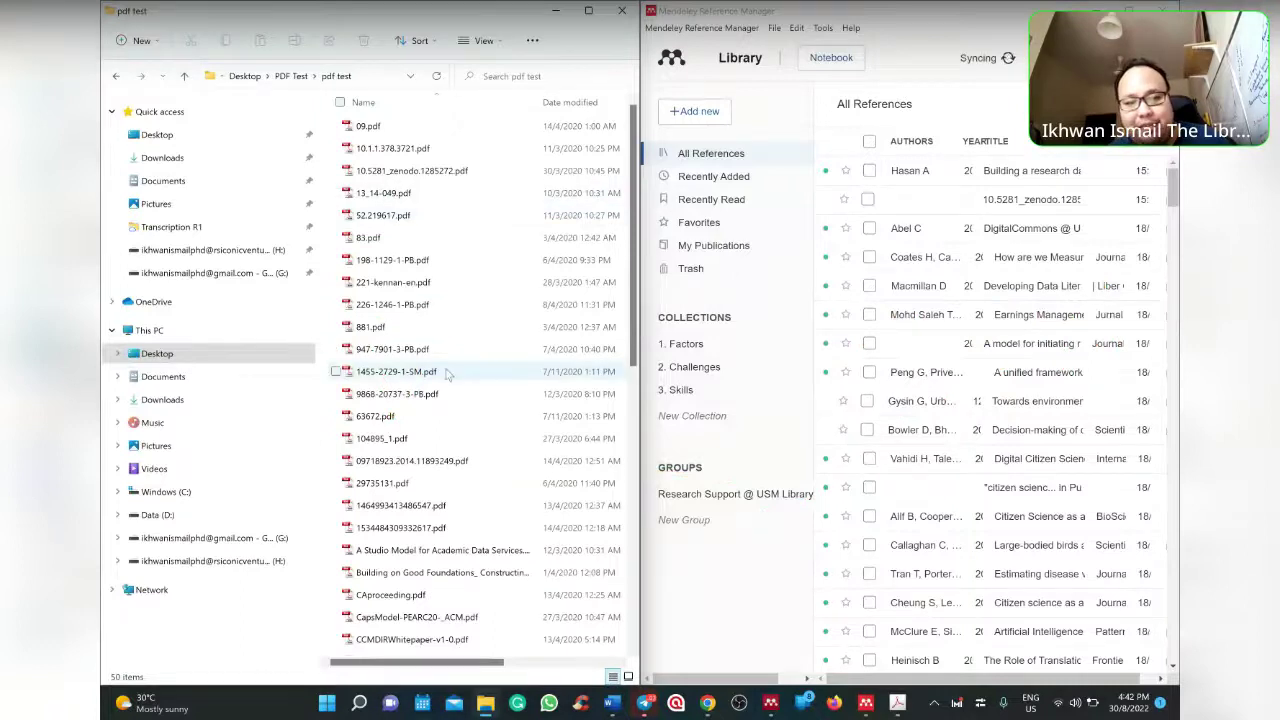
Add 1455-2729-1-SM.pdf to the Mendeley Reference Manager library and check its extracted details against the PDF.
{"action": "left_click_drag", "start_coordinate": [432, 374], "coordinate": [900, 352]}
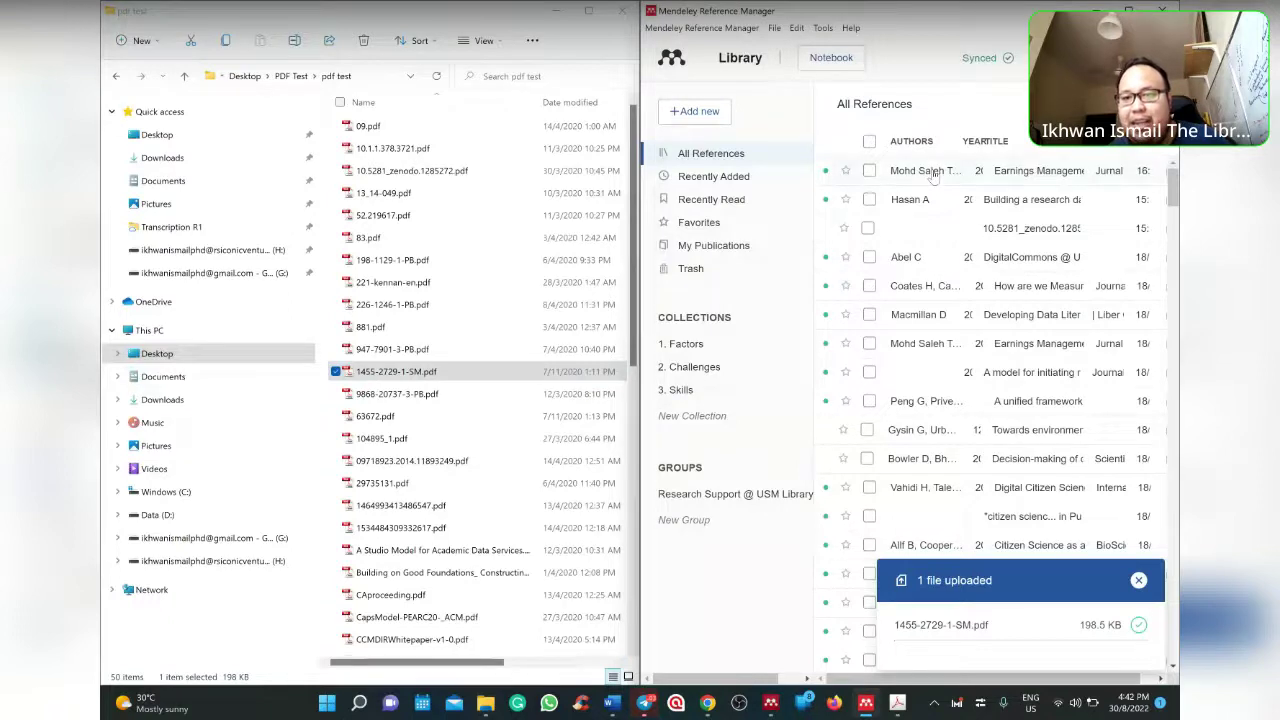
{"action": "left_click", "coordinate": [933, 174]}
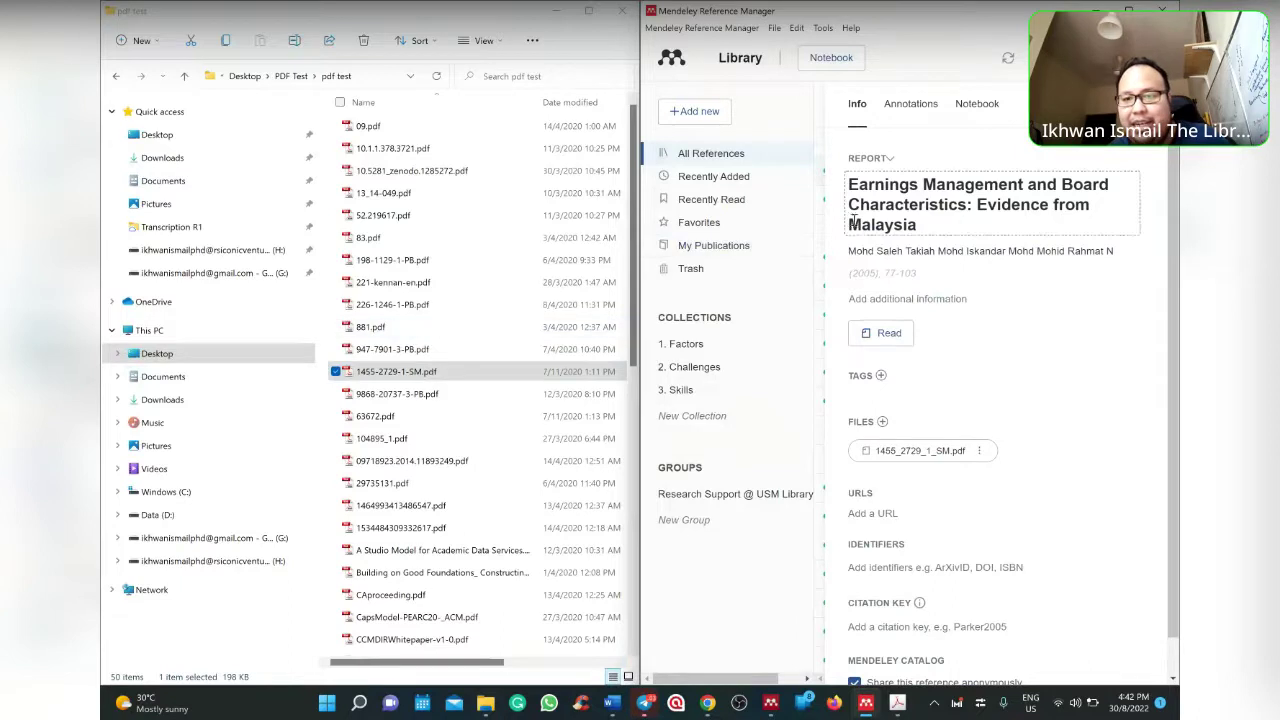
{"action": "left_click", "coordinate": [401, 379]}
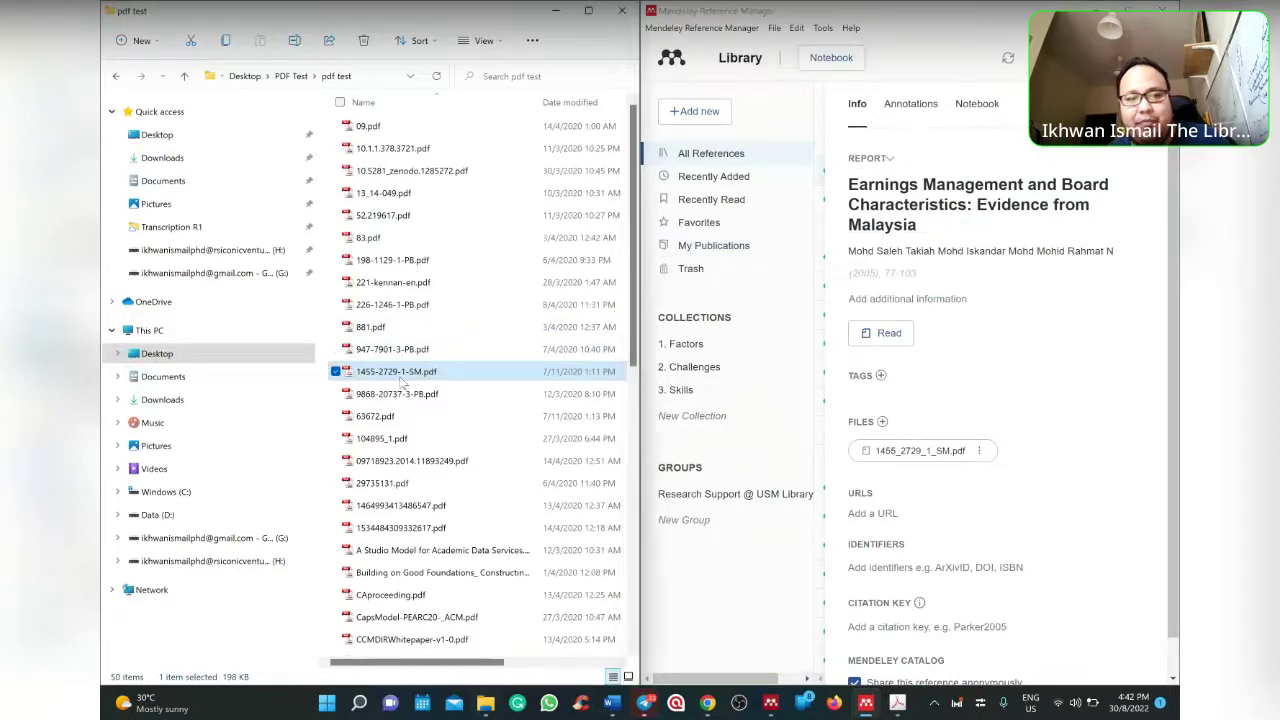
{"action": "double_click", "coordinate": [400, 380]}
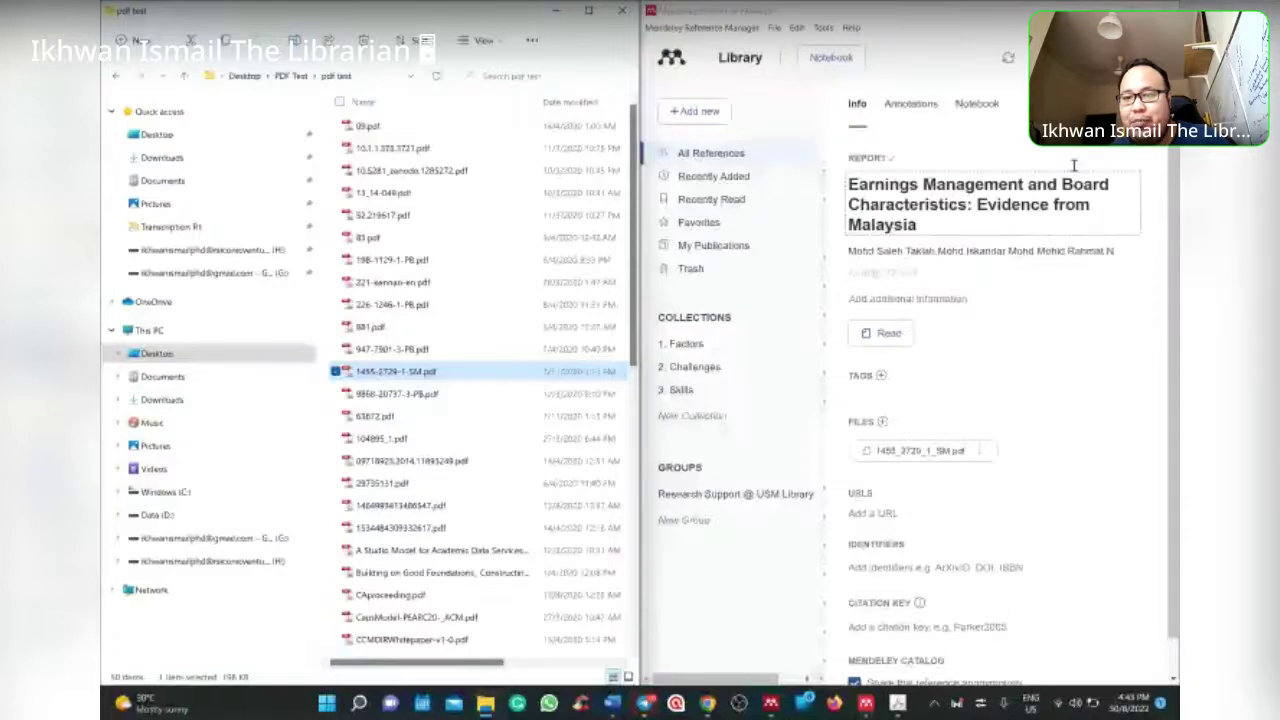
{"action": "left_click", "coordinate": [978, 172]}
Add all the PDF files in the "pdf test" folder to the Mendeley Reference Manager library at once.
{"action": "left_click", "coordinate": [448, 371]}
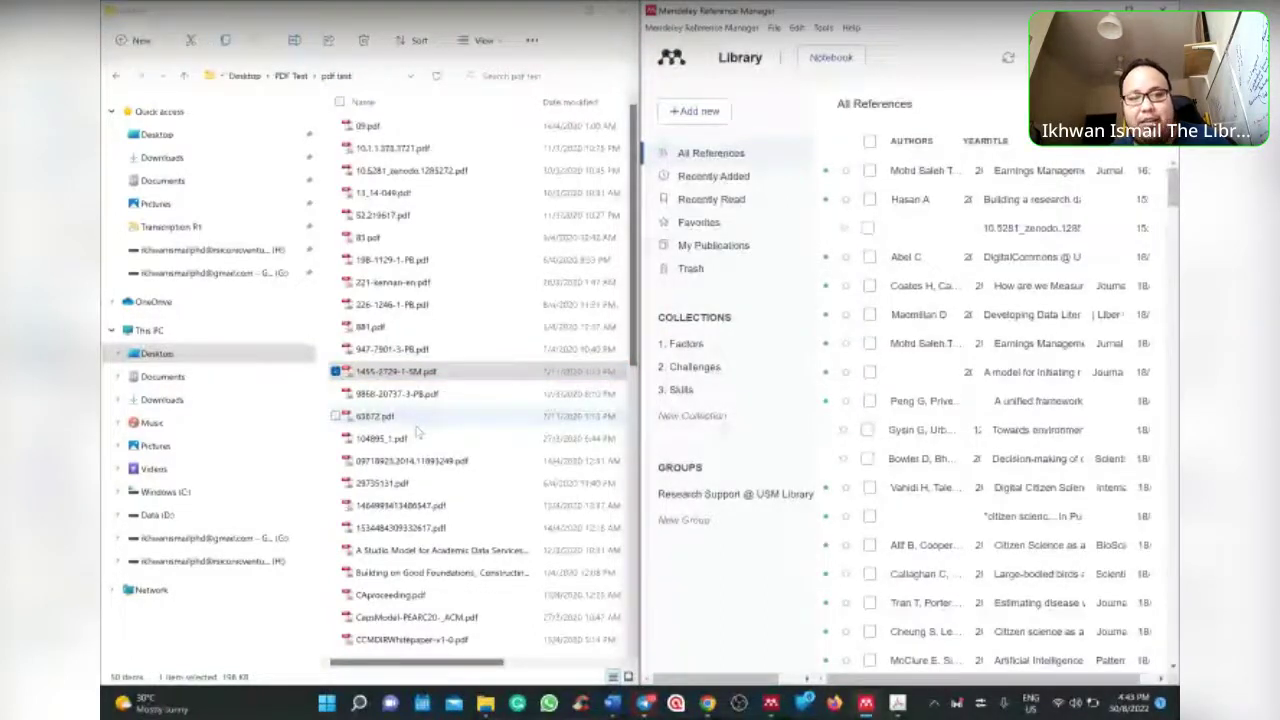
{"action": "key", "text": "ctrl+a"}
{"action": "left_click_drag", "start_coordinate": [420, 259], "coordinate": [1035, 245]}
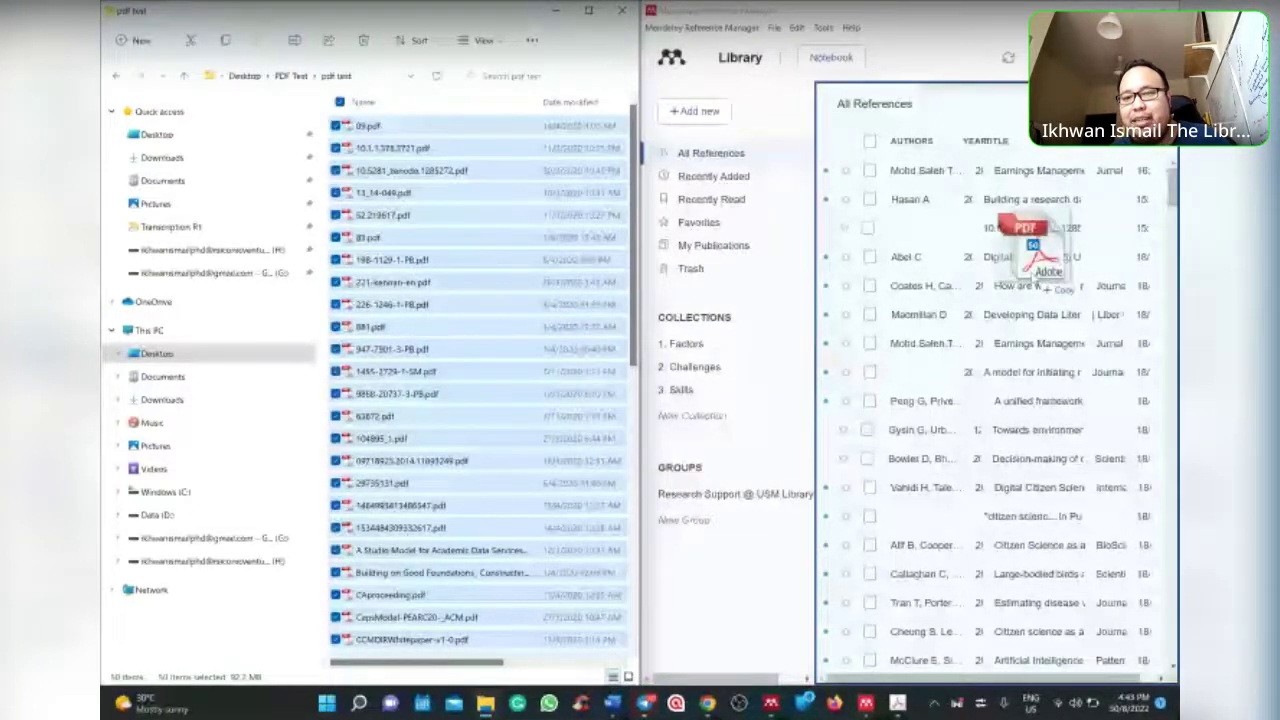
{"action": "left_click_drag", "start_coordinate": [1035, 245], "coordinate": [1035, 245]}
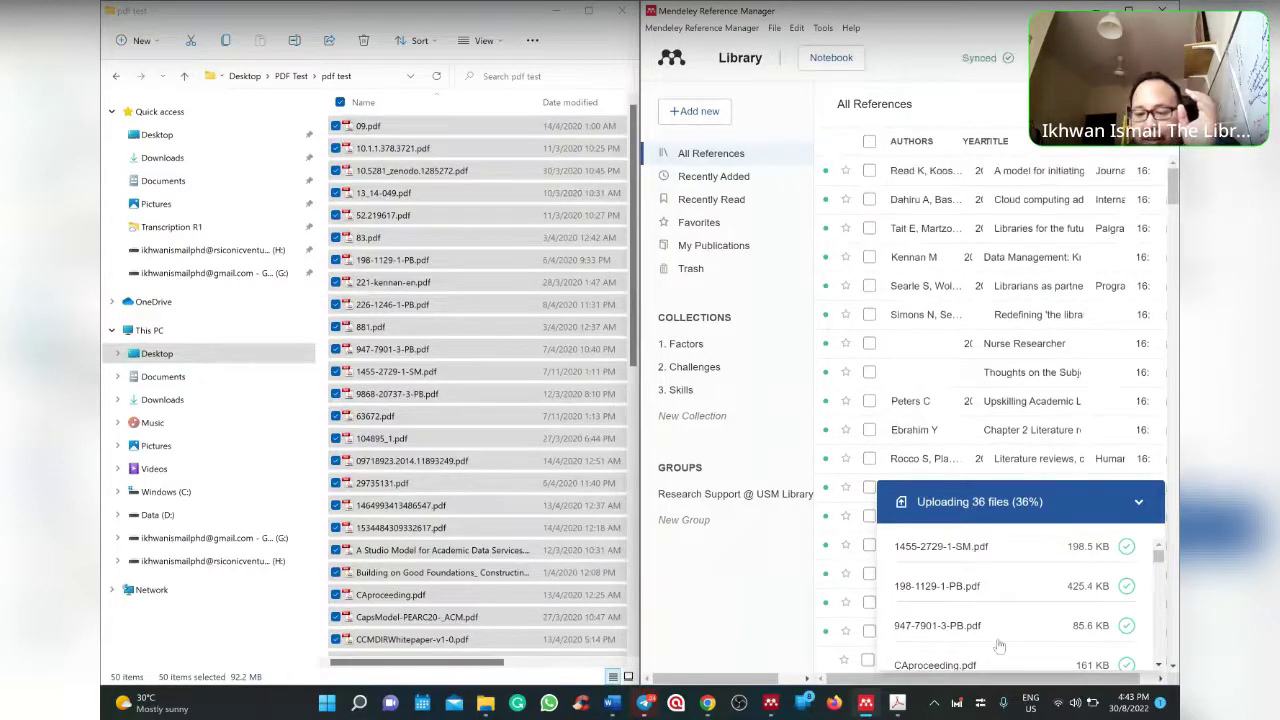
Switch to Adobe Acrobat, read the Mendeley Support Center chat and highlight the question "How to check the duplicates?".
{"action": "left_click", "coordinate": [899, 704]}
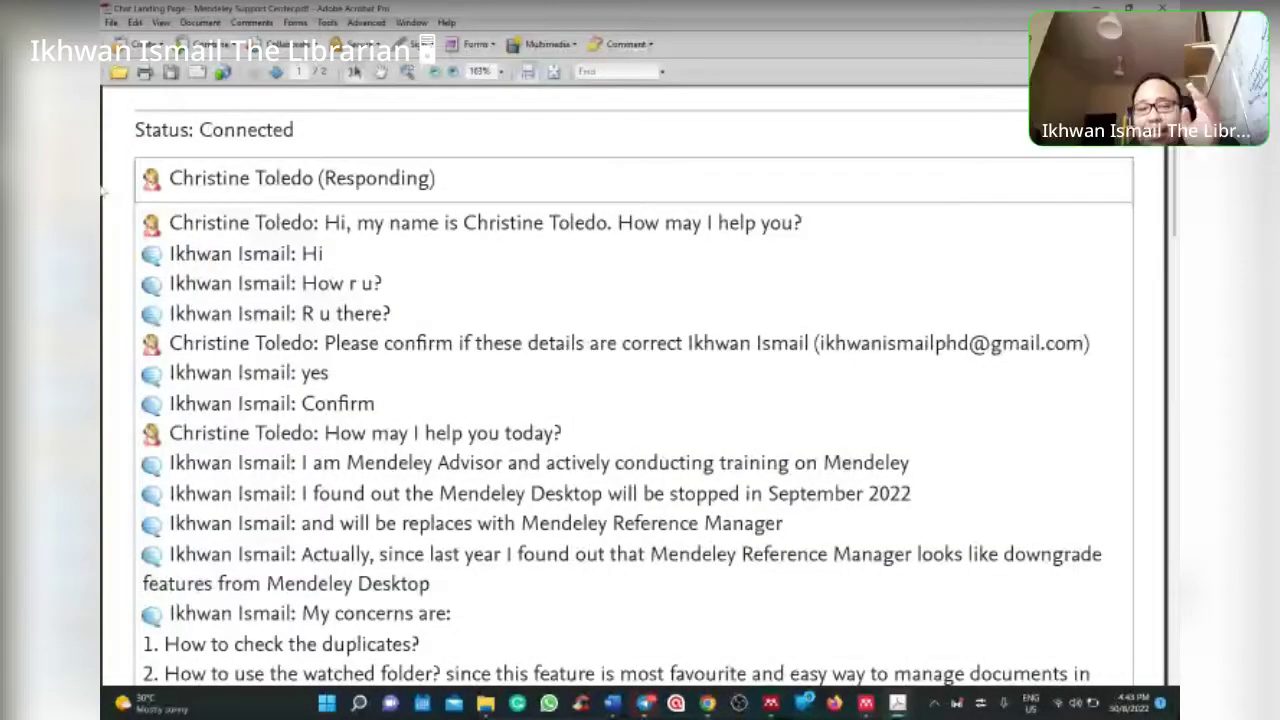
{"action": "scroll", "coordinate": [620, 400], "scroll_direction": "down", "scroll_amount": 1}
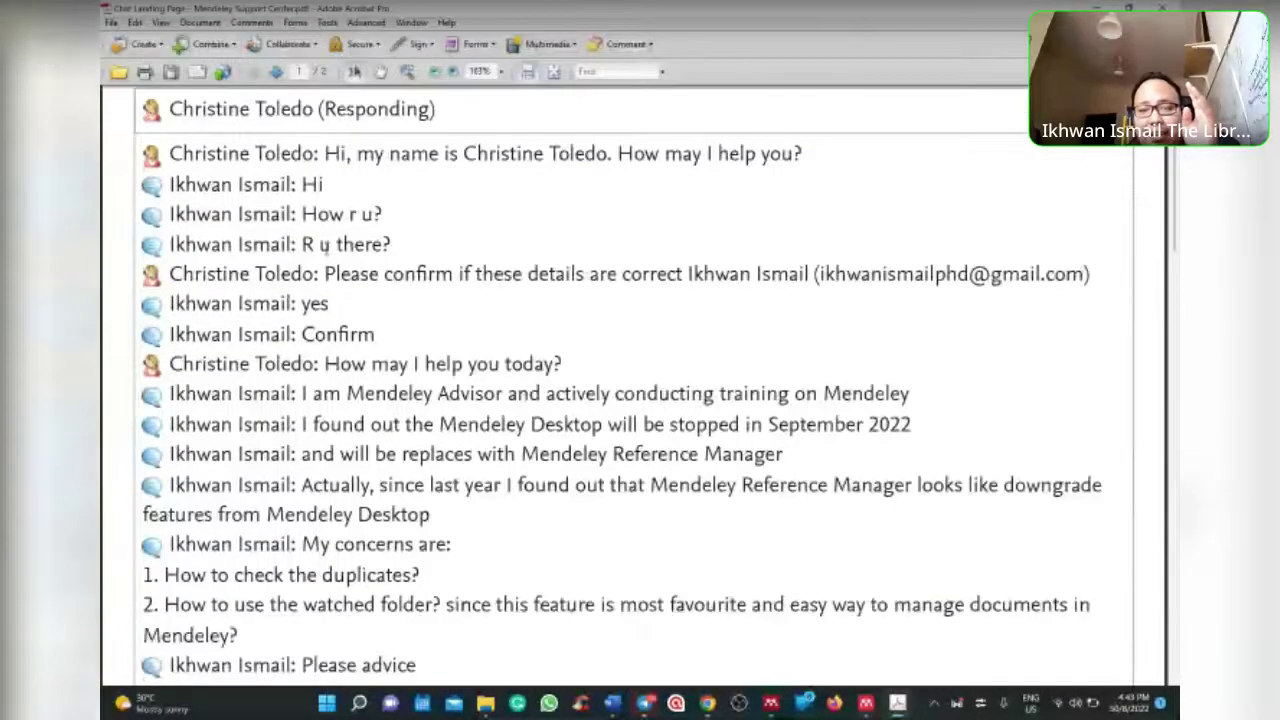
{"action": "scroll", "coordinate": [323, 246], "scroll_direction": "down", "scroll_amount": 2}
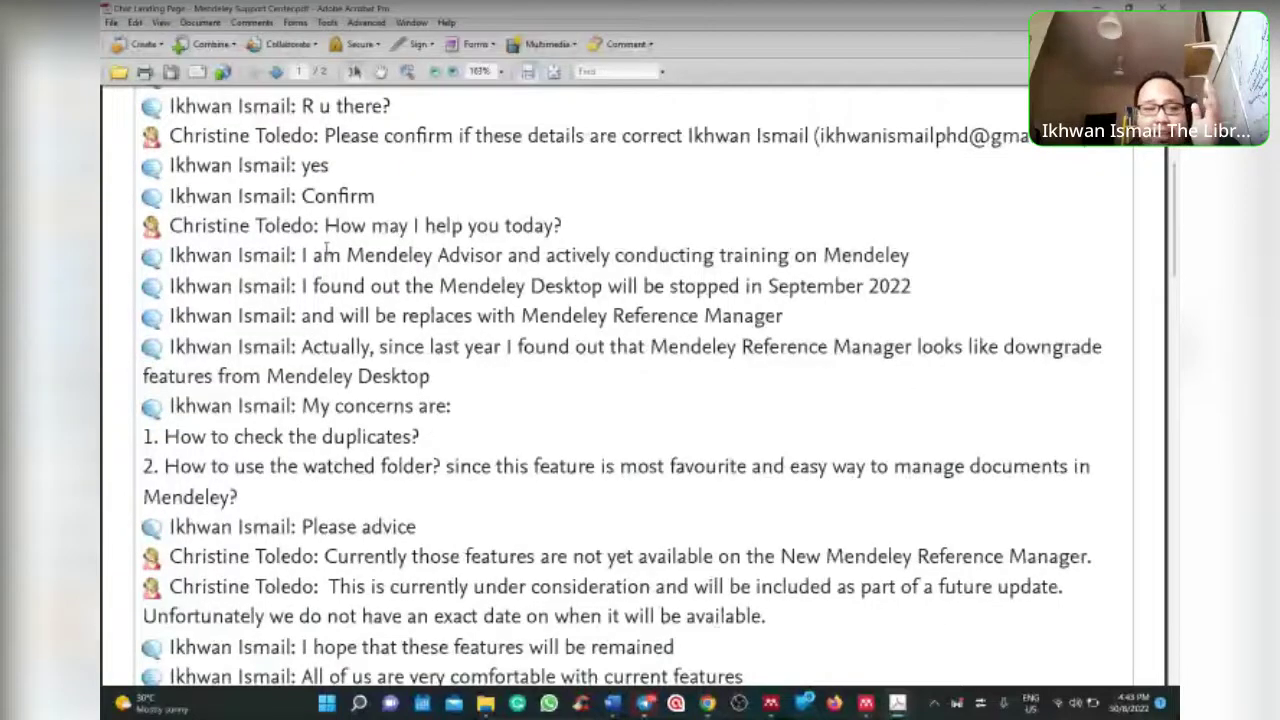
{"action": "scroll", "coordinate": [326, 250], "scroll_direction": "down", "scroll_amount": 1}
{"action": "scroll", "coordinate": [352, 255], "scroll_direction": "down", "scroll_amount": 1}
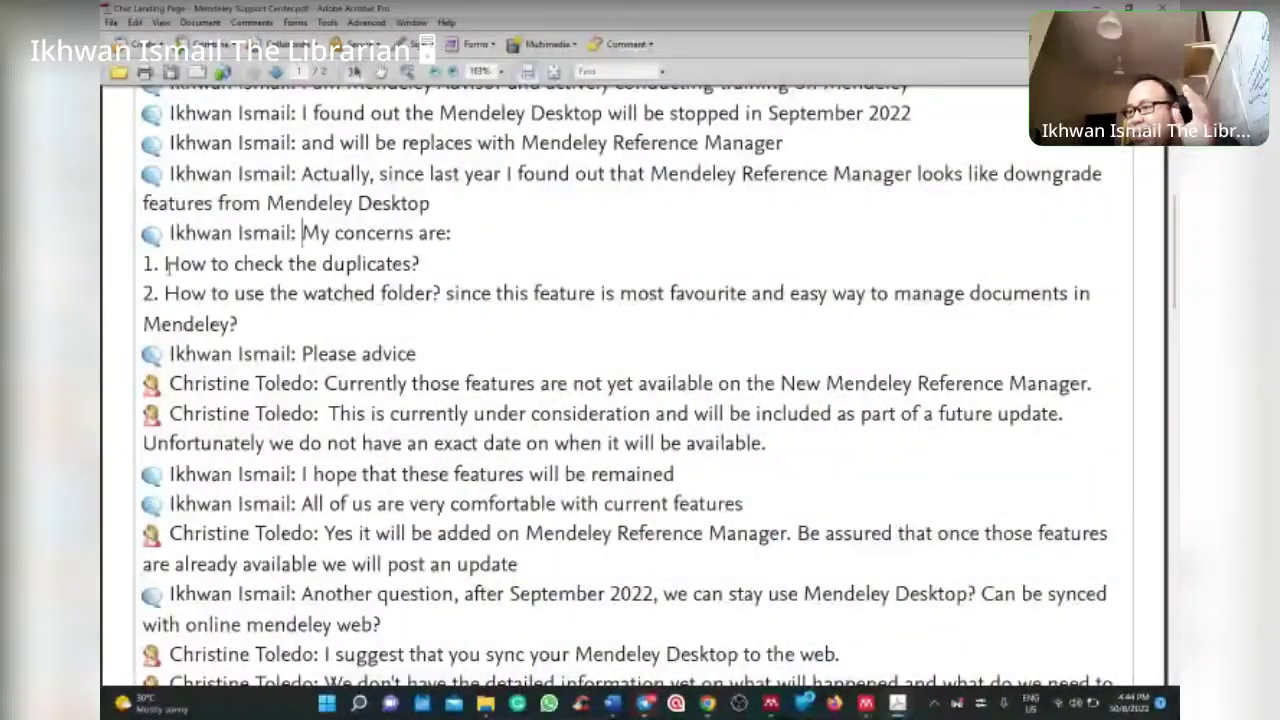
{"action": "left_click_drag", "start_coordinate": [166, 264], "coordinate": [419, 264]}
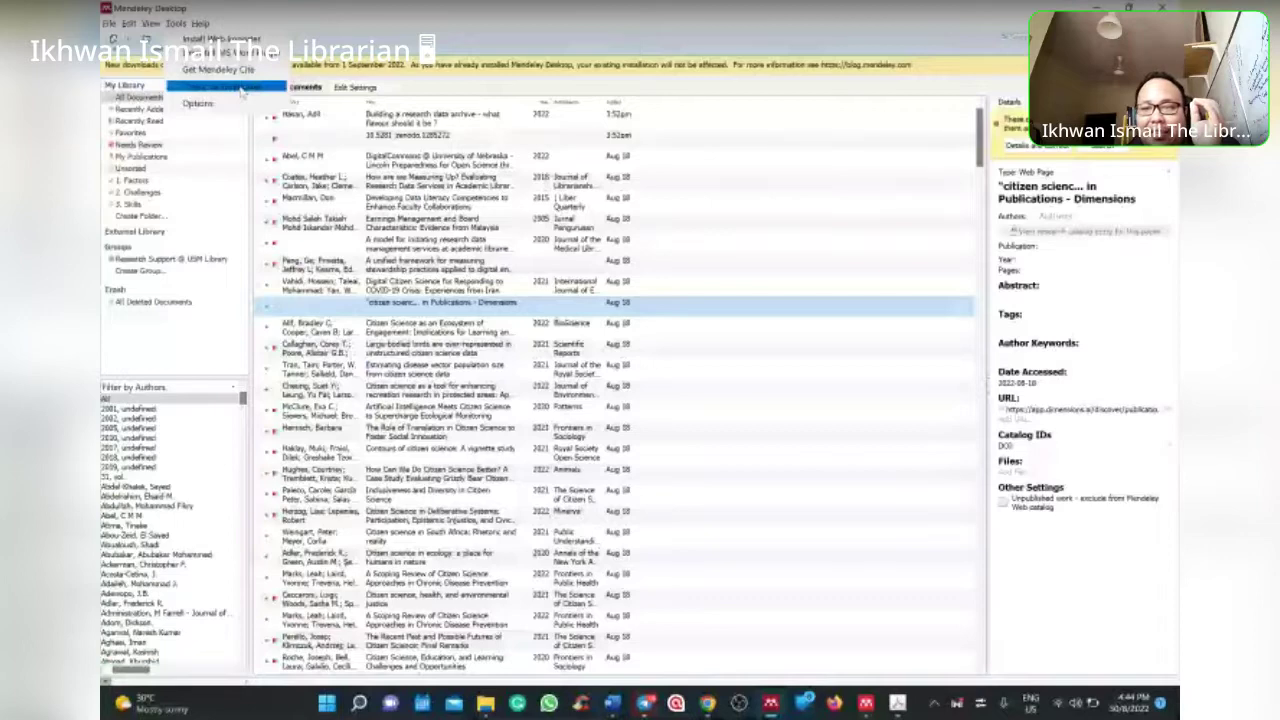
Locate the duplicate check in Mendeley Desktop, and examine the tool and help commands in Mendeley Reference Manager for an equivalent.
{"action": "left_click", "coordinate": [230, 87]}
{"action": "left_click", "coordinate": [874, 138]}
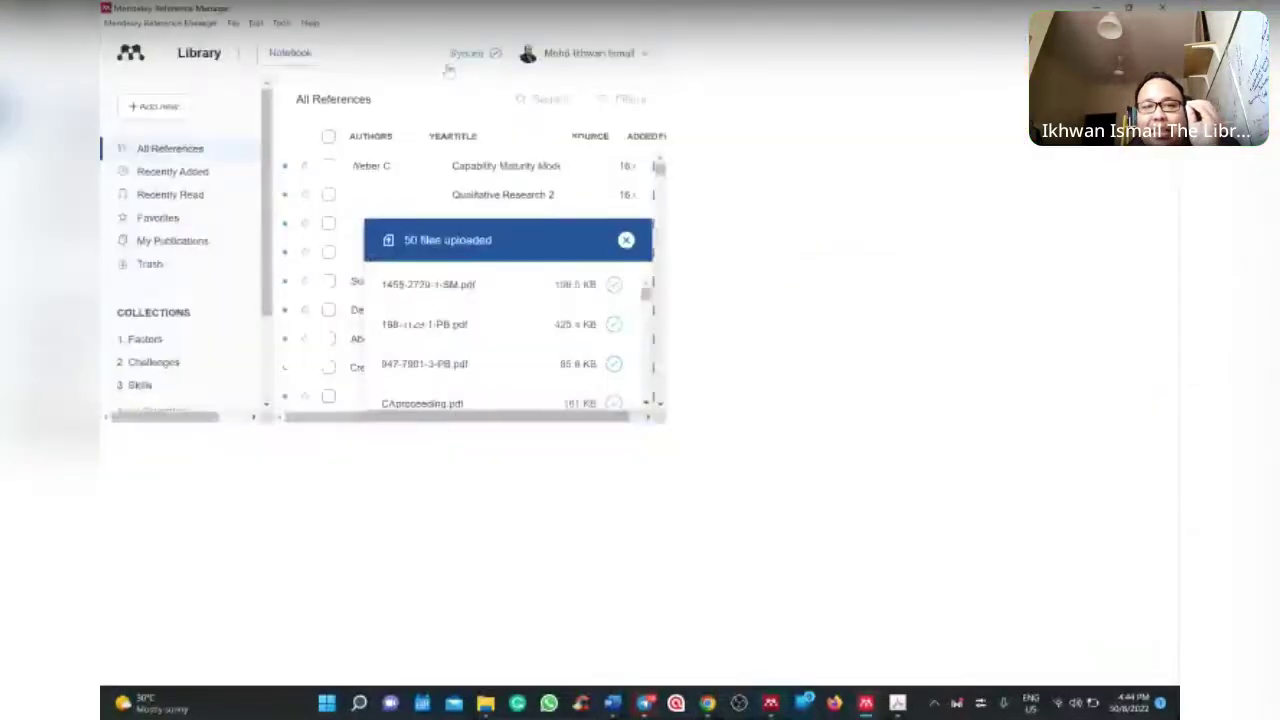
{"action": "left_click", "coordinate": [280, 23]}
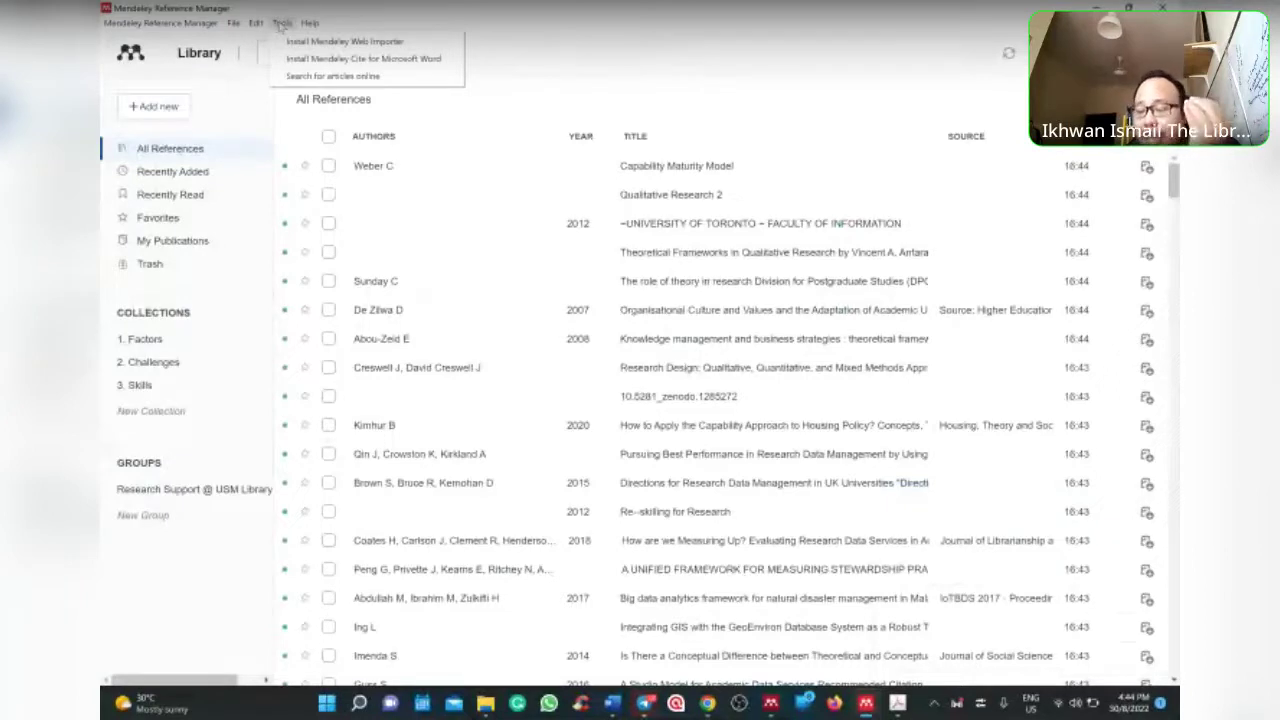
{"action": "mouse_move", "coordinate": [310, 23]}
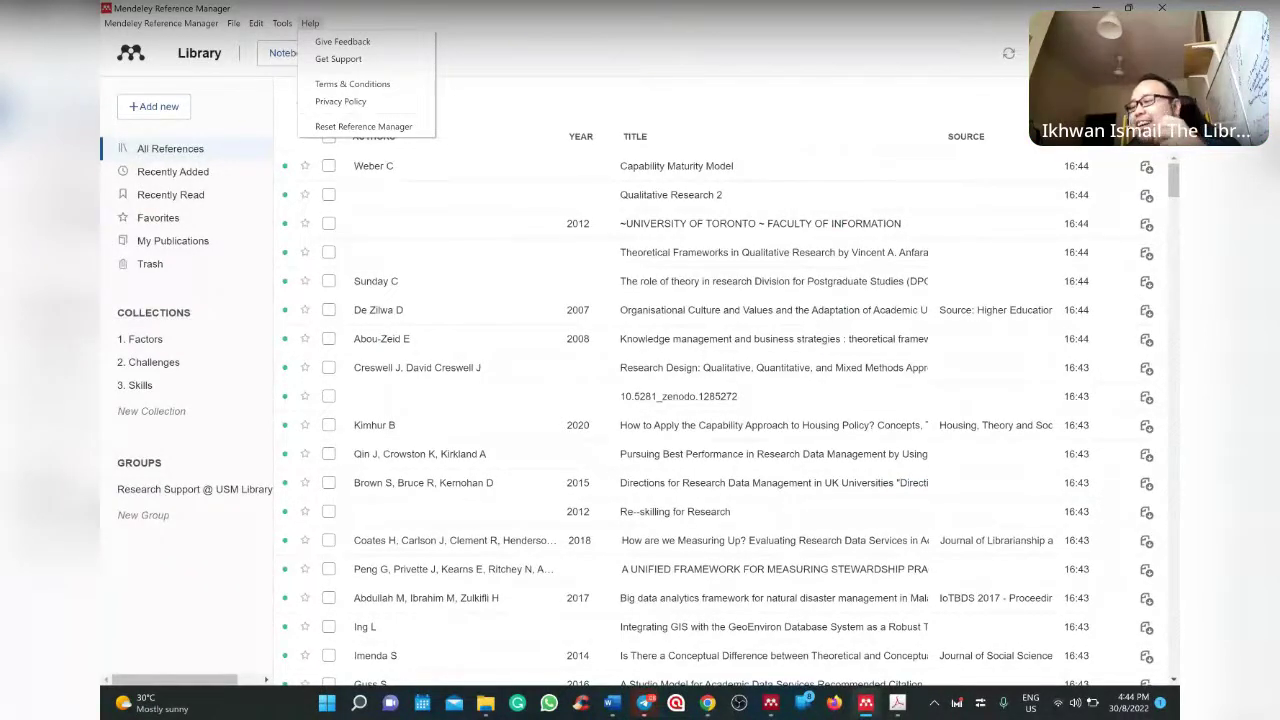
{"action": "left_click", "coordinate": [591, 92]}
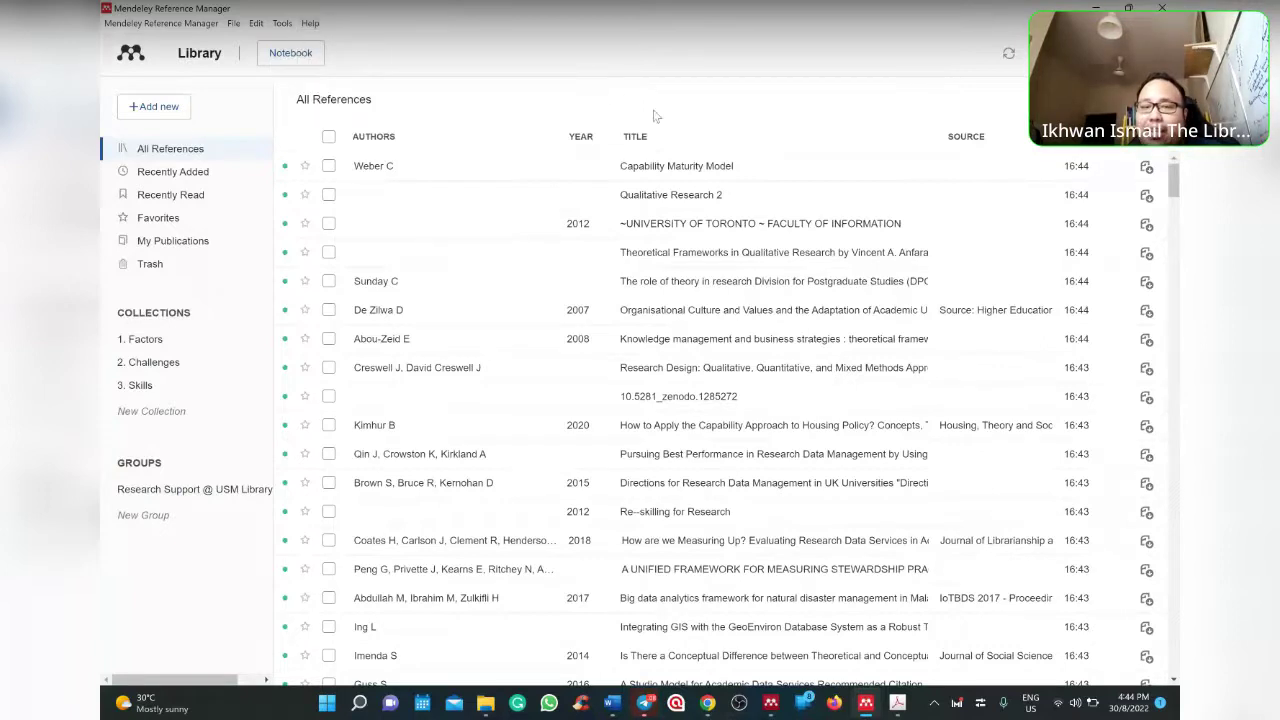
Sort the references by title to inspect repeated entries, and mark the 2011 "A capability maturity model for scientific data management: Evidence" entry as a favourite.
{"action": "left_click", "coordinate": [676, 145]}
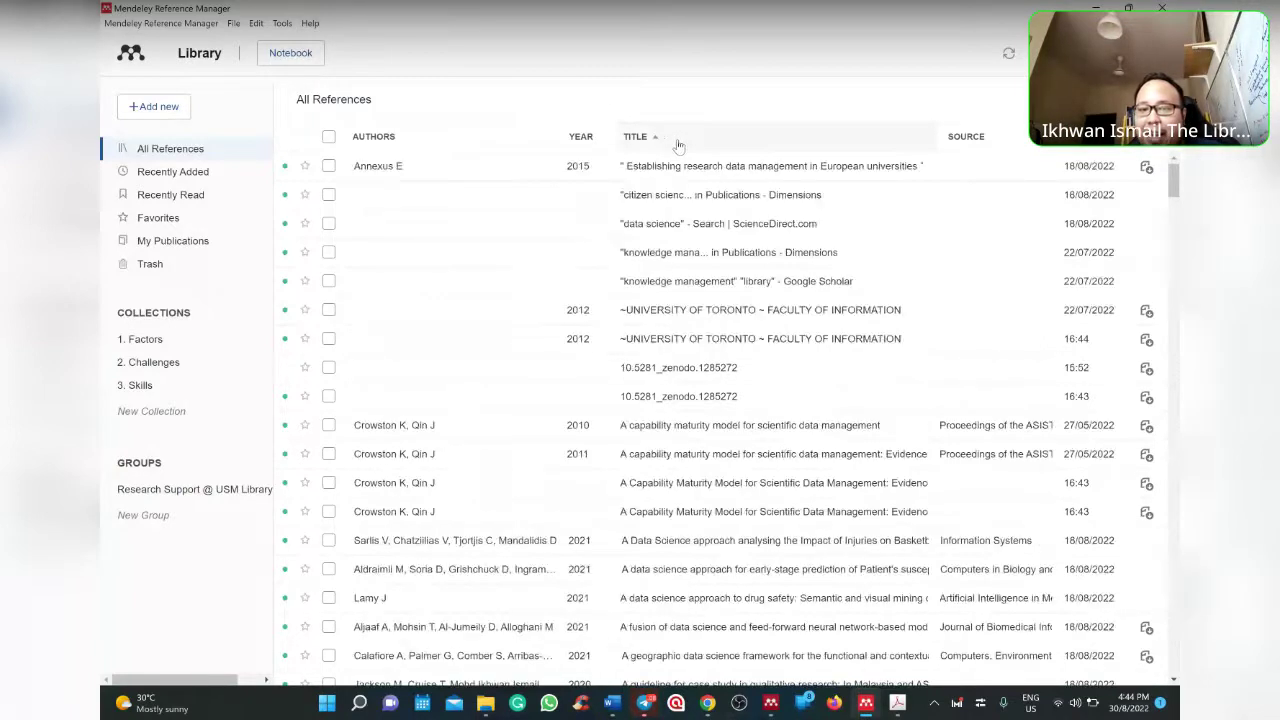
{"action": "scroll", "coordinate": [672, 345], "scroll_direction": "down", "scroll_amount": 1}
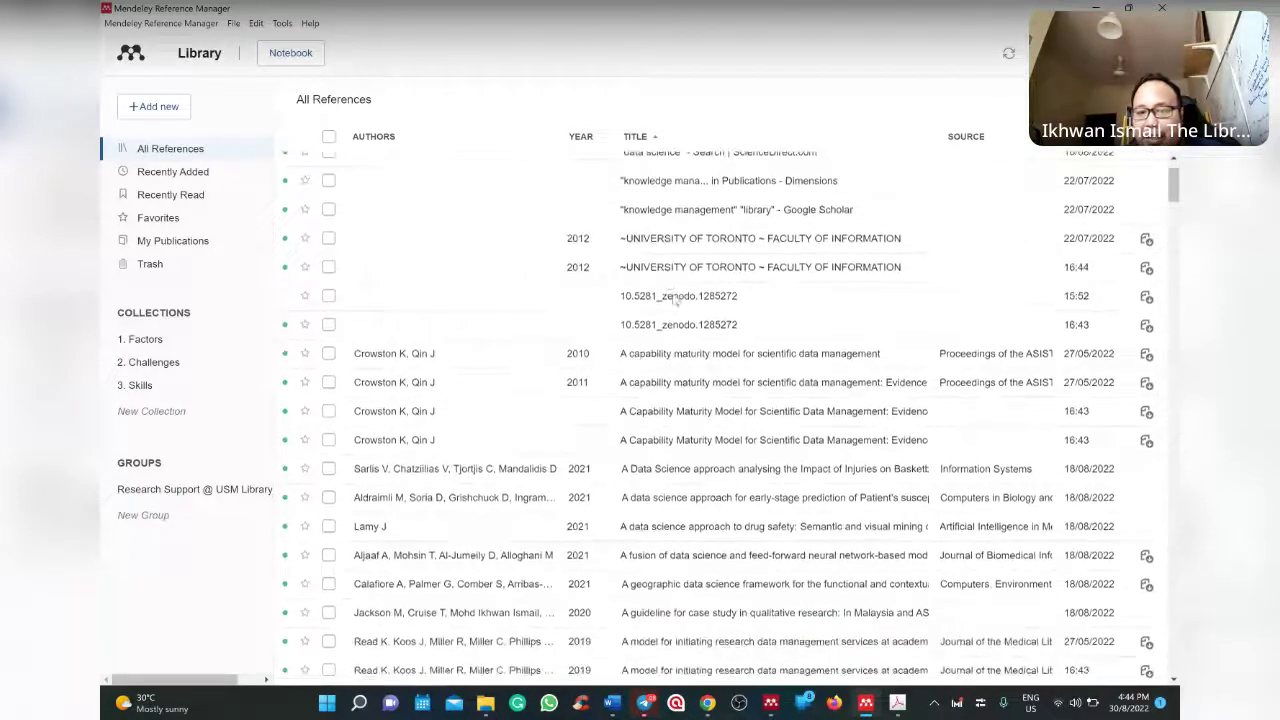
{"action": "left_click", "coordinate": [666, 245]}
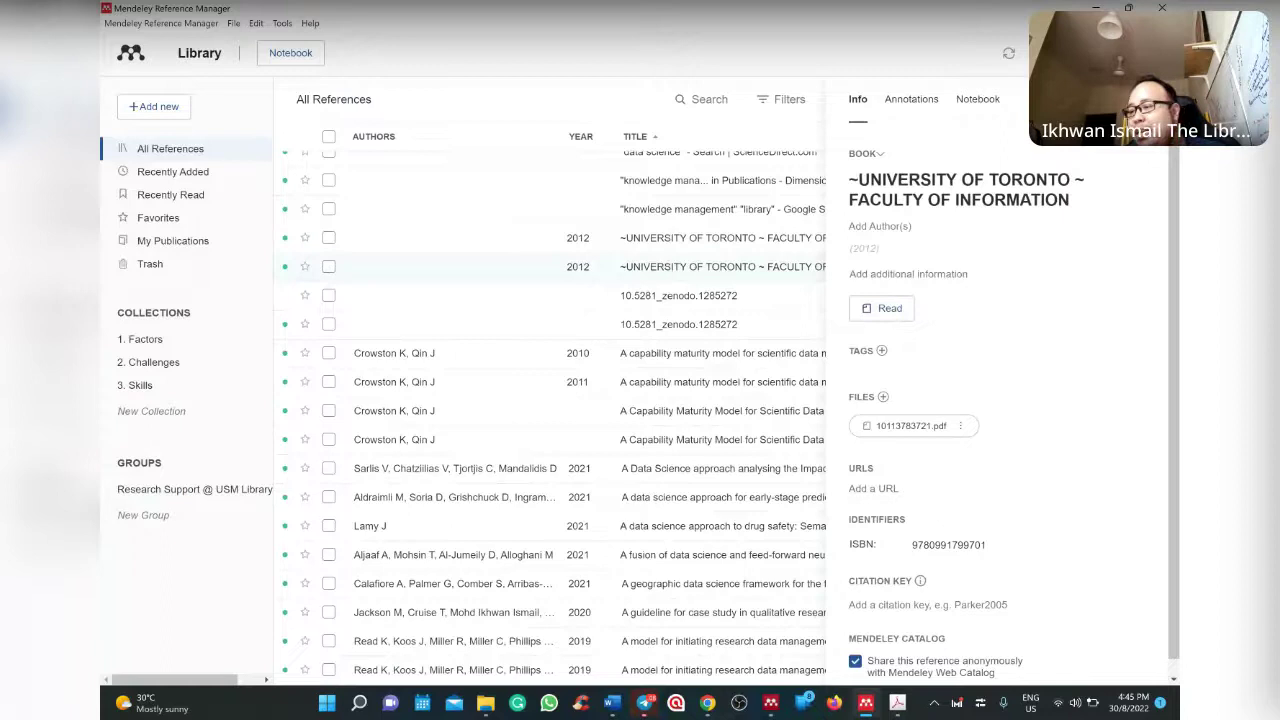
{"action": "key", "text": "Escape"}
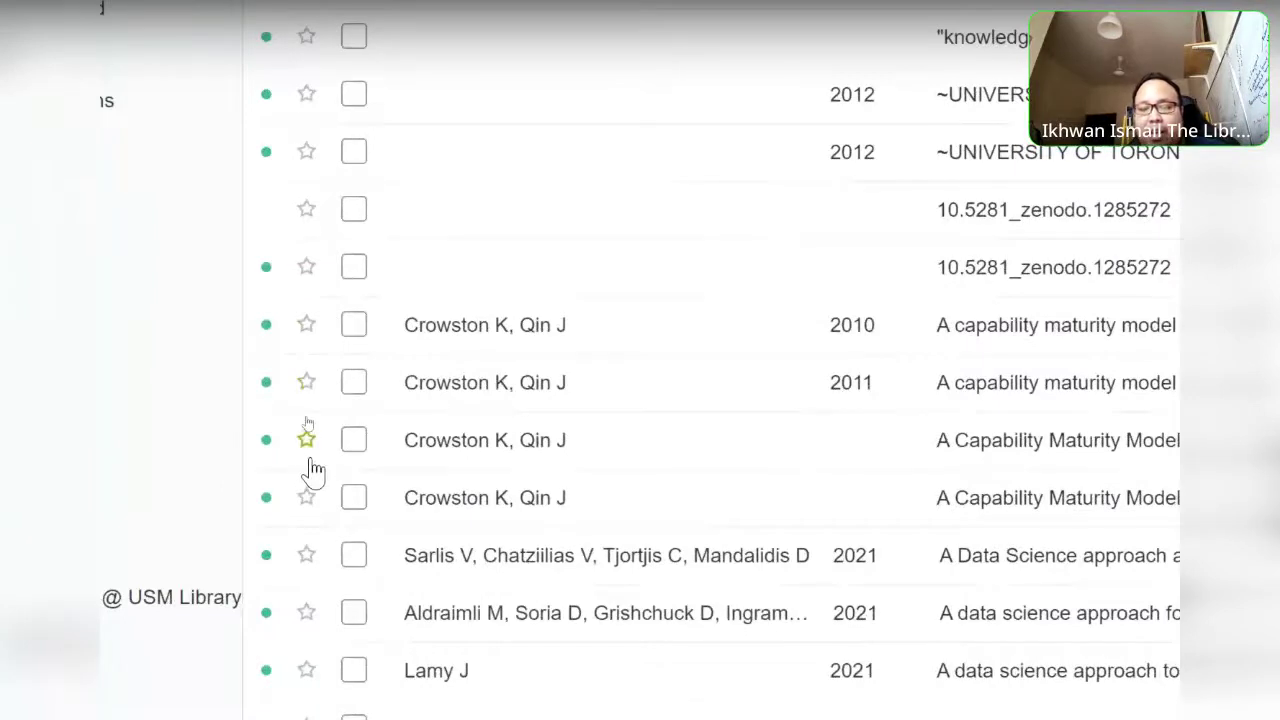
{"action": "left_click", "coordinate": [308, 397]}
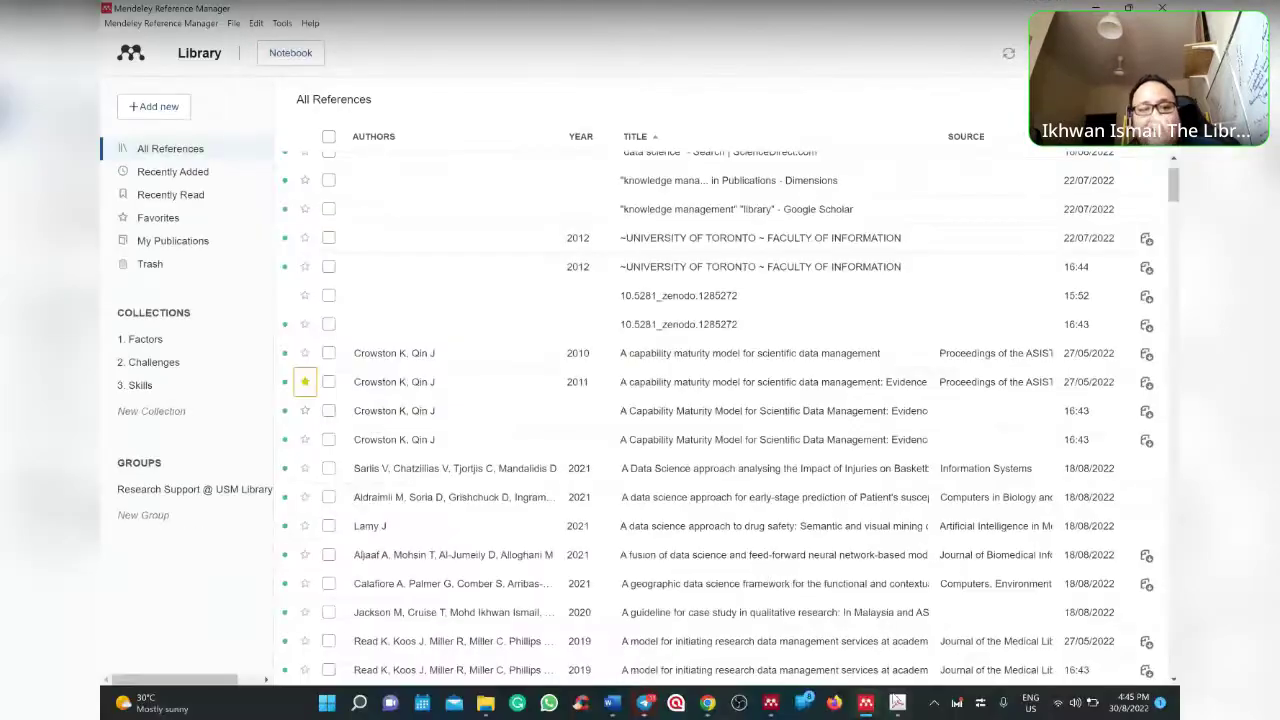
Return to the support chat in Adobe Acrobat, highlight the feature-availability reply and the duplicates question, and set the zoom to 200%.
{"action": "left_click", "coordinate": [897, 703]}
{"action": "left_click_drag", "start_coordinate": [324, 349], "coordinate": [1087, 352]}
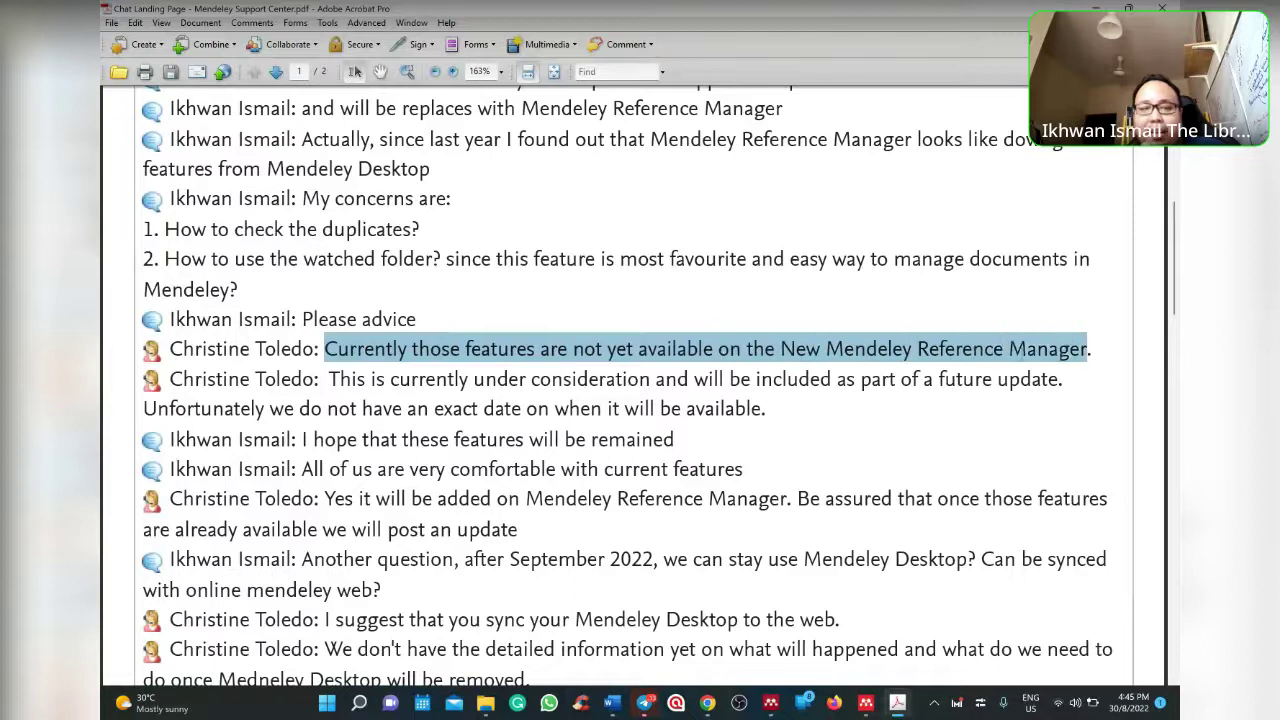
{"action": "left_click_drag", "start_coordinate": [167, 229], "coordinate": [425, 232]}
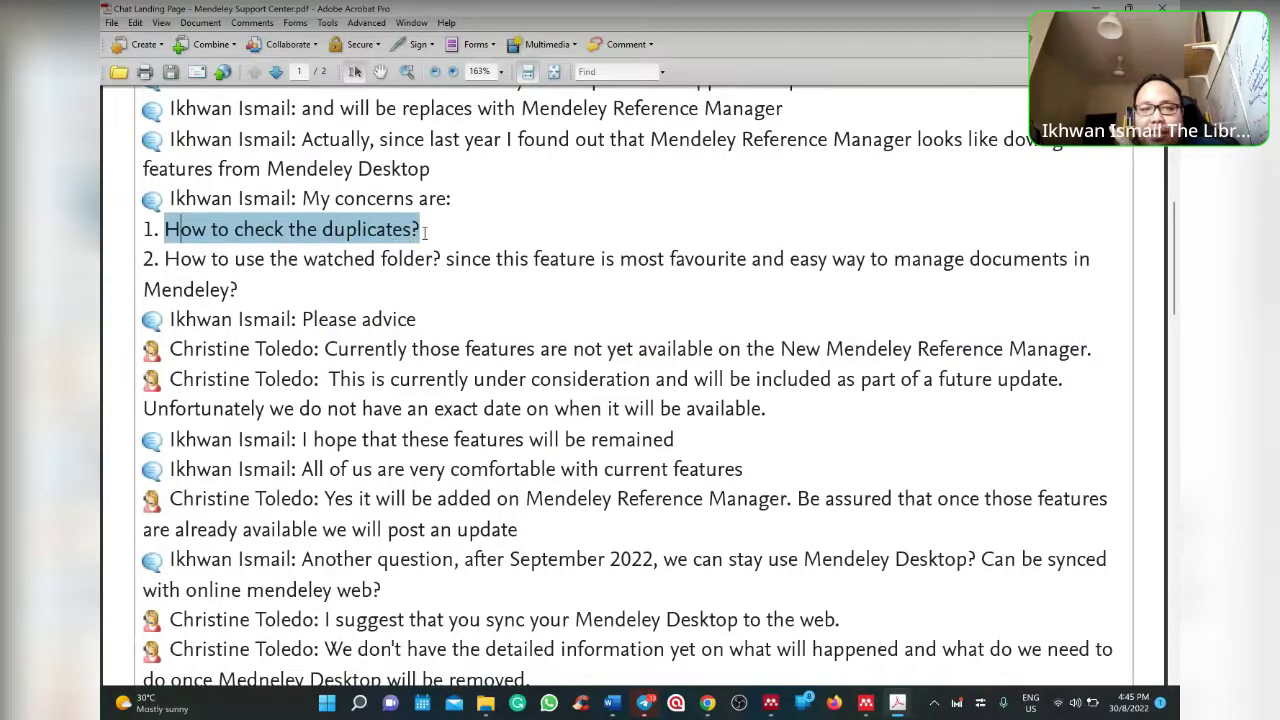
{"action": "left_click", "coordinate": [453, 72]}
{"action": "left_click", "coordinate": [453, 72]}
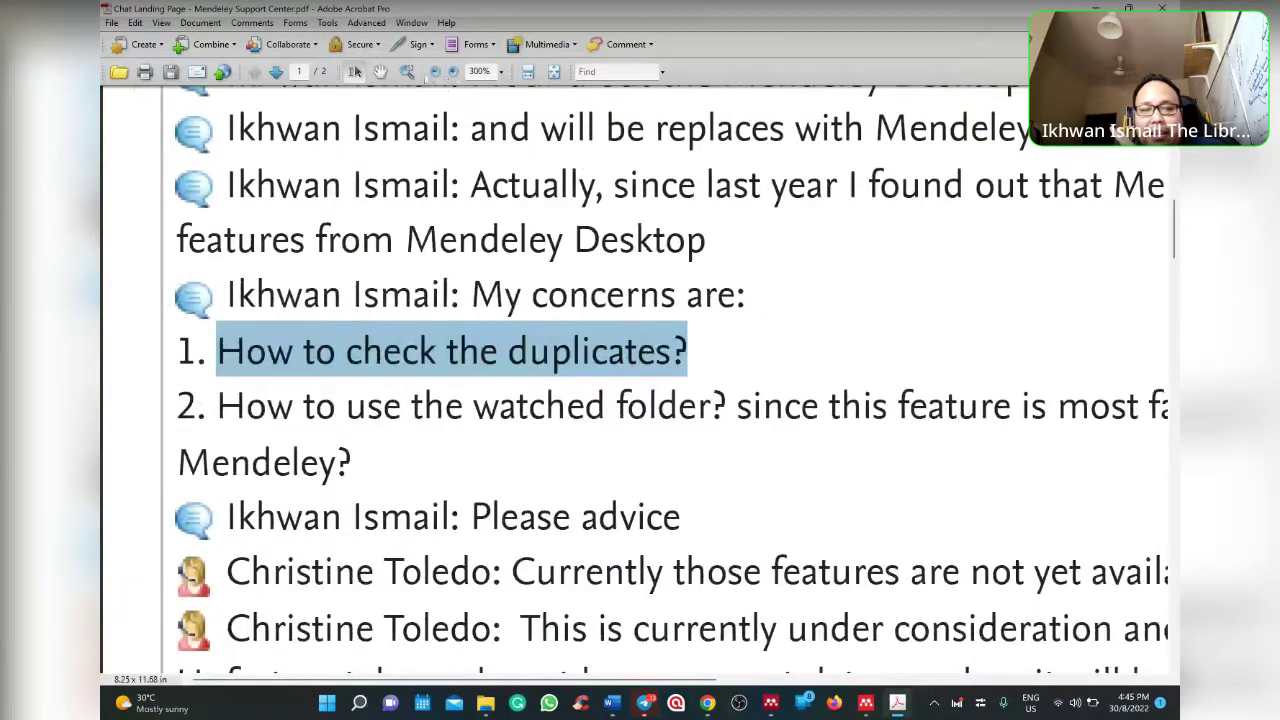
{"action": "left_click", "coordinate": [433, 72]}
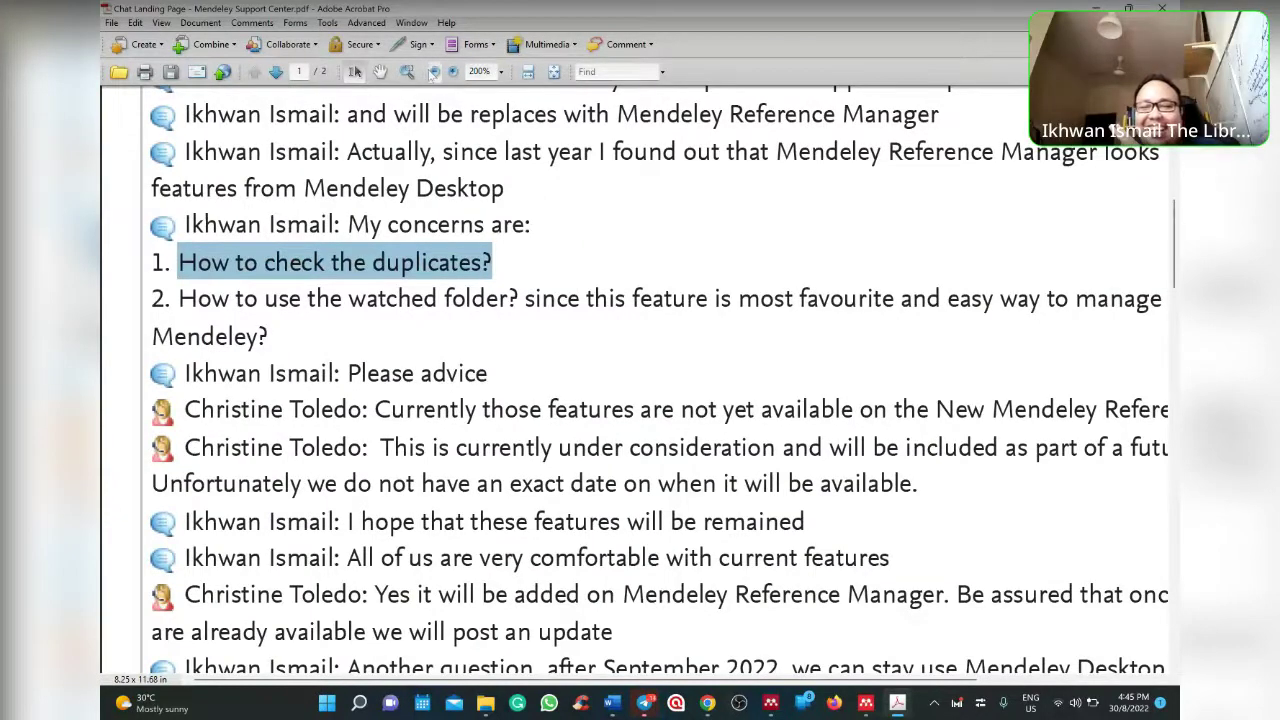
Fit the support chat to the page width, highlight the "Currently those features are not yet available" reply, and read the replies below it.
{"action": "key", "text": "ctrl+2"}
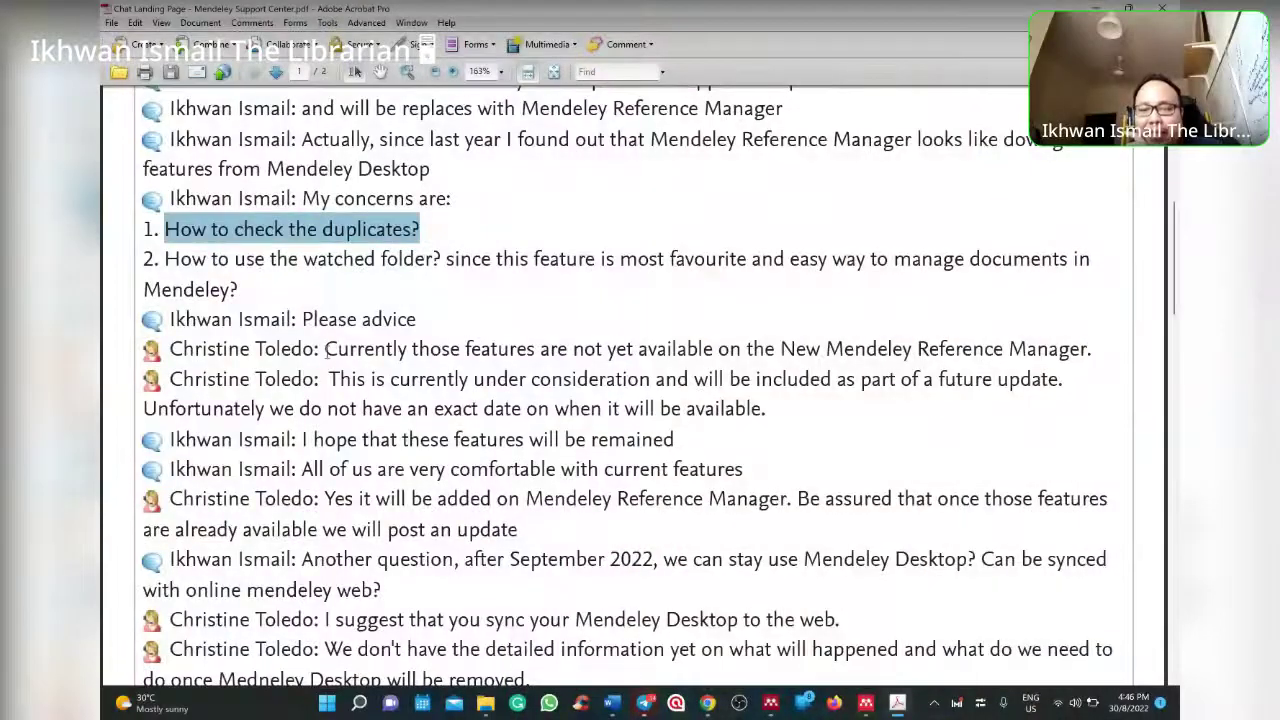
{"action": "left_click_drag", "start_coordinate": [326, 349], "coordinate": [1090, 350]}
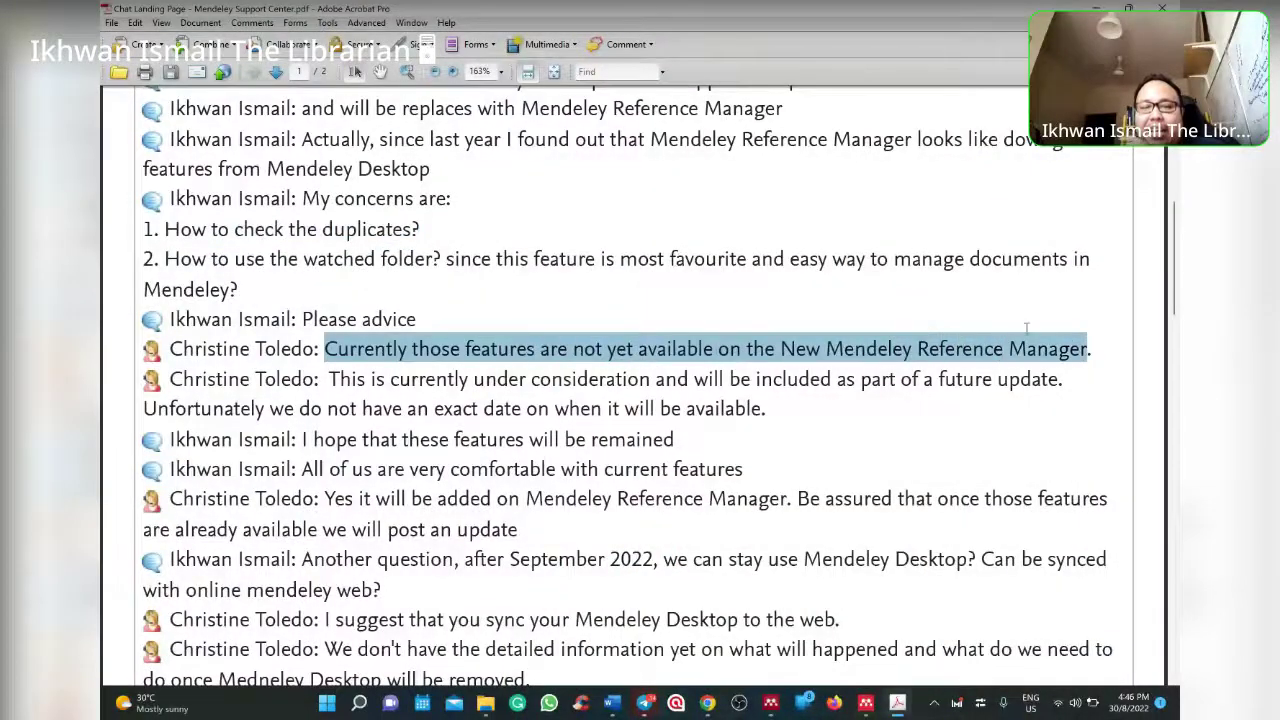
{"action": "left_click", "coordinate": [362, 384]}
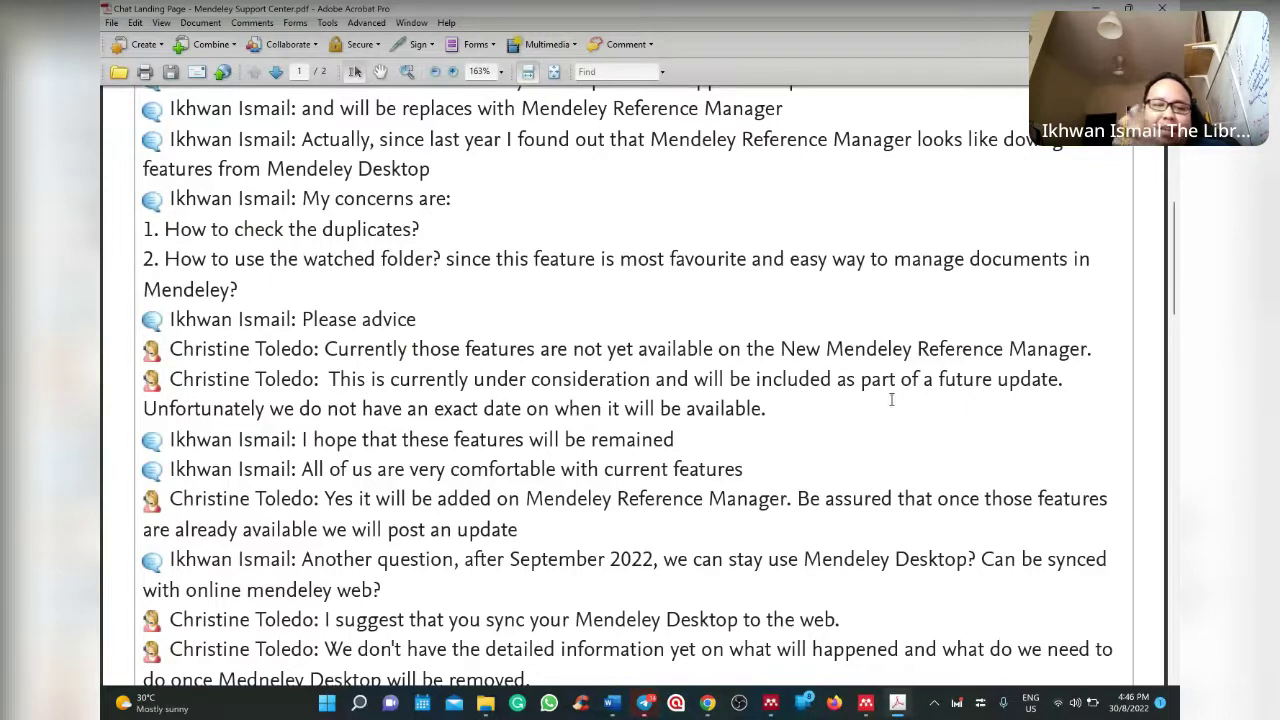
{"action": "scroll", "coordinate": [897, 391], "scroll_direction": "down", "scroll_amount": 2}
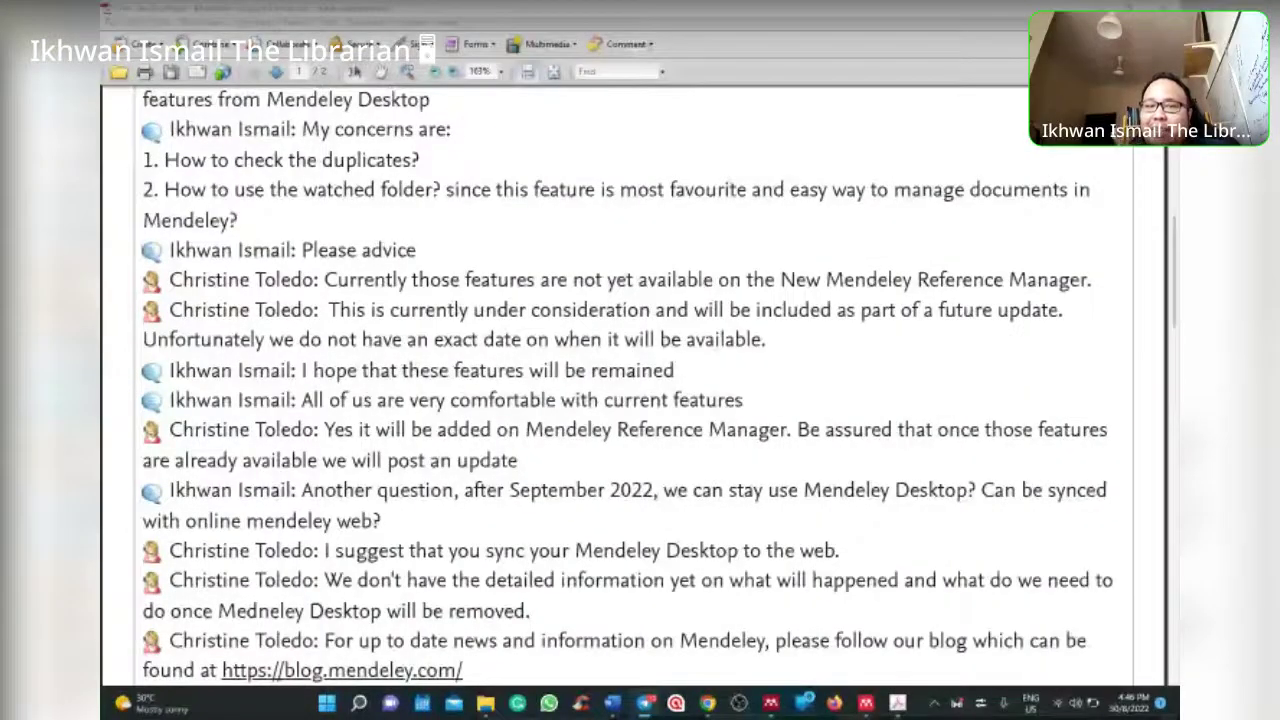
Switch between Mendeley Reference Manager and Mendeley Desktop to compare their reference lists, and examine the All References entry in Reference Manager.
{"action": "key", "text": "alt+Tab"}
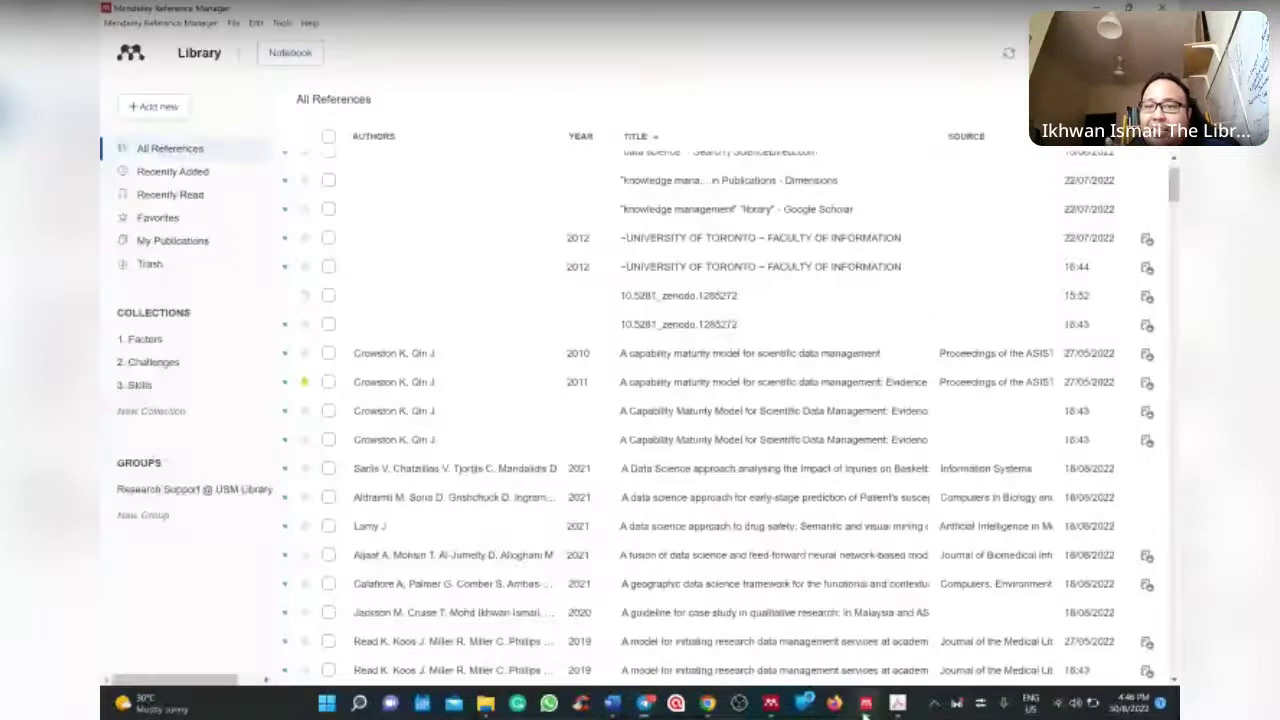
{"action": "scroll", "coordinate": [788, 388], "scroll_direction": "down", "scroll_amount": 5}
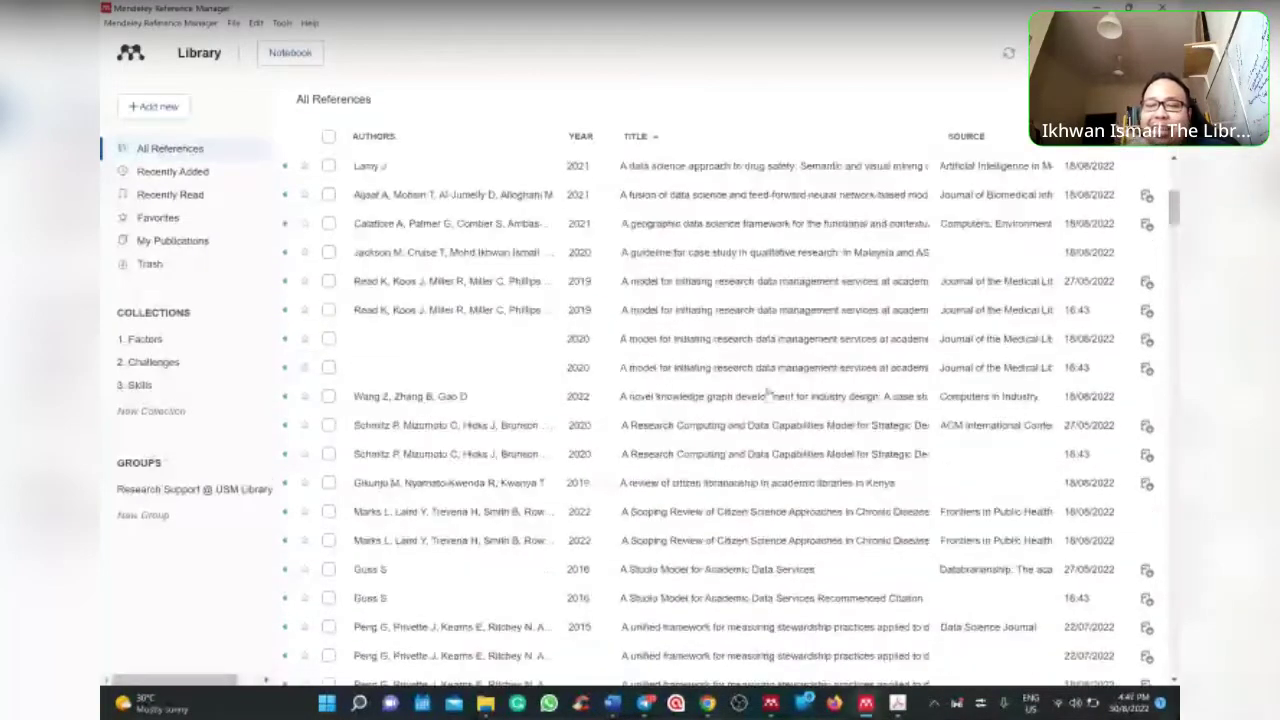
{"action": "key", "text": "alt+Tab"}
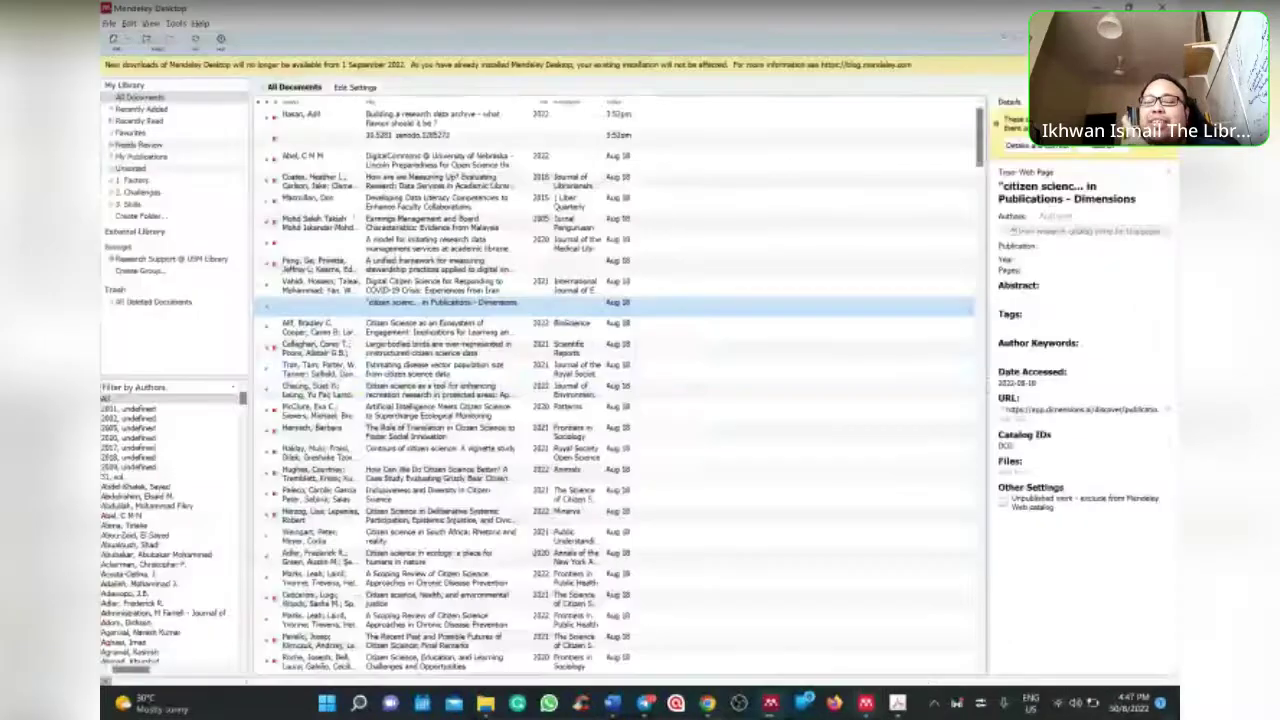
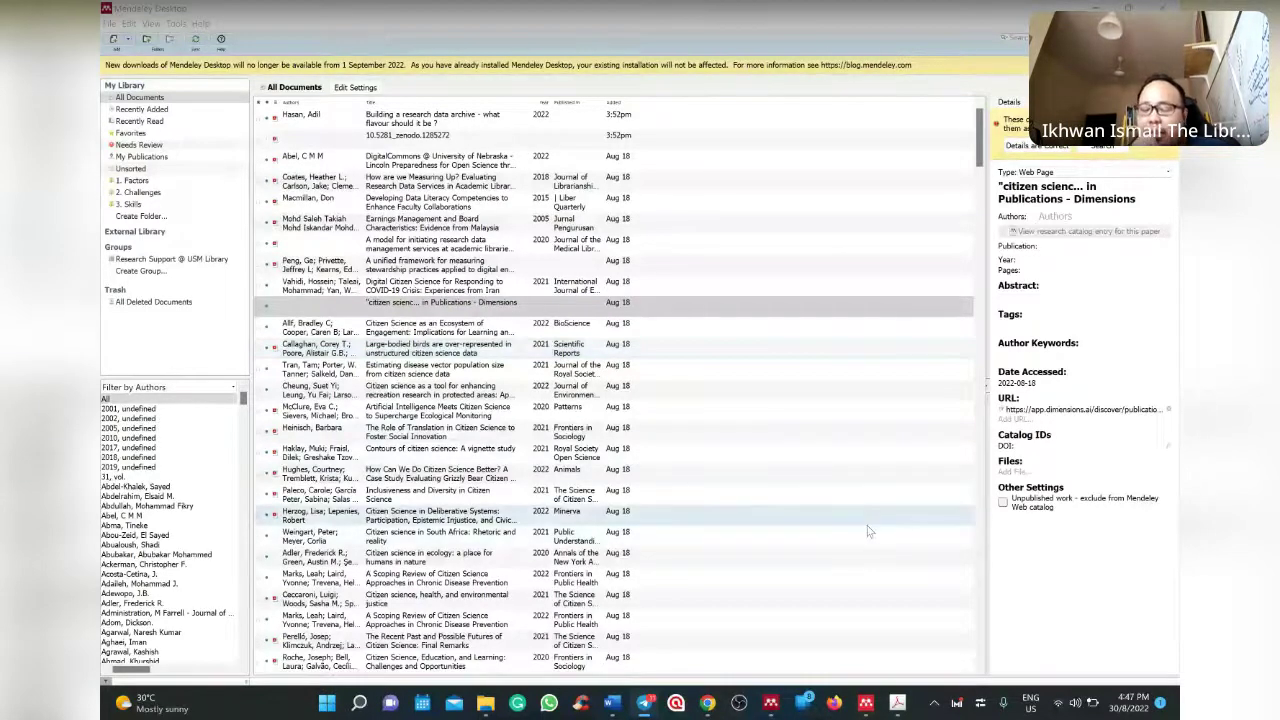
{"action": "left_click", "coordinate": [866, 703]}
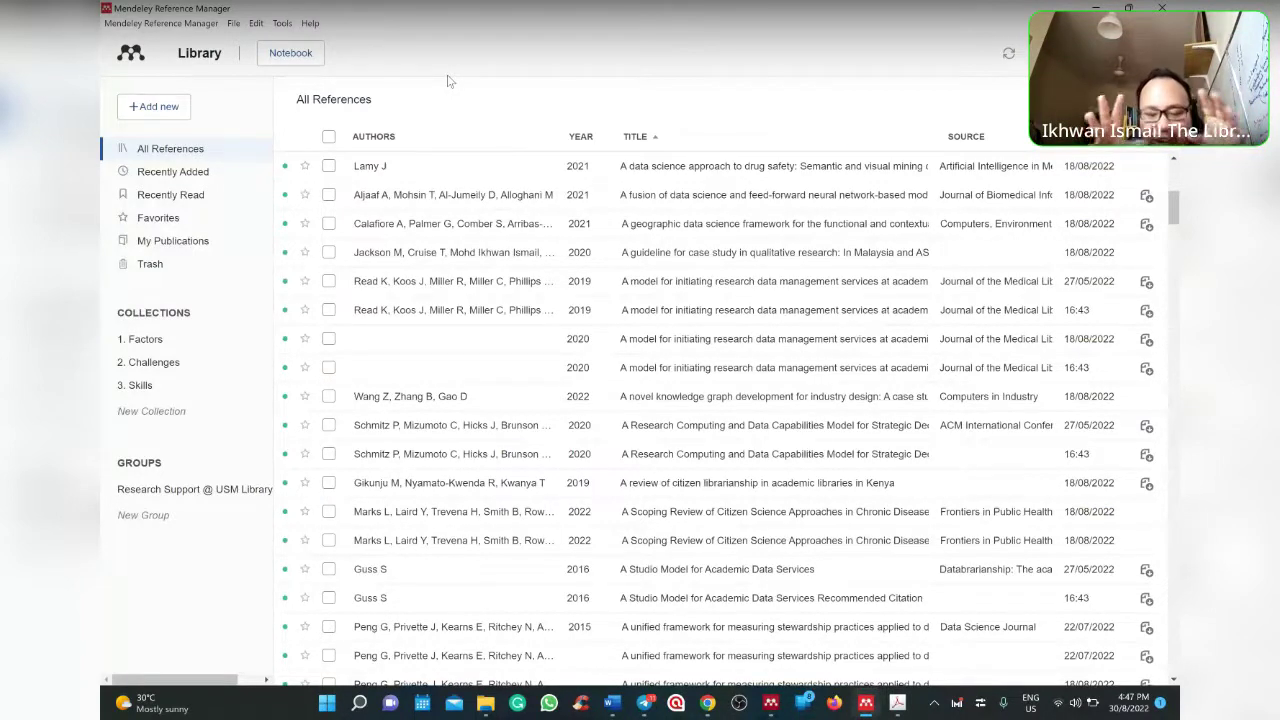
{"action": "mouse_move", "coordinate": [221, 120]}
{"action": "left_mouse_down"}
{"action": "mouse_move", "coordinate": [219, 268]}
{"action": "mouse_move", "coordinate": [930, 600]}
{"action": "mouse_move", "coordinate": [750, 115]}
{"action": "mouse_move", "coordinate": [358, 120]}
{"action": "left_mouse_up"}
{"action": "mouse_move", "coordinate": [508, 330]}
{"action": "left_mouse_down"}
{"action": "mouse_move", "coordinate": [544, 345]}
{"action": "mouse_move", "coordinate": [660, 300]}
{"action": "mouse_move", "coordinate": [768, 375]}
{"action": "mouse_move", "coordinate": [866, 372]}
{"action": "mouse_move", "coordinate": [852, 422]}
{"action": "left_mouse_up"}
{"action": "key", "text": "Escape"}
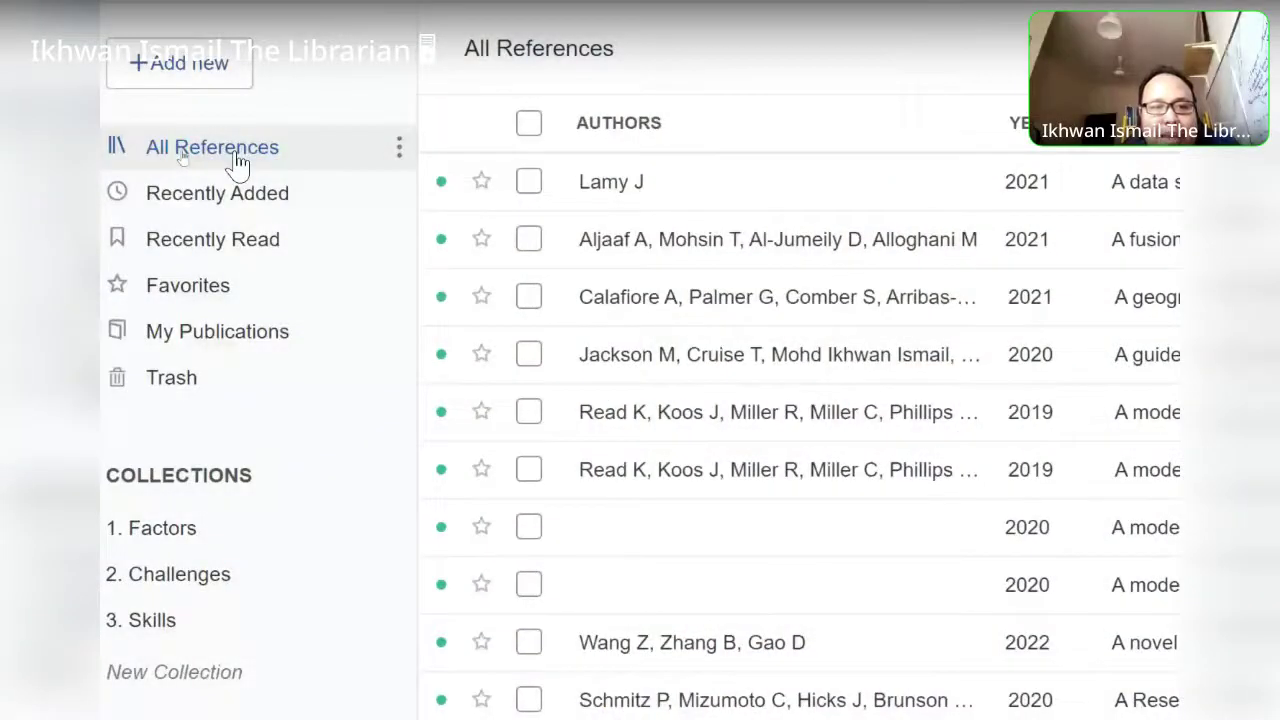
{"action": "left_click", "coordinate": [399, 147]}
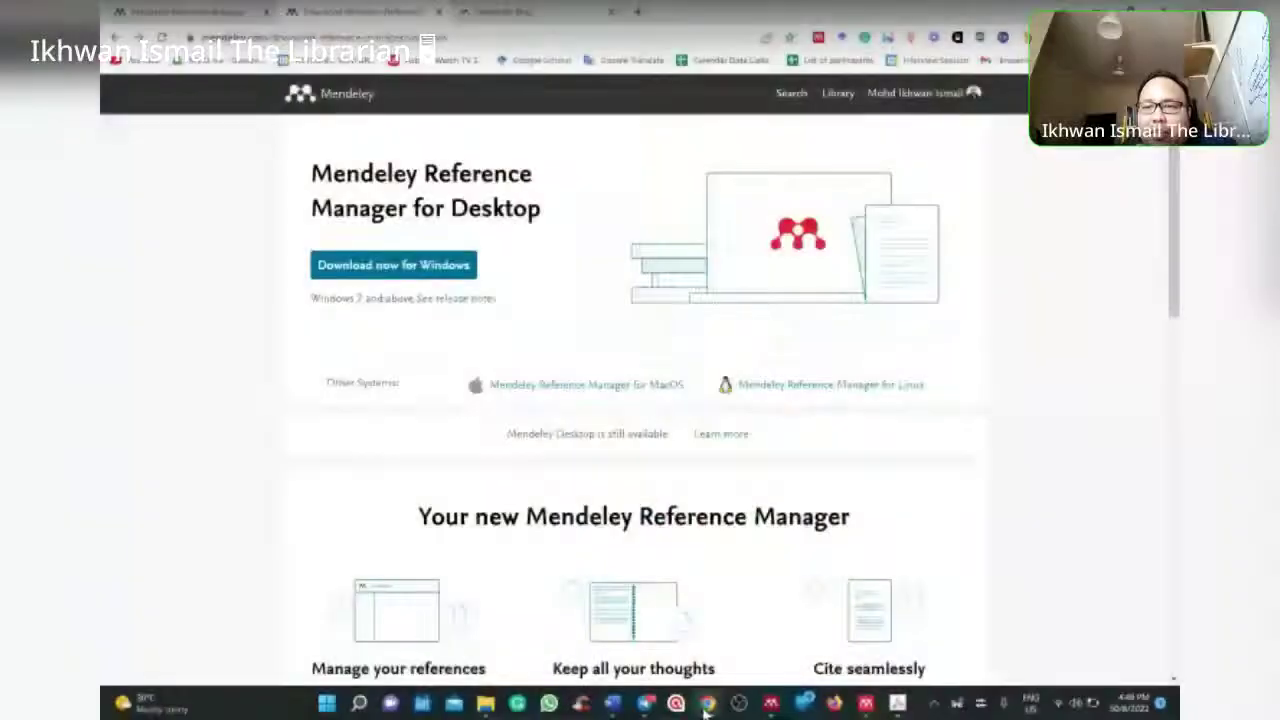
Open the Mendeley account settings on the website and look through the Account page's personal details, password and profile data sections.
{"action": "left_click", "coordinate": [920, 93]}
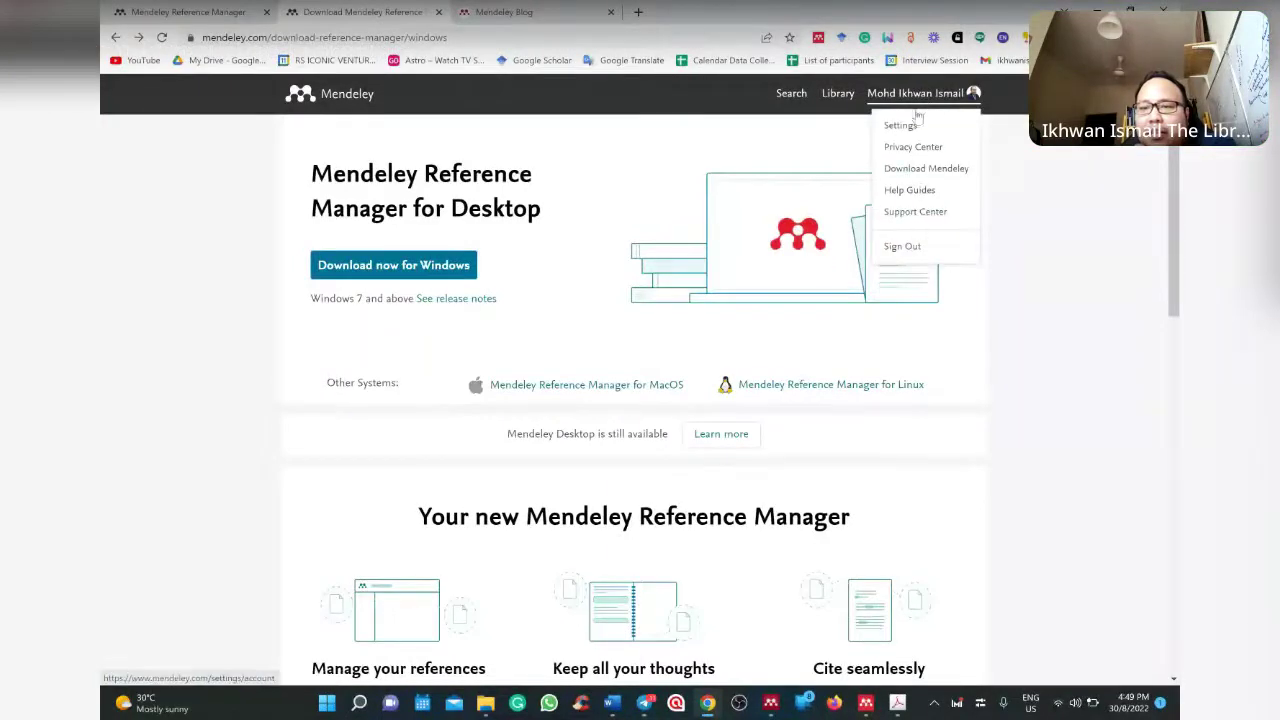
{"action": "left_click", "coordinate": [900, 126]}
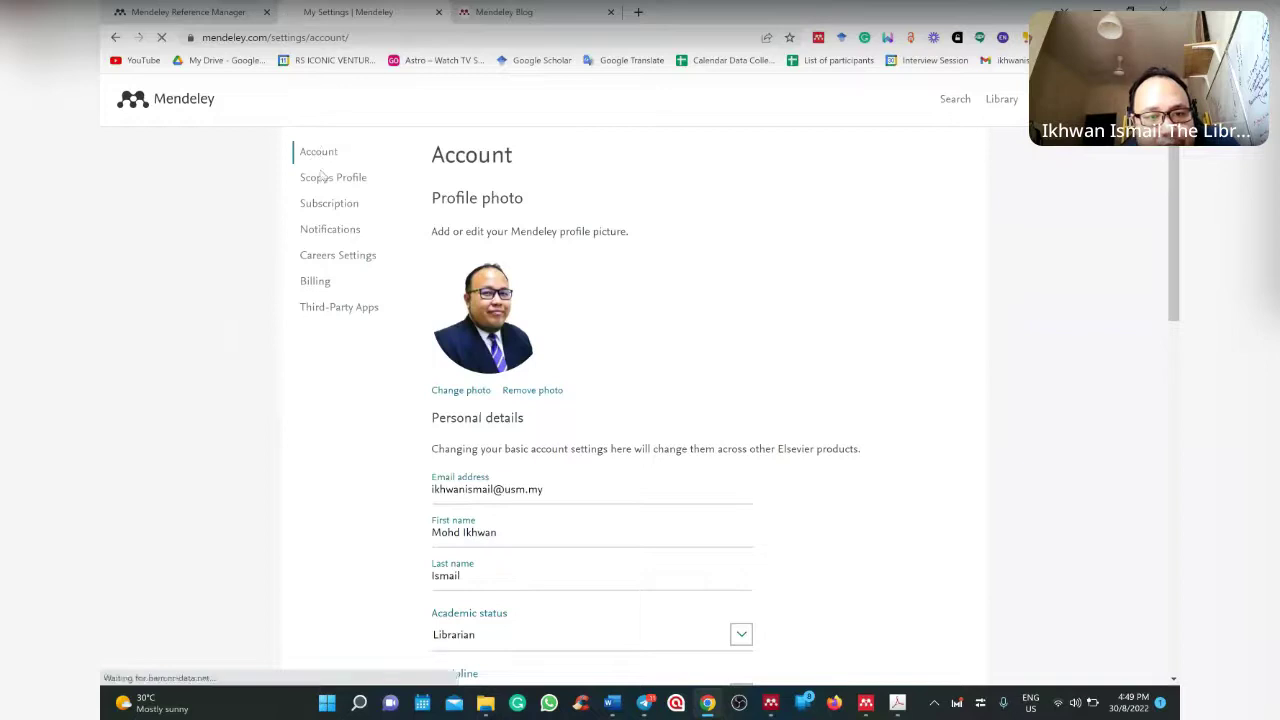
{"action": "left_click", "coordinate": [330, 206]}
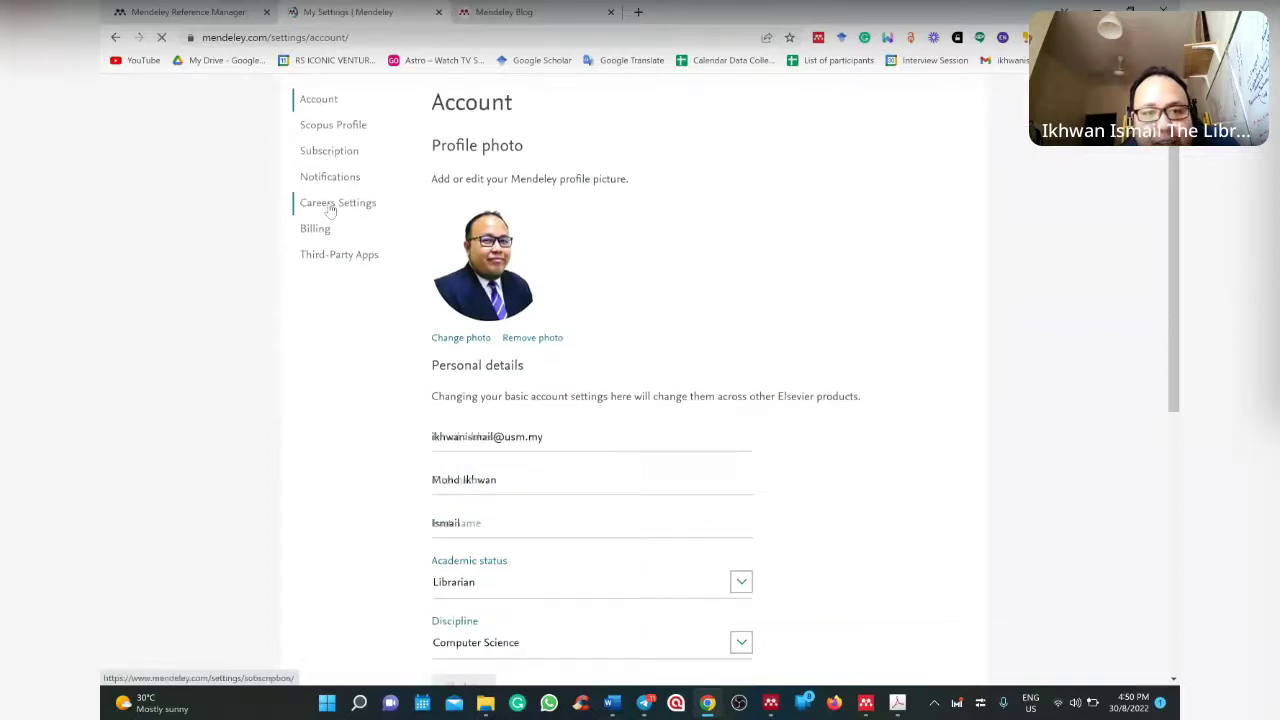
{"action": "scroll", "coordinate": [366, 346], "scroll_direction": "down", "scroll_amount": 5}
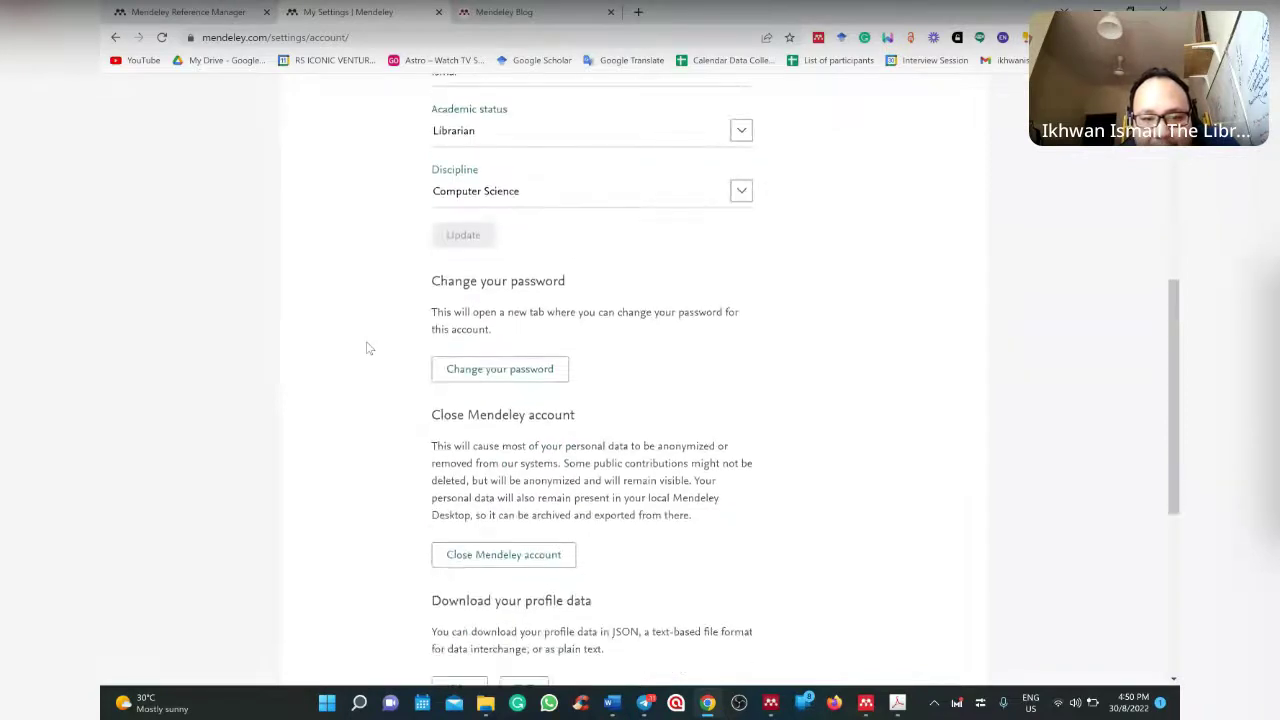
{"action": "scroll", "coordinate": [366, 346], "scroll_direction": "down", "scroll_amount": 1}
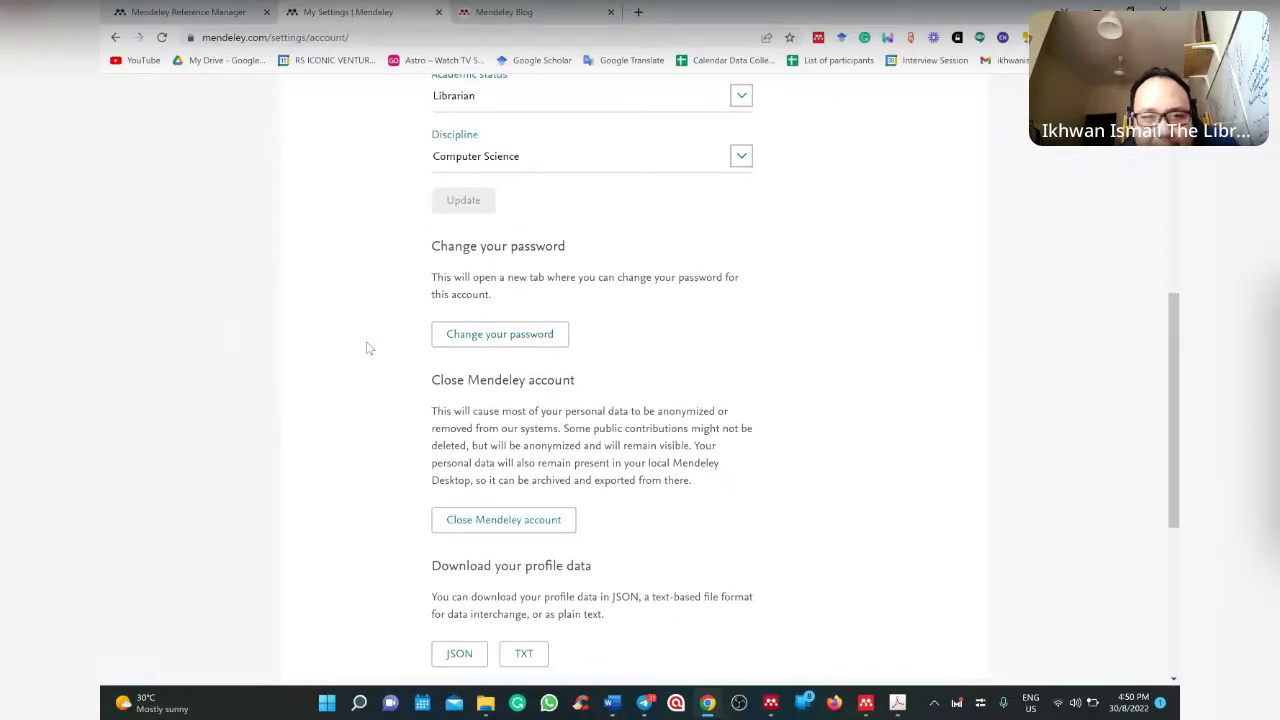
{"action": "scroll", "coordinate": [366, 348], "scroll_direction": "up", "scroll_amount": 5}
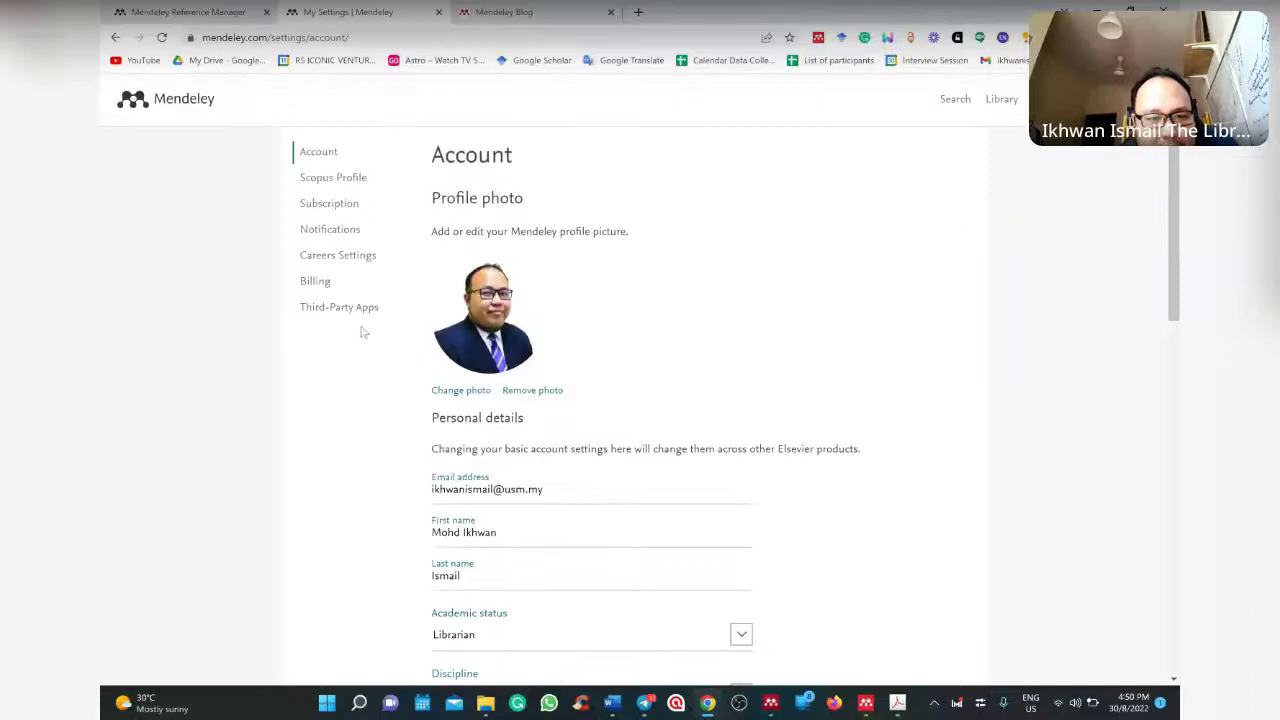
Look through the Billing, Careers Settings and Notifications pages, open the Subscription page, and highlight the 2 GB personal space limit.
{"action": "left_click", "coordinate": [315, 282]}
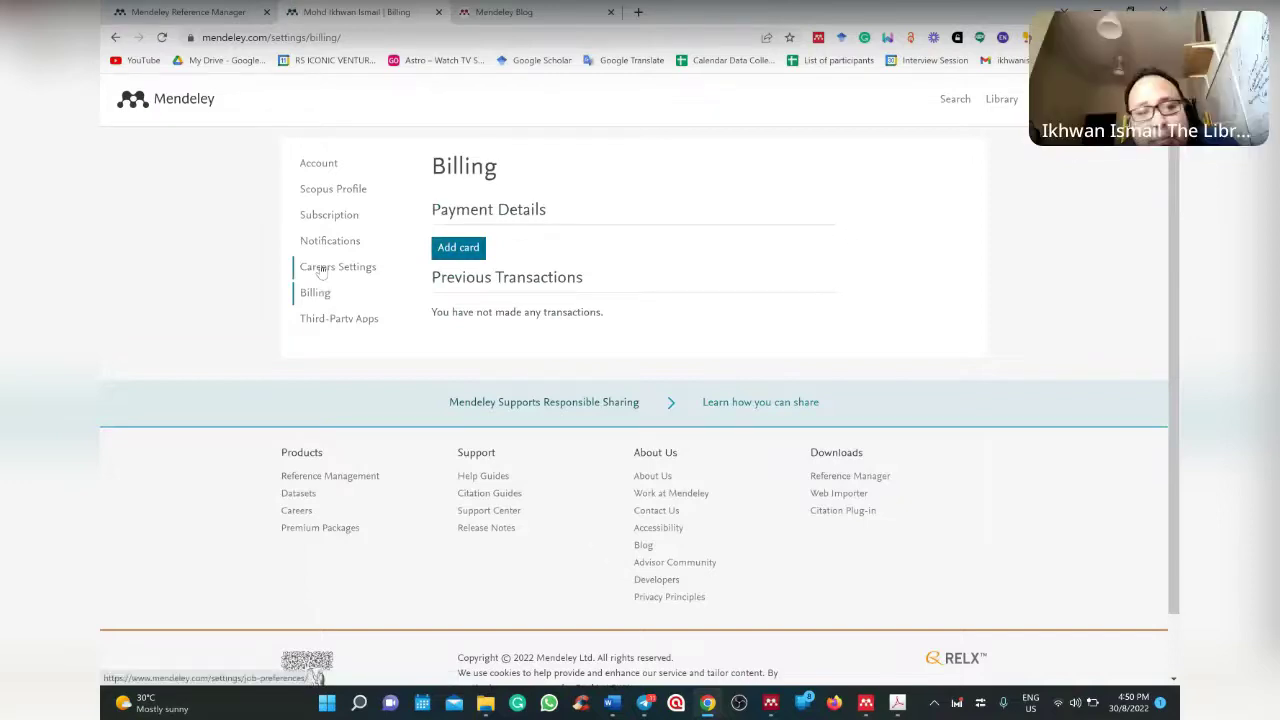
{"action": "left_click", "coordinate": [320, 268]}
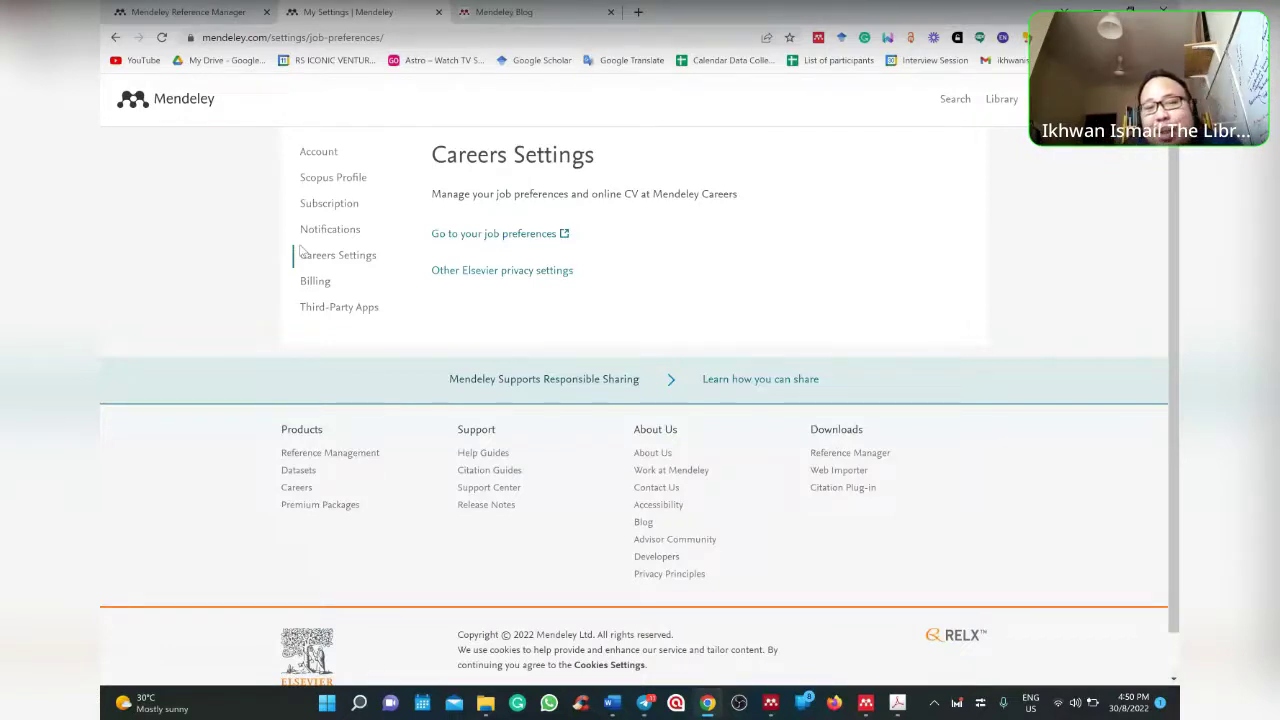
{"action": "left_click", "coordinate": [325, 234]}
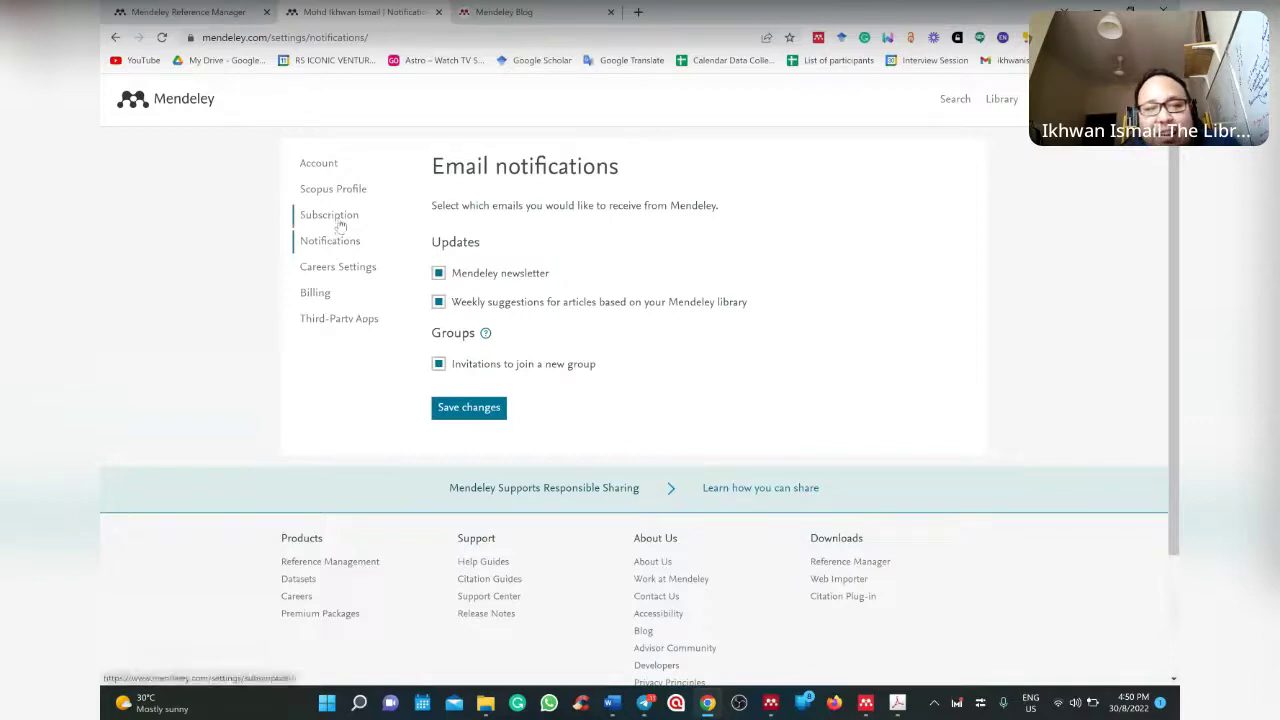
{"action": "left_click", "coordinate": [340, 226]}
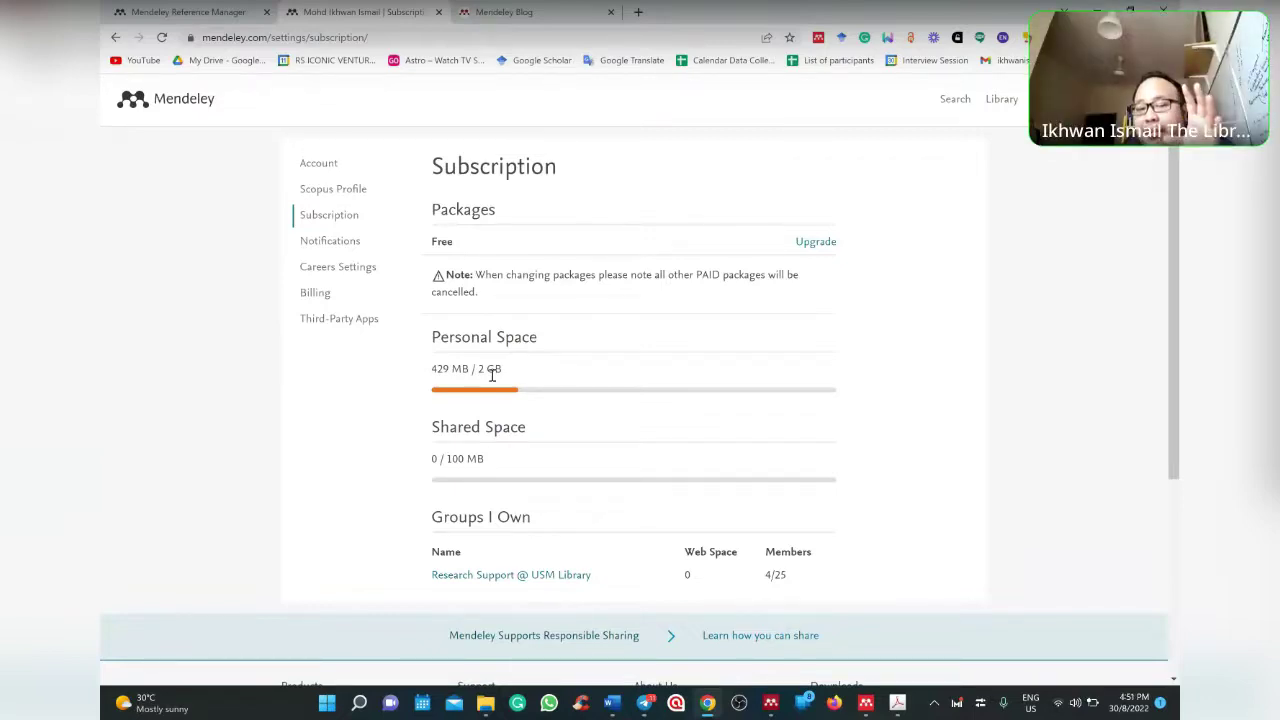
{"action": "left_click_drag", "start_coordinate": [475, 368], "coordinate": [507, 368]}
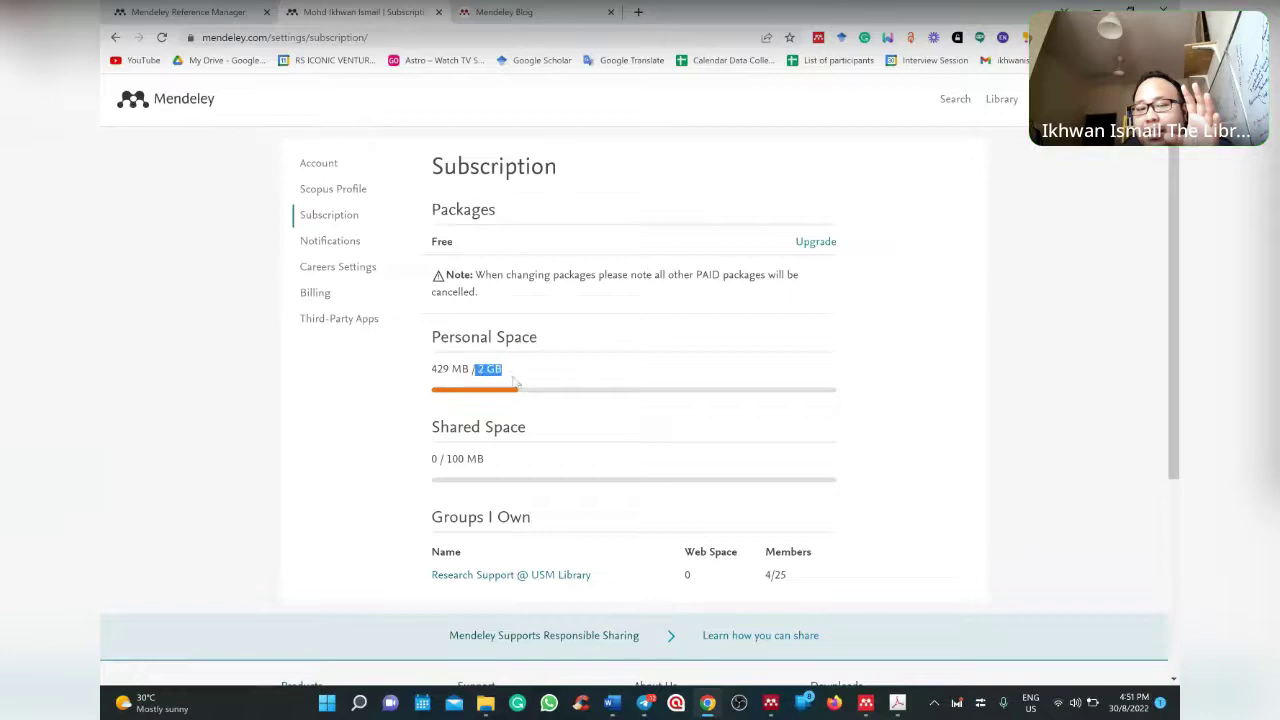
{"action": "left_click", "coordinate": [535, 383]}
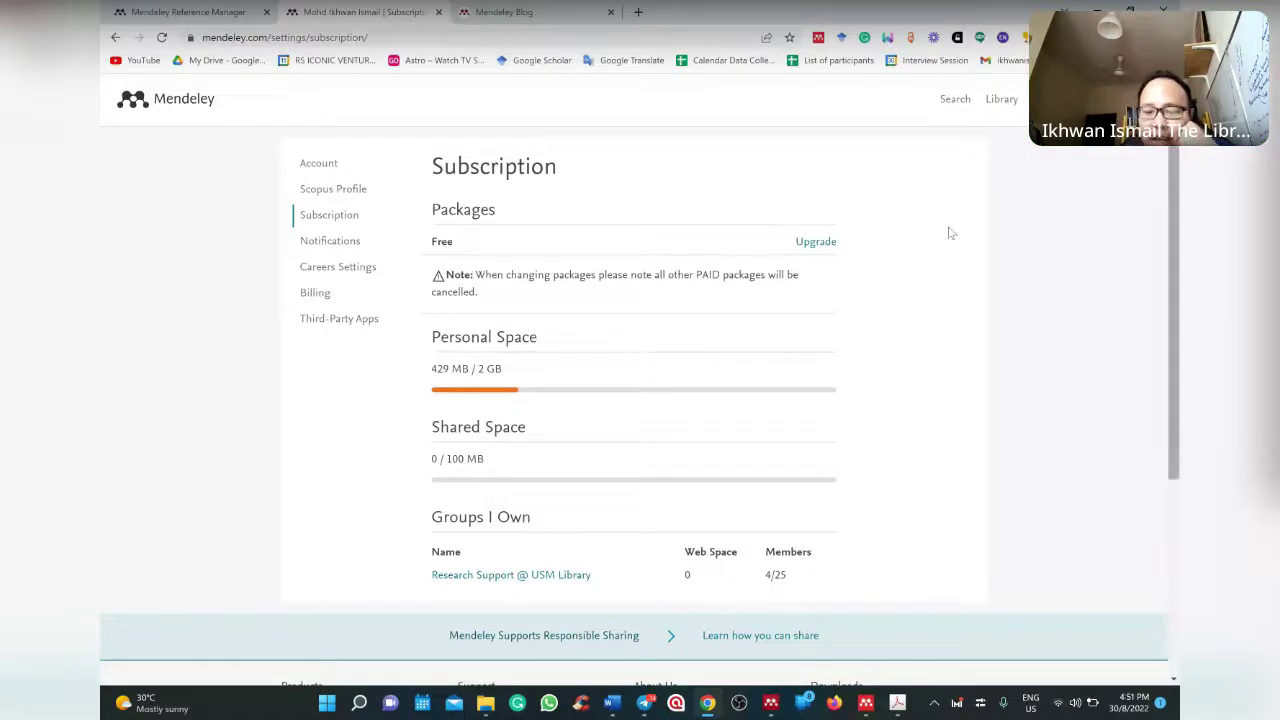
Switch to Word, open the add-ins section of the program options, and select the active add-in Mendeley-1.19.8.dotm.
{"action": "mouse_move", "coordinate": [866, 708]}
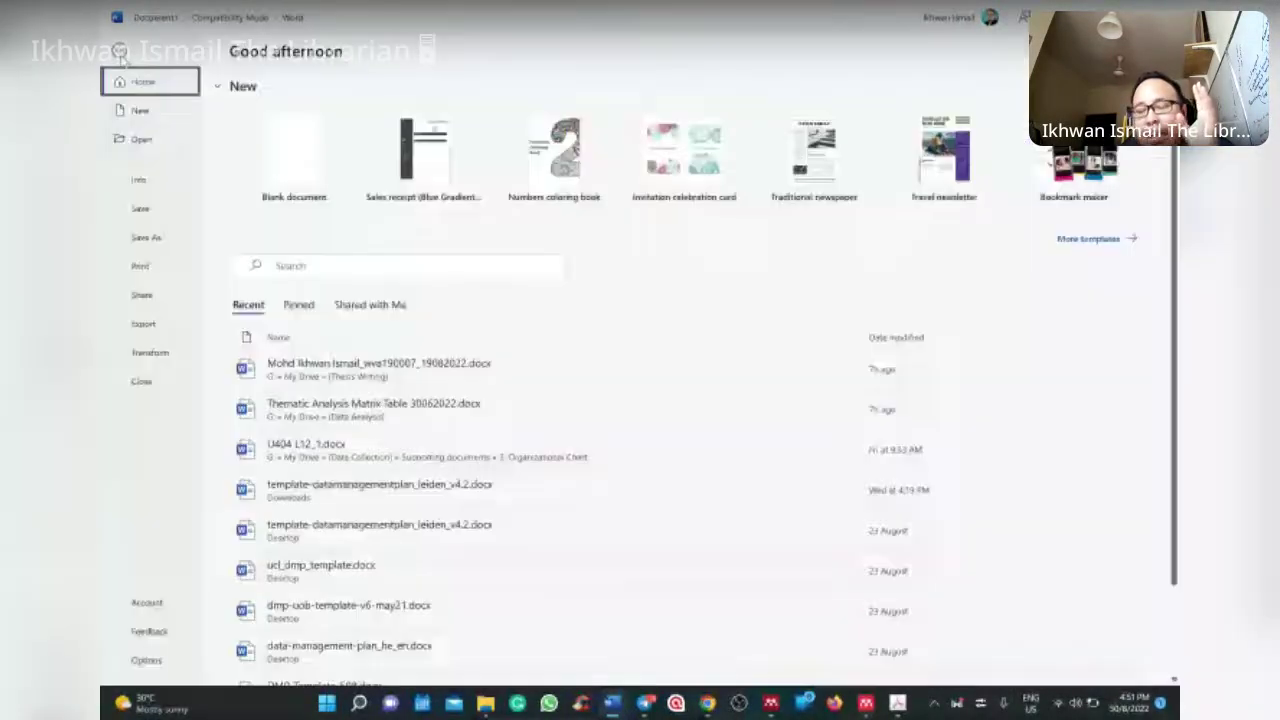
{"action": "left_click", "coordinate": [121, 47]}
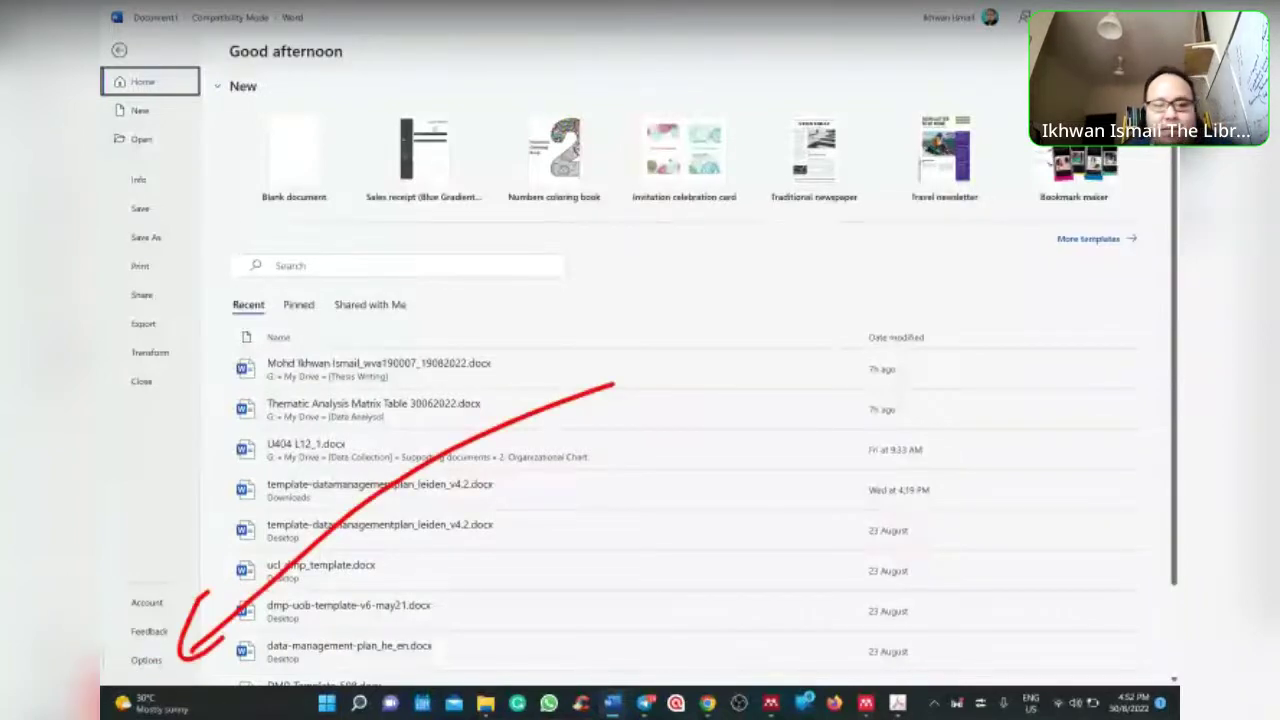
{"action": "left_click", "coordinate": [150, 662]}
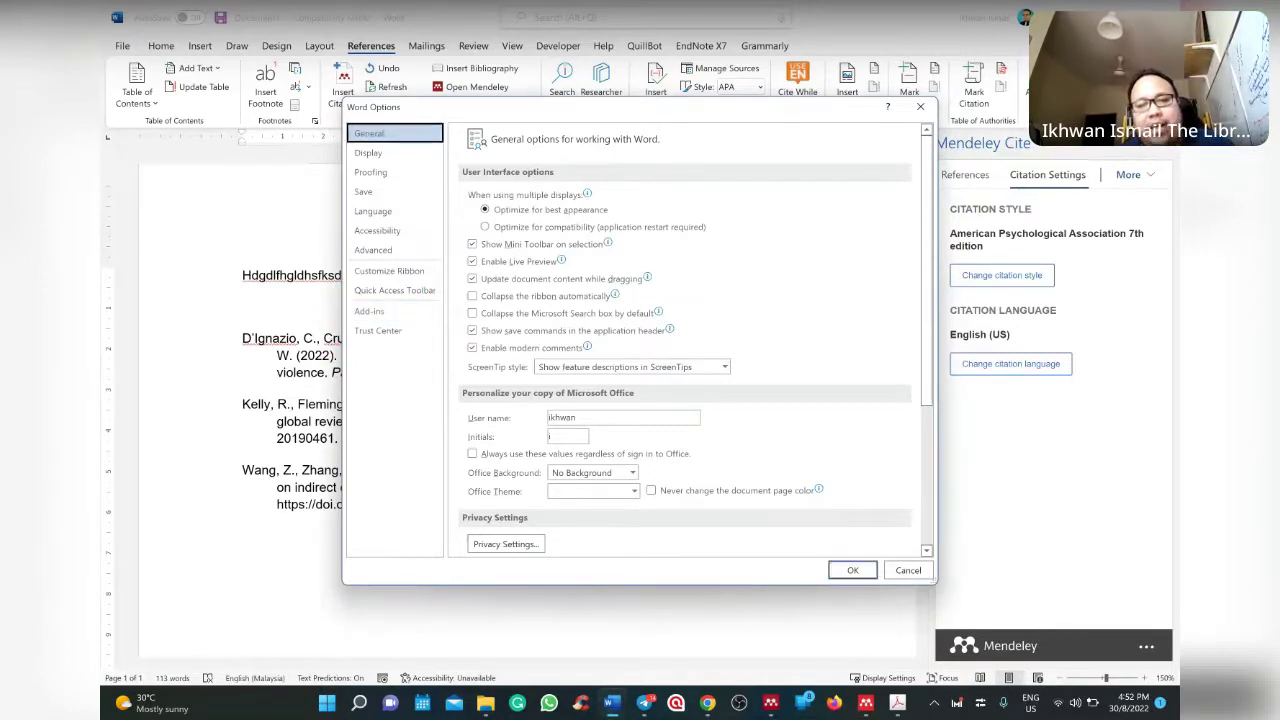
{"action": "left_click", "coordinate": [399, 316]}
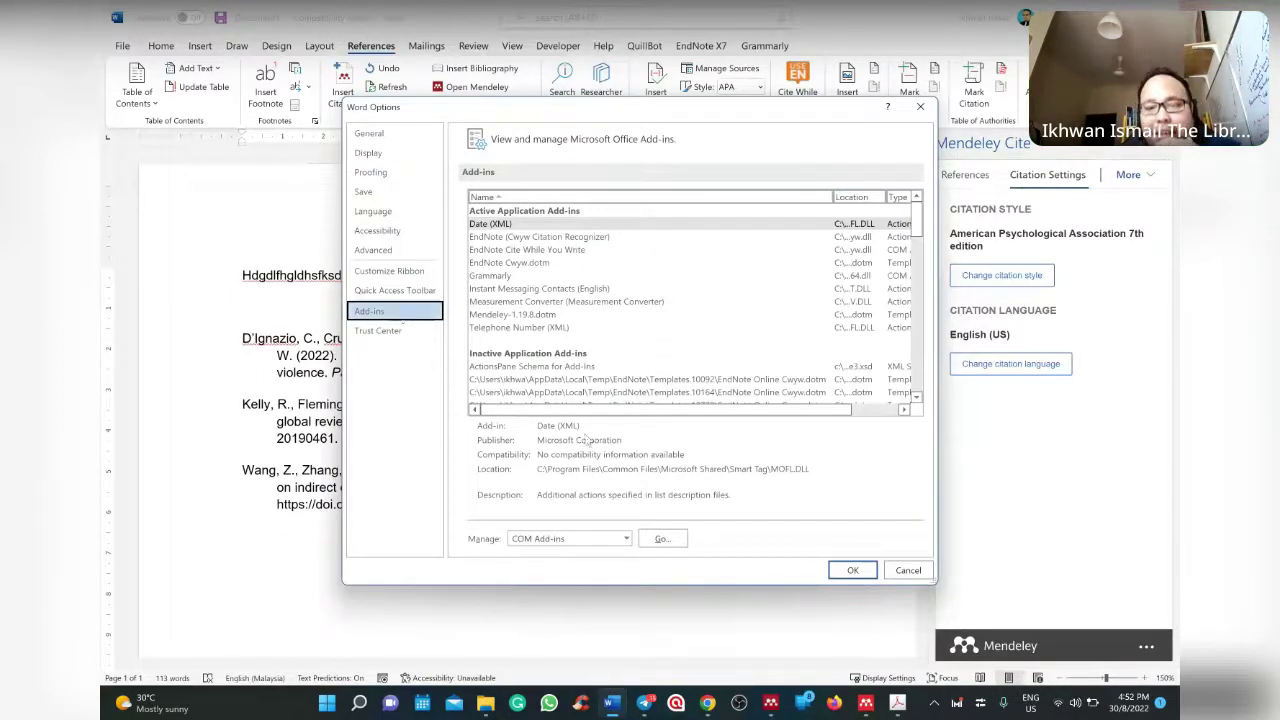
{"action": "left_click", "coordinate": [548, 316]}
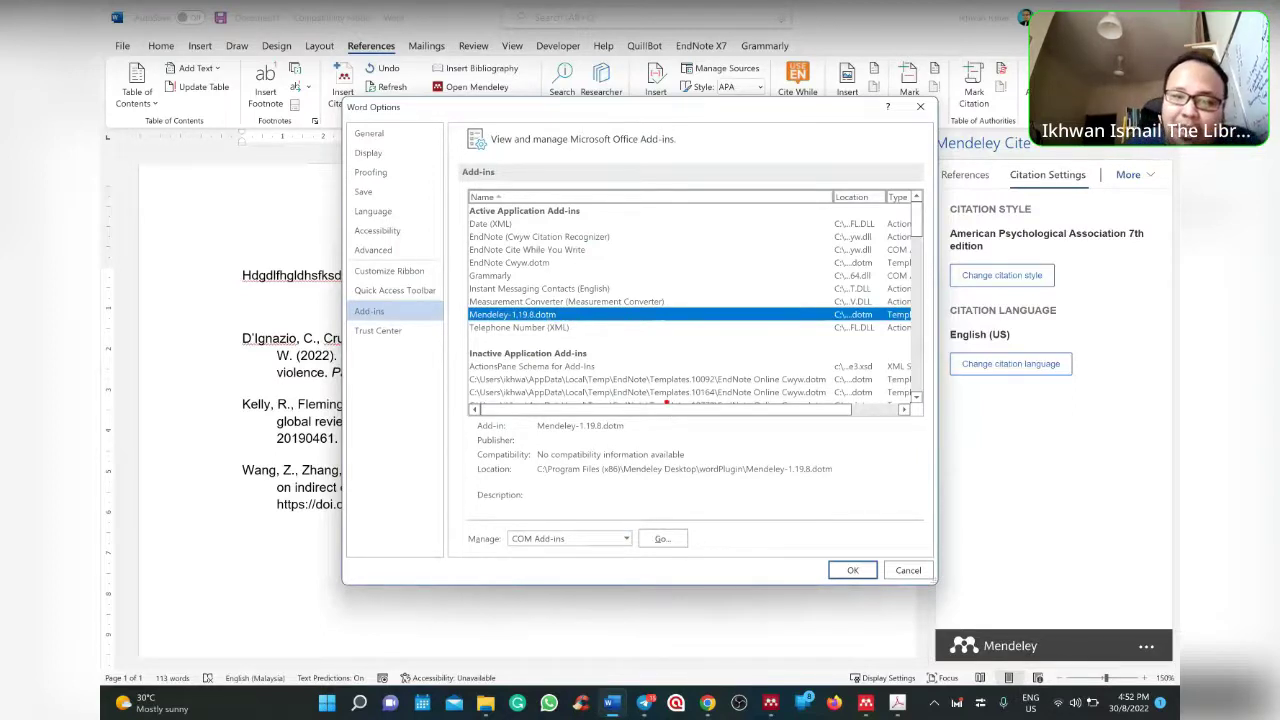
Circle the Mendeley-1.19.8.dotm entry and the COM Add-ins setting in red, clear the marks, and inspect the list of available COM add-ins.
{"action": "mouse_move", "coordinate": [615, 345]}
{"action": "left_mouse_down"}
{"action": "mouse_move", "coordinate": [500, 372]}
{"action": "mouse_move", "coordinate": [440, 300]}
{"action": "mouse_move", "coordinate": [560, 252]}
{"action": "mouse_move", "coordinate": [530, 362]}
{"action": "left_mouse_up"}
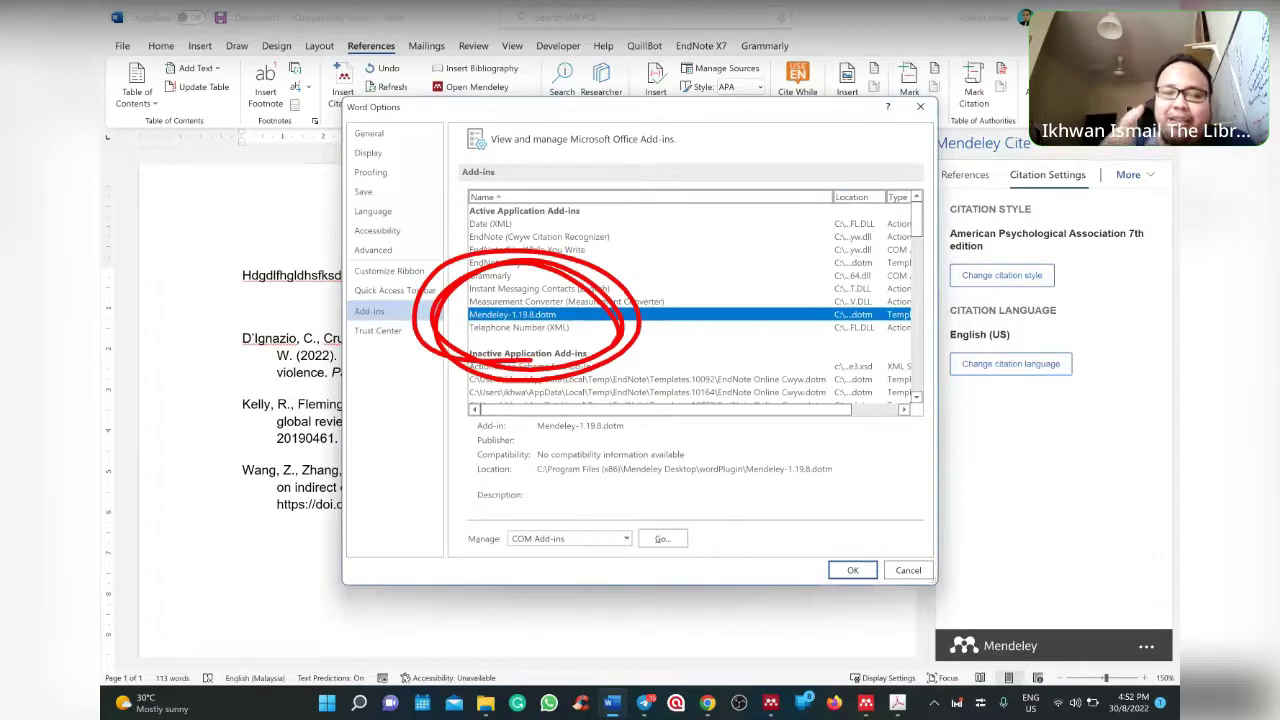
{"action": "mouse_move", "coordinate": [598, 270]}
{"action": "left_mouse_down"}
{"action": "mouse_move", "coordinate": [430, 252]}
{"action": "mouse_move", "coordinate": [415, 350]}
{"action": "left_mouse_up"}
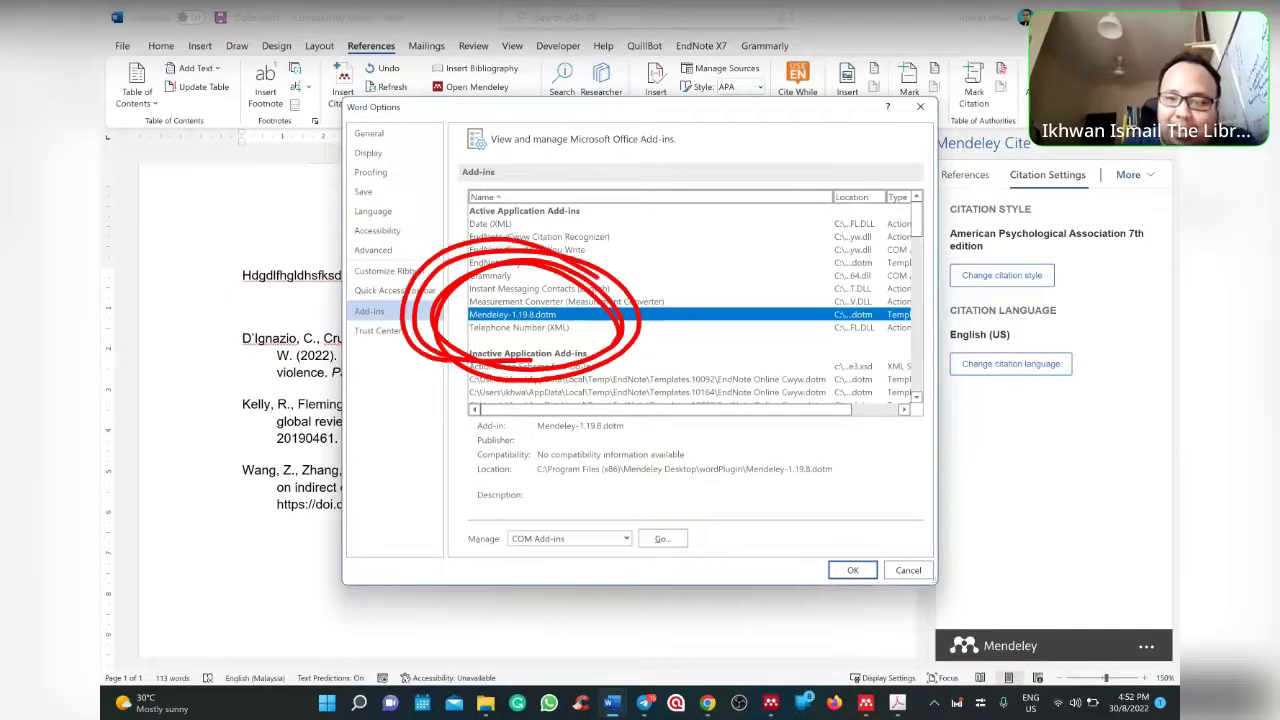
{"action": "mouse_move", "coordinate": [583, 498]}
{"action": "left_mouse_down"}
{"action": "mouse_move", "coordinate": [586, 540]}
{"action": "mouse_move", "coordinate": [548, 488]}
{"action": "left_mouse_up"}
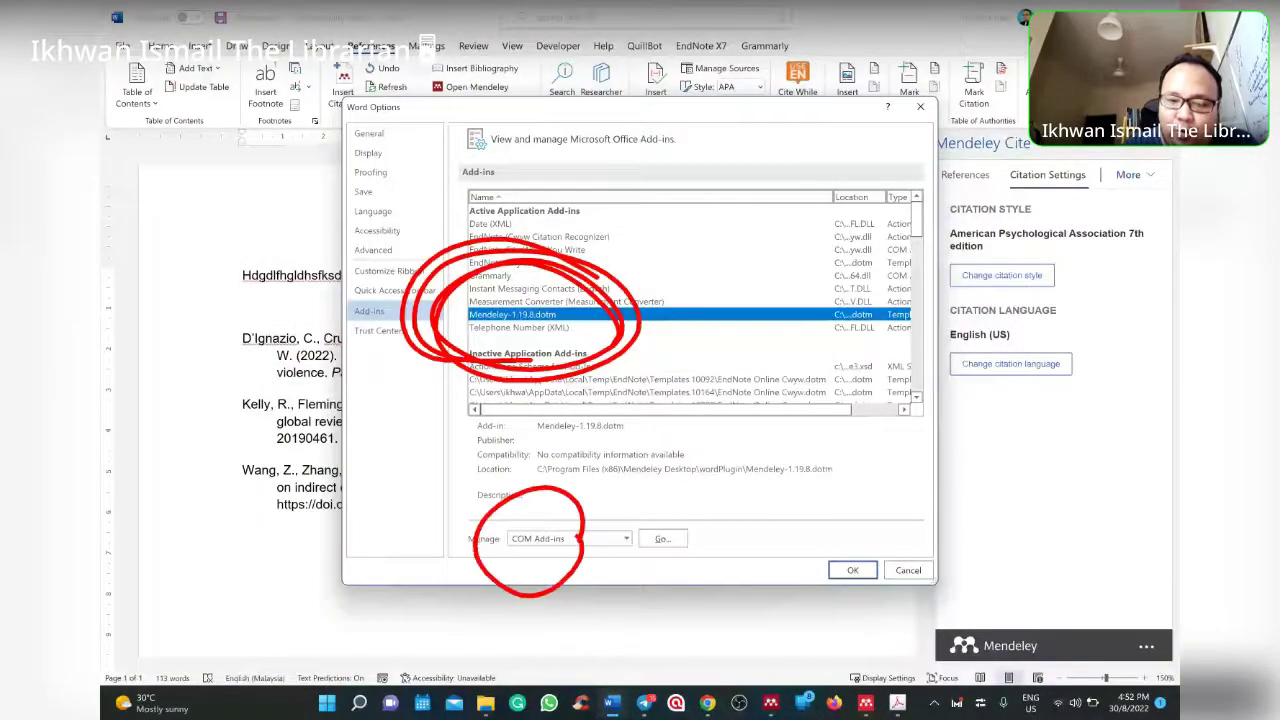
{"action": "mouse_move", "coordinate": [622, 508]}
{"action": "left_mouse_down"}
{"action": "mouse_move", "coordinate": [708, 545]}
{"action": "mouse_move", "coordinate": [762, 478]}
{"action": "left_mouse_up"}
{"action": "key", "text": "Escape"}
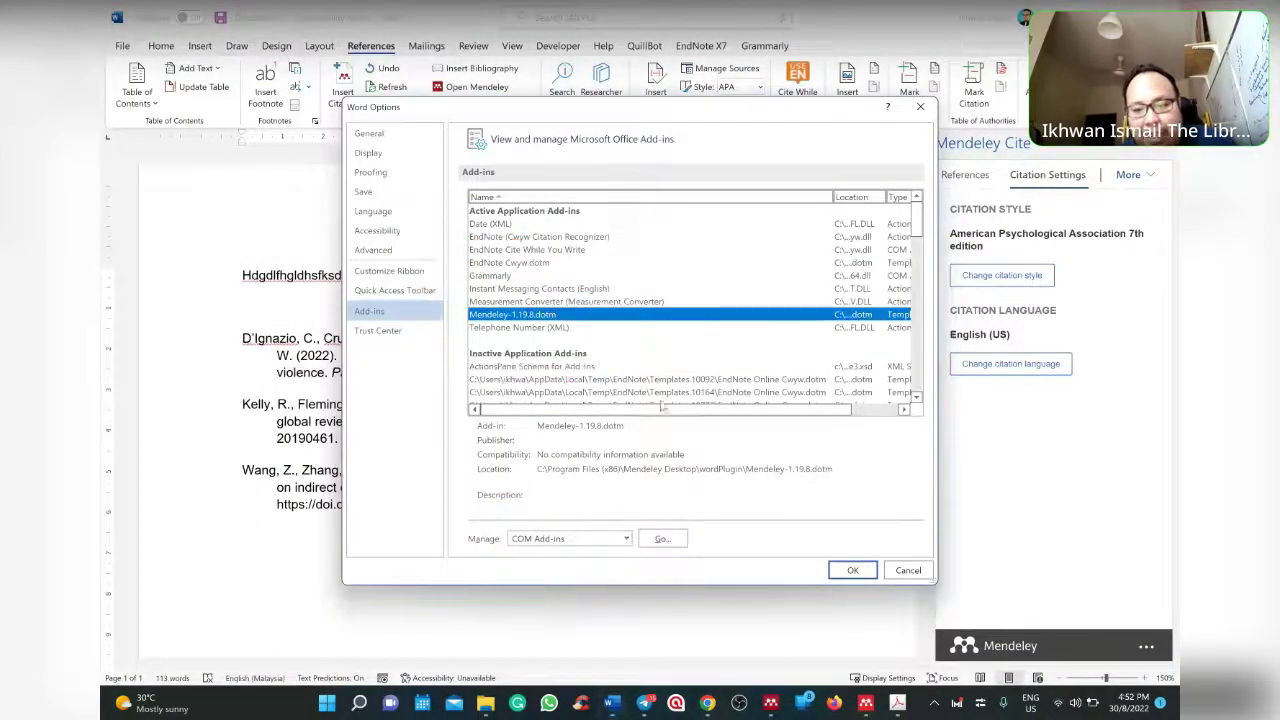
{"action": "left_click", "coordinate": [662, 538]}
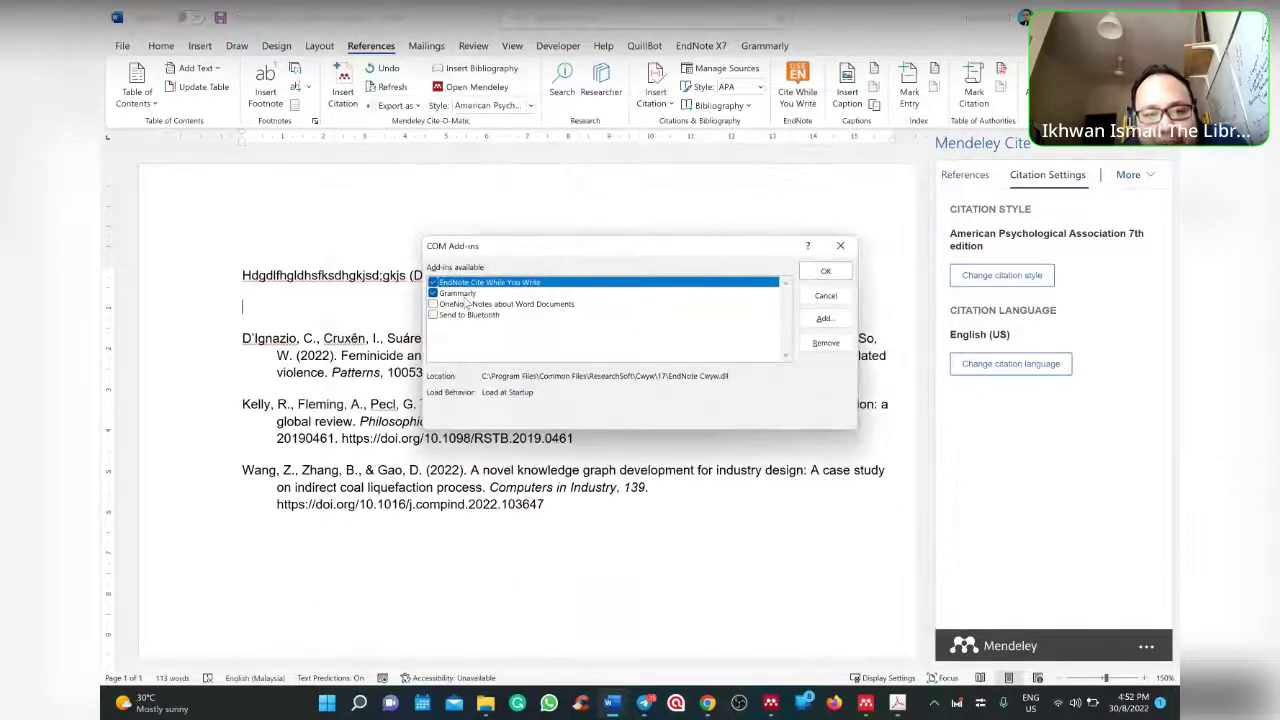
{"action": "left_click", "coordinate": [826, 297]}
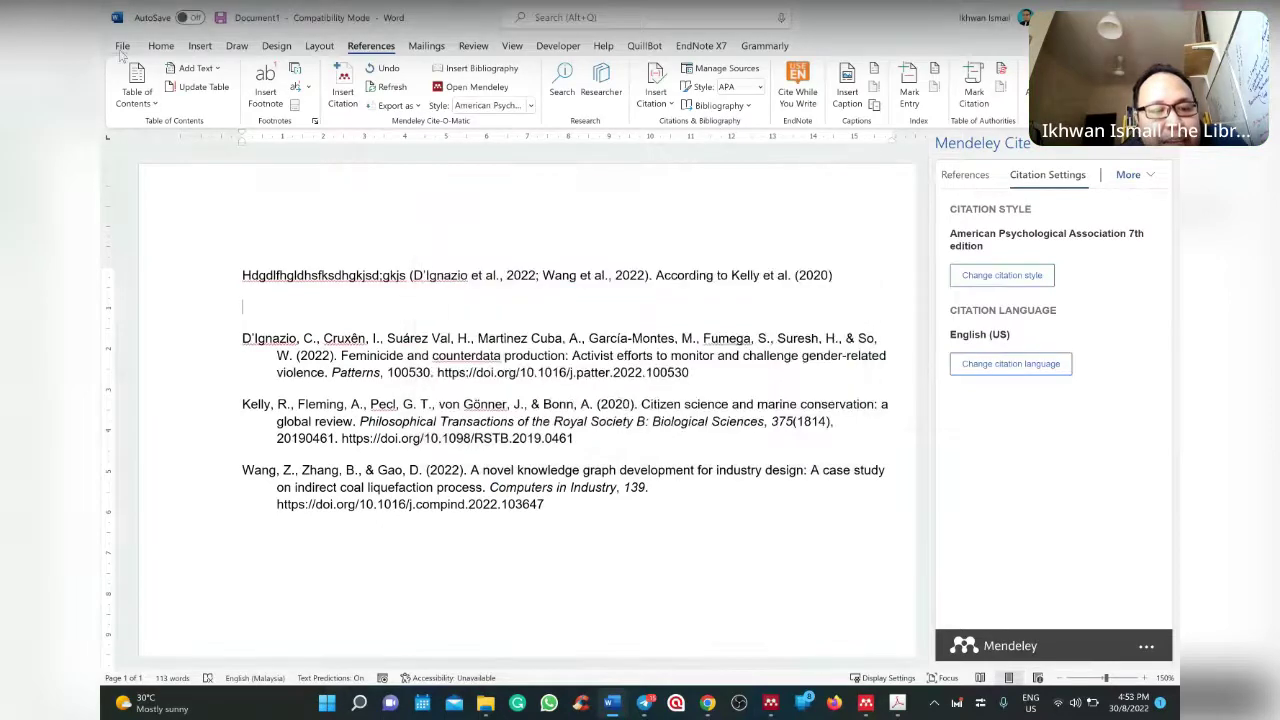
Open the program options and show the add-ins section.
{"action": "left_click", "coordinate": [121, 52]}
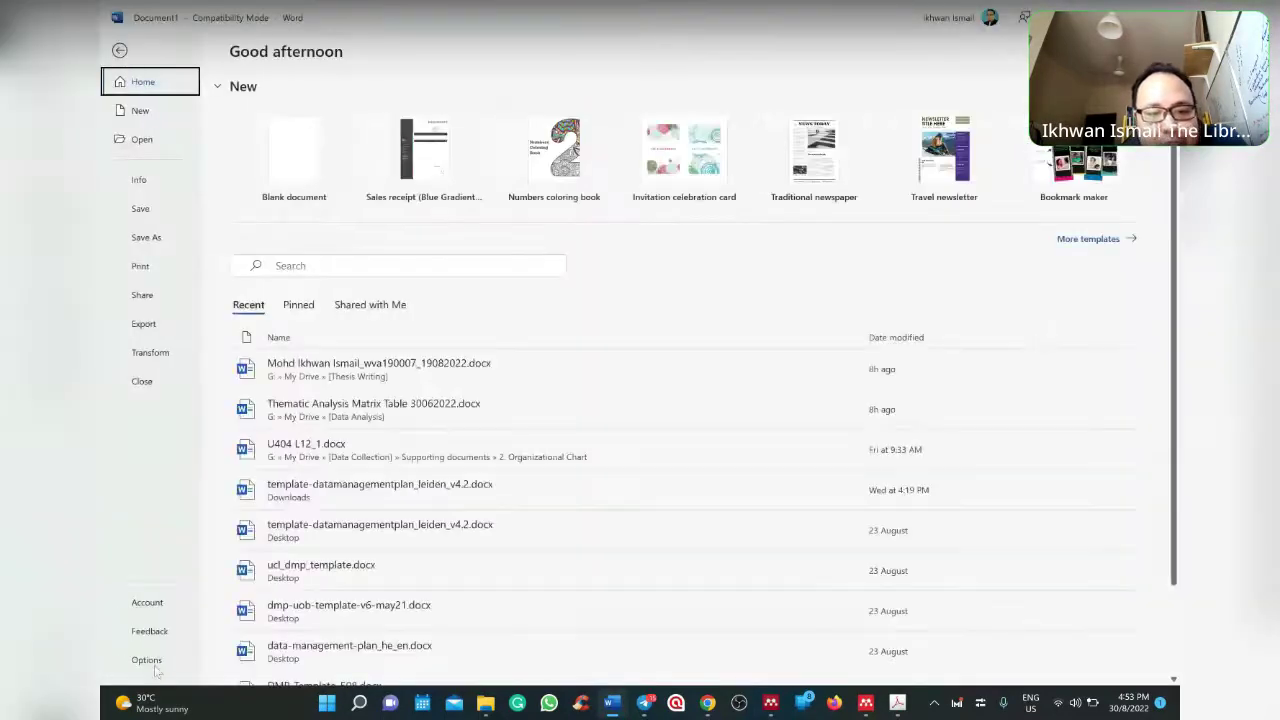
{"action": "left_click", "coordinate": [156, 668]}
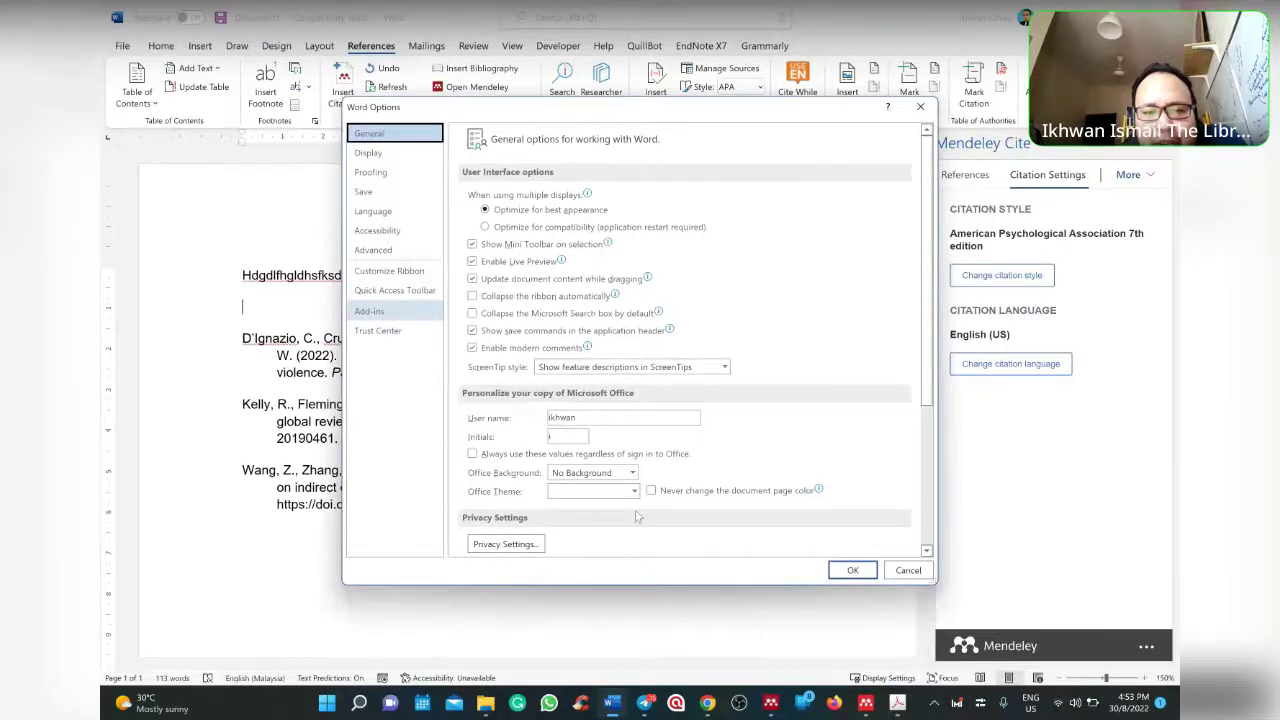
{"action": "left_click", "coordinate": [370, 311]}
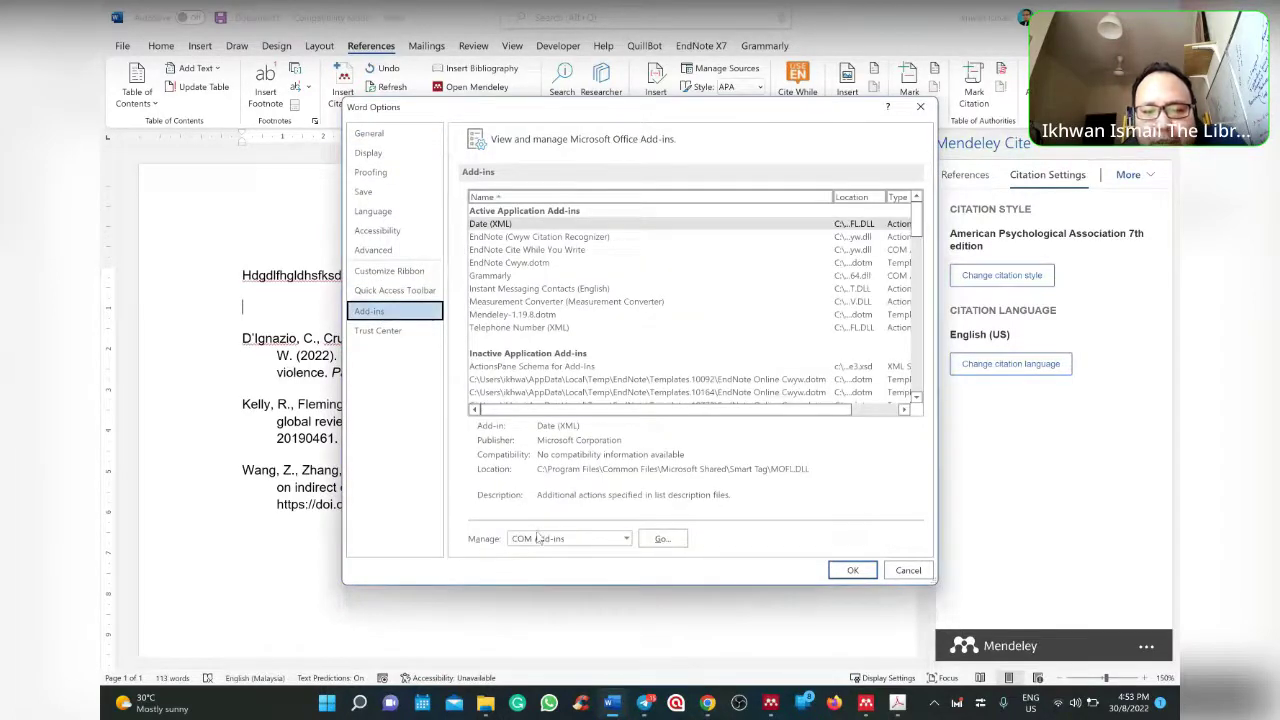
Choose Word Add-ins as the type to manage, open its template list, and unload the checked Mendeley-1.19.8.dotm.
{"action": "left_click", "coordinate": [600, 540]}
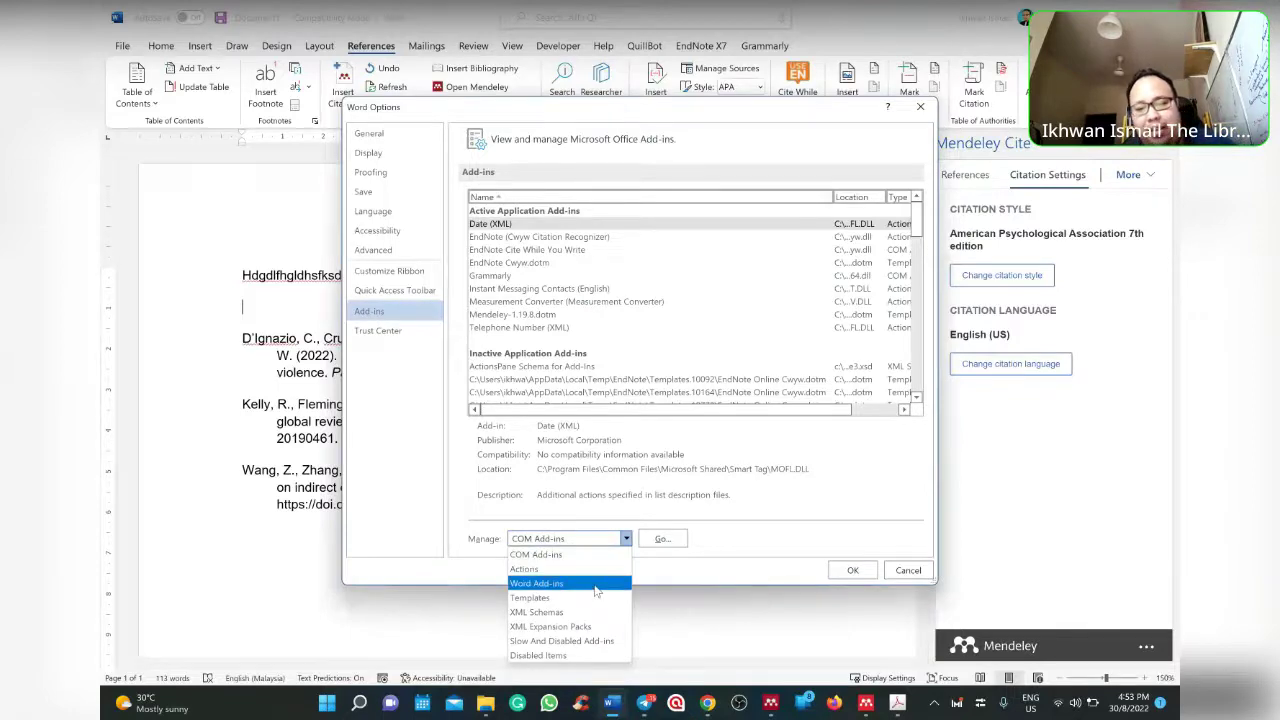
{"action": "left_click", "coordinate": [597, 555]}
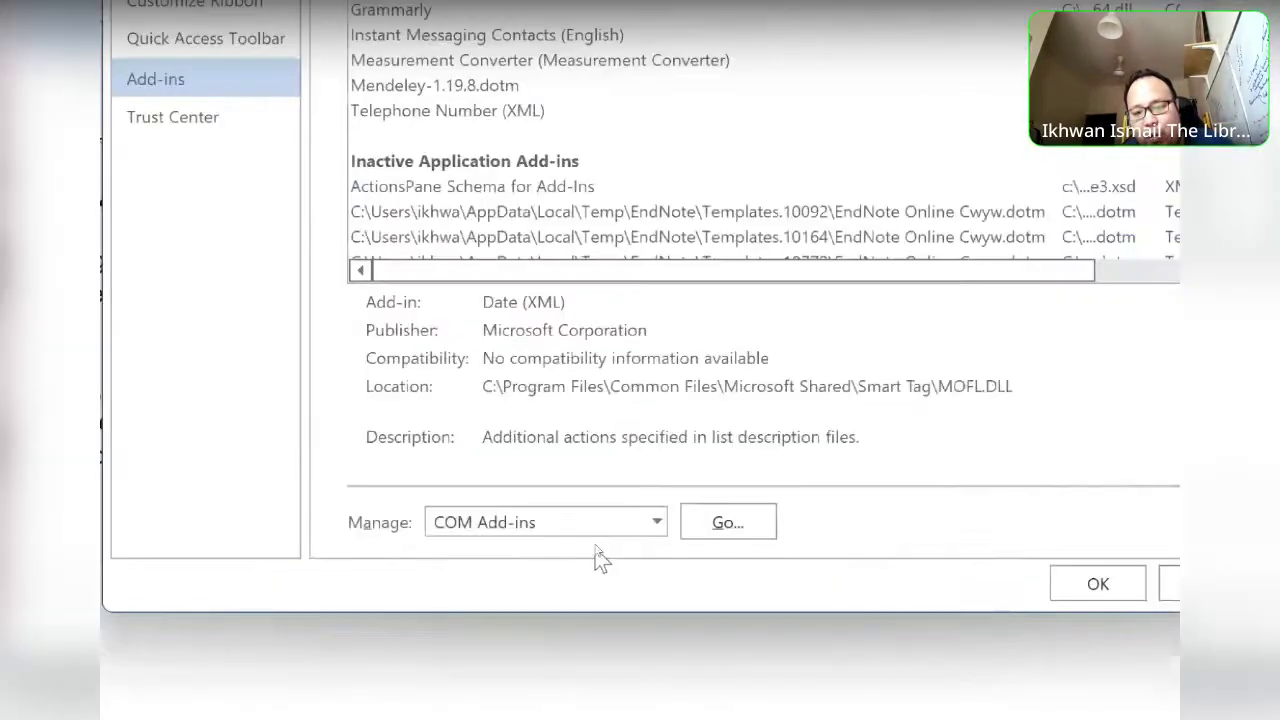
{"action": "left_click", "coordinate": [598, 524]}
{"action": "left_click", "coordinate": [592, 612]}
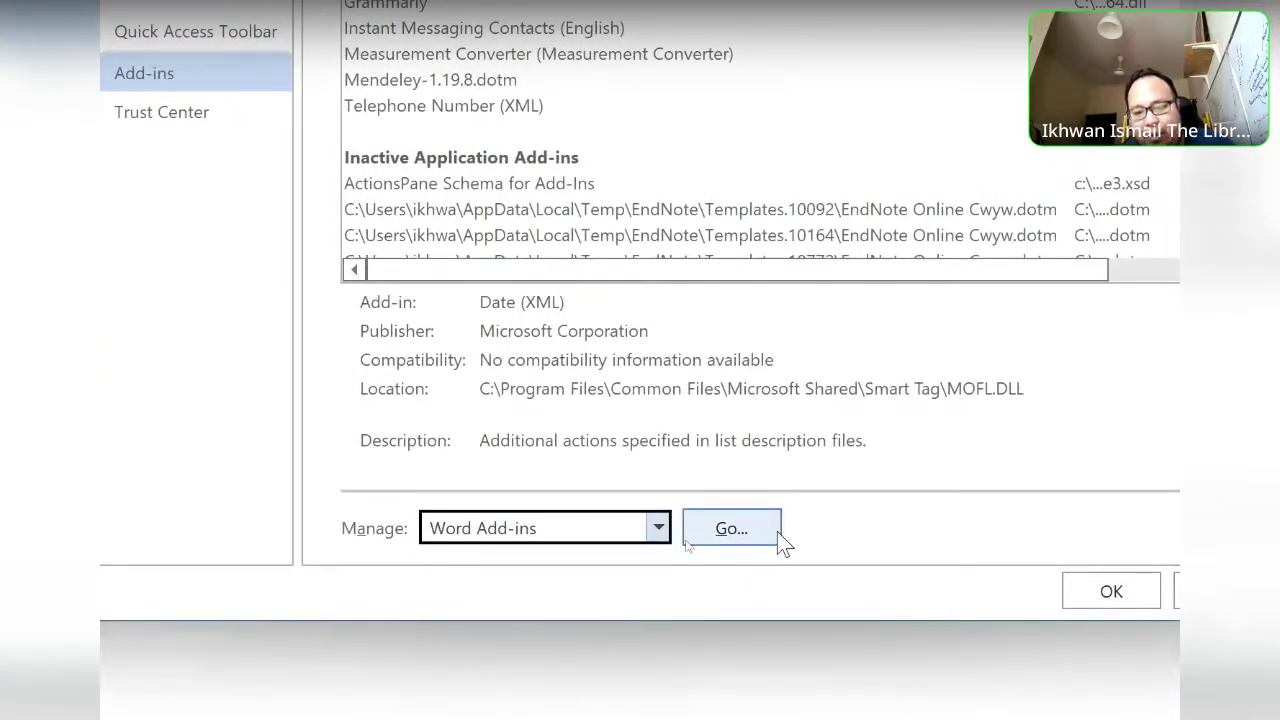
{"action": "left_click", "coordinate": [778, 533]}
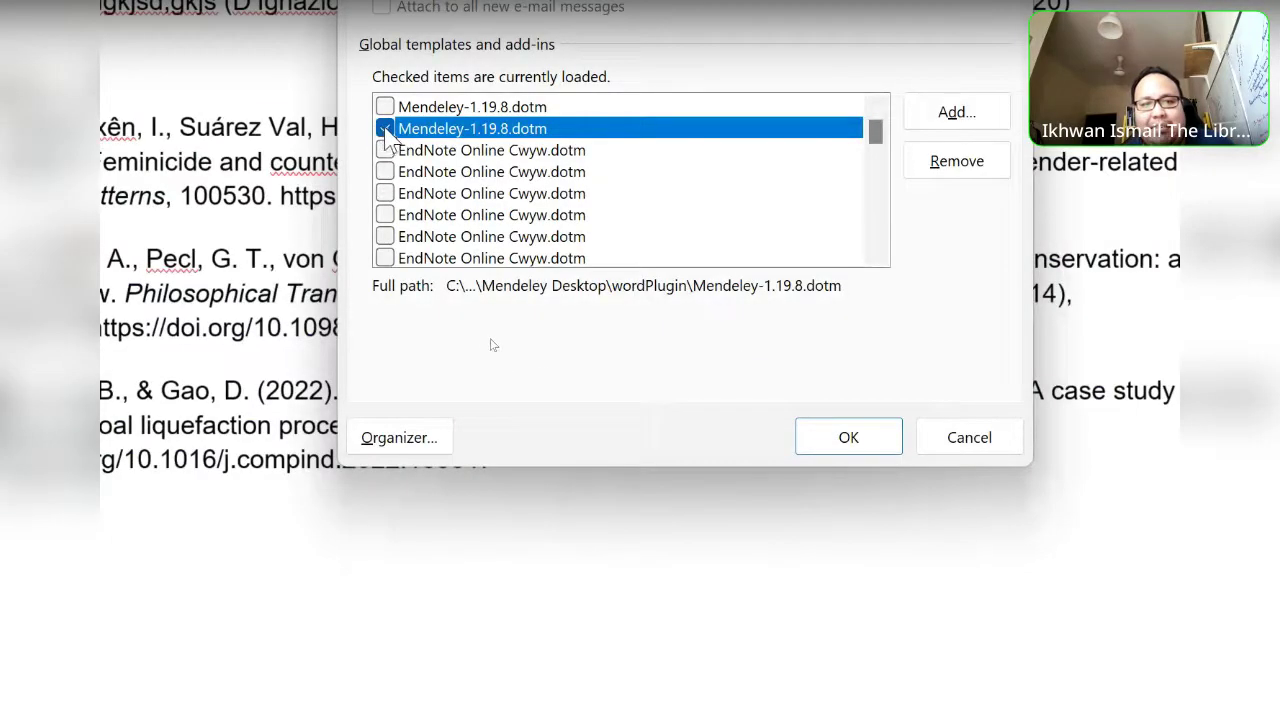
{"action": "left_click", "coordinate": [396, 129]}
{"action": "mouse_move", "coordinate": [396, 129]}
{"action": "left_mouse_down"}
{"action": "mouse_move", "coordinate": [585, 118]}
{"action": "mouse_move", "coordinate": [400, 112]}
{"action": "left_mouse_up"}
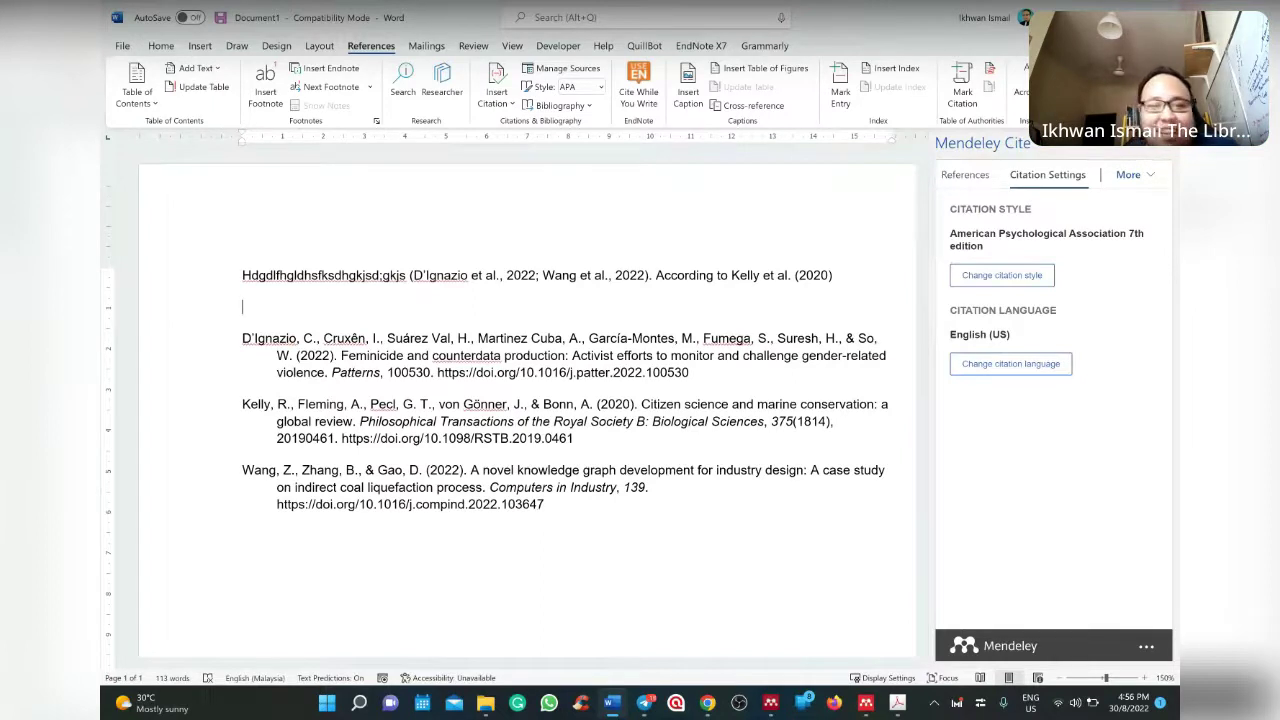
Circle the citations and bibliography in red, draw an arrow to Mendeley Cite, and cross out the former Cite-O-Matic area.
{"action": "mouse_move", "coordinate": [770, 701]}
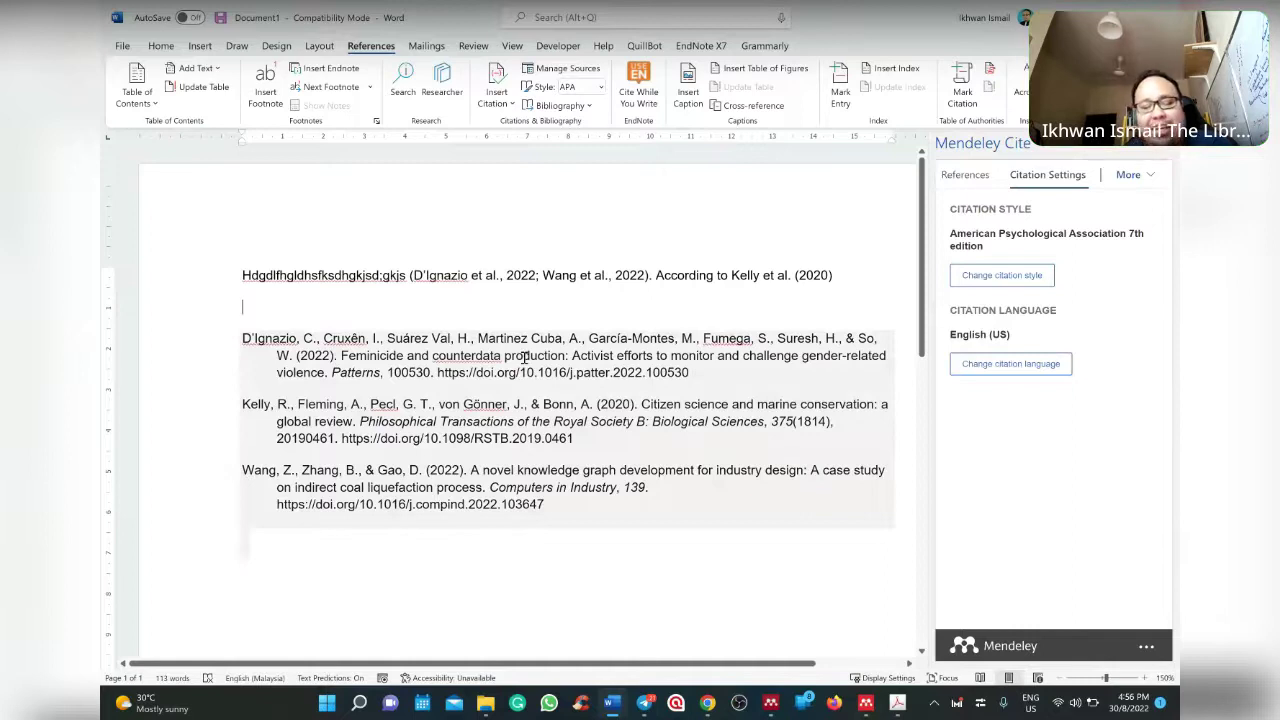
{"action": "mouse_move", "coordinate": [765, 383]}
{"action": "left_mouse_down"}
{"action": "mouse_move", "coordinate": [300, 480]}
{"action": "mouse_move", "coordinate": [800, 300]}
{"action": "mouse_move", "coordinate": [290, 395]}
{"action": "mouse_move", "coordinate": [718, 467]}
{"action": "left_mouse_up"}
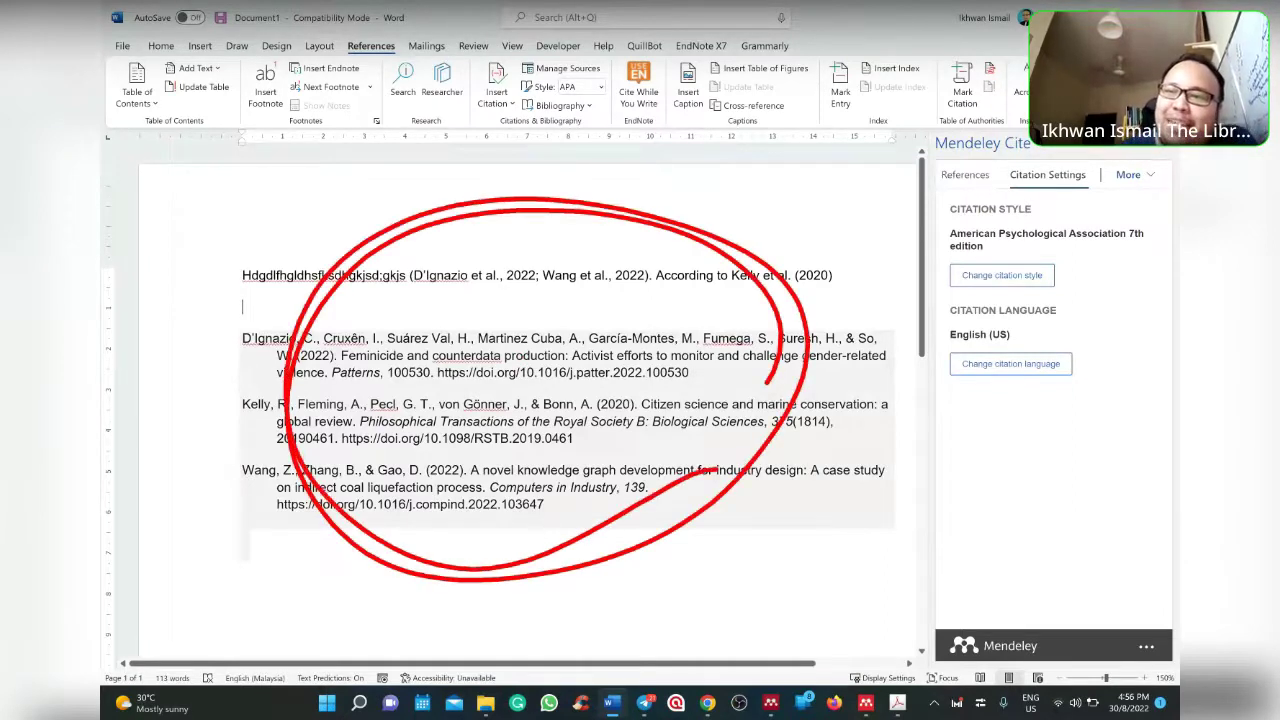
{"action": "mouse_move", "coordinate": [712, 348]}
{"action": "left_mouse_down"}
{"action": "mouse_move", "coordinate": [1032, 138]}
{"action": "mouse_move", "coordinate": [1003, 214]}
{"action": "left_mouse_up"}
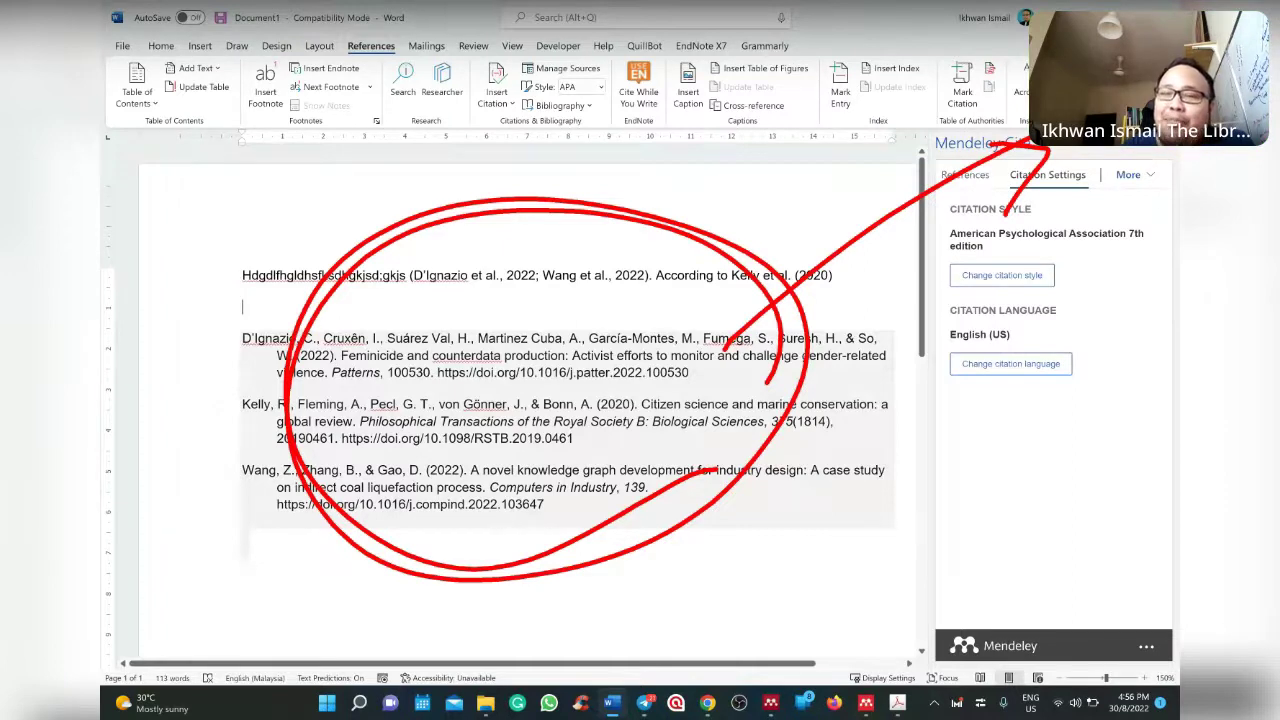
{"action": "mouse_move", "coordinate": [515, 25]}
{"action": "left_mouse_down"}
{"action": "mouse_move", "coordinate": [405, 118]}
{"action": "mouse_move", "coordinate": [470, 125]}
{"action": "left_mouse_up"}
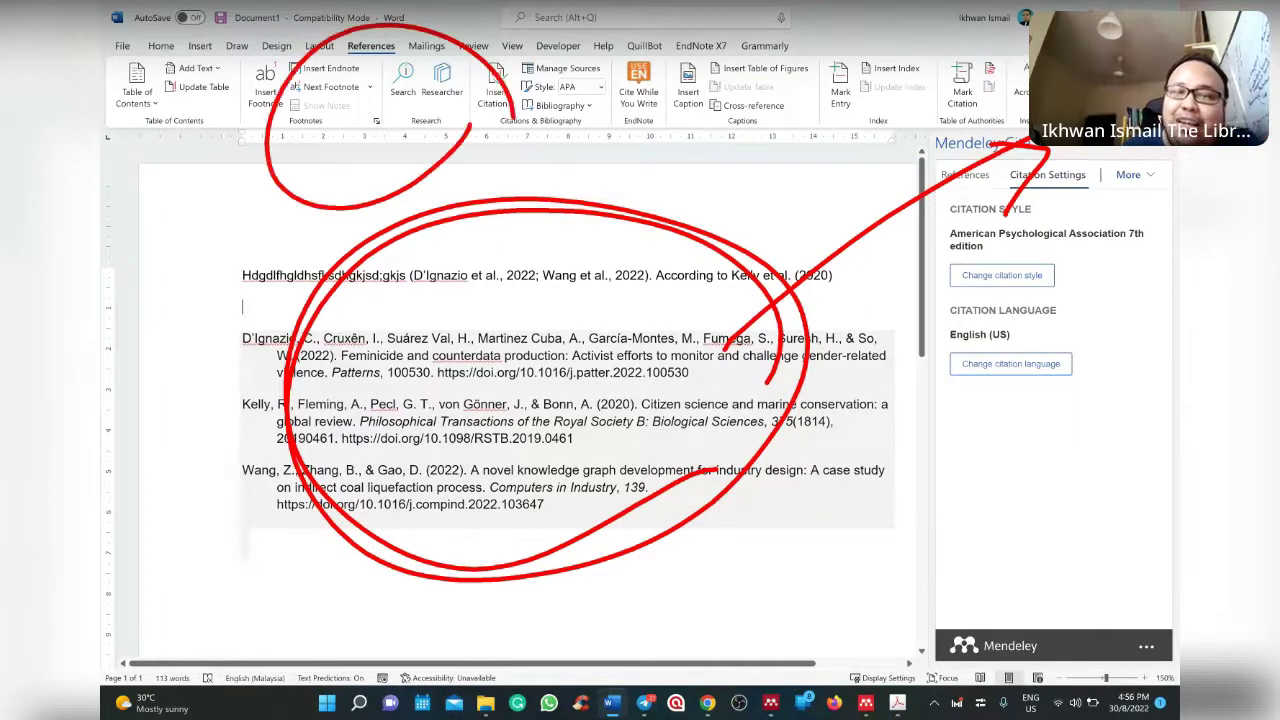
{"action": "left_click_drag", "start_coordinate": [330, 65], "coordinate": [438, 170]}
{"action": "left_click_drag", "start_coordinate": [440, 52], "coordinate": [341, 186]}
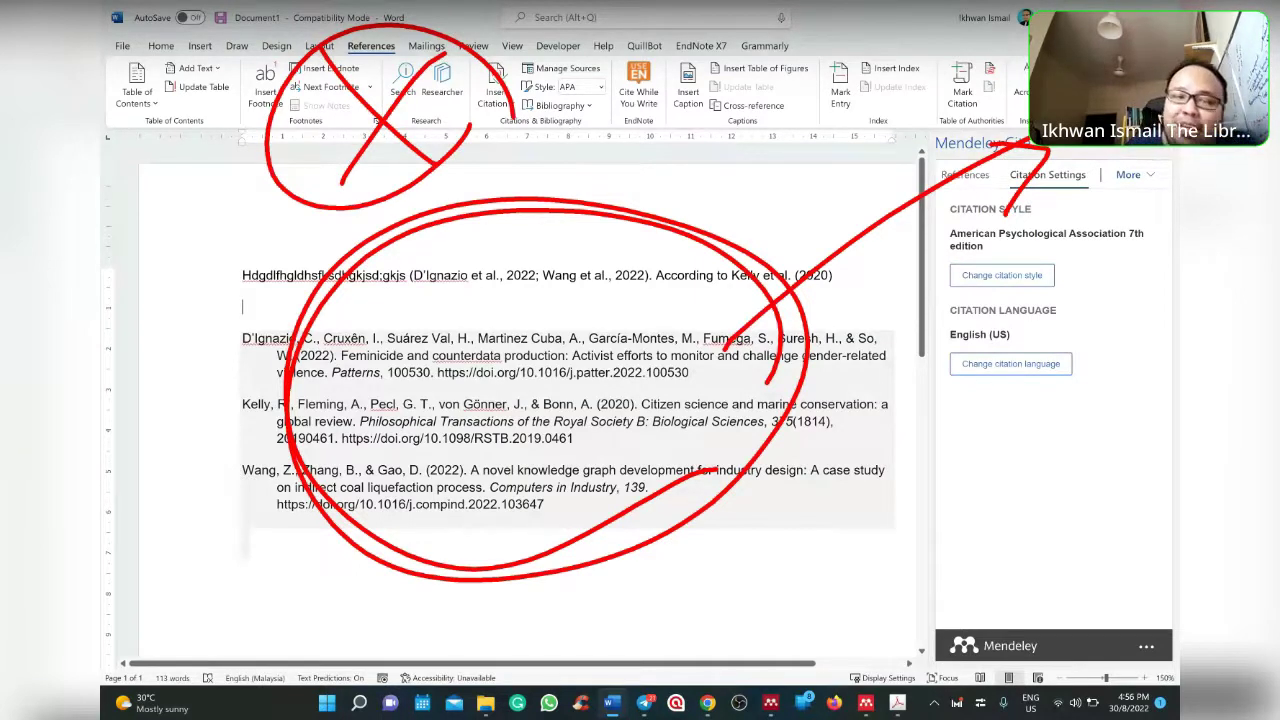
Circle and underline the bibliography entries with another arrow to Mendeley Cite, clear the marks, and briefly circle the Research area.
{"action": "mouse_move", "coordinate": [795, 380]}
{"action": "left_mouse_down"}
{"action": "mouse_move", "coordinate": [530, 205]}
{"action": "mouse_move", "coordinate": [438, 588]}
{"action": "mouse_move", "coordinate": [785, 305]}
{"action": "mouse_move", "coordinate": [384, 558]}
{"action": "mouse_move", "coordinate": [815, 300]}
{"action": "mouse_move", "coordinate": [285, 480]}
{"action": "mouse_move", "coordinate": [400, 565]}
{"action": "left_mouse_up"}
{"action": "left_click_drag", "start_coordinate": [360, 380], "coordinate": [478, 378]}
{"action": "left_click_drag", "start_coordinate": [612, 530], "coordinate": [645, 518]}
{"action": "left_click_drag", "start_coordinate": [425, 440], "coordinate": [520, 448]}
{"action": "left_click_drag", "start_coordinate": [464, 523], "coordinate": [566, 524]}
{"action": "left_click_drag", "start_coordinate": [720, 383], "coordinate": [1030, 165]}
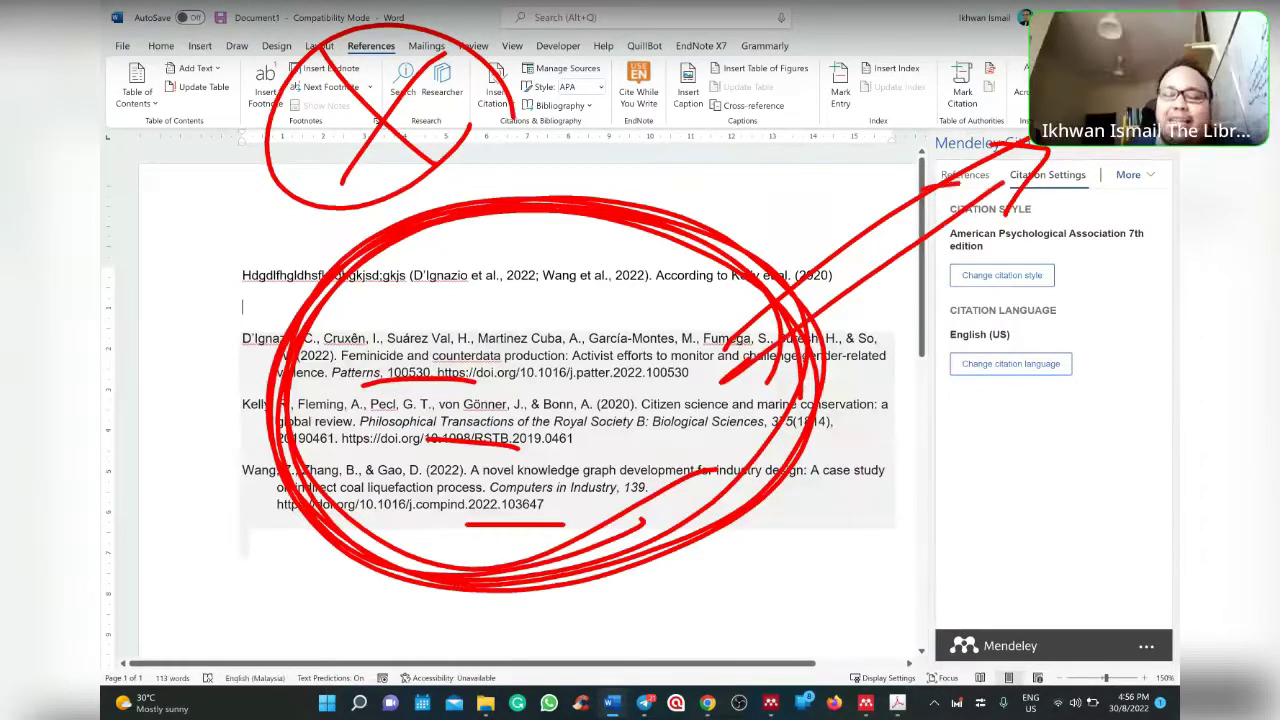
{"action": "left_click_drag", "start_coordinate": [940, 188], "coordinate": [993, 246]}
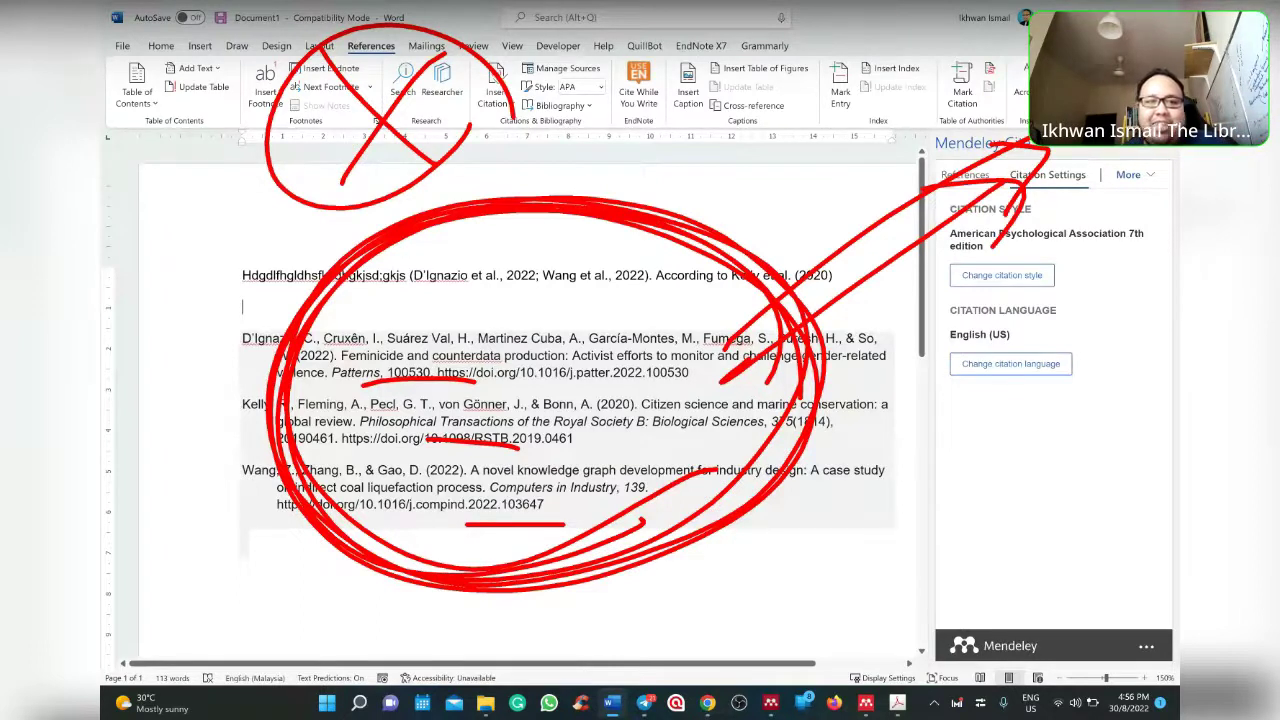
{"action": "key", "text": "Escape"}
{"action": "left_click_drag", "start_coordinate": [480, 70], "coordinate": [500, 110]}
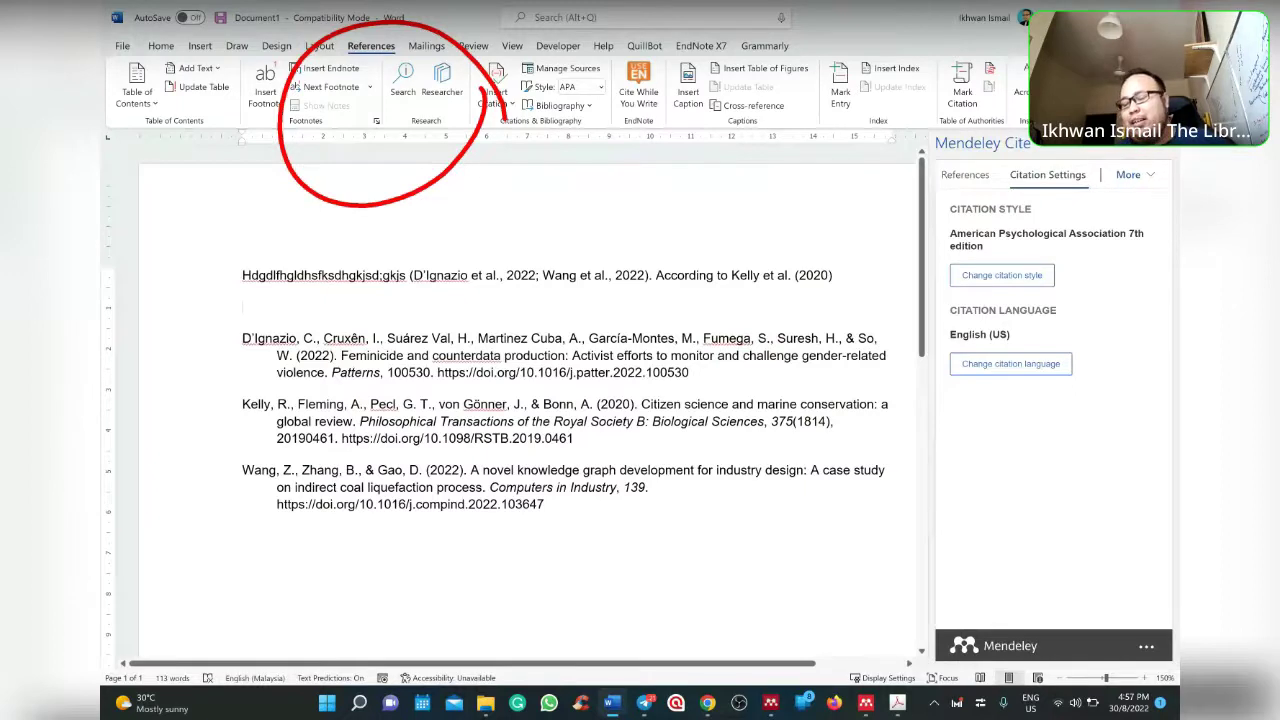
{"action": "key", "text": "Escape"}
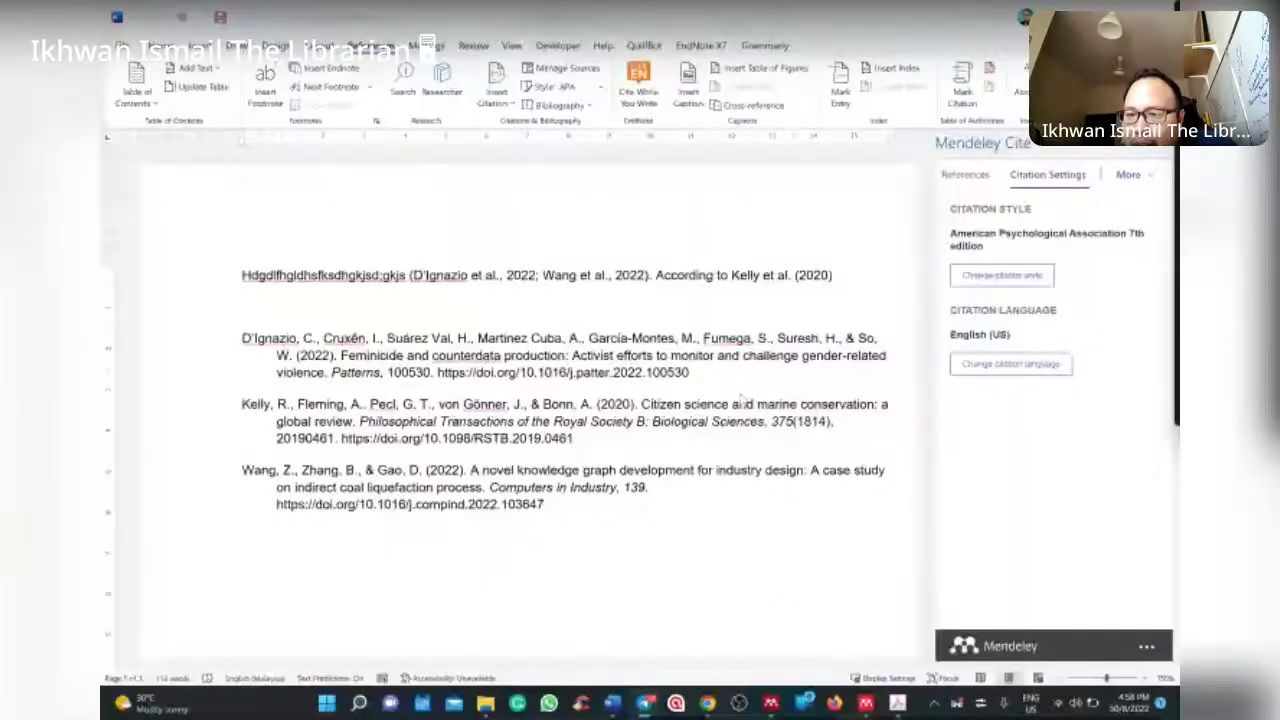
Look at the additional Mendeley Cite commands and the list of available citation languages, and return to the citation settings.
{"action": "left_click", "coordinate": [1128, 174]}
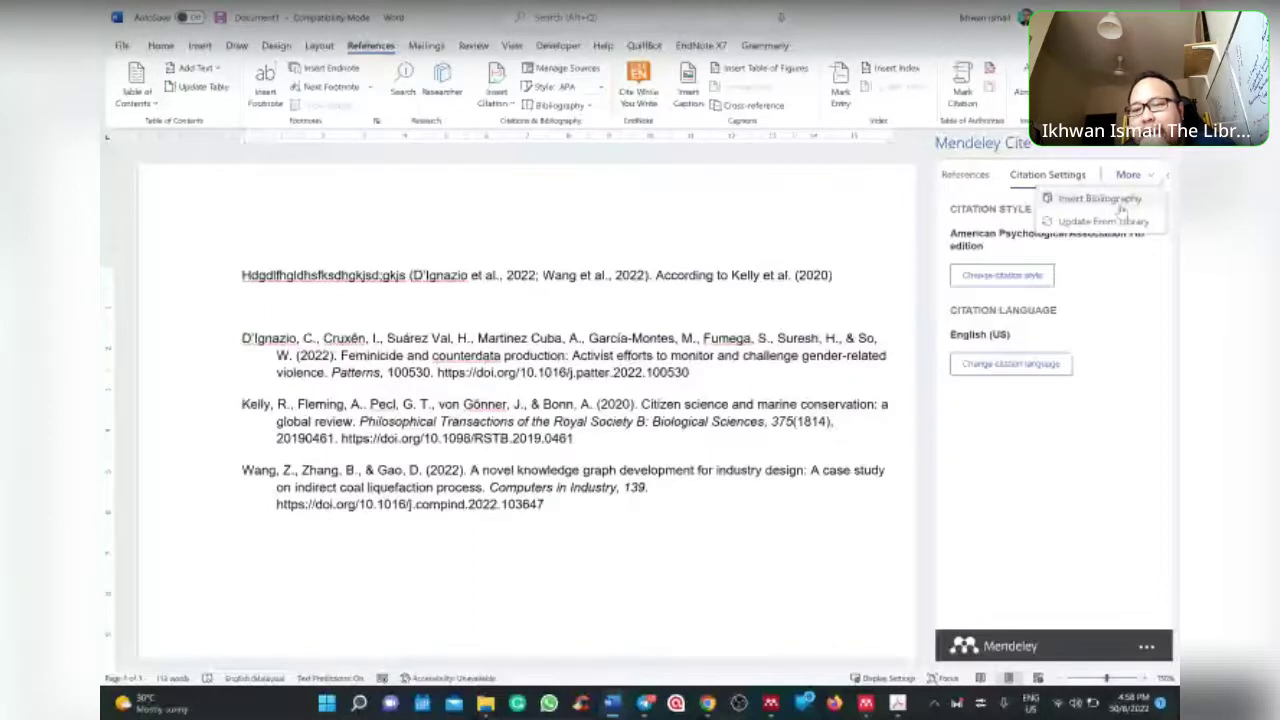
{"action": "left_click", "coordinate": [997, 365]}
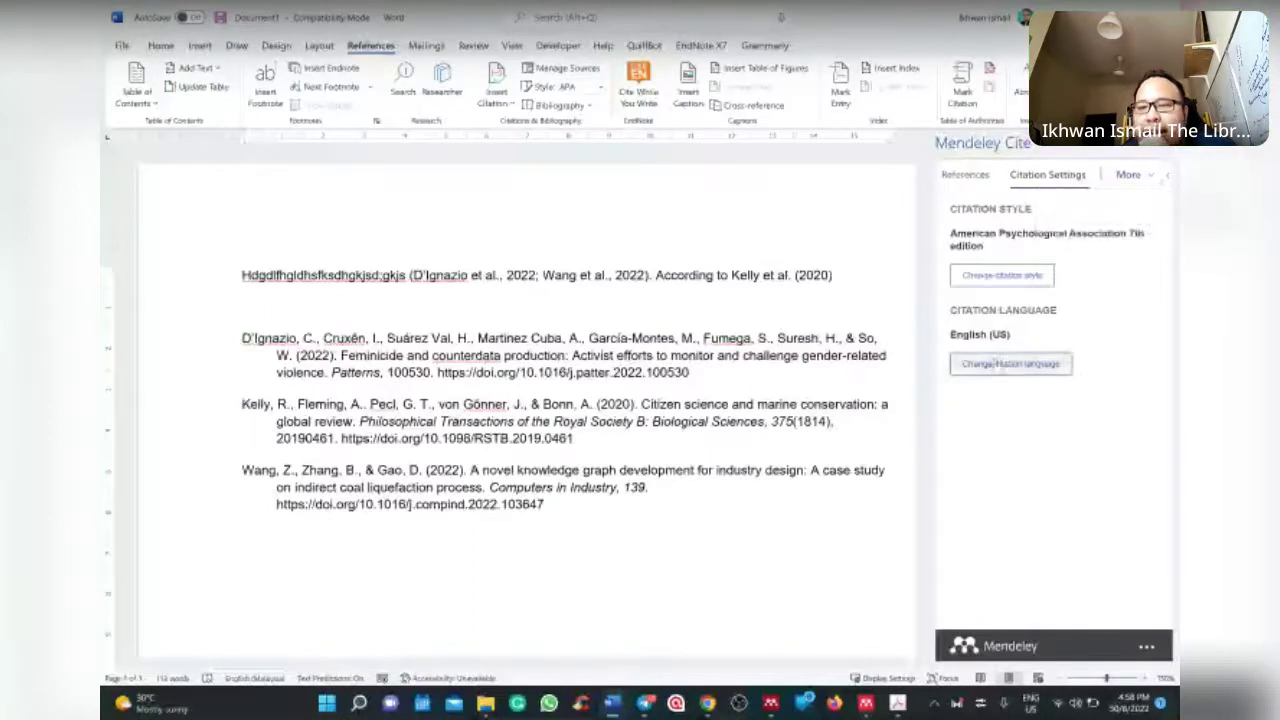
{"action": "left_click", "coordinate": [1012, 364]}
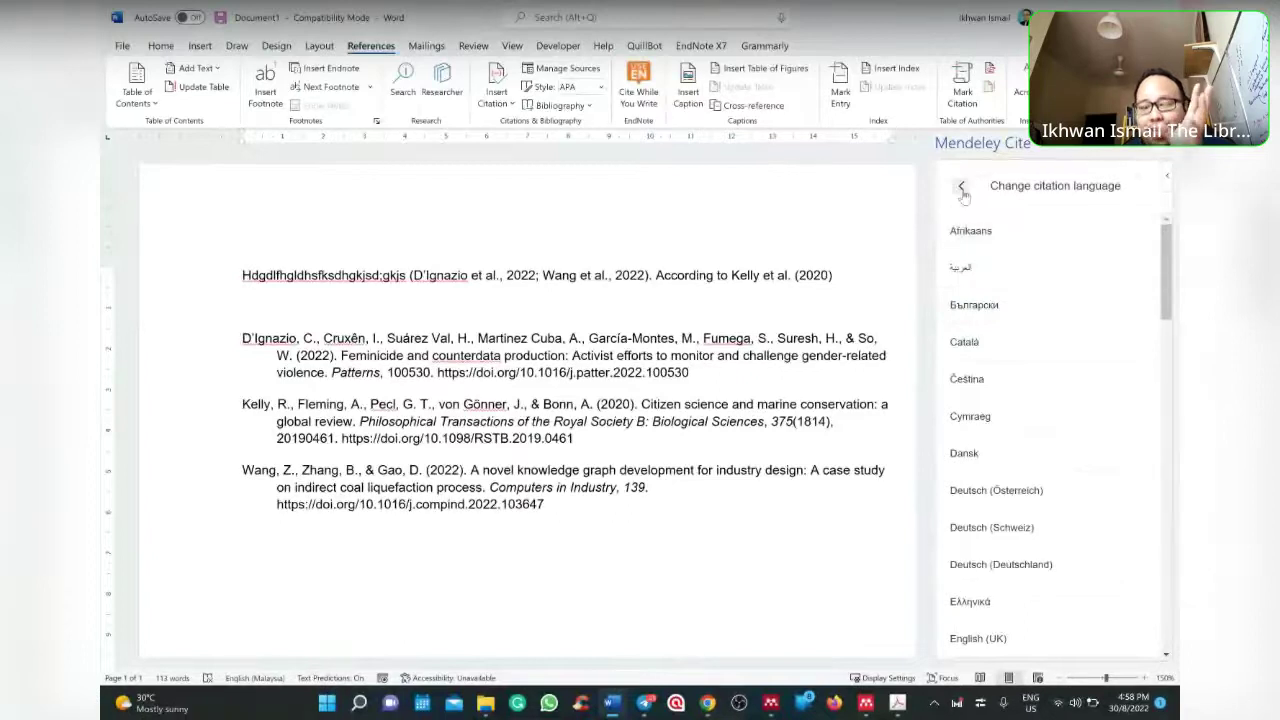
{"action": "left_click", "coordinate": [962, 188]}
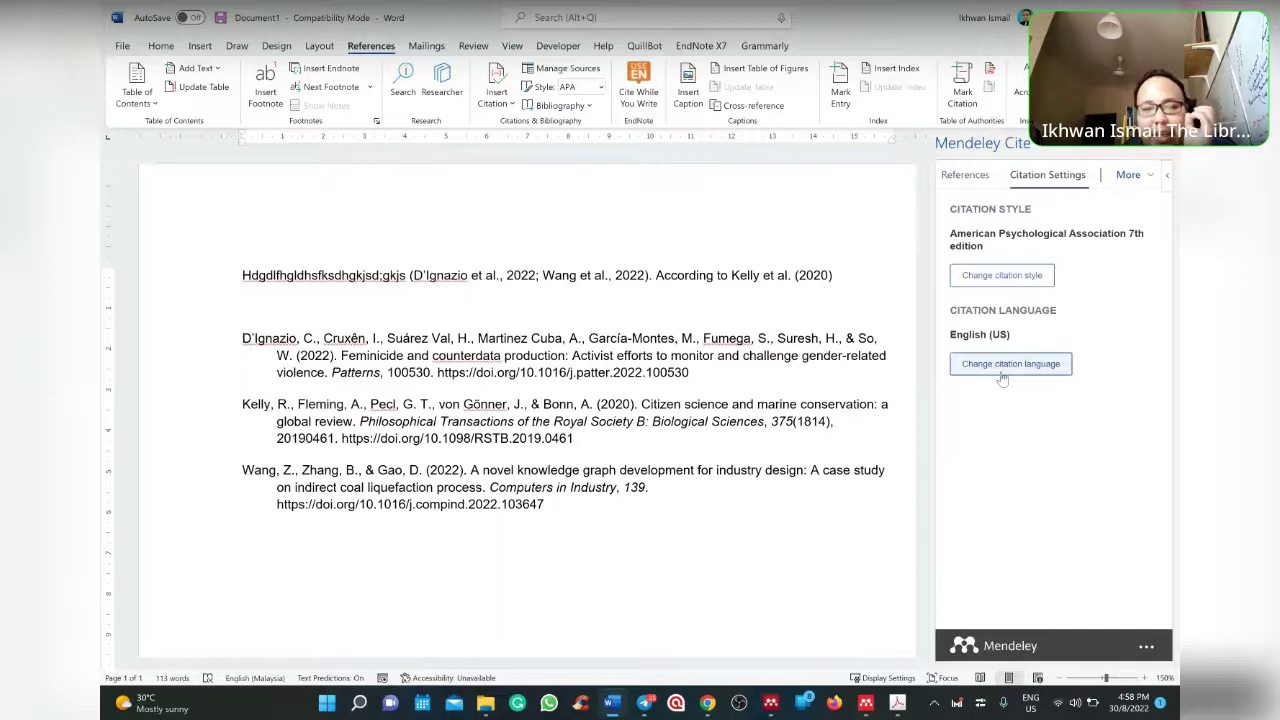
Place the cursor in the bibliography and update the Mendeley Cite citation language to English (UK).
{"action": "left_click", "coordinate": [502, 362]}
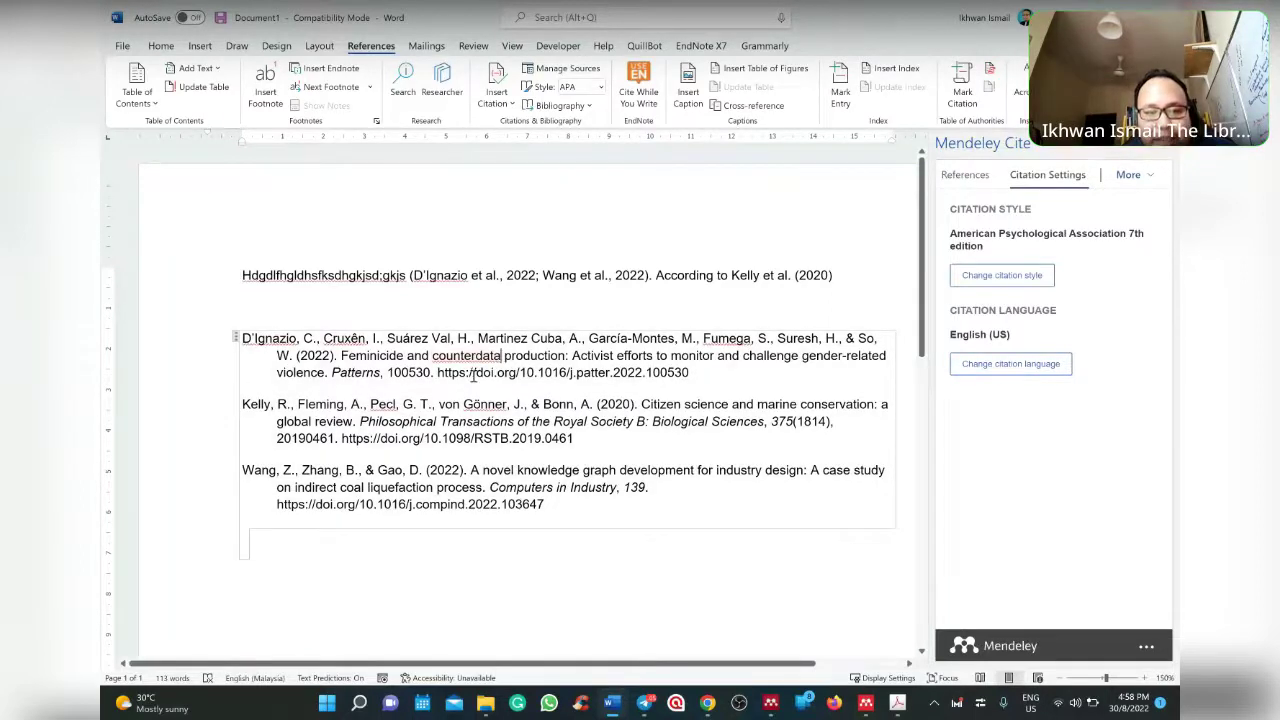
{"action": "left_click", "coordinate": [1015, 363]}
{"action": "scroll", "coordinate": [1003, 429], "scroll_direction": "down", "scroll_amount": 3}
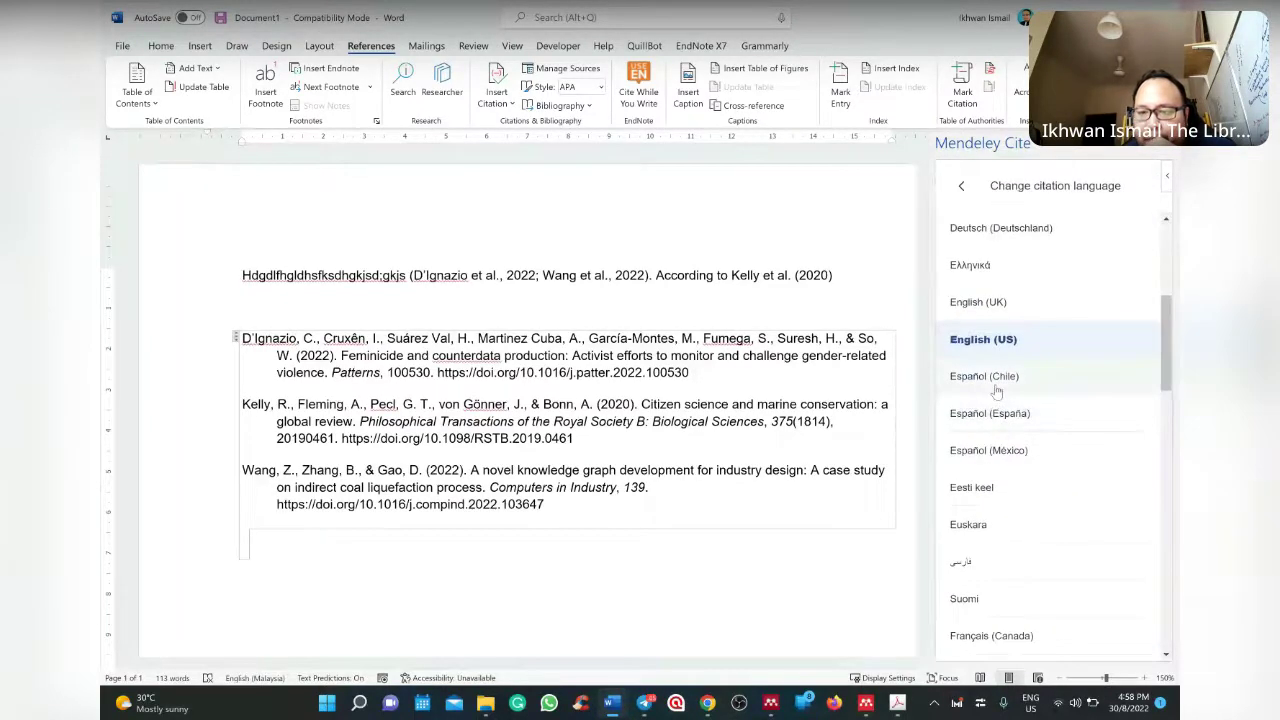
{"action": "left_click", "coordinate": [985, 305]}
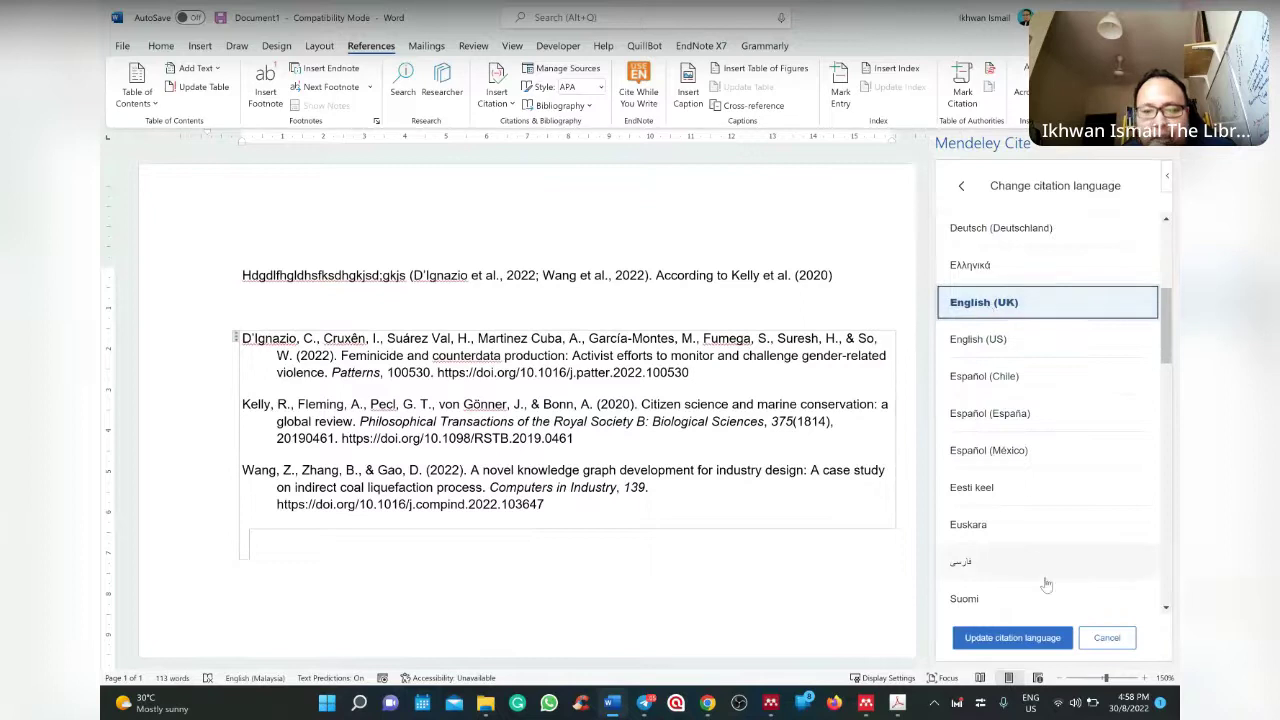
{"action": "left_click", "coordinate": [1020, 639]}
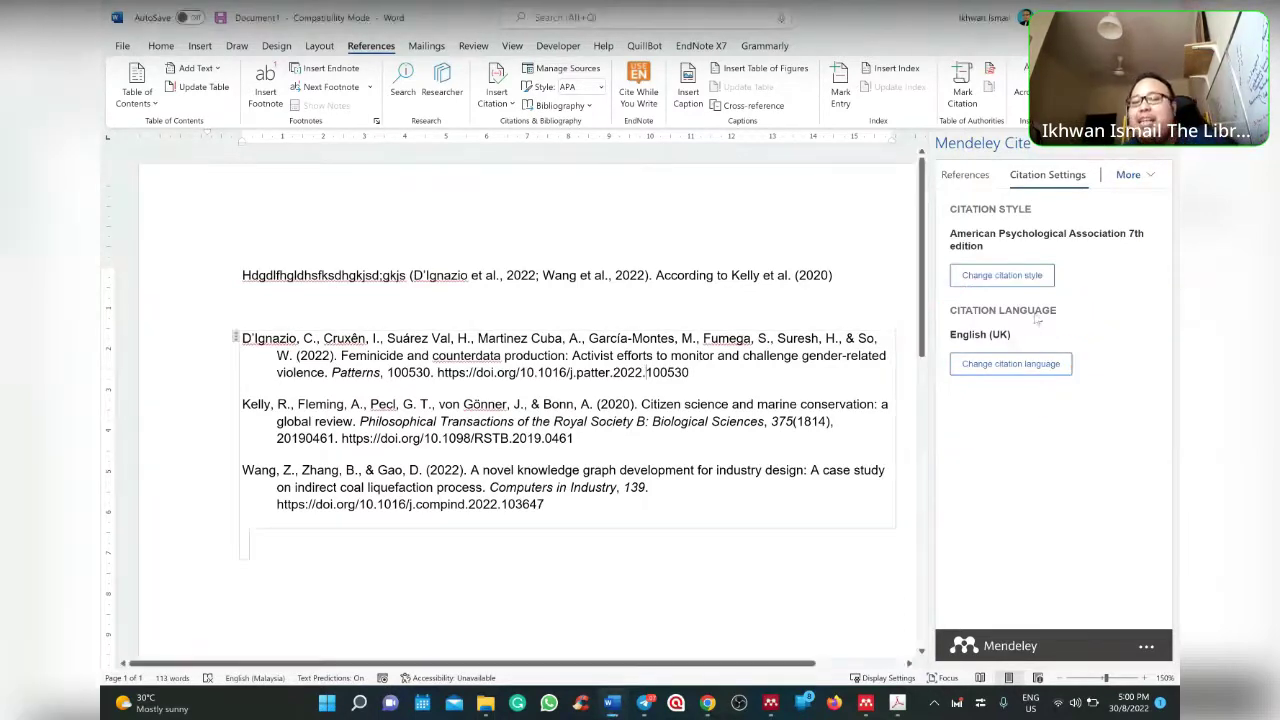
Update the citation language to English (US) and show the reference list in Mendeley Cite.
{"action": "left_click", "coordinate": [1037, 370]}
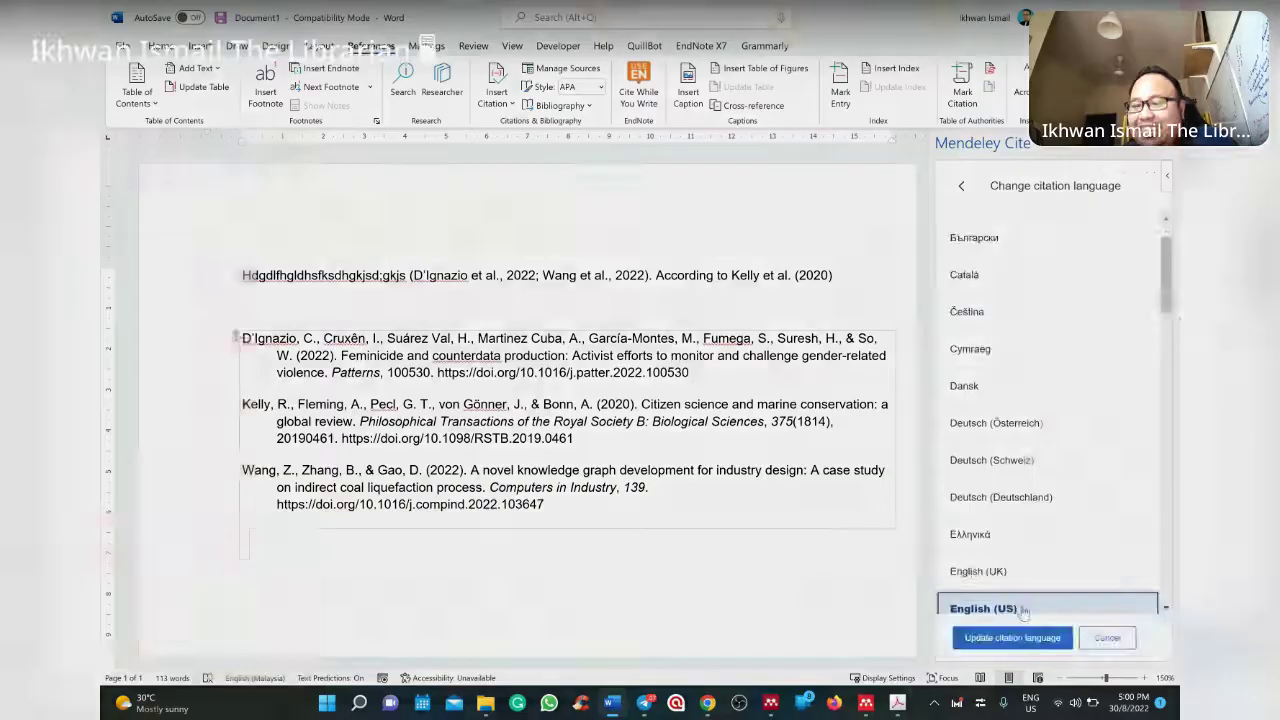
{"action": "left_click", "coordinate": [1012, 638]}
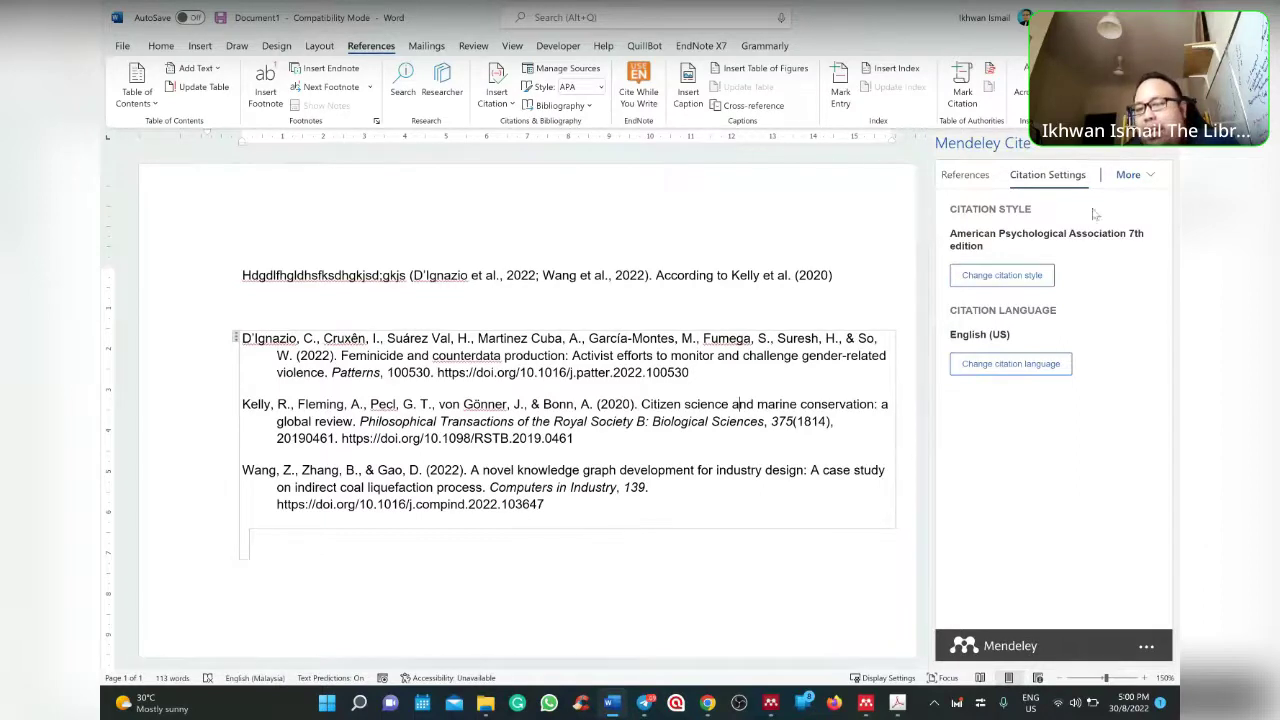
{"action": "left_click", "coordinate": [988, 182]}
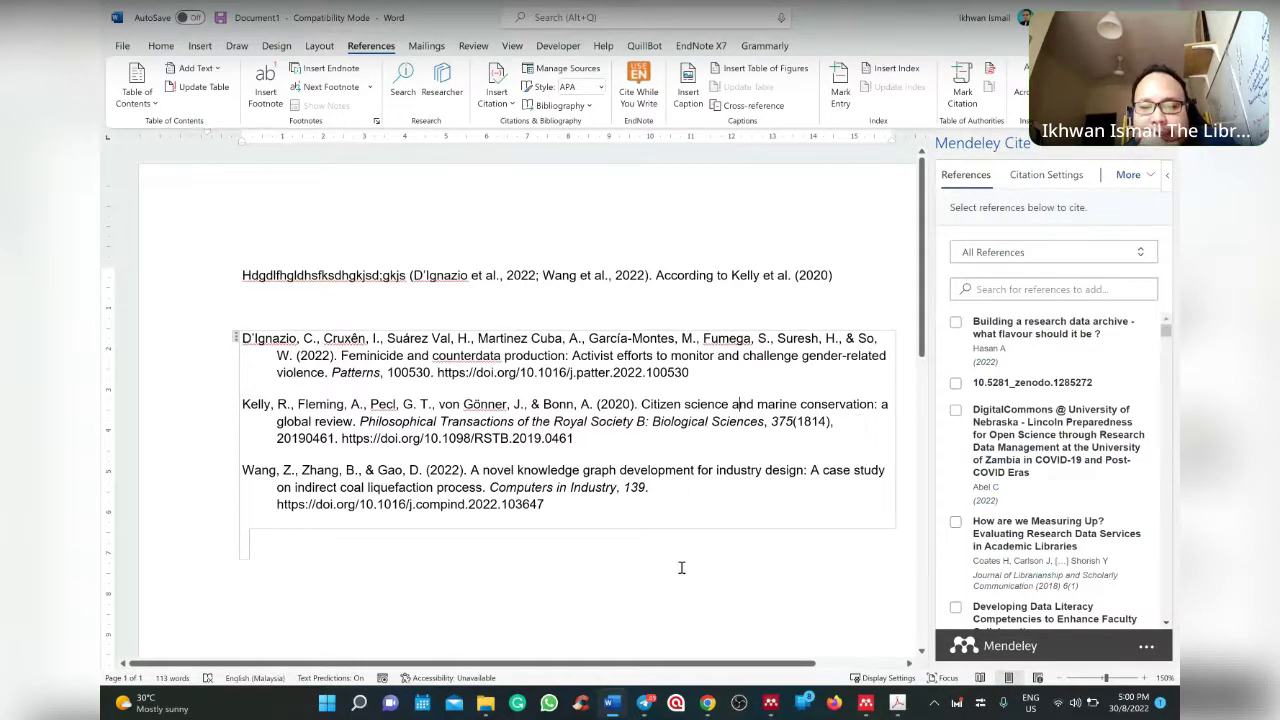
Switch to Mendeley Reference Manager, dismiss the Make Available Offline option, and look at the File and Edit commands.
{"action": "left_click", "coordinate": [867, 705]}
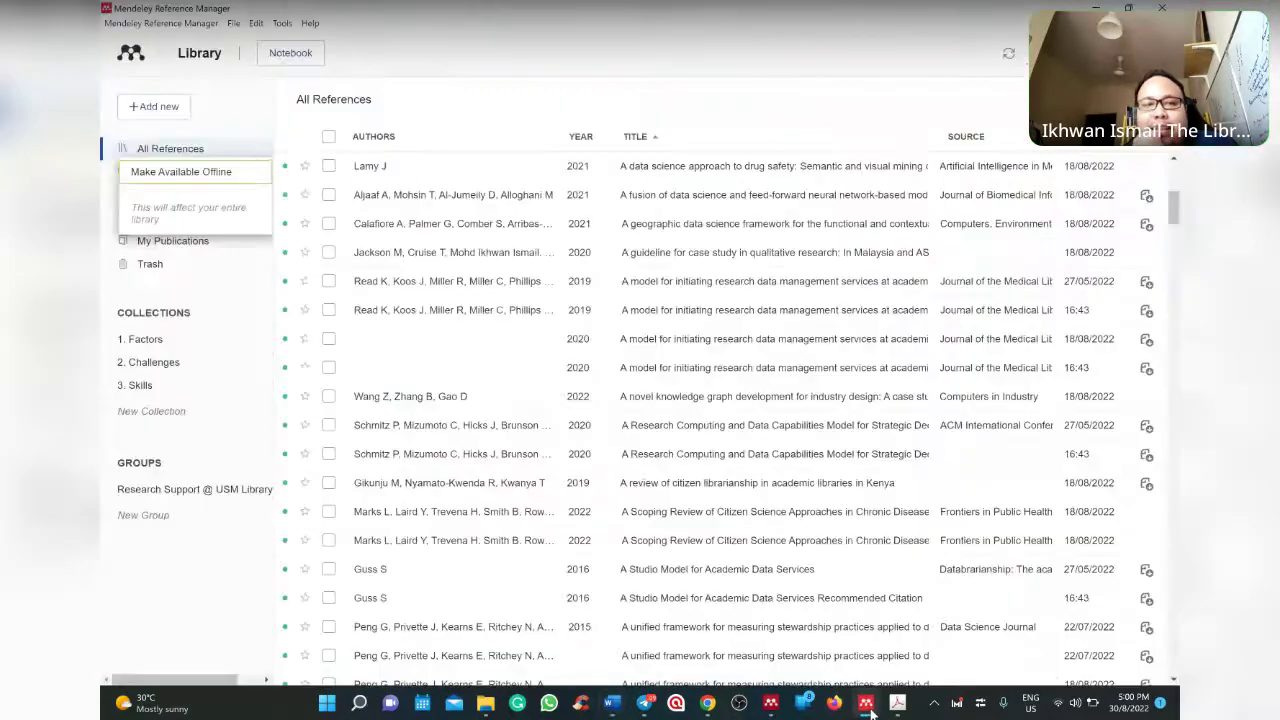
{"action": "left_click", "coordinate": [565, 52]}
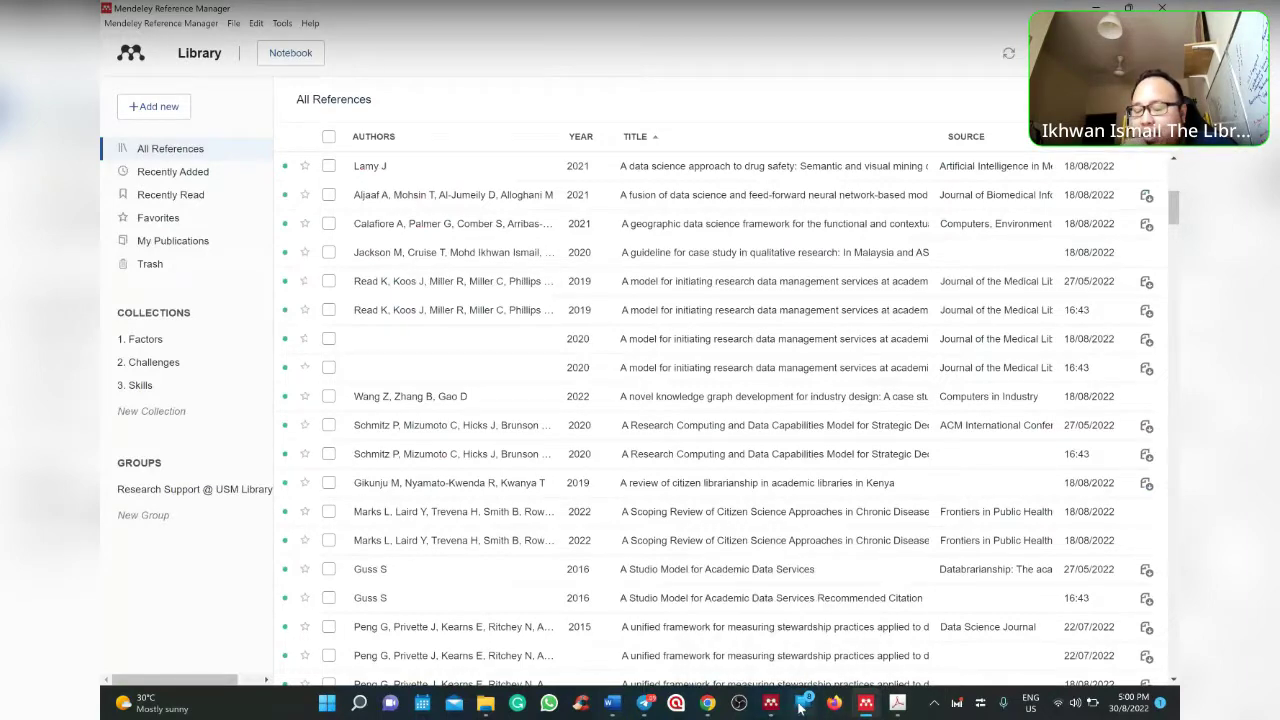
{"action": "mouse_move", "coordinate": [884, 711]}
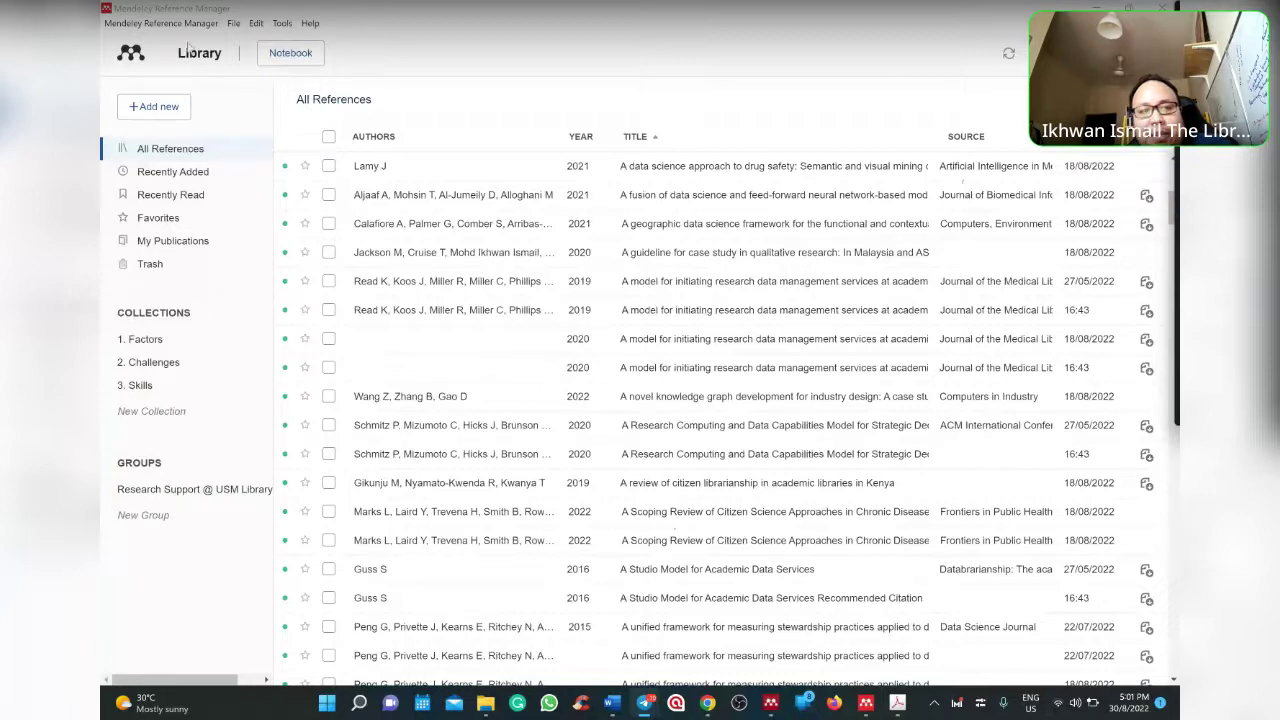
{"action": "left_click", "coordinate": [233, 24]}
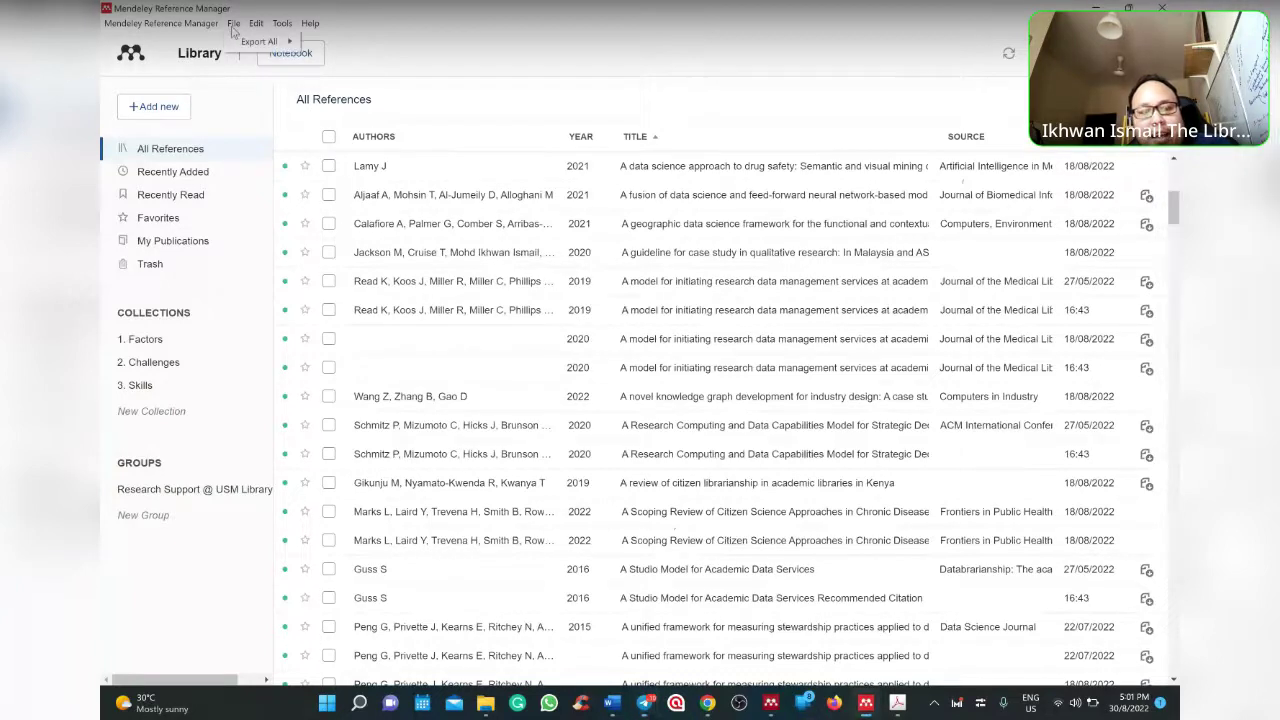
{"action": "left_click", "coordinate": [258, 23]}
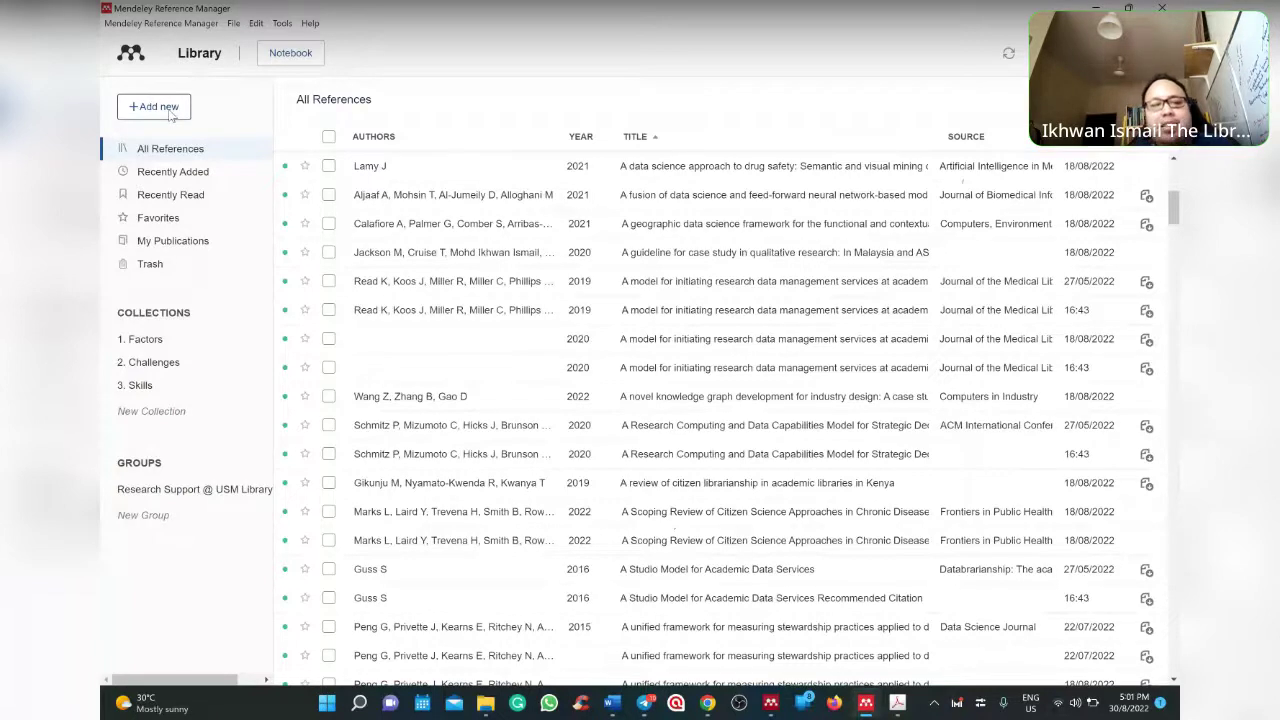
Open the manual entry form from the options for adding references and look at its identifier and reference detail fields.
{"action": "mouse_move", "coordinate": [225, 128]}
{"action": "left_mouse_down"}
{"action": "mouse_move", "coordinate": [200, 64]}
{"action": "mouse_move", "coordinate": [135, 104]}
{"action": "mouse_move", "coordinate": [165, 135]}
{"action": "left_mouse_up"}
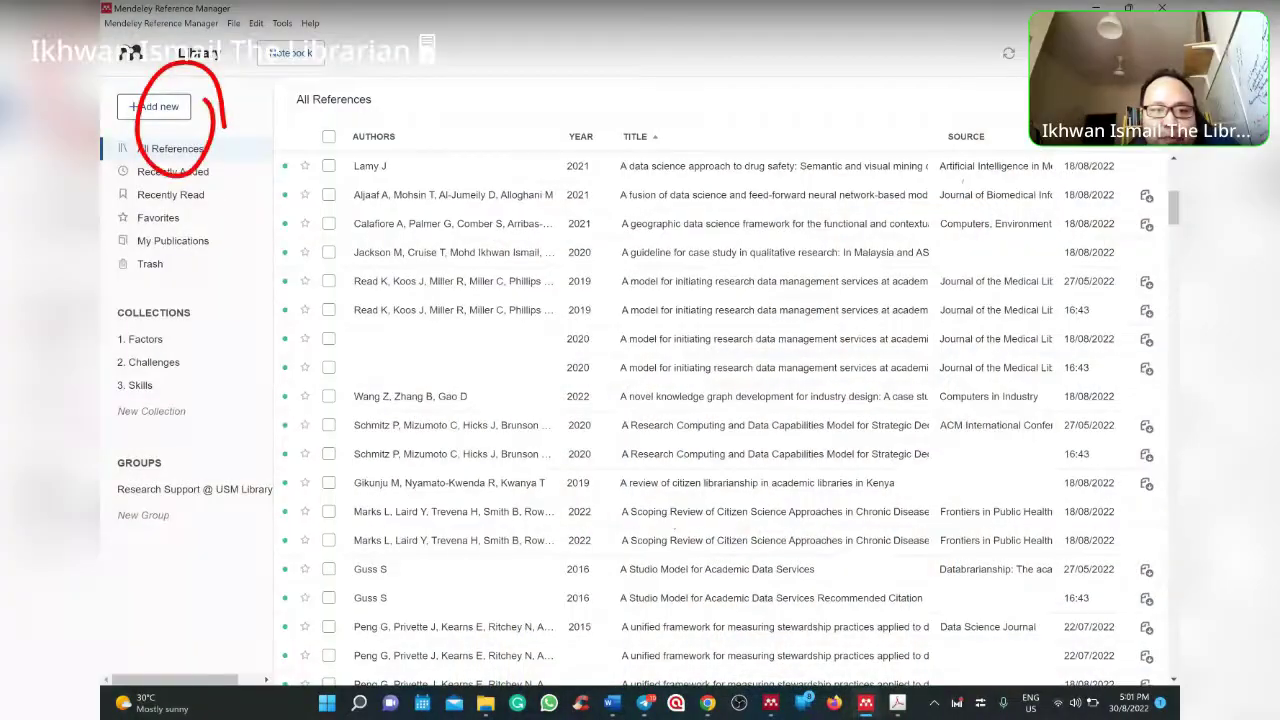
{"action": "left_click", "coordinate": [155, 107]}
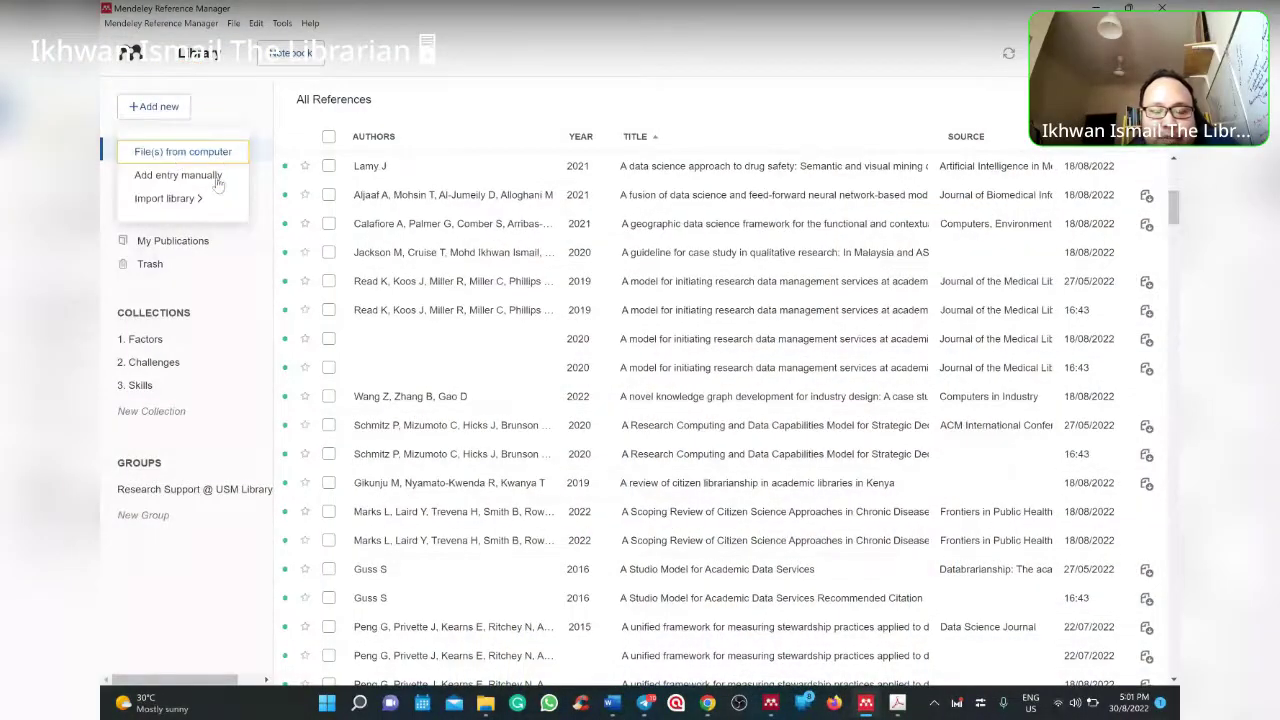
{"action": "left_click", "coordinate": [205, 177]}
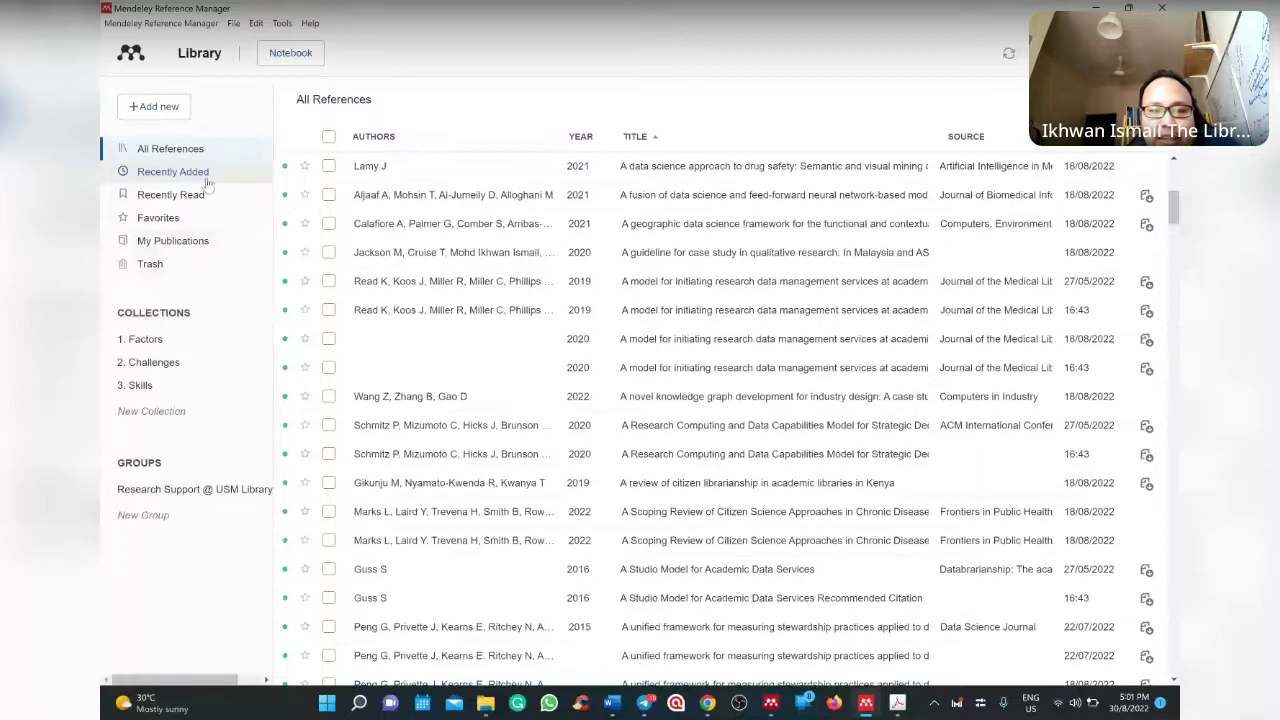
{"action": "left_click", "coordinate": [366, 263]}
{"action": "scroll", "coordinate": [406, 526], "scroll_direction": "down", "scroll_amount": 2}
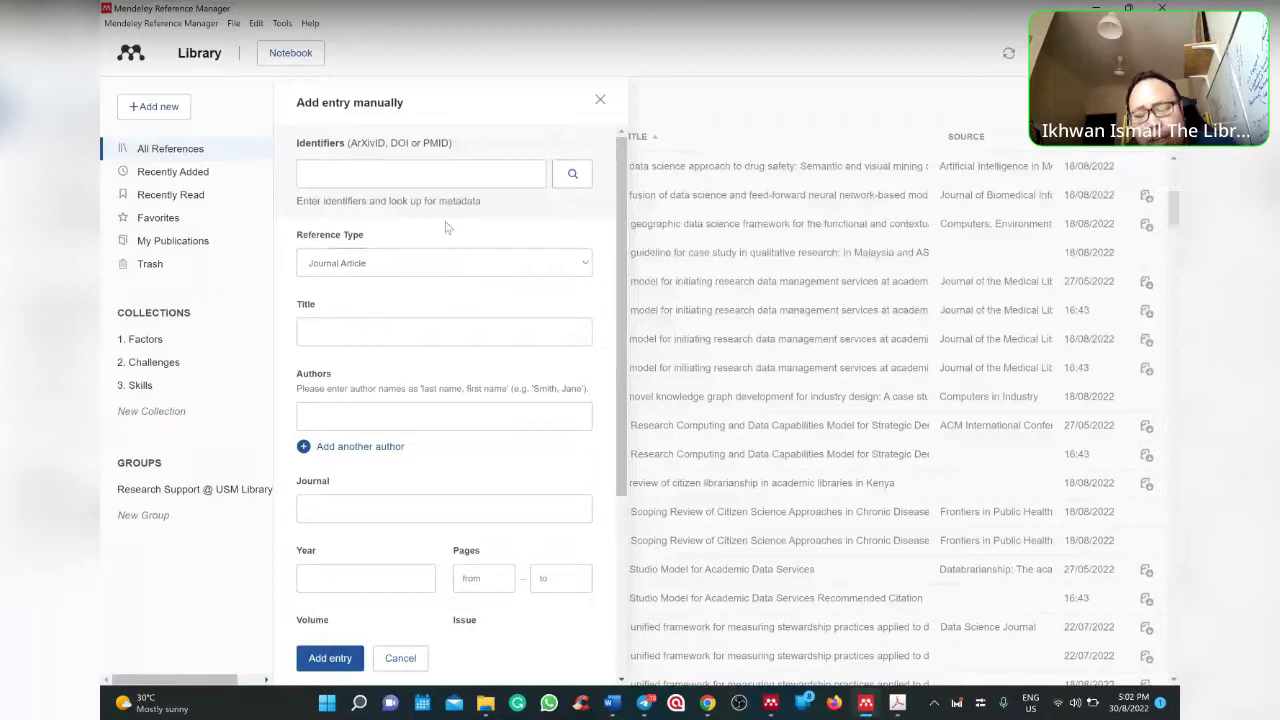
{"action": "left_click", "coordinate": [440, 186]}
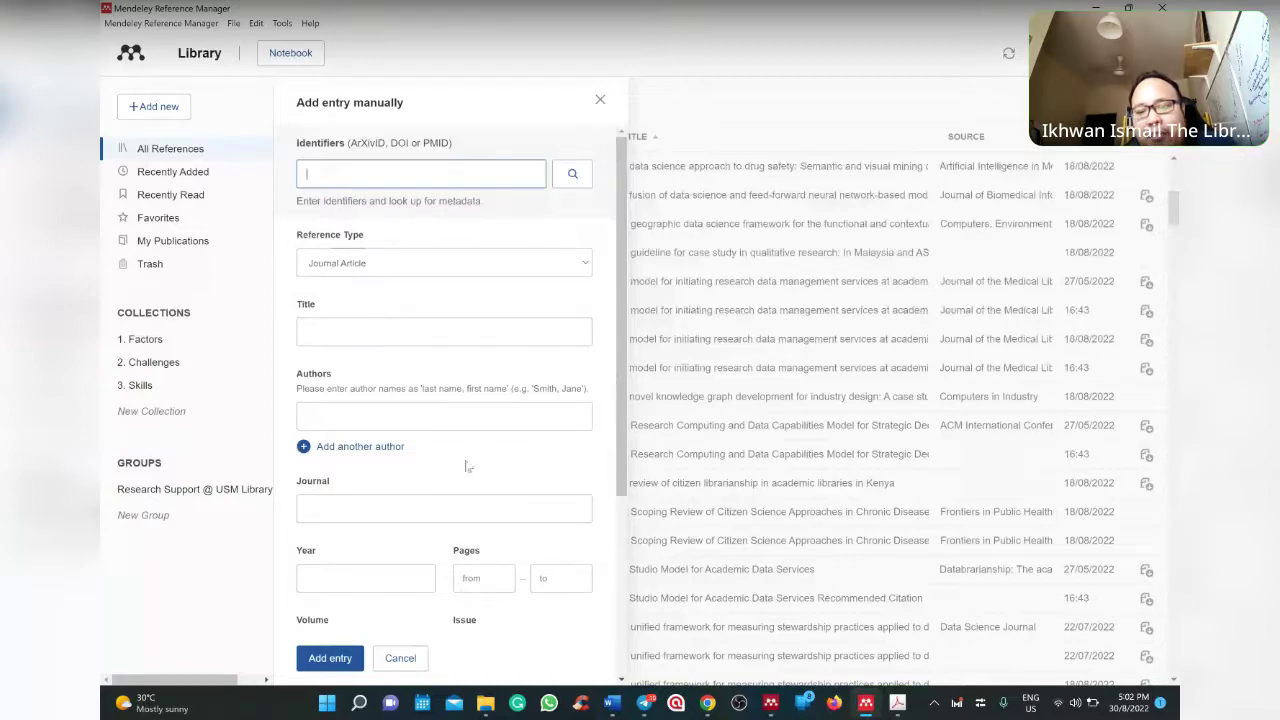
Close the manual entry form, show the identifiers of the reference "A geographic data science framework", and try to select its DOI.
{"action": "left_click", "coordinate": [830, 236]}
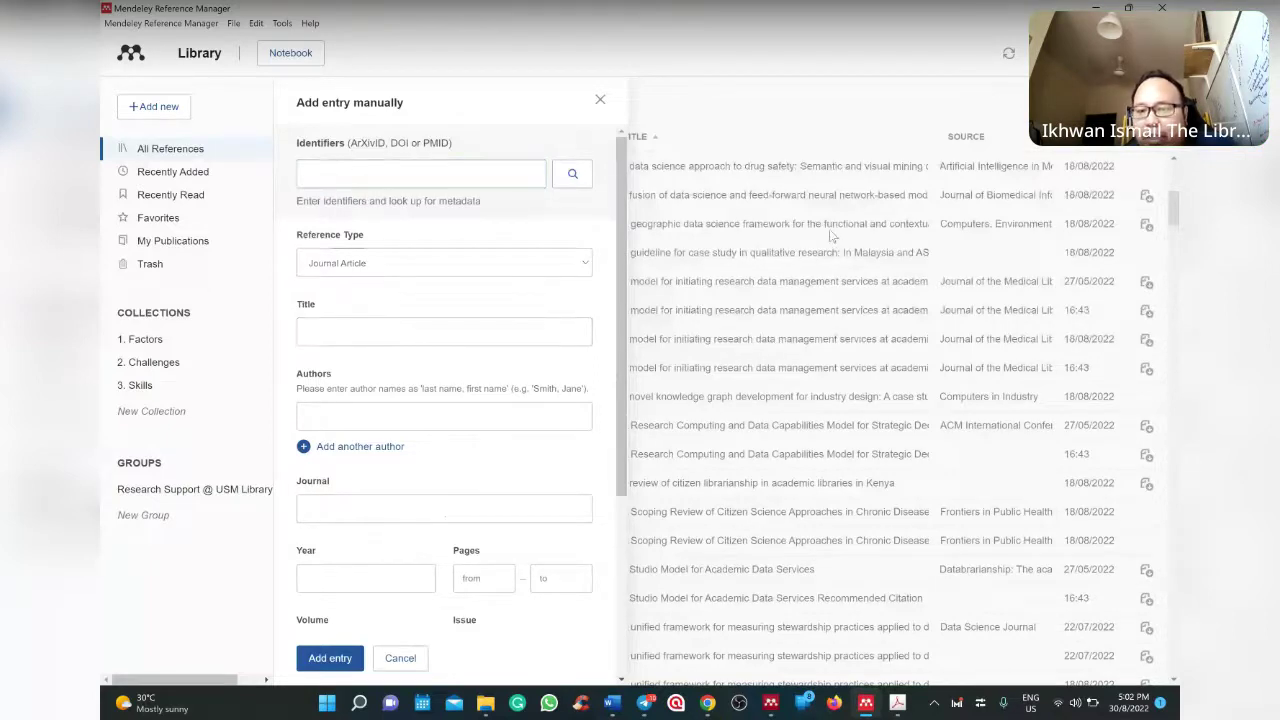
{"action": "left_click", "coordinate": [830, 236]}
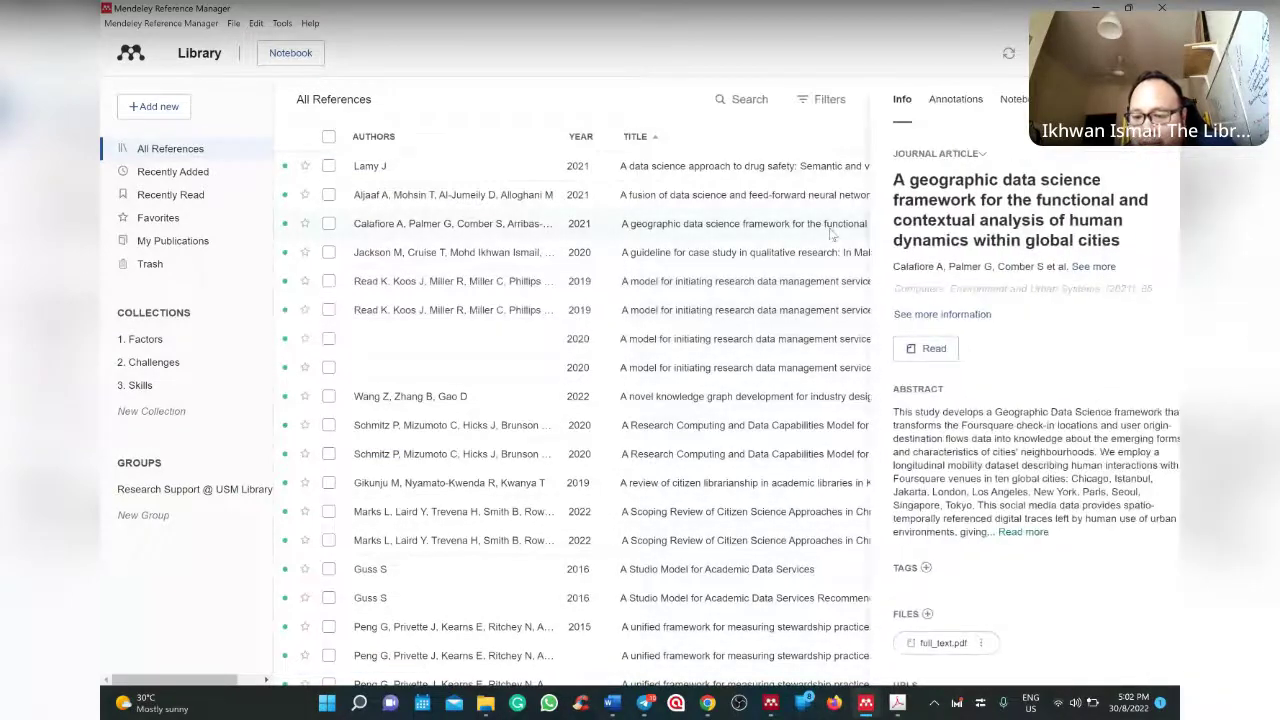
{"action": "scroll", "coordinate": [965, 453], "scroll_direction": "down", "scroll_amount": 5}
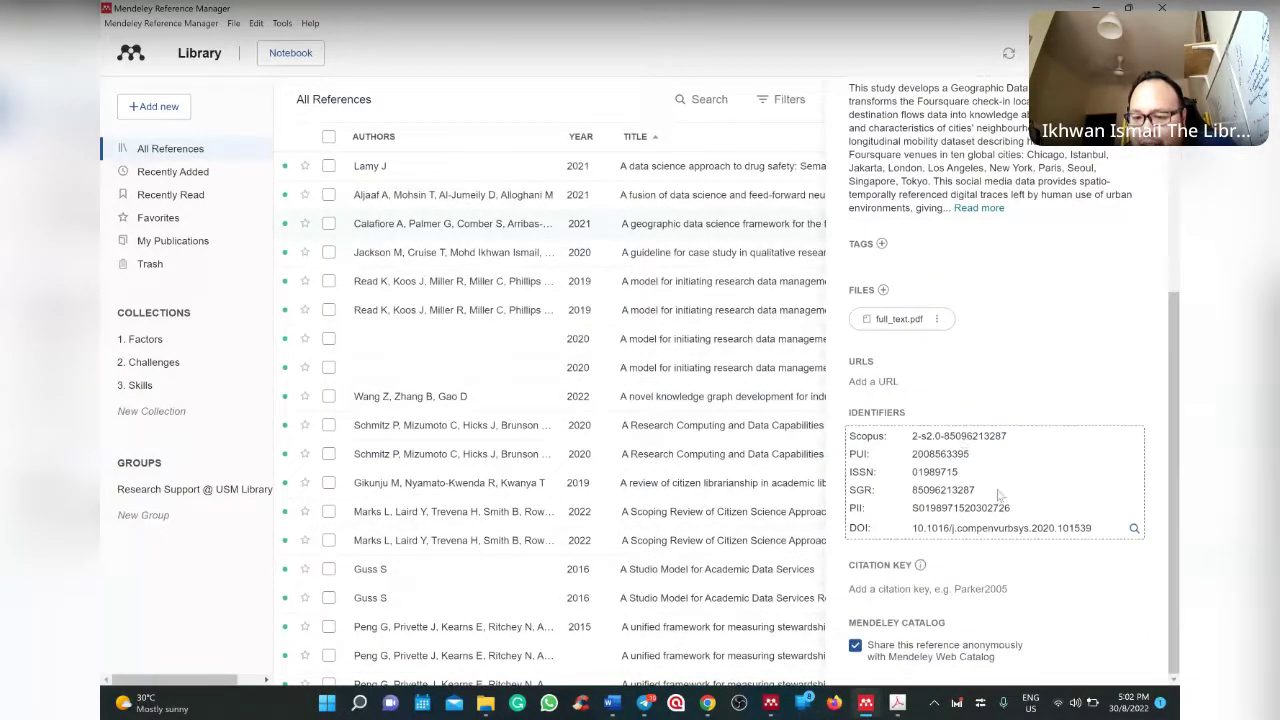
{"action": "left_click_drag", "start_coordinate": [1091, 528], "coordinate": [915, 528]}
{"action": "left_click", "coordinate": [915, 528]}
{"action": "triple_click", "coordinate": [917, 528]}
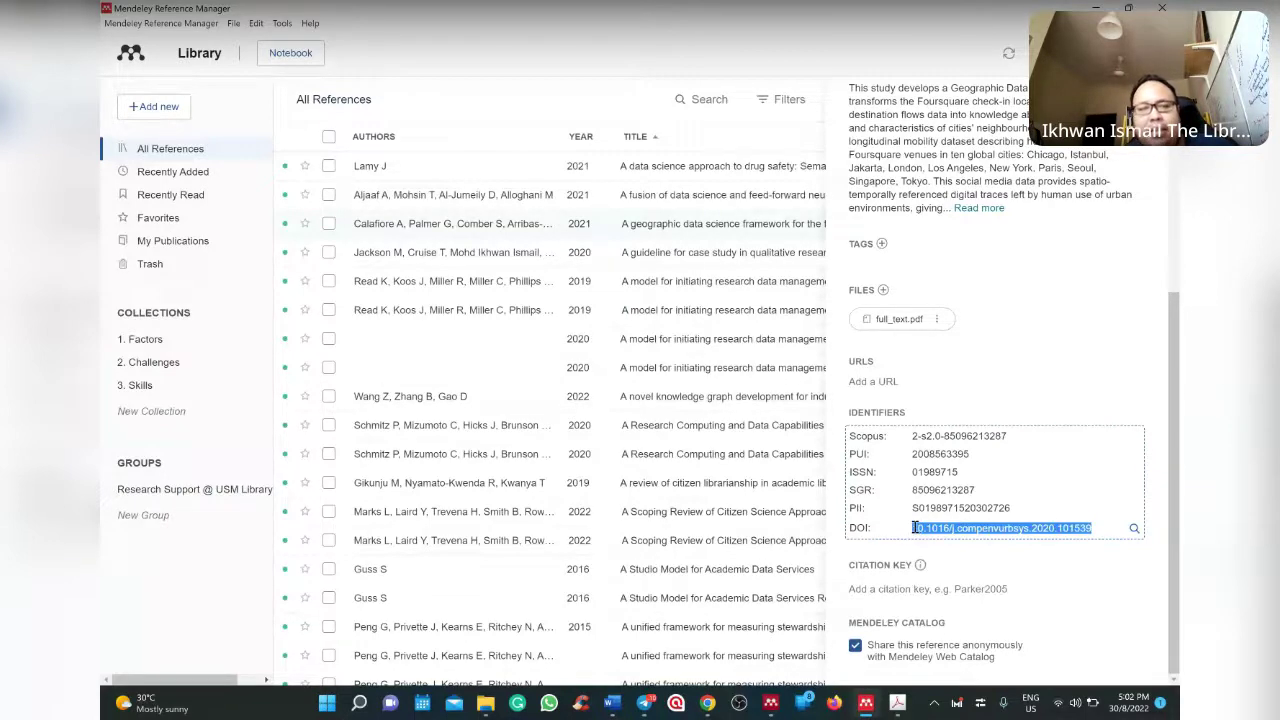
{"action": "left_click", "coordinate": [954, 551]}
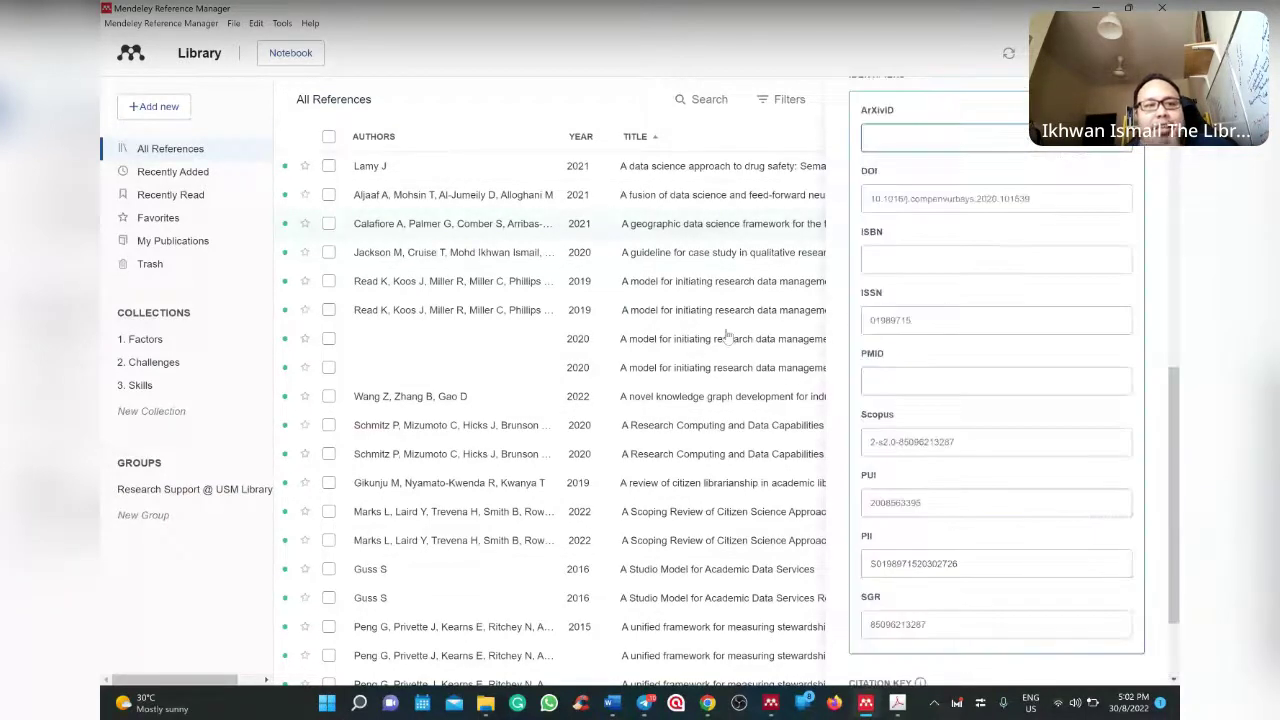
Reopen the manual entry form and copy the DOI 10.1016/j.compenvurbsys.2020.101539 from the geographic data science reference's identifiers.
{"action": "left_click", "coordinate": [158, 106]}
{"action": "left_click", "coordinate": [178, 175]}
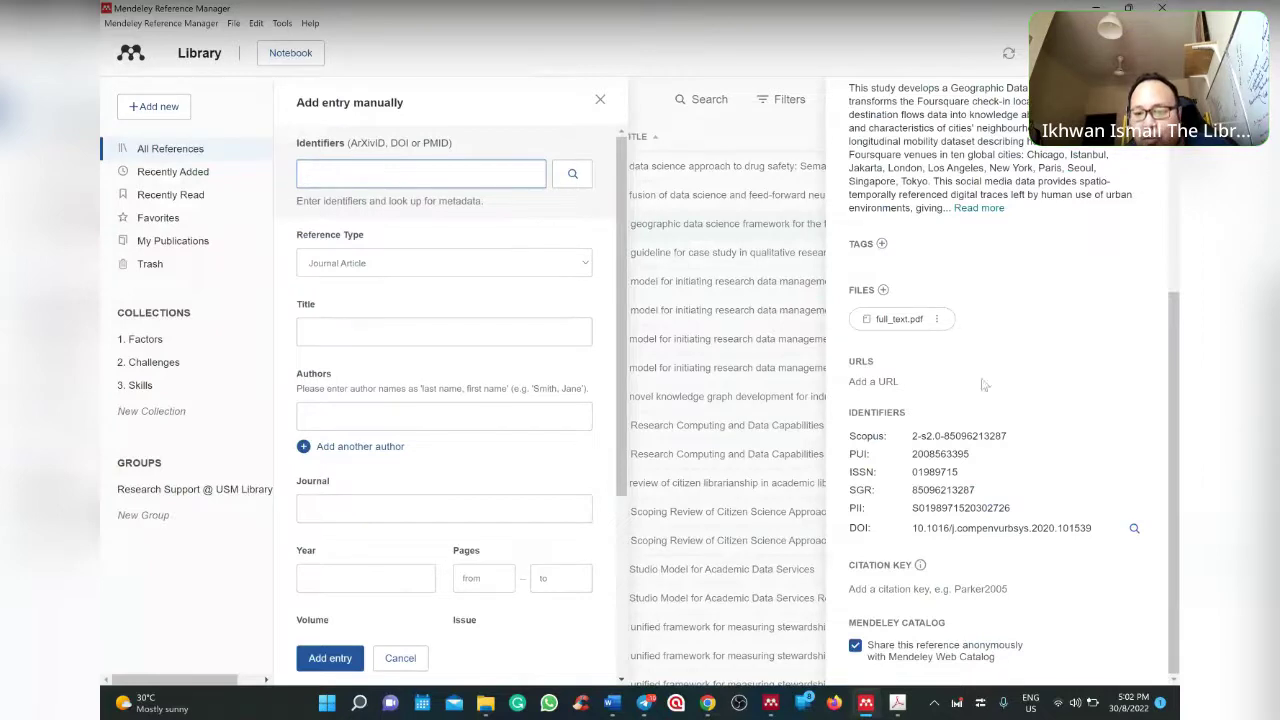
{"action": "left_click", "coordinate": [1045, 531]}
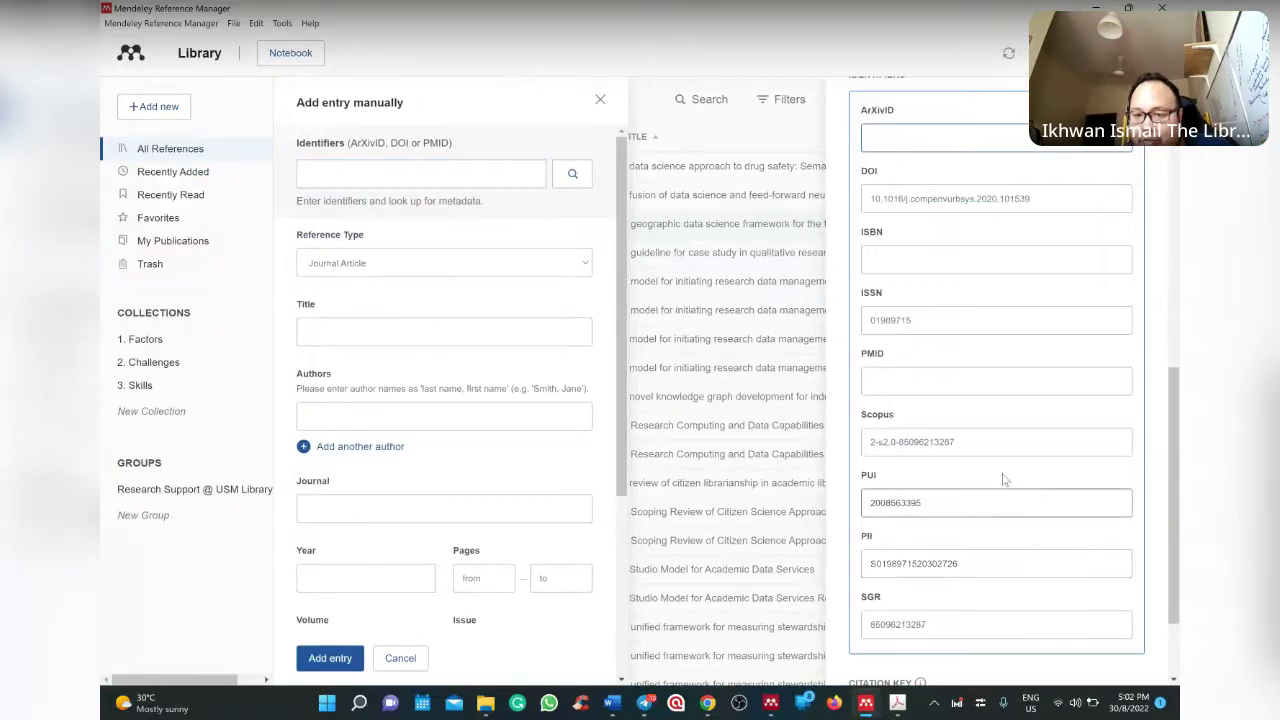
{"action": "scroll", "coordinate": [1004, 480], "scroll_direction": "down", "scroll_amount": 2}
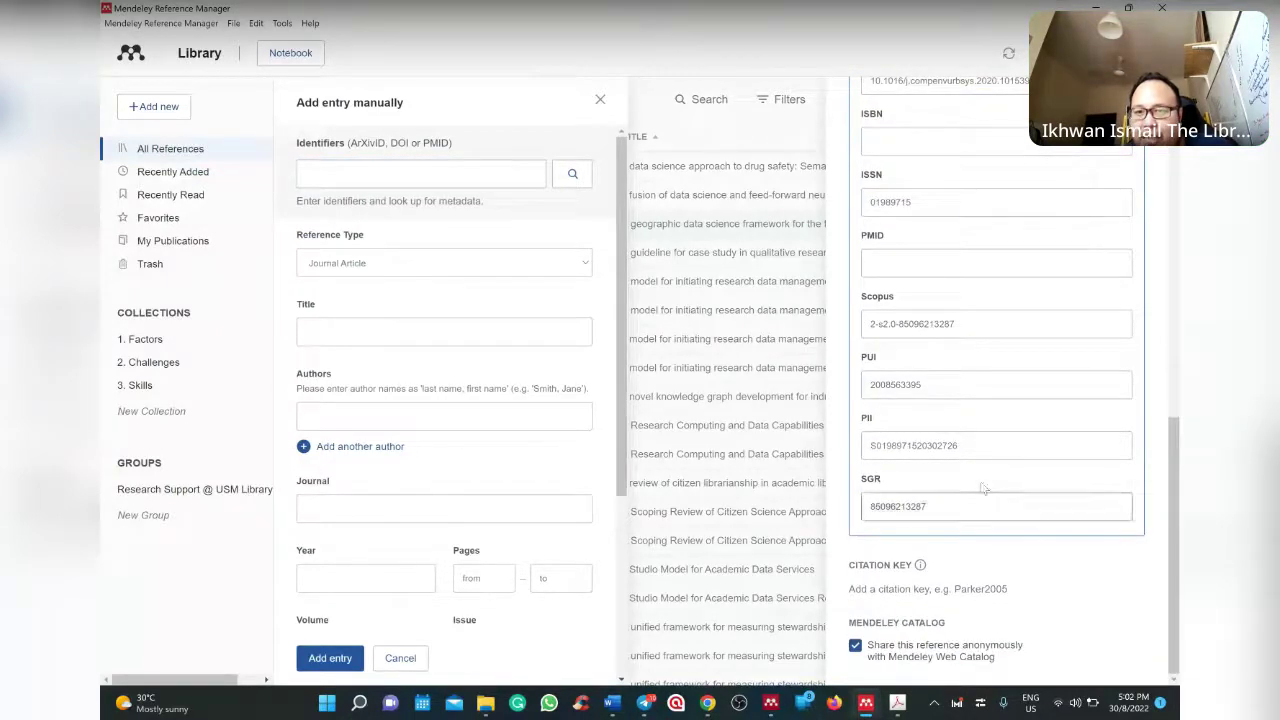
{"action": "scroll", "coordinate": [937, 426], "scroll_direction": "up", "scroll_amount": 1}
{"action": "scroll", "coordinate": [937, 426], "scroll_direction": "up", "scroll_amount": 3}
{"action": "triple_click", "coordinate": [955, 369]}
{"action": "key", "text": "ctrl+c"}
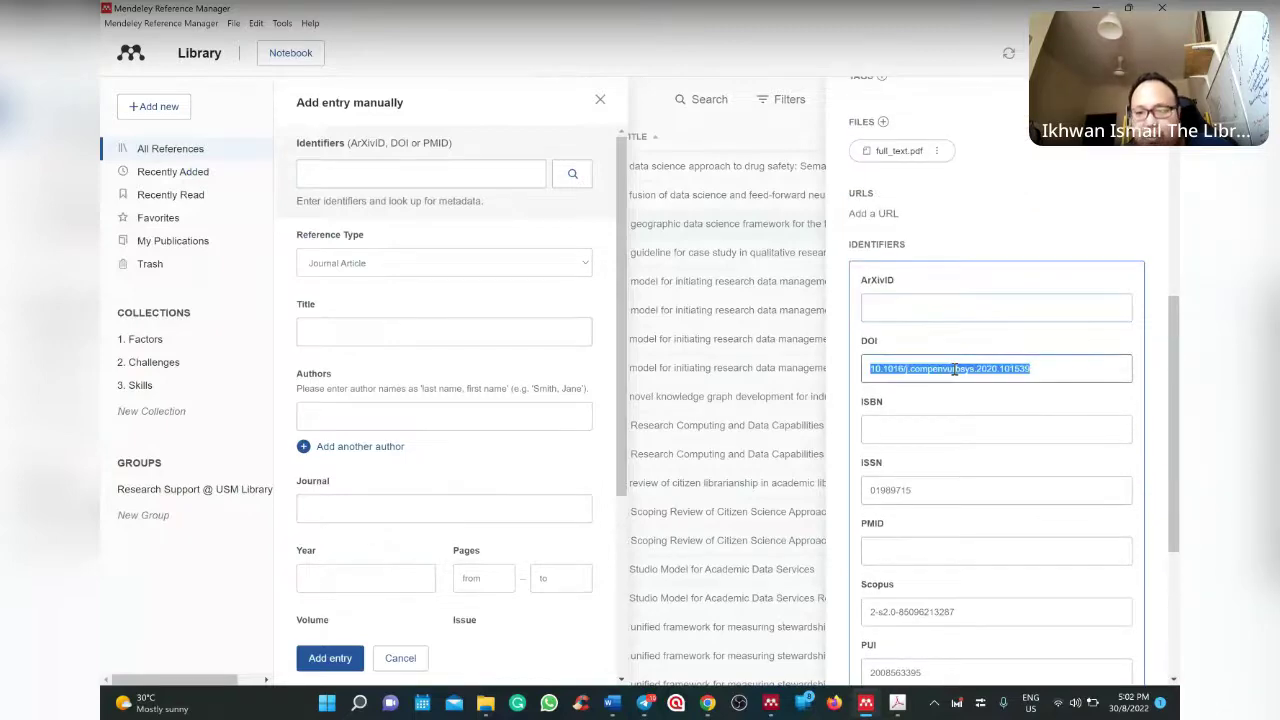
Look up the metadata for the copied DOI 10.1016/j.compenvurbsys.2020.101539 in a new manual entry.
{"action": "left_click", "coordinate": [987, 182]}
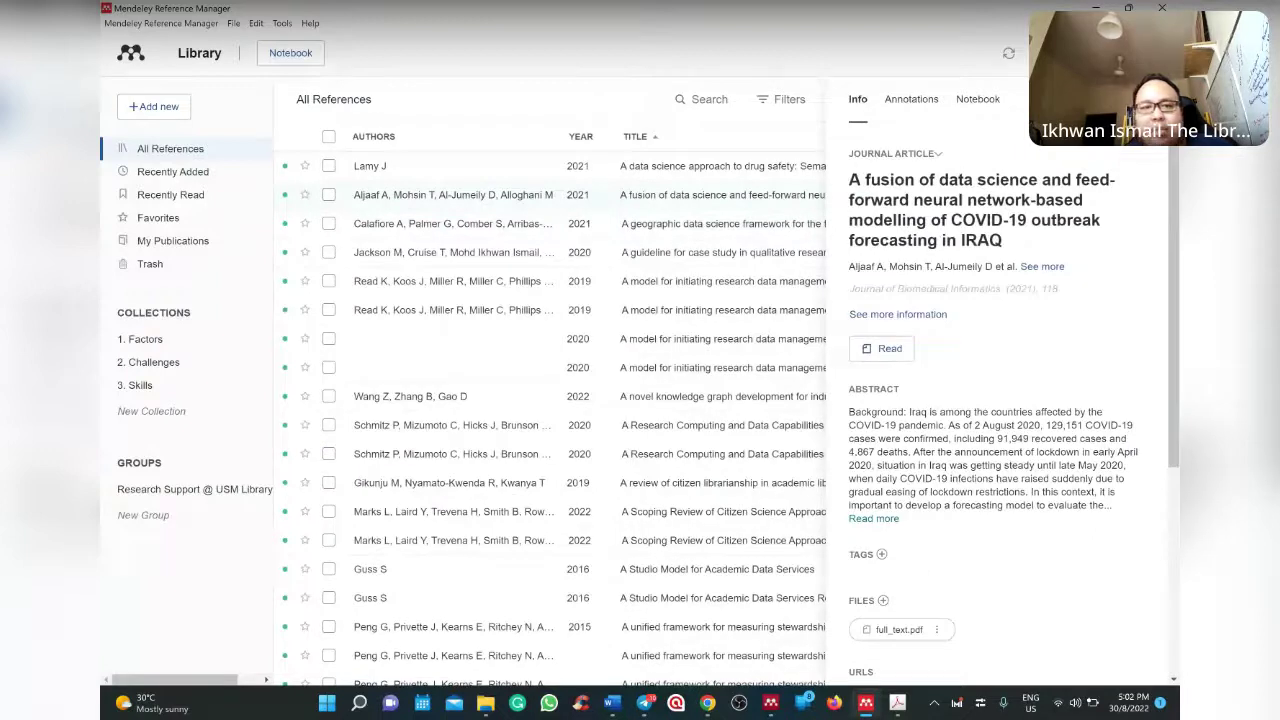
{"action": "left_click", "coordinate": [165, 106]}
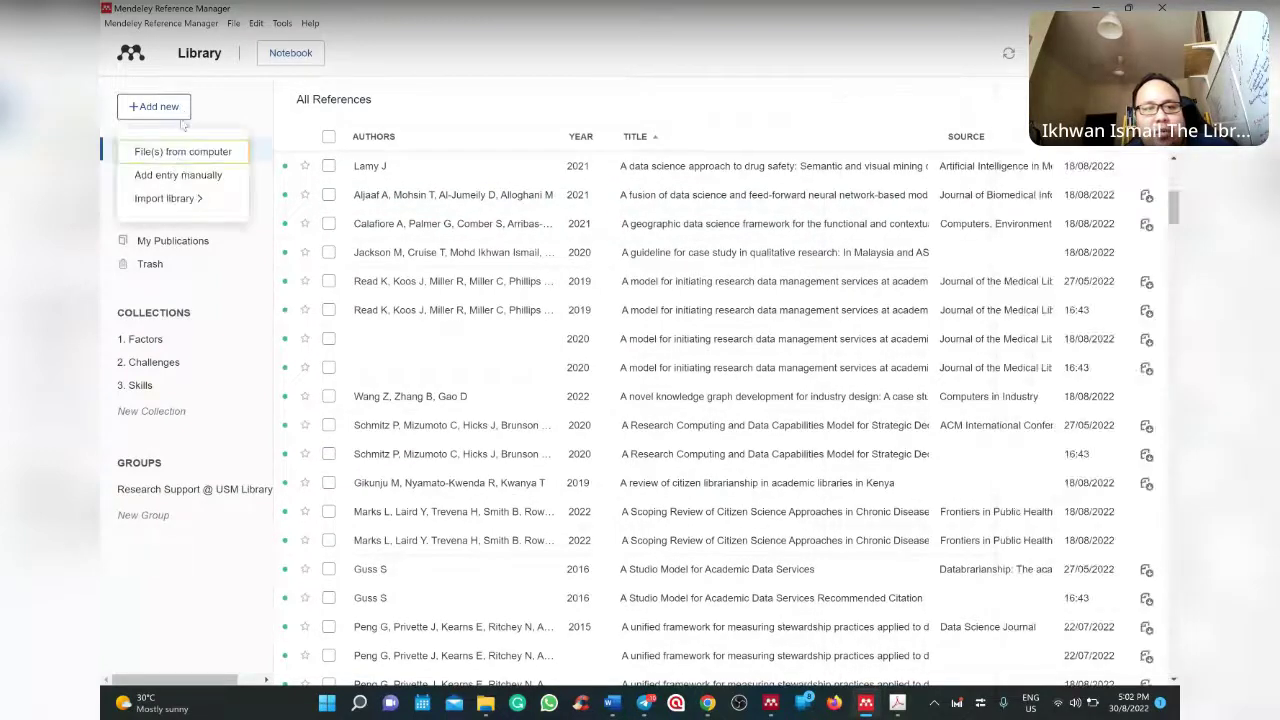
{"action": "left_click", "coordinate": [179, 178]}
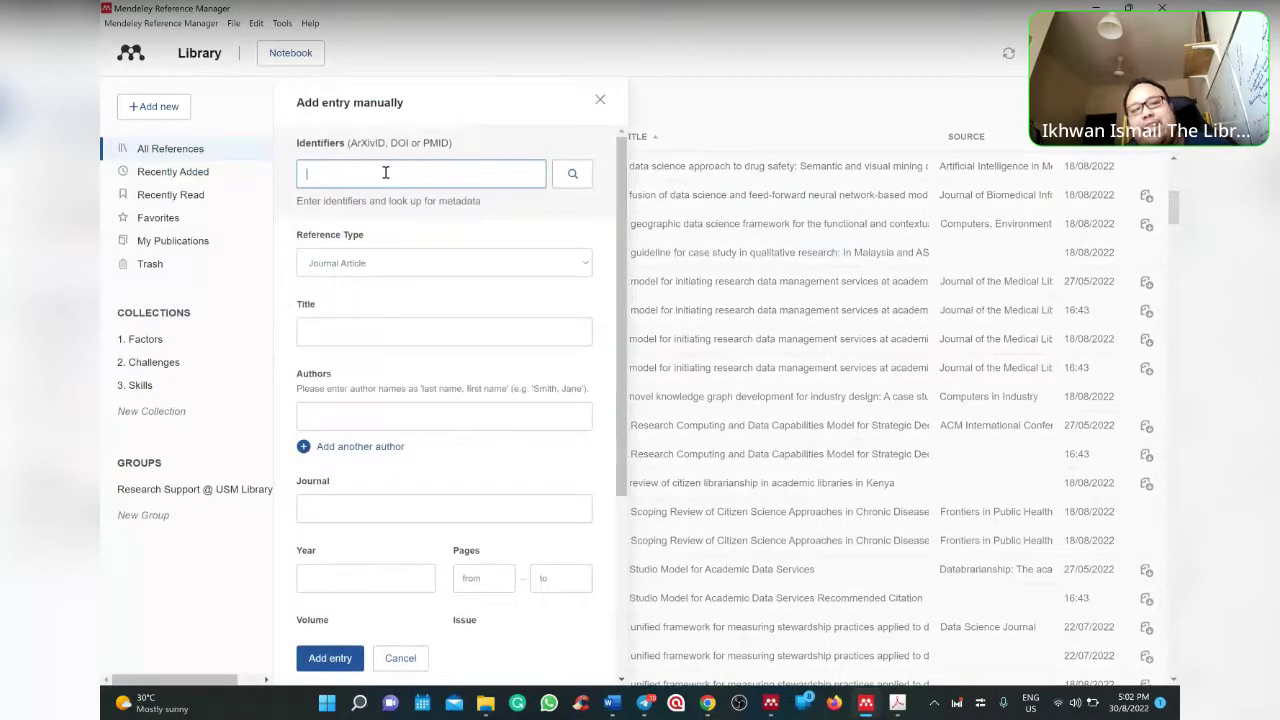
{"action": "key", "text": "ctrl+v"}
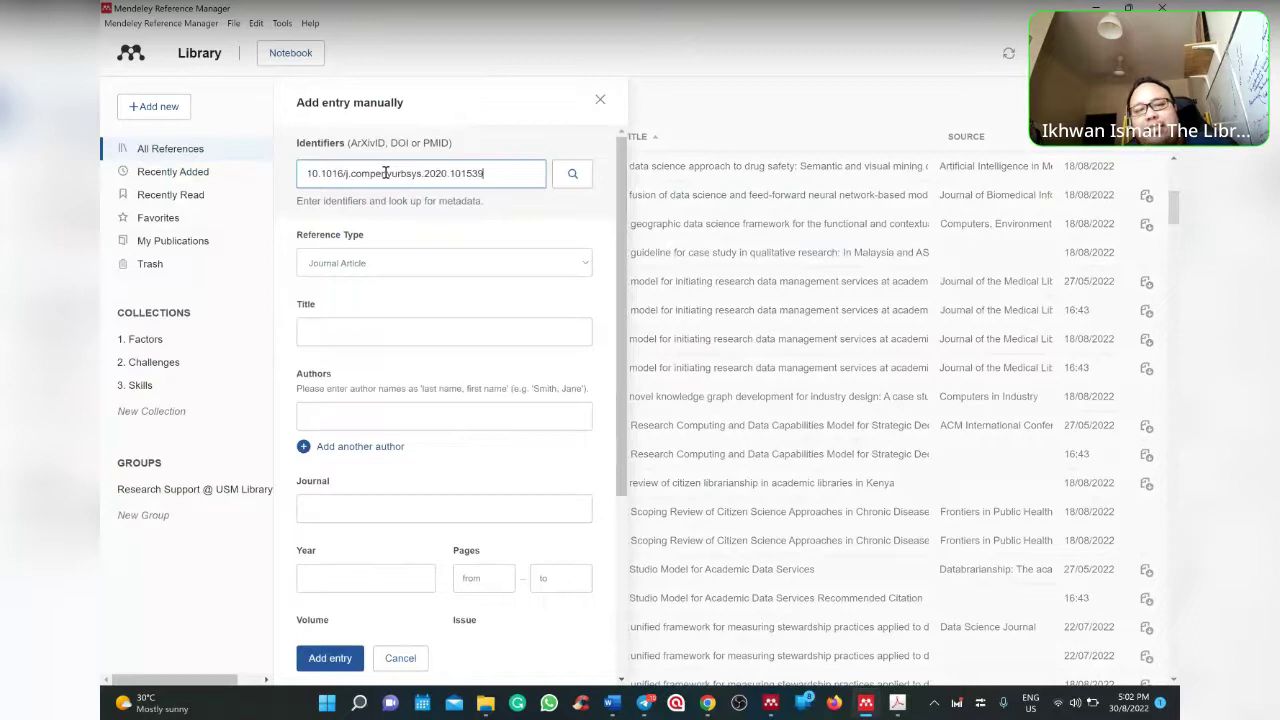
{"action": "left_click", "coordinate": [573, 176]}
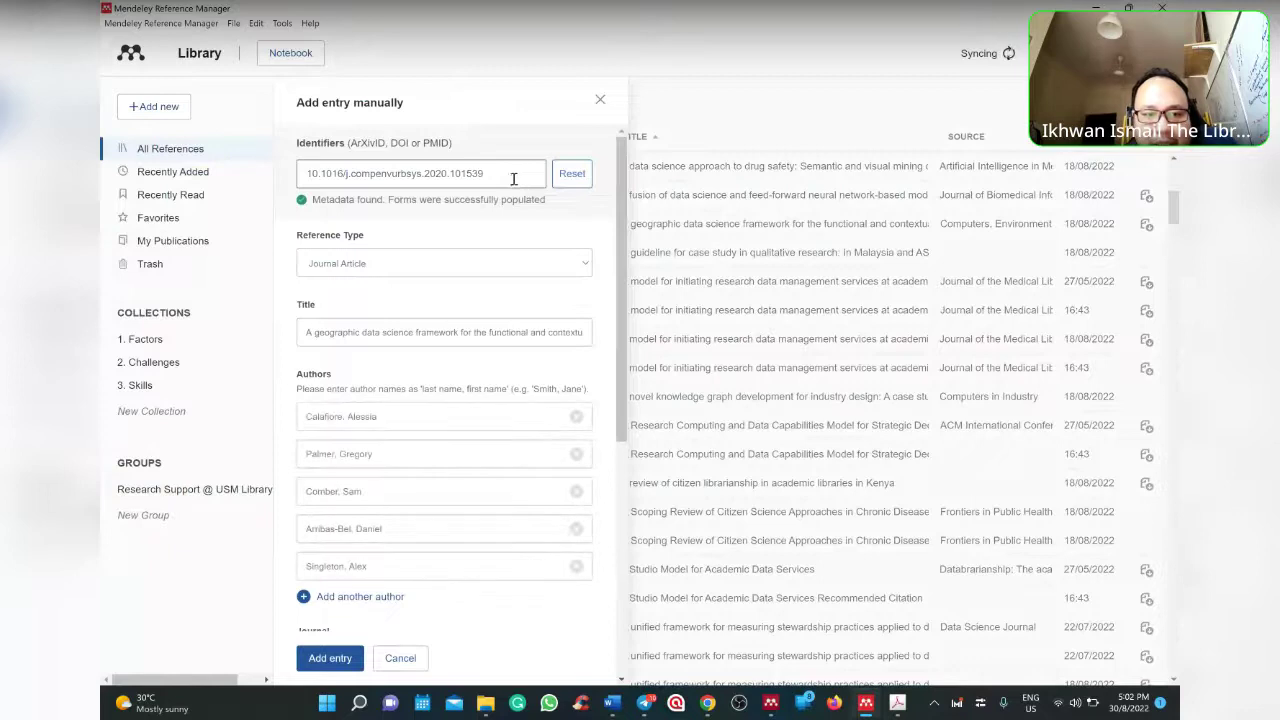
Review the retrieved title, authors, journal and year in the manual entry form, and close it without adding the entry.
{"action": "scroll", "coordinate": [414, 272], "scroll_direction": "down", "scroll_amount": 1}
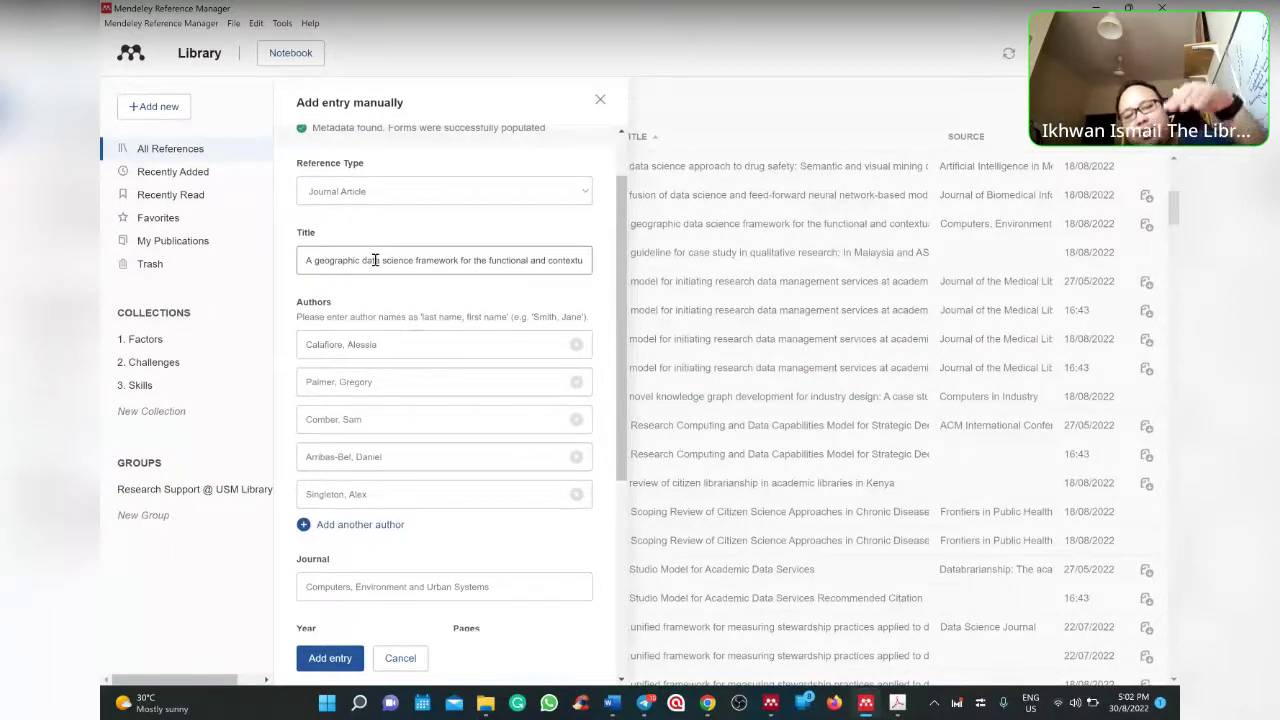
{"action": "scroll", "coordinate": [375, 260], "scroll_direction": "down", "scroll_amount": 4}
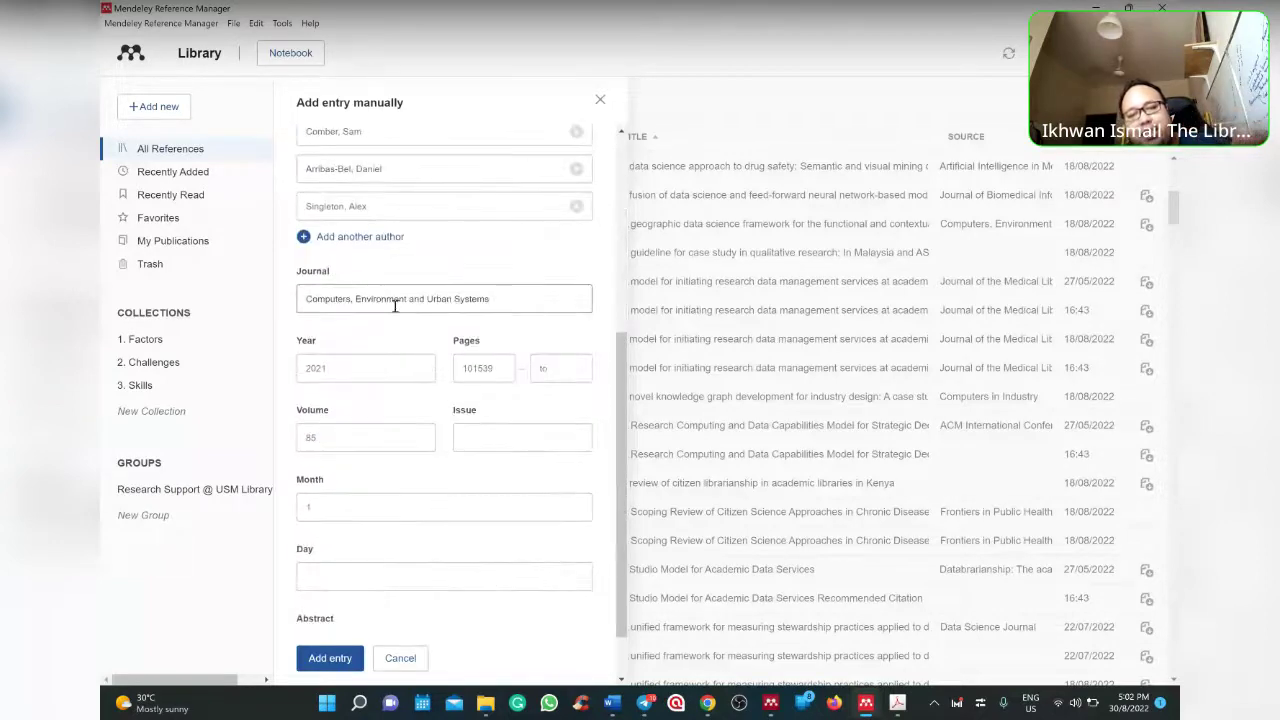
{"action": "left_click_drag", "start_coordinate": [494, 298], "coordinate": [290, 299]}
{"action": "left_click_drag", "start_coordinate": [351, 369], "coordinate": [298, 372]}
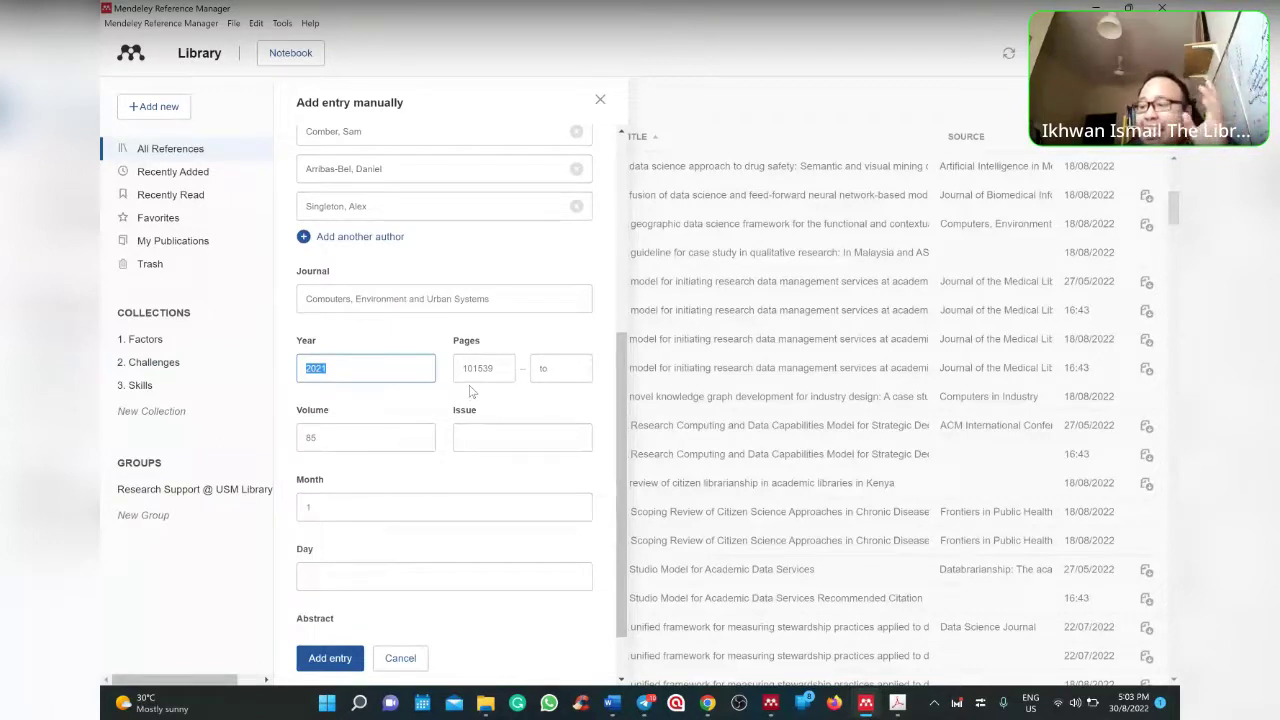
{"action": "scroll", "coordinate": [471, 391], "scroll_direction": "up", "scroll_amount": 5}
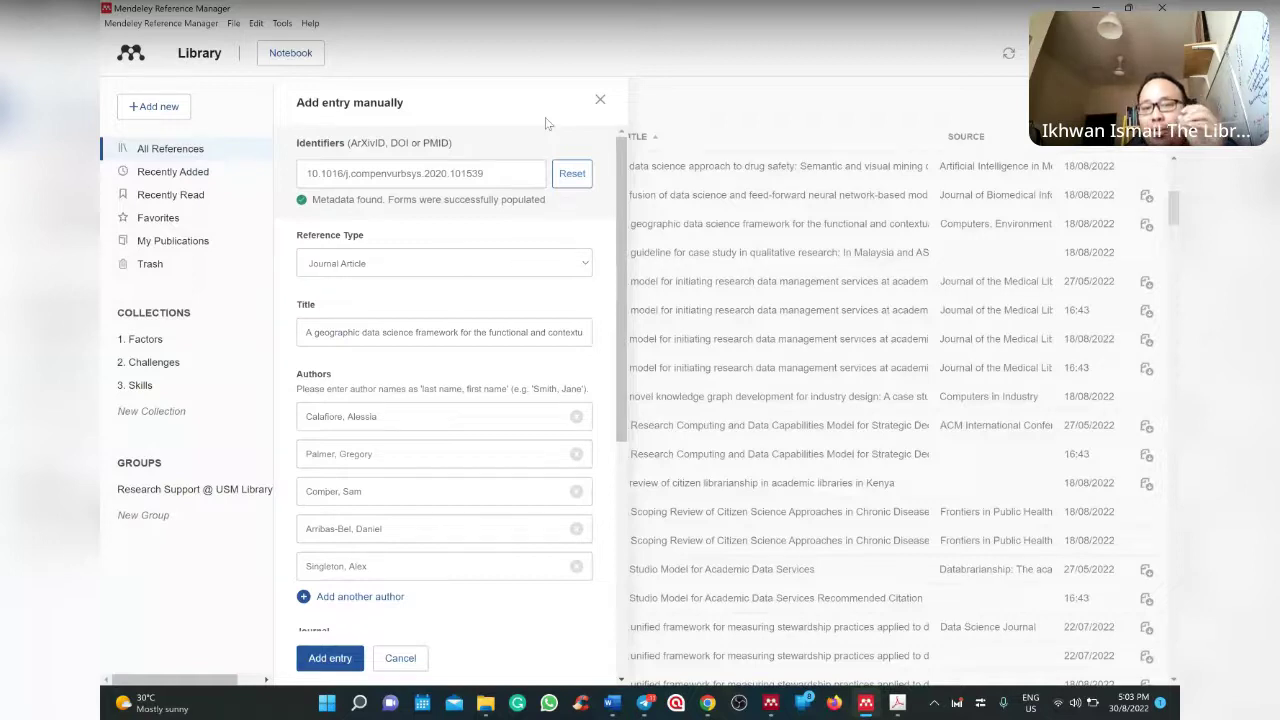
{"action": "left_click", "coordinate": [608, 102]}
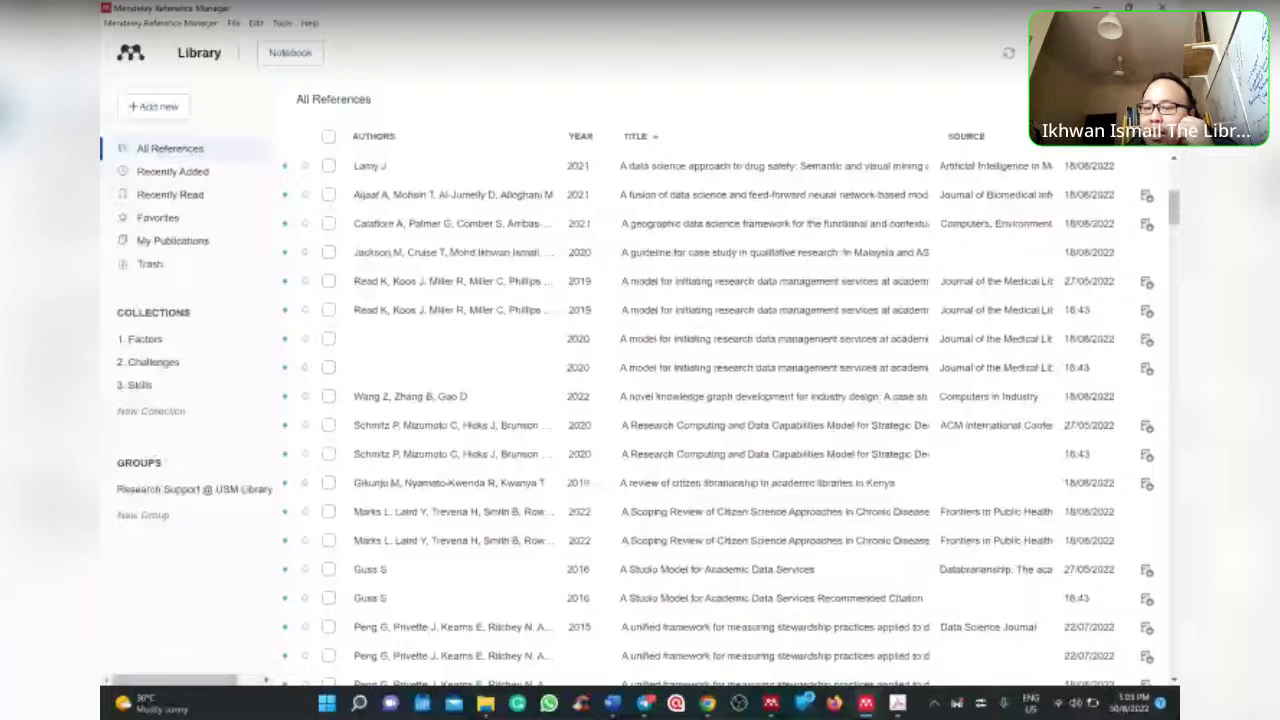
Open the reference "A fusion of data science and feed-forward neural network-based modelling" and look up its metadata by DOI.
{"action": "left_click", "coordinate": [700, 196]}
{"action": "scroll", "coordinate": [990, 350], "scroll_direction": "down", "scroll_amount": 3}
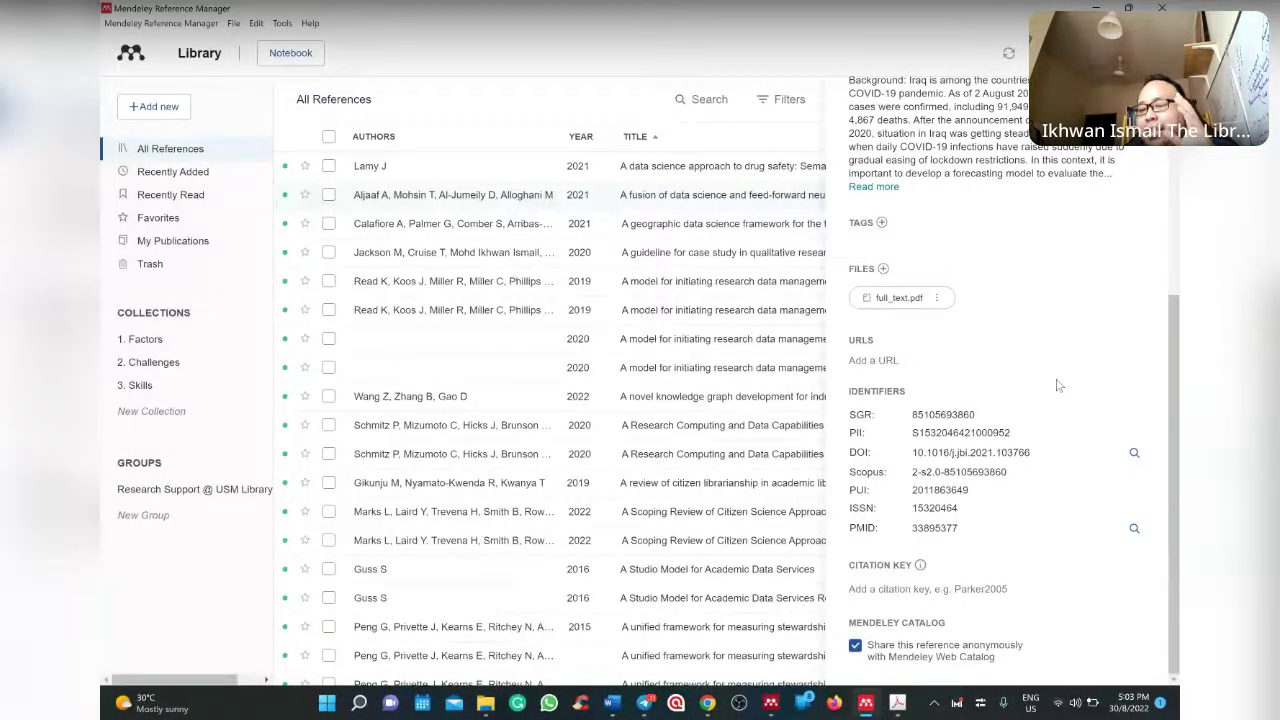
{"action": "scroll", "coordinate": [1055, 385], "scroll_direction": "up", "scroll_amount": 4}
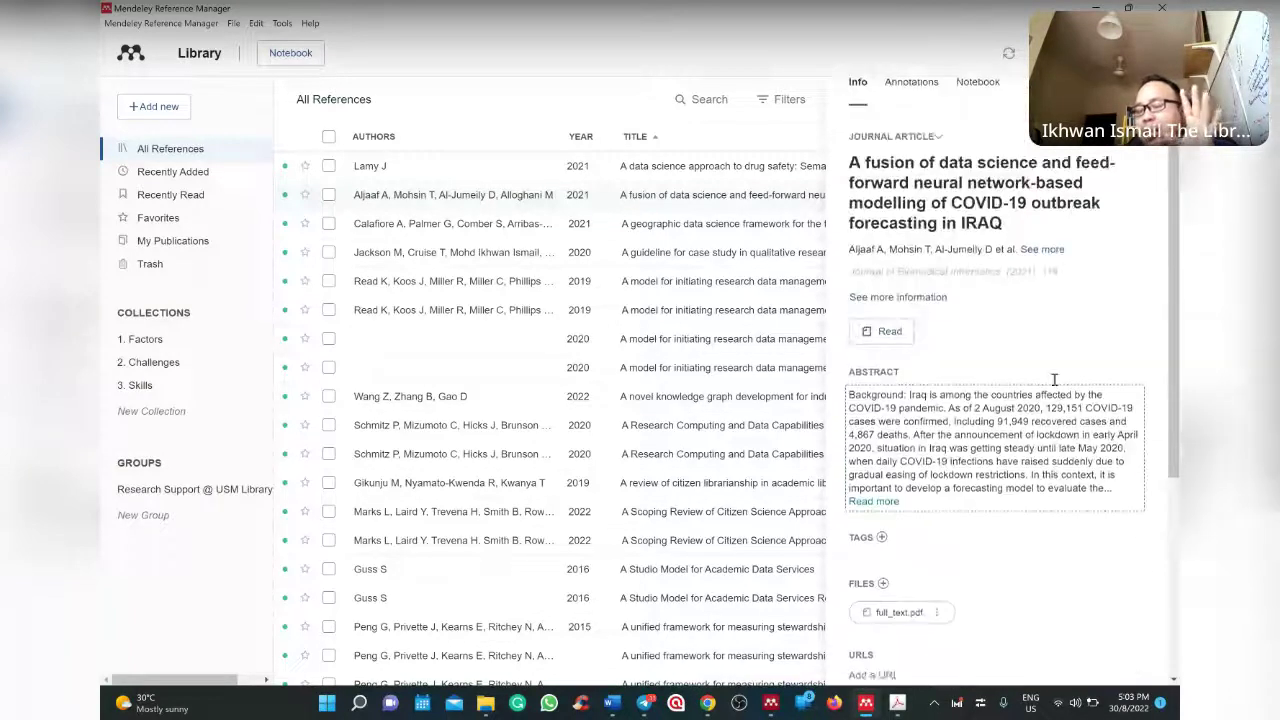
{"action": "scroll", "coordinate": [1052, 385], "scroll_direction": "down", "scroll_amount": 5}
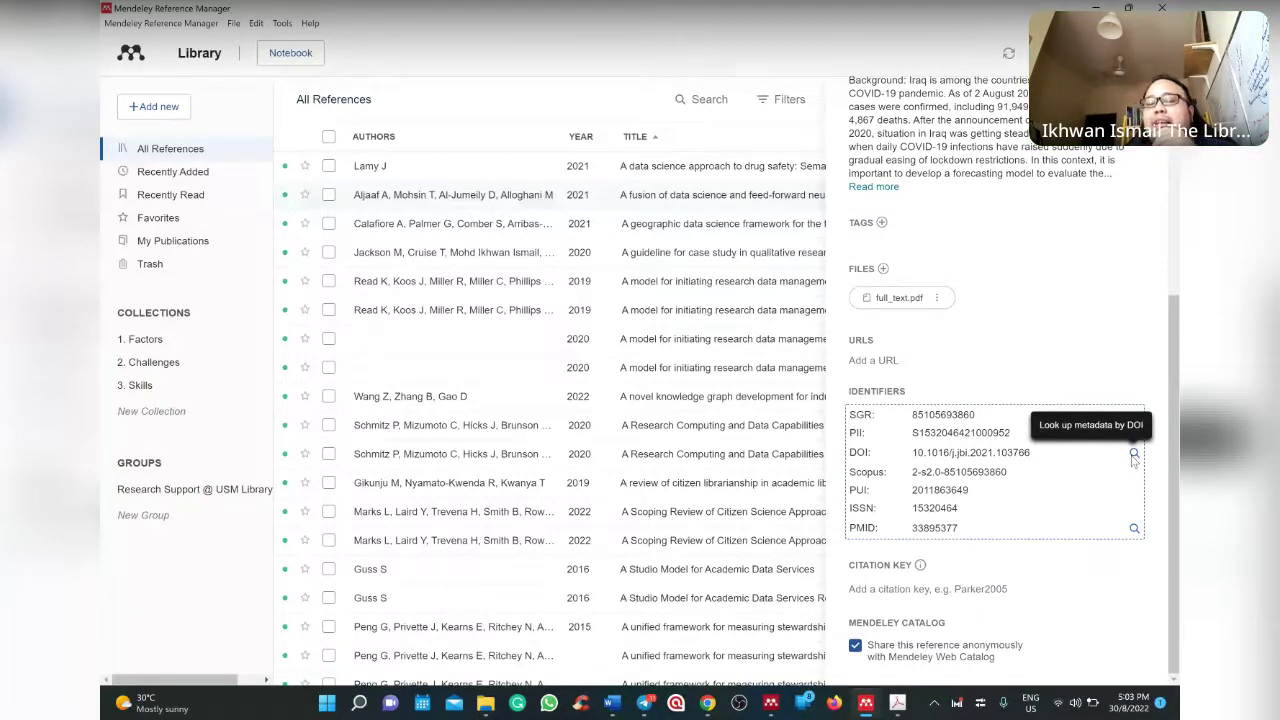
{"action": "left_click", "coordinate": [1134, 454]}
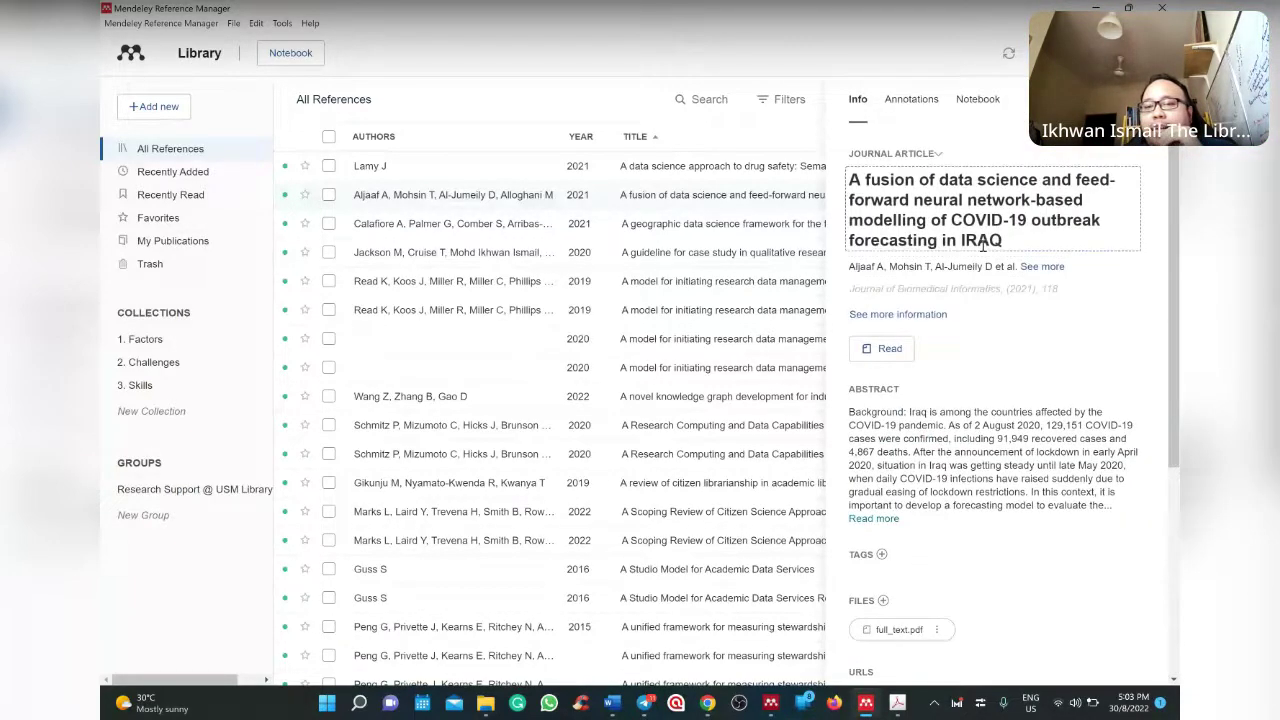
View the annotations and notebook for the COVID-19 and drug safety references, and close the reference details.
{"action": "left_click", "coordinate": [984, 245]}
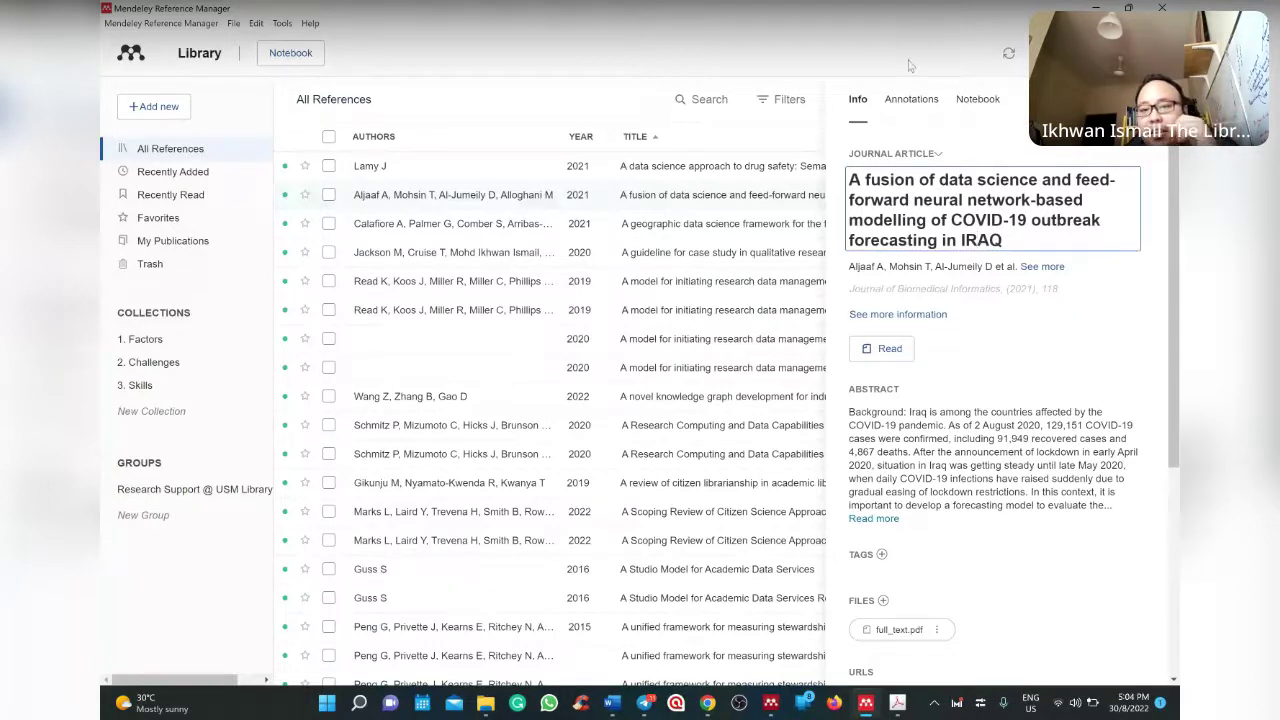
{"action": "left_click", "coordinate": [930, 102]}
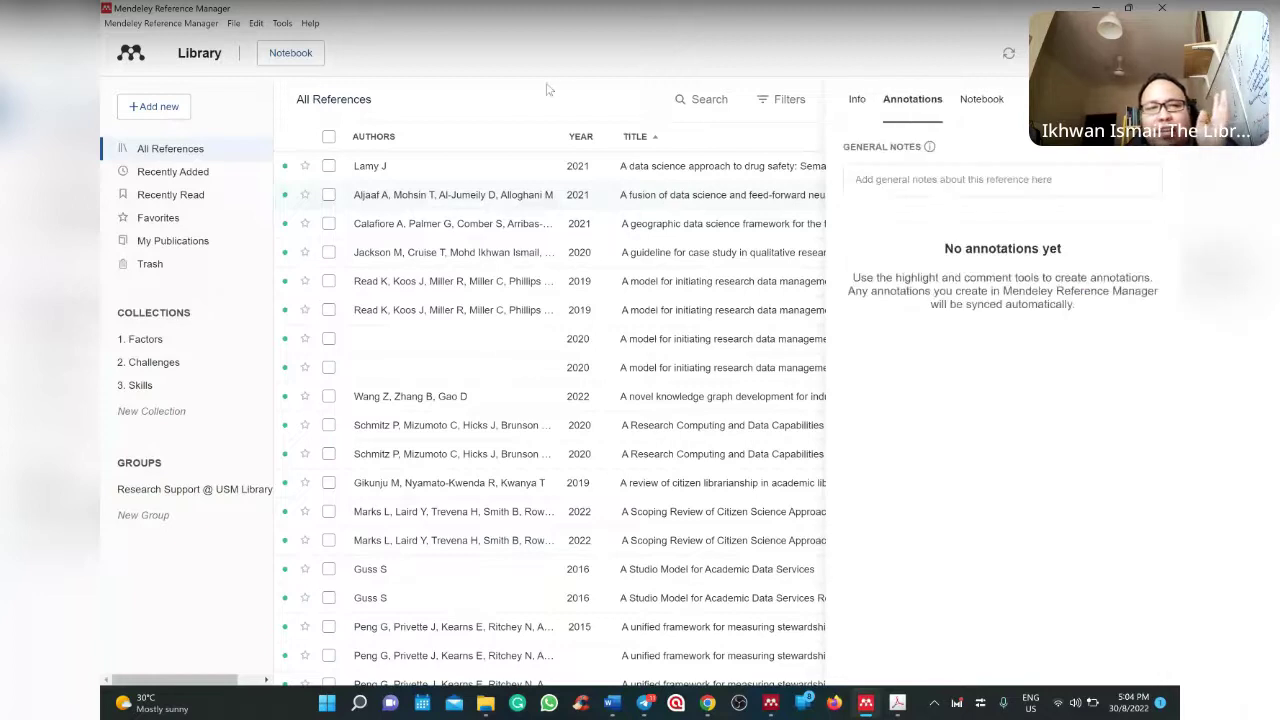
{"action": "left_click", "coordinate": [310, 58]}
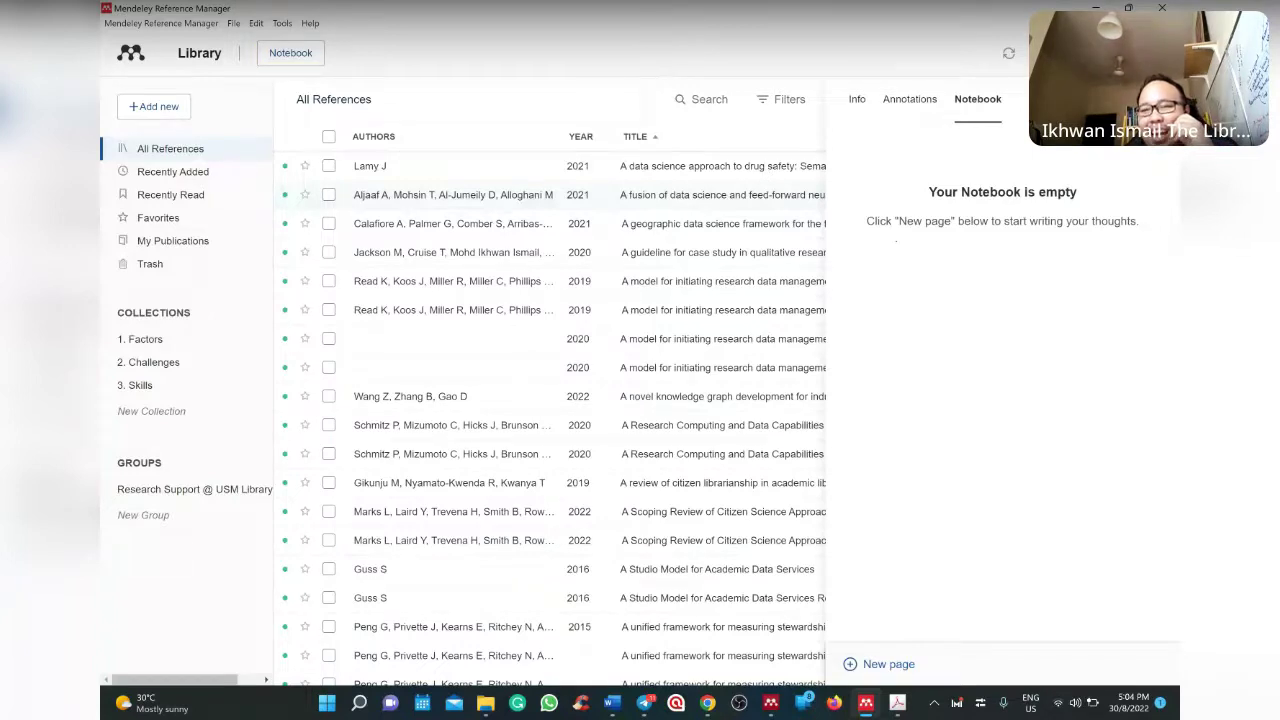
{"action": "left_click", "coordinate": [977, 99]}
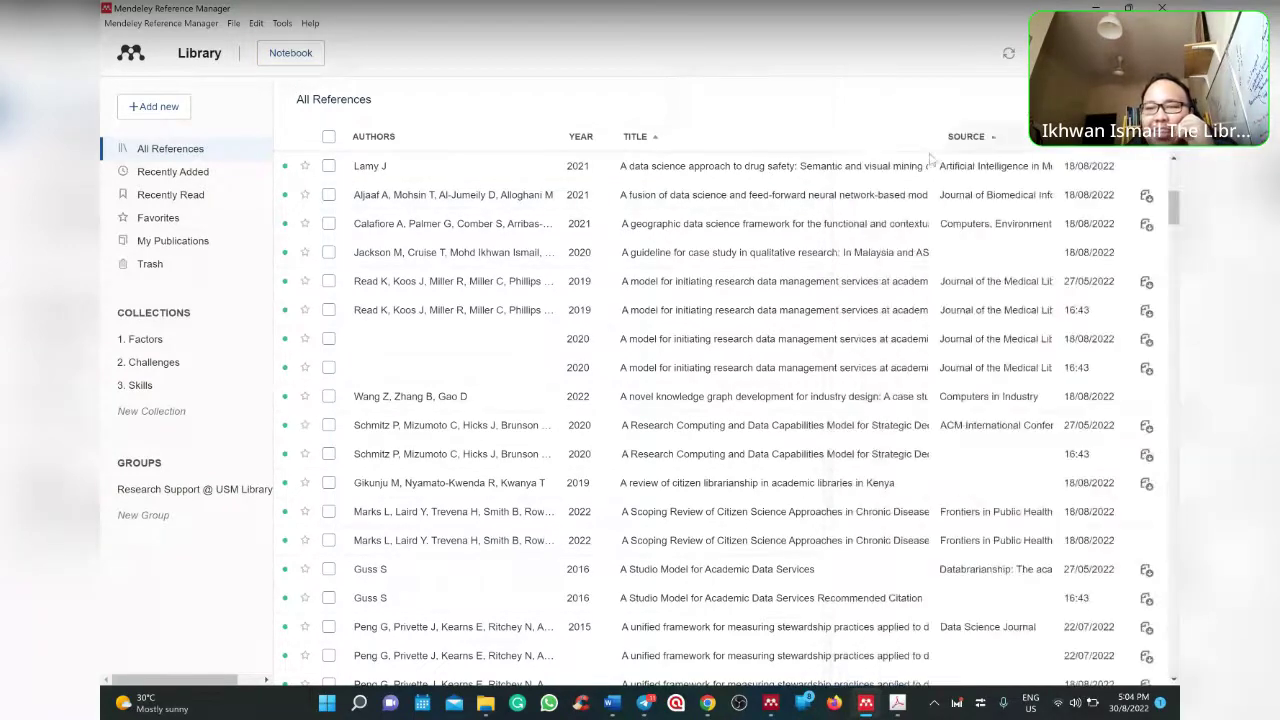
{"action": "left_click", "coordinate": [749, 168]}
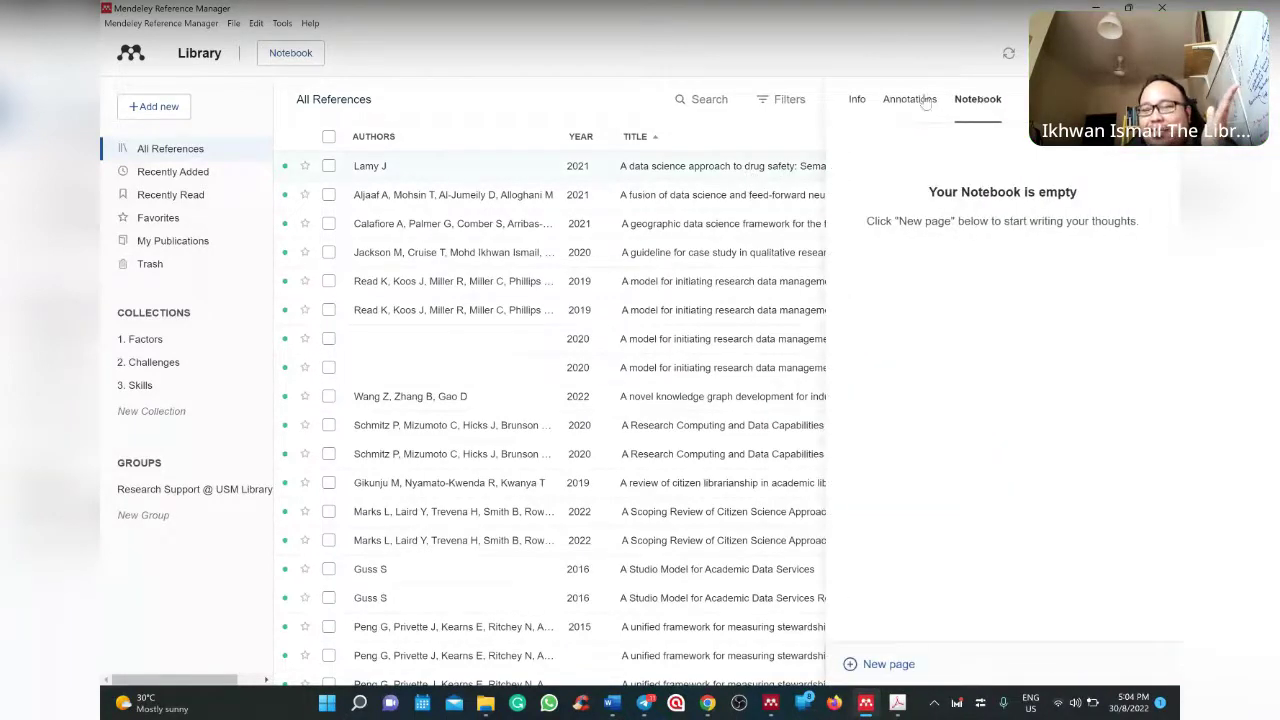
{"action": "left_click", "coordinate": [926, 101]}
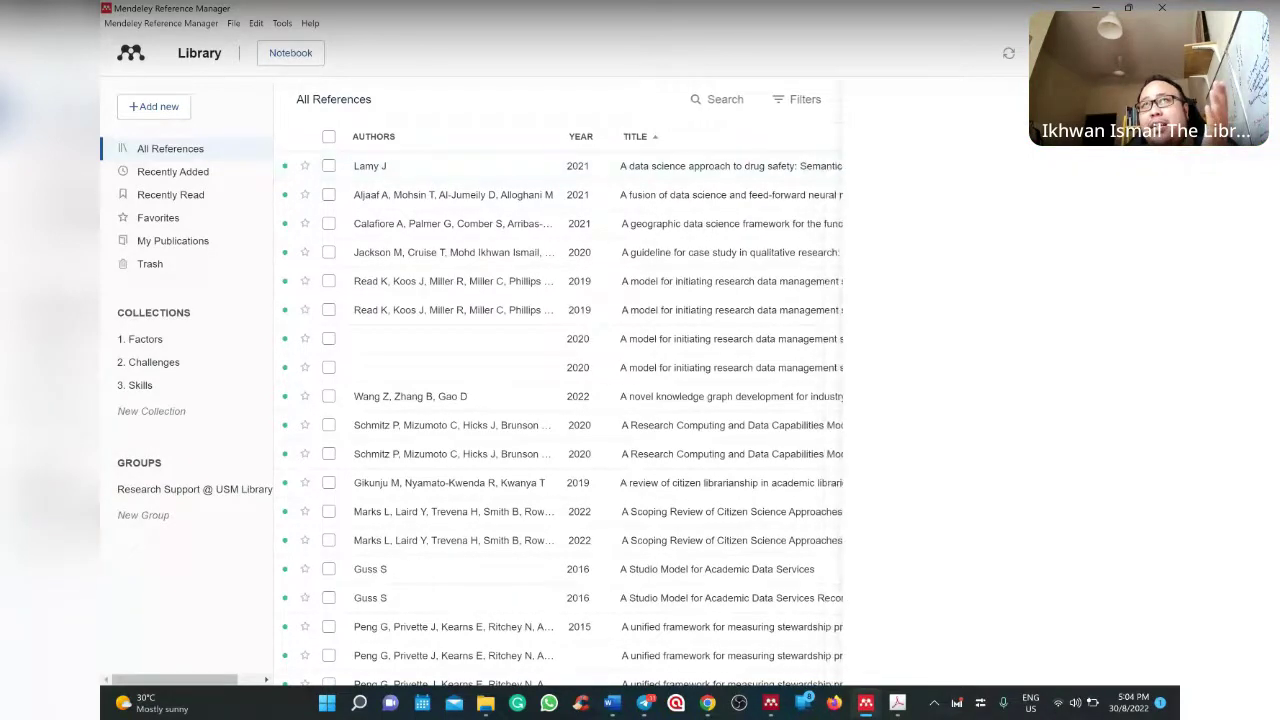
{"action": "key", "text": "Escape"}
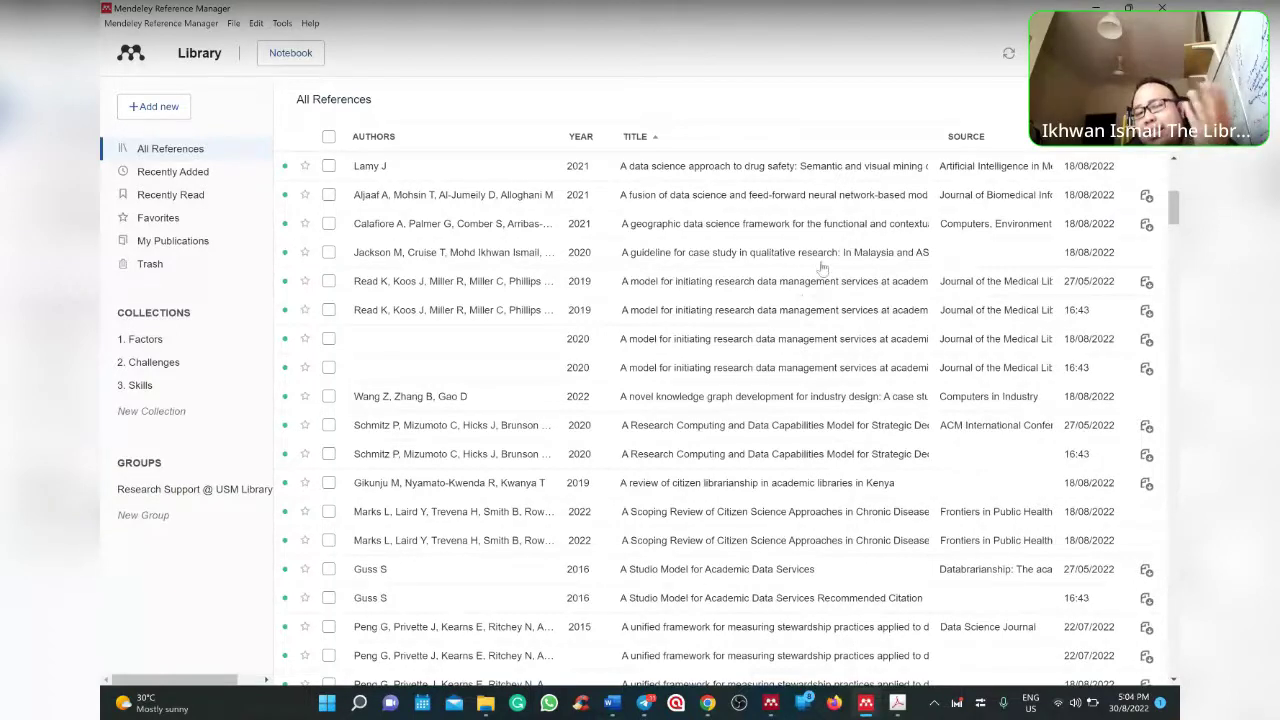